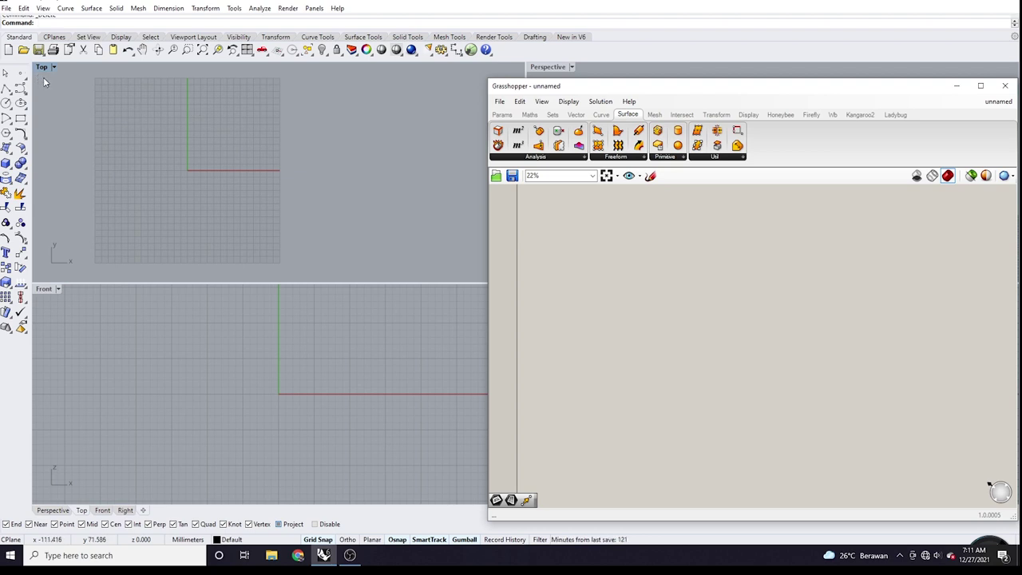
Step: Maximize the Top viewport and fit the construction grid in view
{"action": "scroll", "coordinate": [95, 96], "scroll_direction": "up", "scroll_amount": 6}
{"action": "scroll", "coordinate": [209, 122], "scroll_direction": "down", "scroll_amount": 7}
{"action": "scroll", "coordinate": [177, 133], "scroll_direction": "up", "scroll_amount": 7}
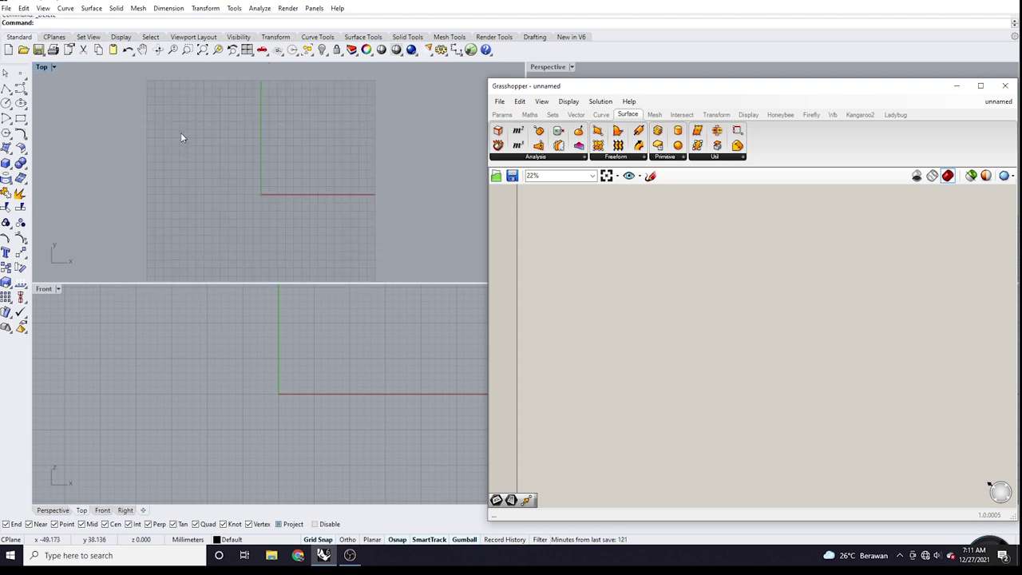
{"action": "double_click", "coordinate": [41, 67]}
{"action": "scroll", "coordinate": [156, 206], "scroll_direction": "down", "scroll_amount": 3}
{"action": "scroll", "coordinate": [289, 248], "scroll_direction": "up", "scroll_amount": 3}
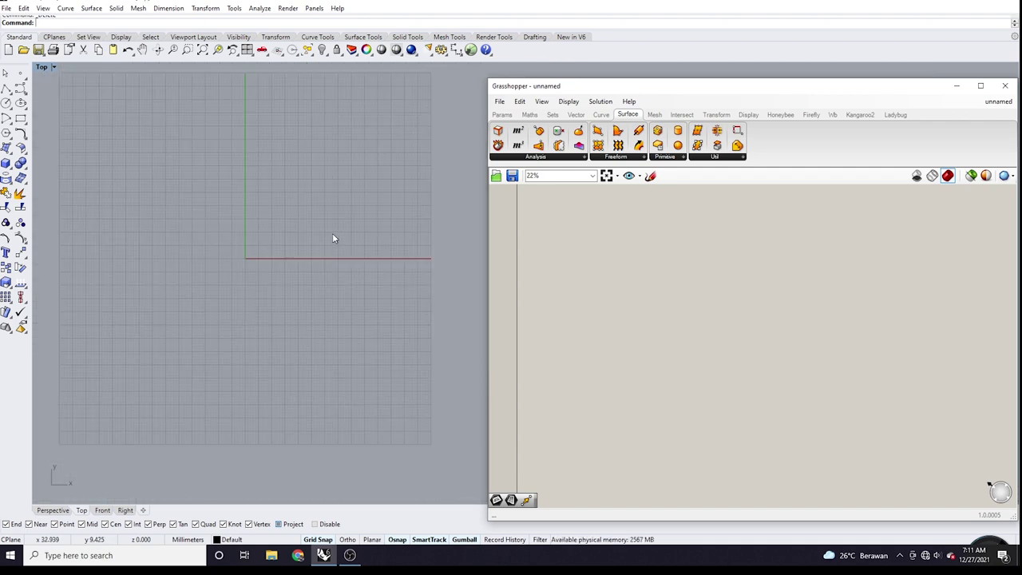
{"action": "scroll", "coordinate": [334, 238], "scroll_direction": "down", "scroll_amount": 1}
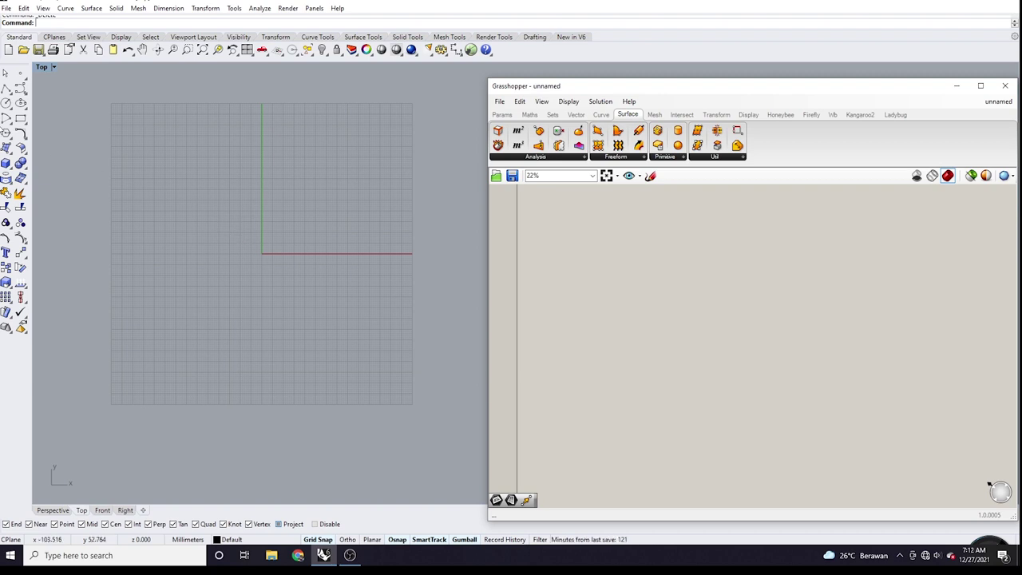
{"action": "left_click", "coordinate": [23, 92]}
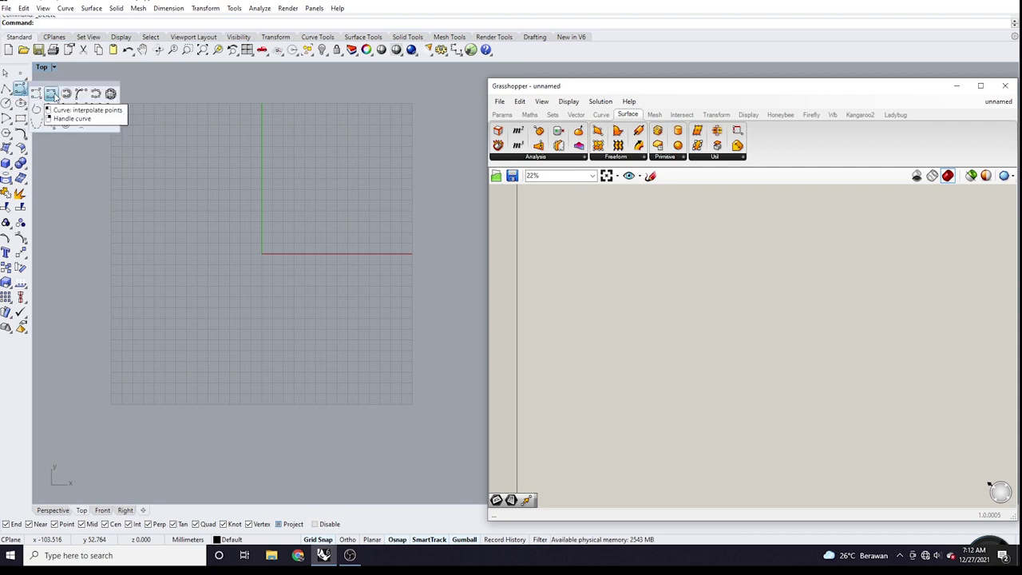
{"action": "left_click", "coordinate": [50, 94]}
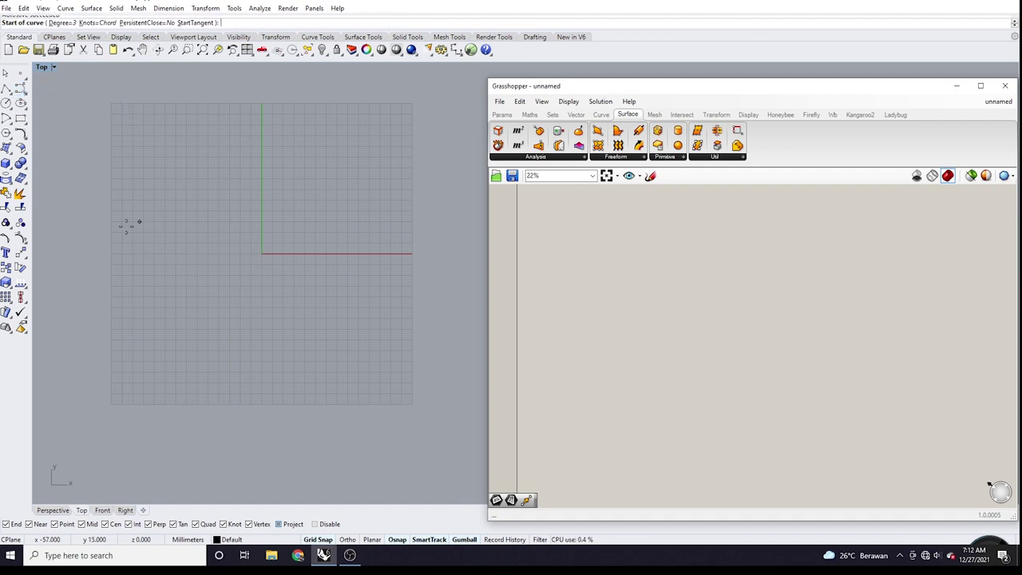
{"action": "left_click", "coordinate": [135, 237]}
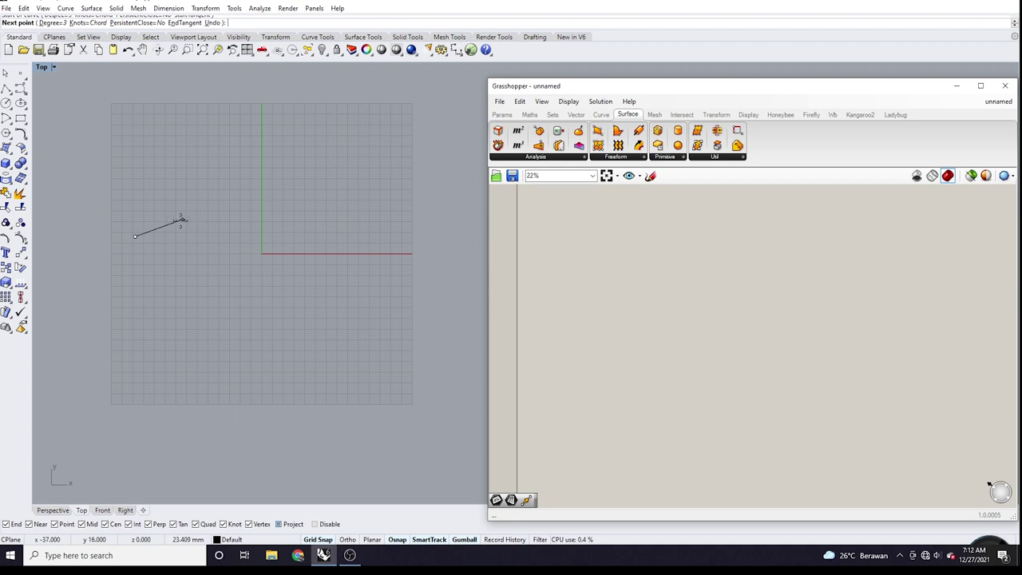
{"action": "key", "text": "Escape"}
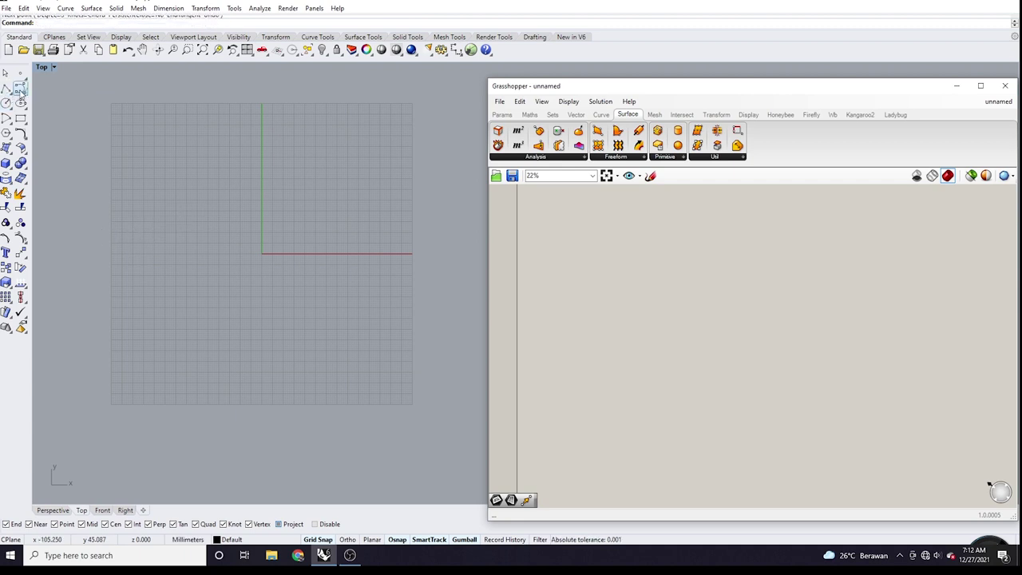
Step: Draw a wavy interpolated curve through six points, spanning about 113 mm, just above the X axis in the Top view
{"action": "left_click", "coordinate": [20, 88]}
{"action": "left_click", "coordinate": [50, 95]}
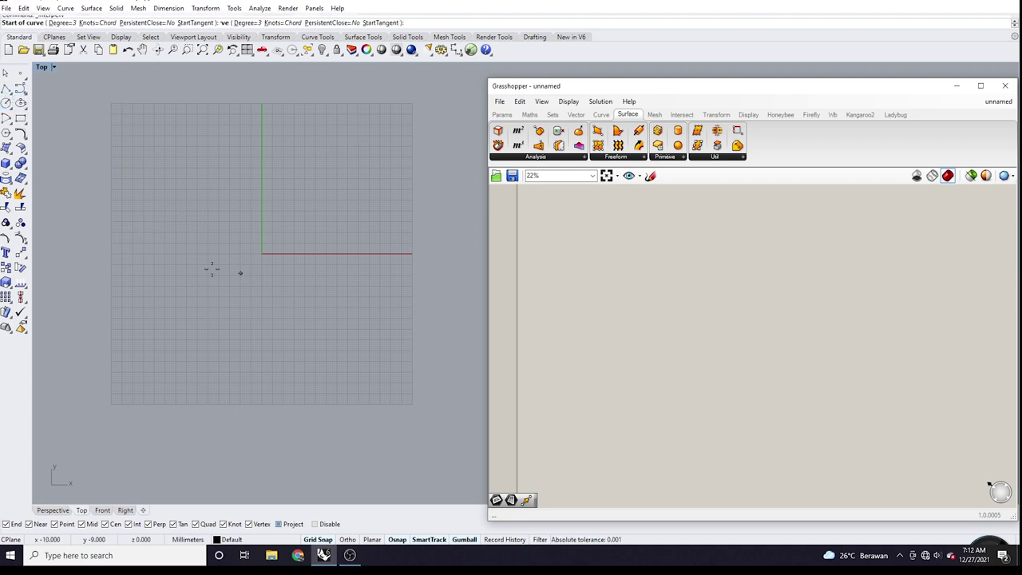
{"action": "left_click", "coordinate": [144, 233]}
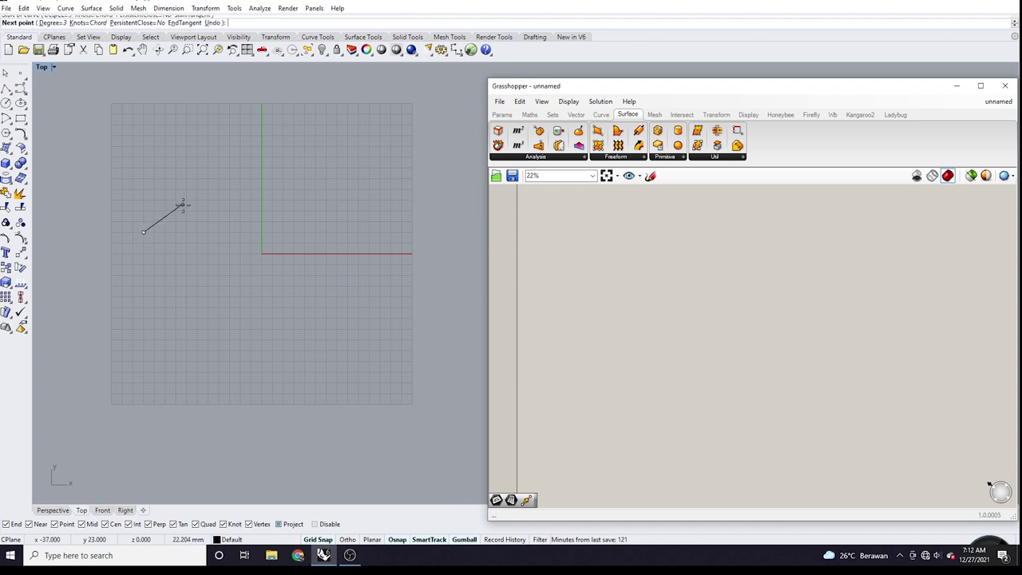
{"action": "left_click", "coordinate": [183, 205]}
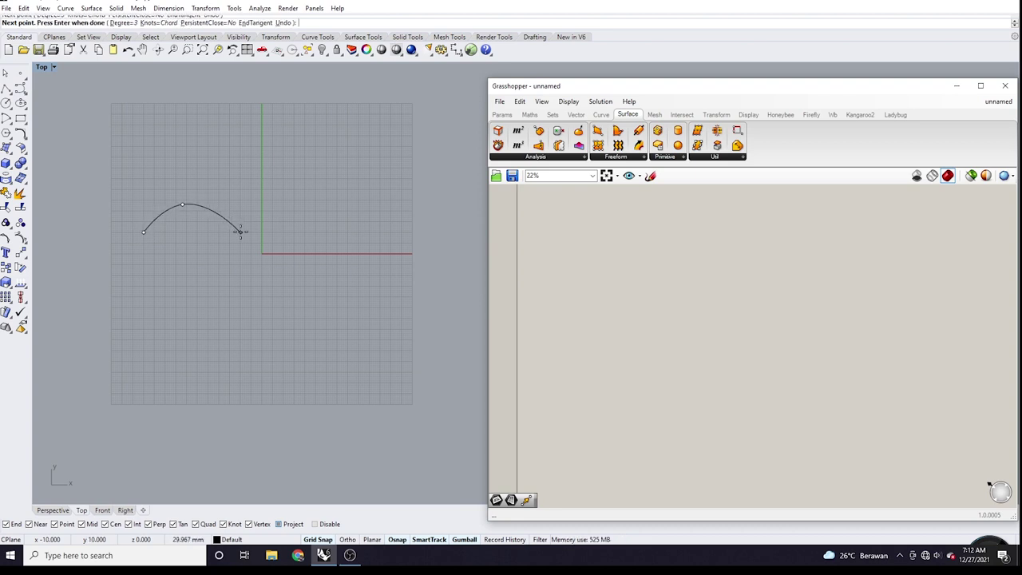
{"action": "left_click", "coordinate": [241, 233]}
{"action": "left_click", "coordinate": [304, 207]}
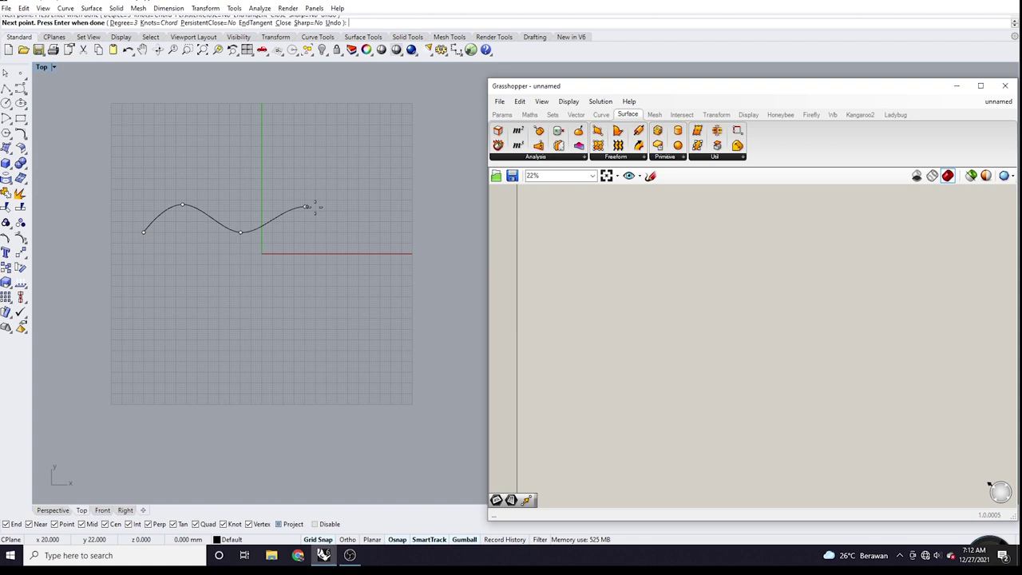
{"action": "left_click", "coordinate": [356, 233]}
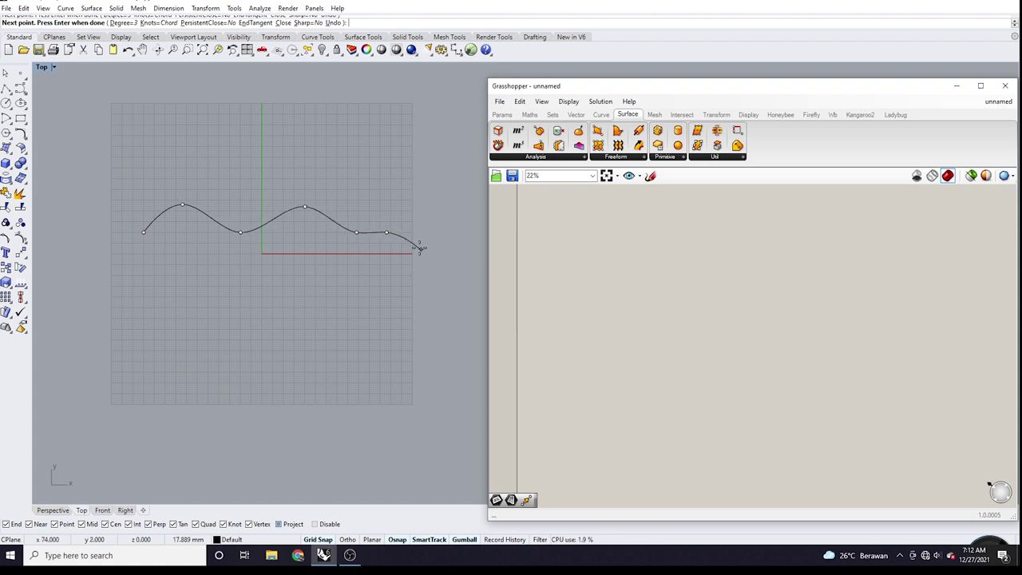
{"action": "left_click", "coordinate": [388, 233]}
{"action": "key", "text": "Return"}
Step: Draw a single straight line from the wavy curve's start point to its end point
{"action": "scroll", "coordinate": [371, 238], "scroll_direction": "up", "scroll_amount": 12}
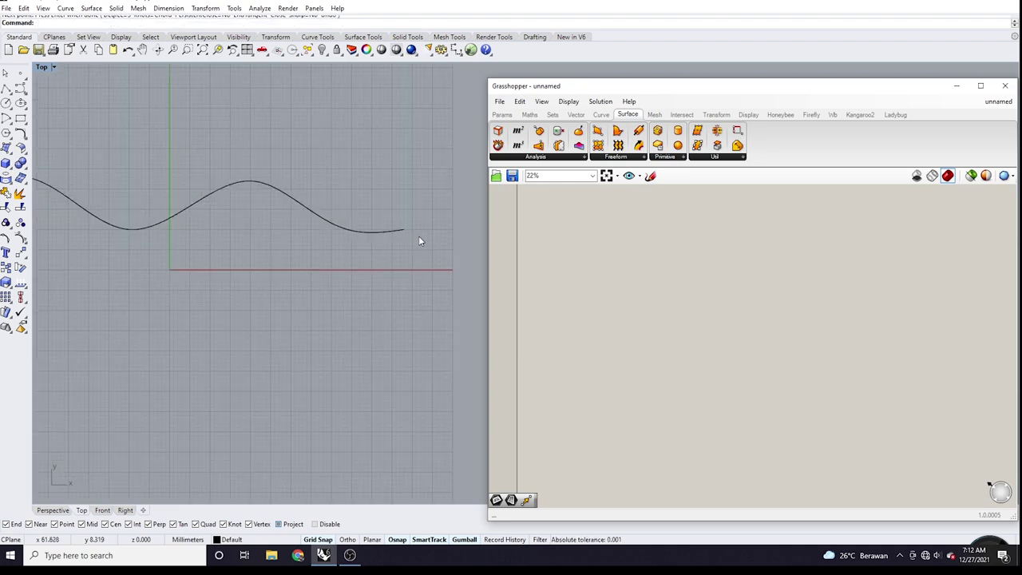
{"action": "scroll", "coordinate": [418, 237], "scroll_direction": "down", "scroll_amount": 14}
{"action": "scroll", "coordinate": [353, 237], "scroll_direction": "up", "scroll_amount": 7}
{"action": "scroll", "coordinate": [262, 210], "scroll_direction": "down", "scroll_amount": 3}
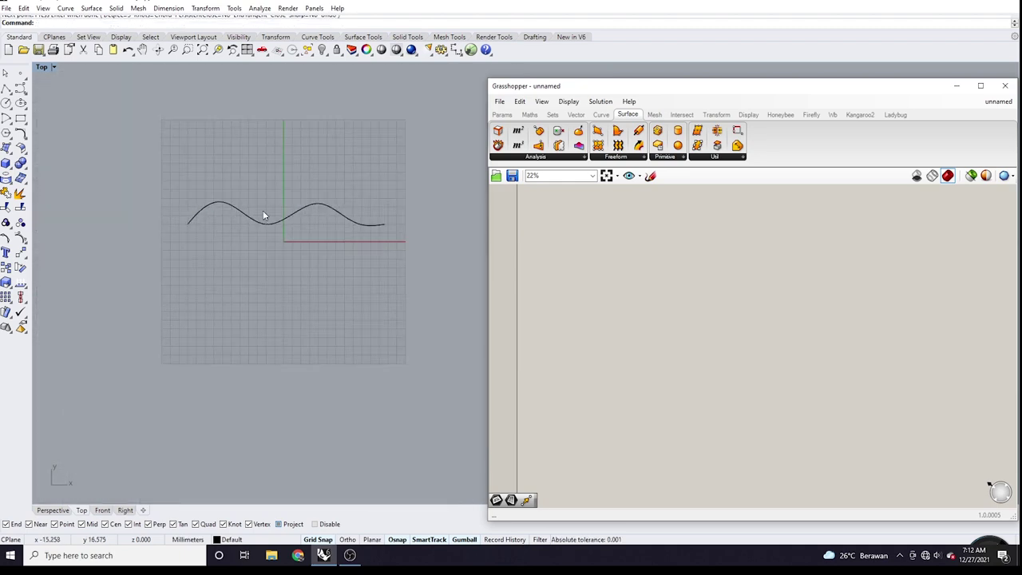
{"action": "scroll", "coordinate": [346, 212], "scroll_direction": "up", "scroll_amount": 3}
{"action": "scroll", "coordinate": [314, 219], "scroll_direction": "down", "scroll_amount": 2}
{"action": "scroll", "coordinate": [214, 201], "scroll_direction": "up", "scroll_amount": 2}
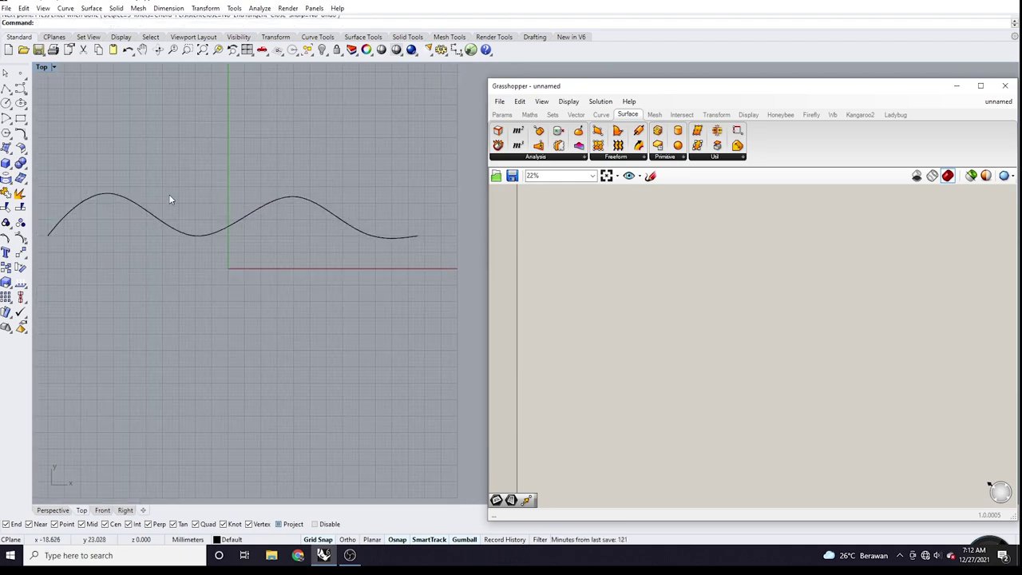
{"action": "scroll", "coordinate": [168, 197], "scroll_direction": "down", "scroll_amount": 2}
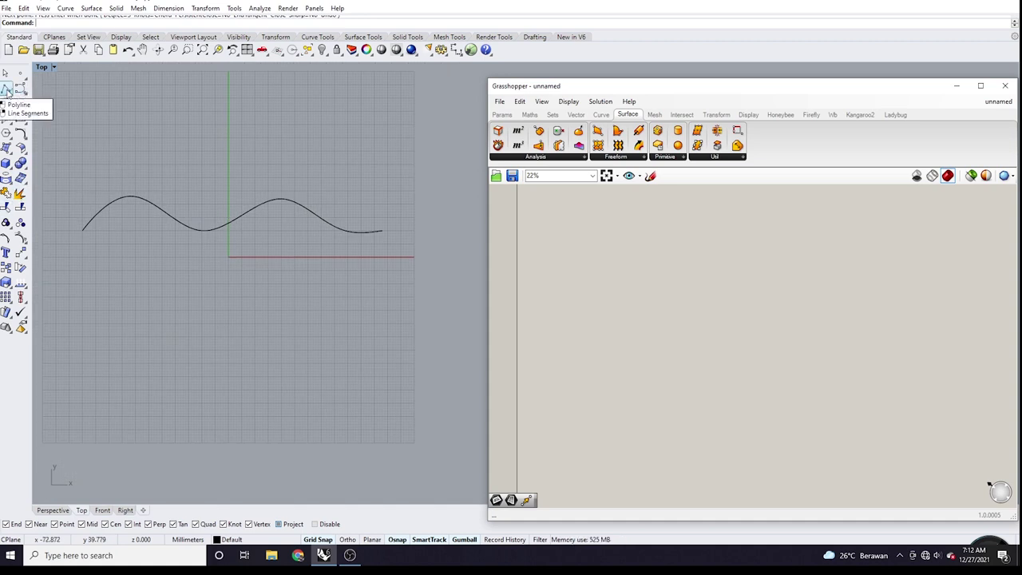
{"action": "left_click", "coordinate": [7, 90]}
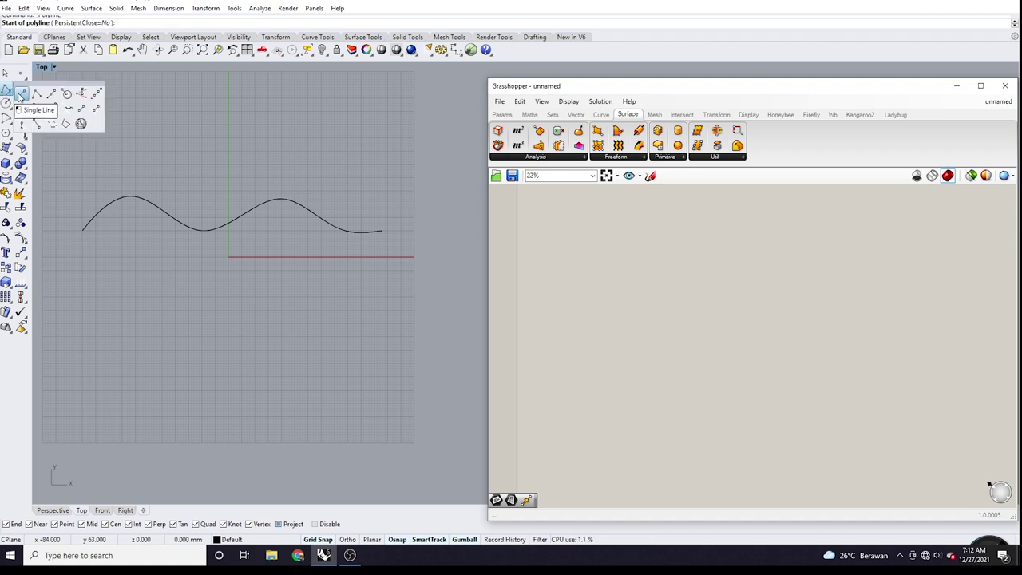
{"action": "left_click", "coordinate": [20, 95]}
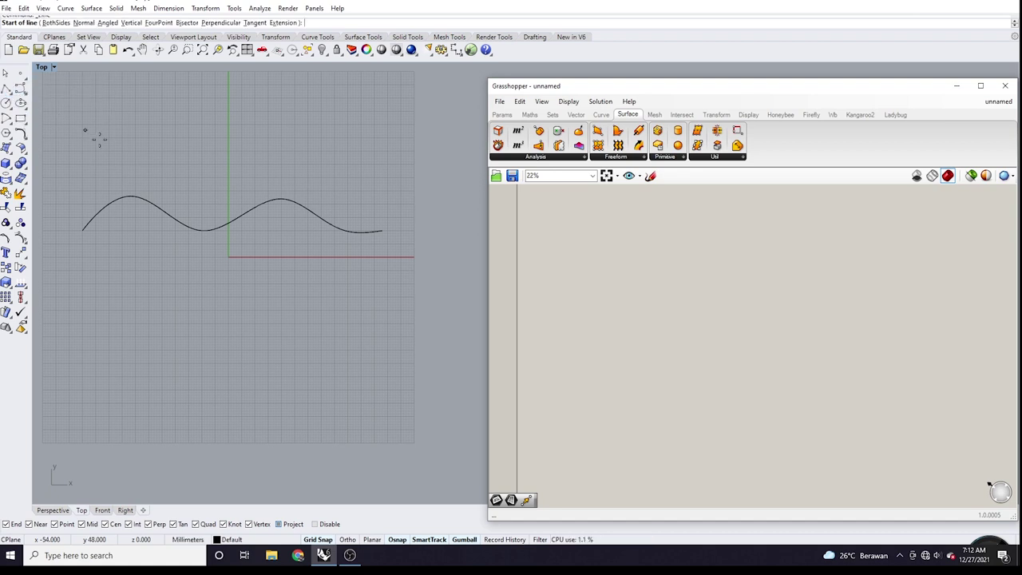
{"action": "left_click", "coordinate": [81, 231]}
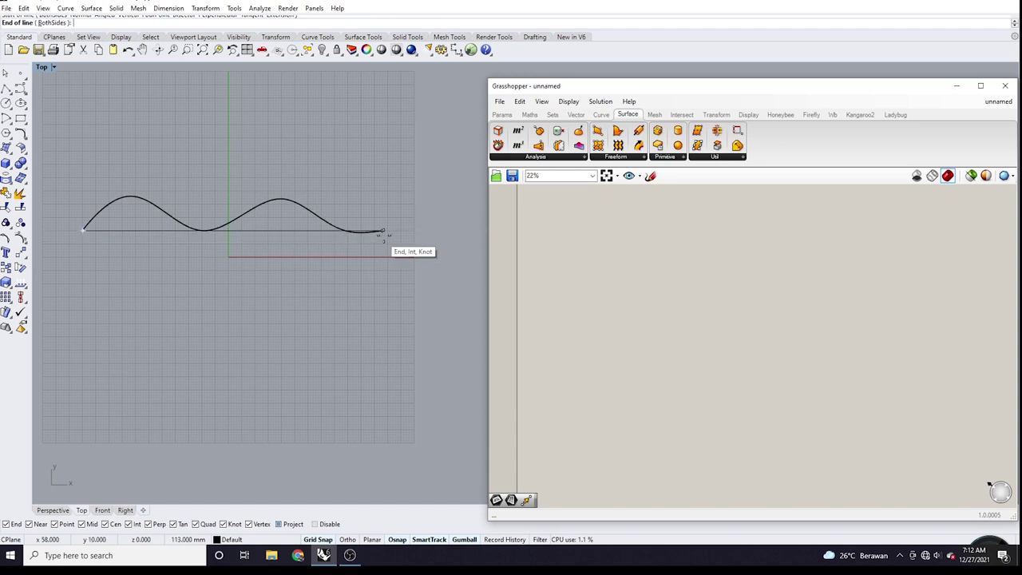
{"action": "left_click", "coordinate": [383, 231]}
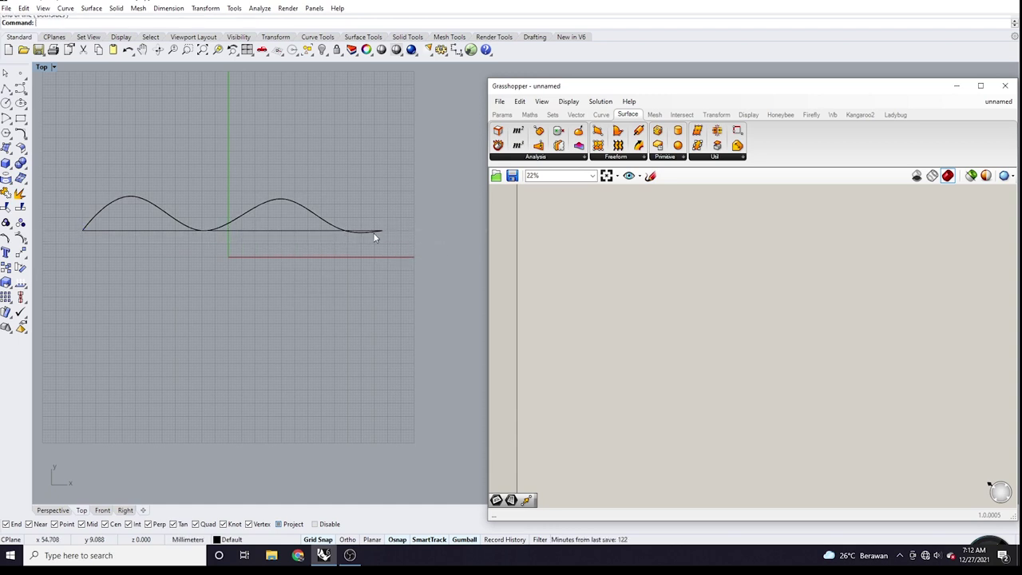
Step: Inspect how the straight line meets the ends of the wavy curve
{"action": "scroll", "coordinate": [81, 228], "scroll_direction": "up", "scroll_amount": 5}
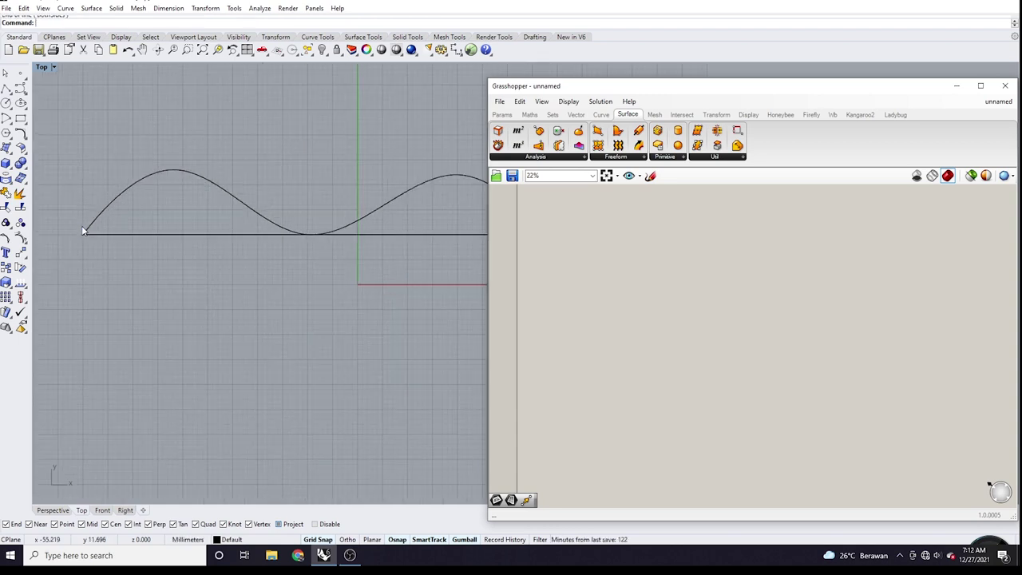
{"action": "scroll", "coordinate": [81, 228], "scroll_direction": "down", "scroll_amount": 5}
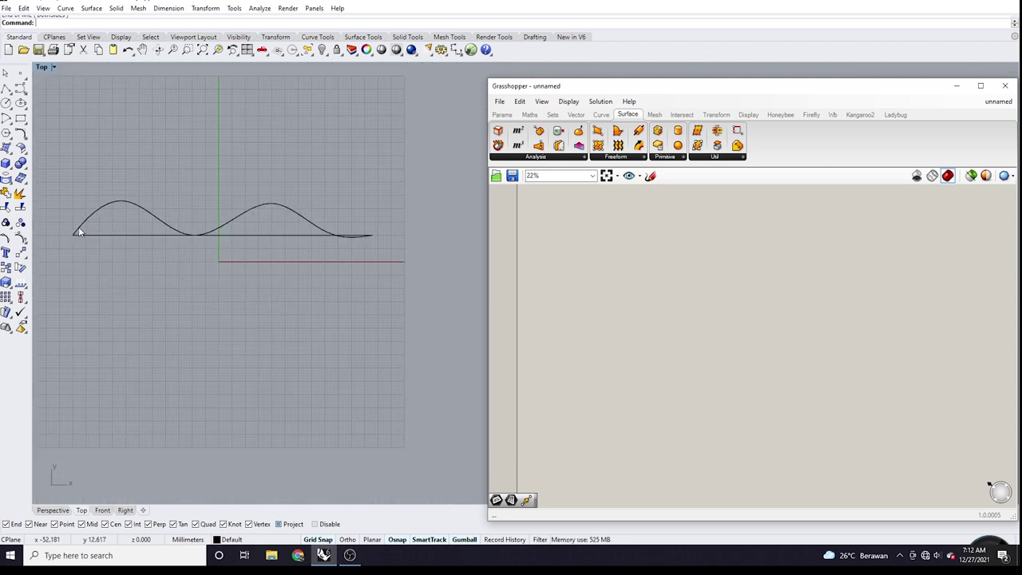
{"action": "left_click", "coordinate": [73, 230]}
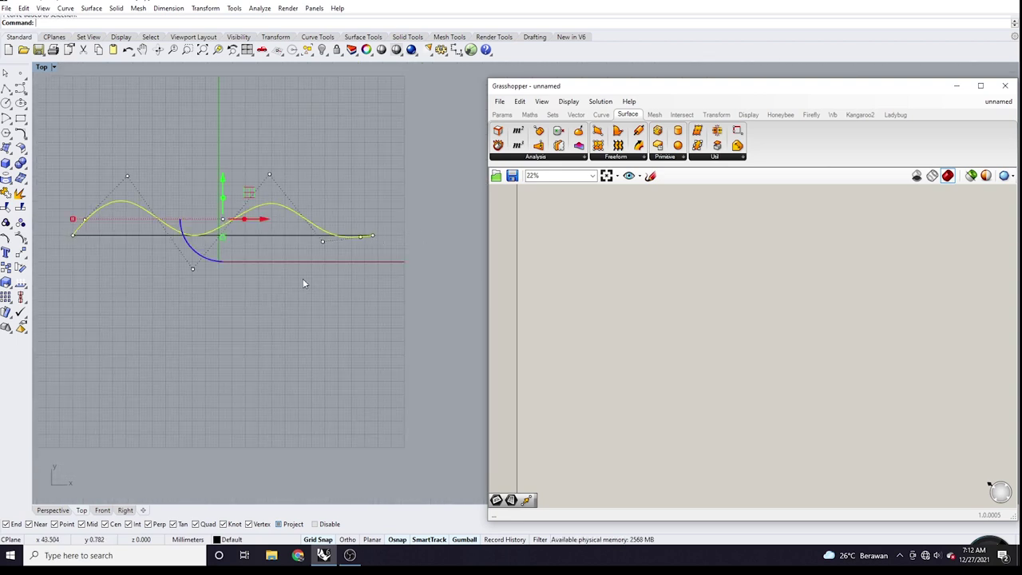
{"action": "key", "text": "Escape"}
{"action": "scroll", "coordinate": [89, 247], "scroll_direction": "up", "scroll_amount": 3}
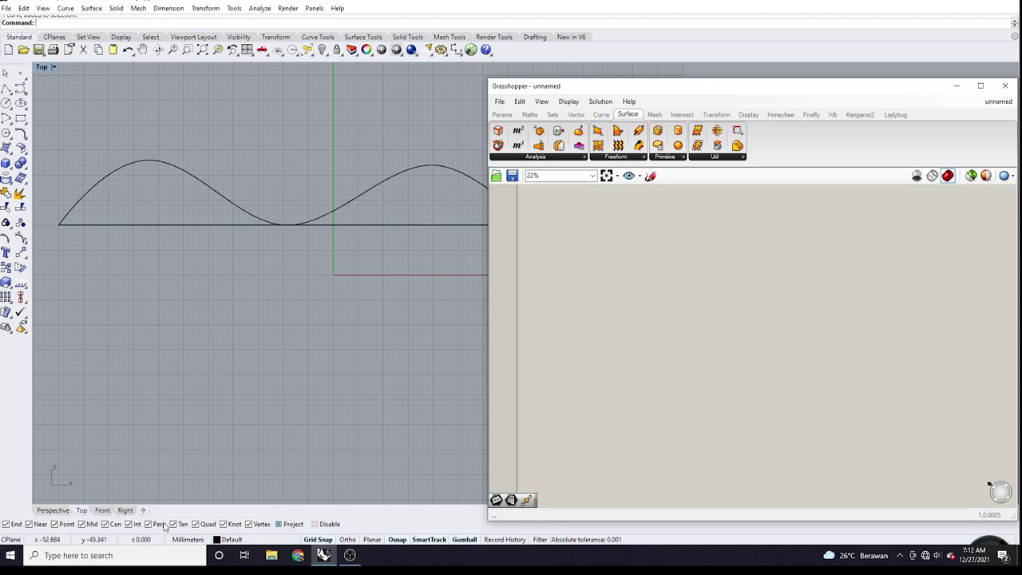
{"action": "scroll", "coordinate": [165, 267], "scroll_direction": "down", "scroll_amount": 3}
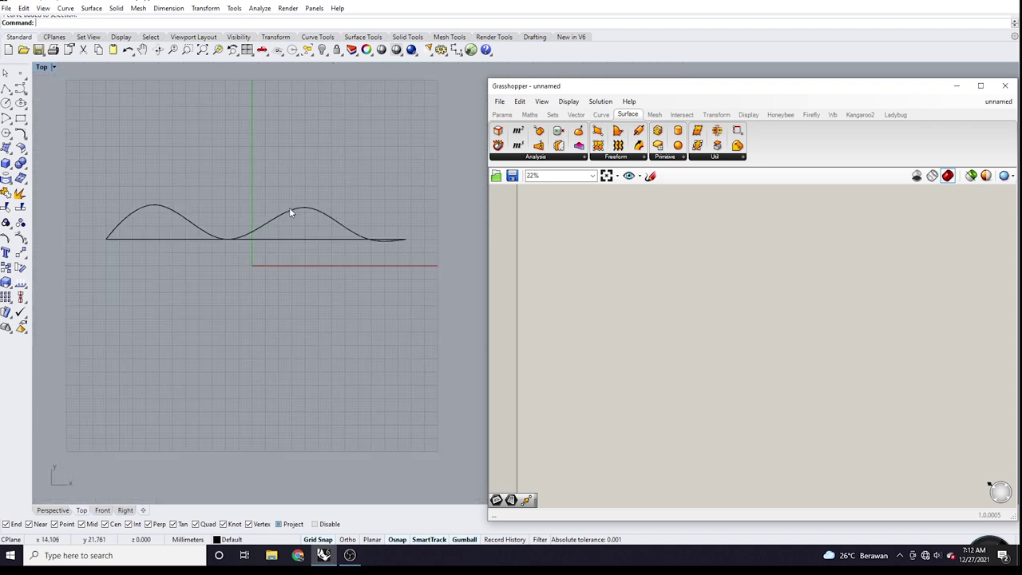
{"action": "scroll", "coordinate": [292, 211], "scroll_direction": "down", "scroll_amount": 2}
{"action": "mouse_move", "coordinate": [657, 91]}
{"action": "left_mouse_down"}
{"action": "mouse_move", "coordinate": [655, 110]}
{"action": "mouse_move", "coordinate": [652, 94]}
{"action": "left_mouse_up"}
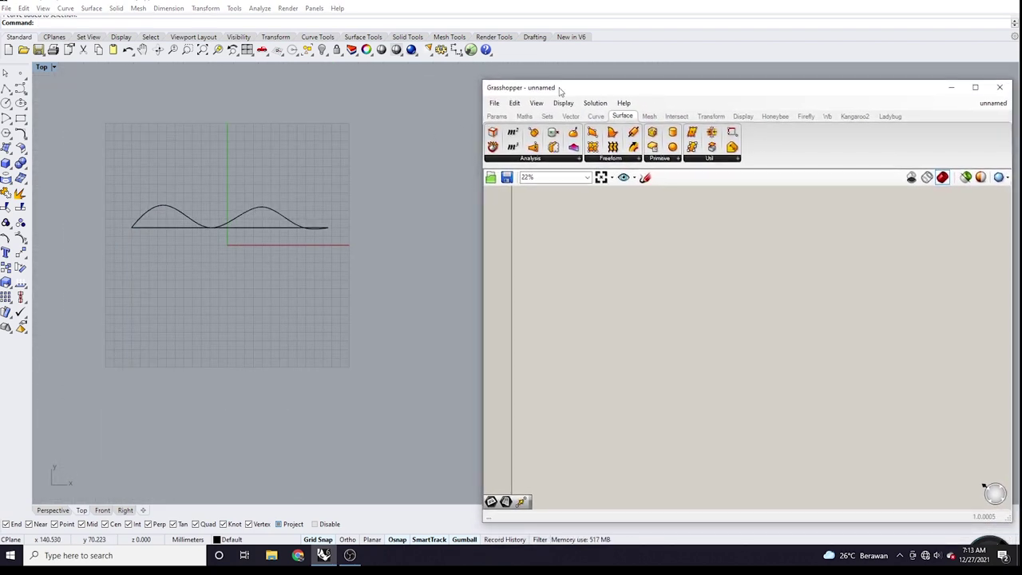
Step: Switch to a maximized Perspective viewport and frame the wavy curve and the straight line
{"action": "double_click", "coordinate": [42, 67]}
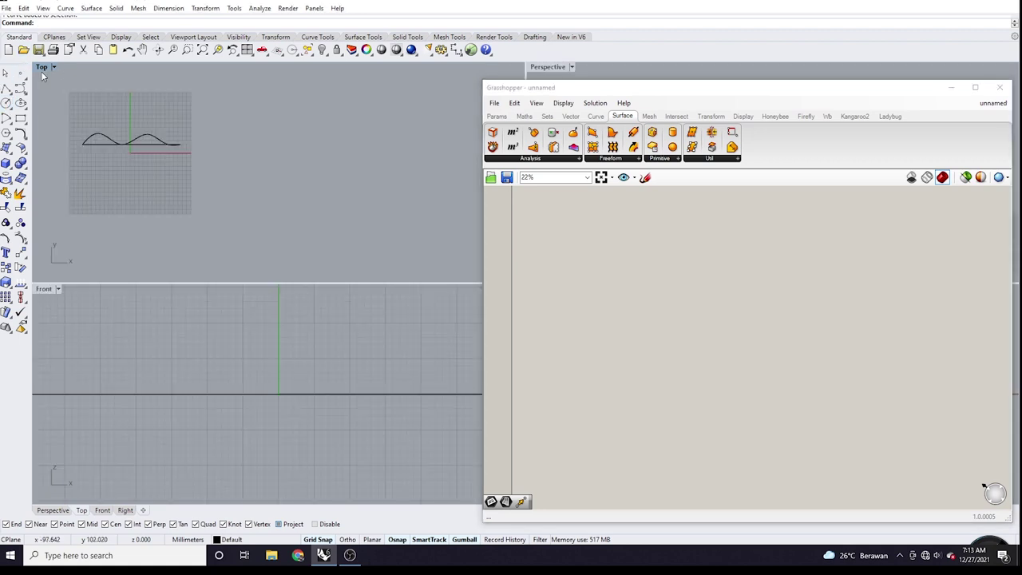
{"action": "double_click", "coordinate": [544, 68]}
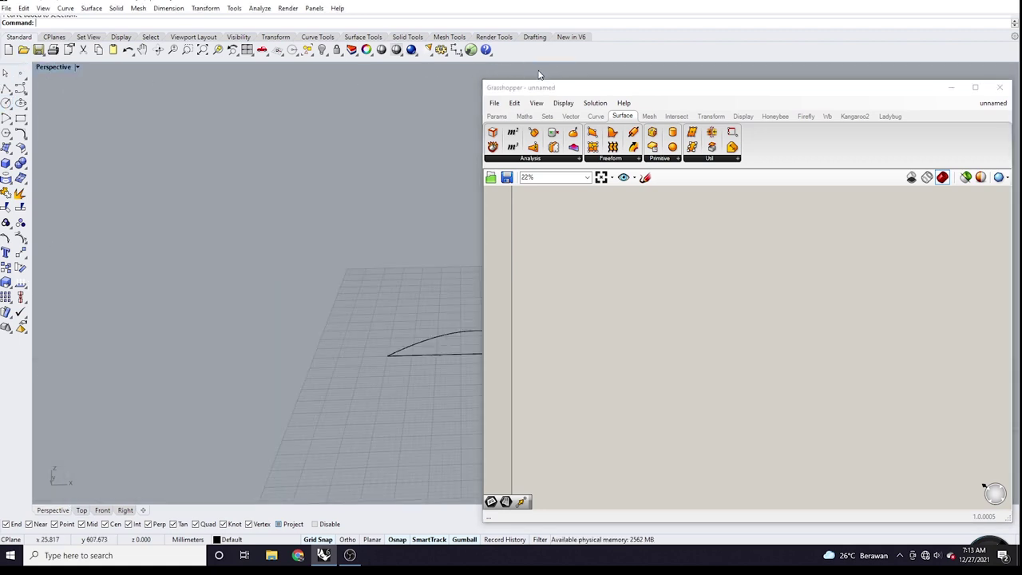
{"action": "mouse_move", "coordinate": [199, 275]}
{"action": "right_mouse_down"}
{"action": "mouse_move", "coordinate": [347, 298]}
{"action": "mouse_move", "coordinate": [209, 276]}
{"action": "mouse_move", "coordinate": [358, 269]}
{"action": "mouse_move", "coordinate": [263, 269]}
{"action": "mouse_move", "coordinate": [210, 299]}
{"action": "mouse_move", "coordinate": [212, 324]}
{"action": "right_mouse_up"}
{"action": "left_click", "coordinate": [203, 293]}
{"action": "right_click_drag", "start_coordinate": [157, 285], "coordinate": [124, 301]}
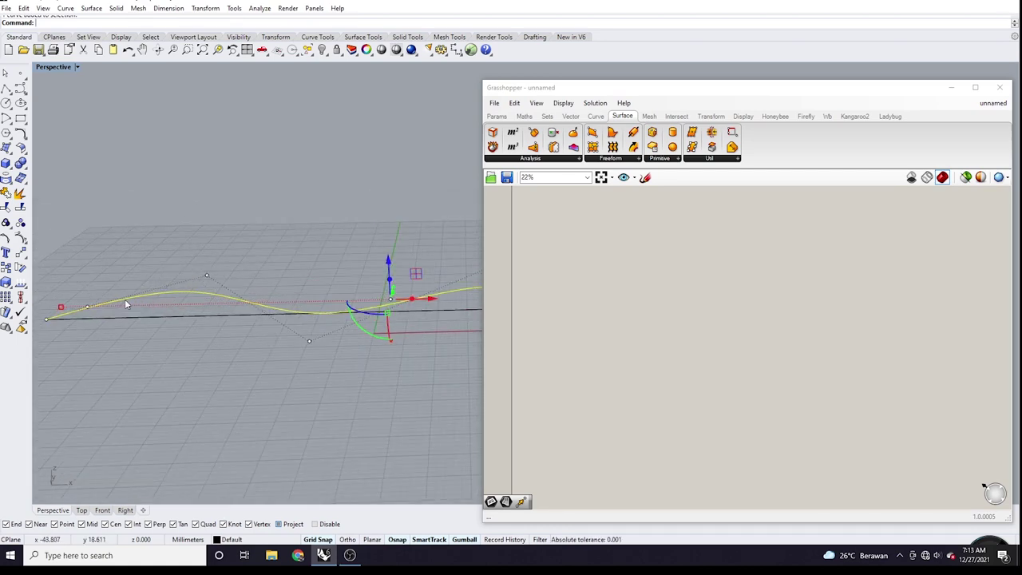
{"action": "scroll", "coordinate": [127, 298], "scroll_direction": "down", "scroll_amount": 2}
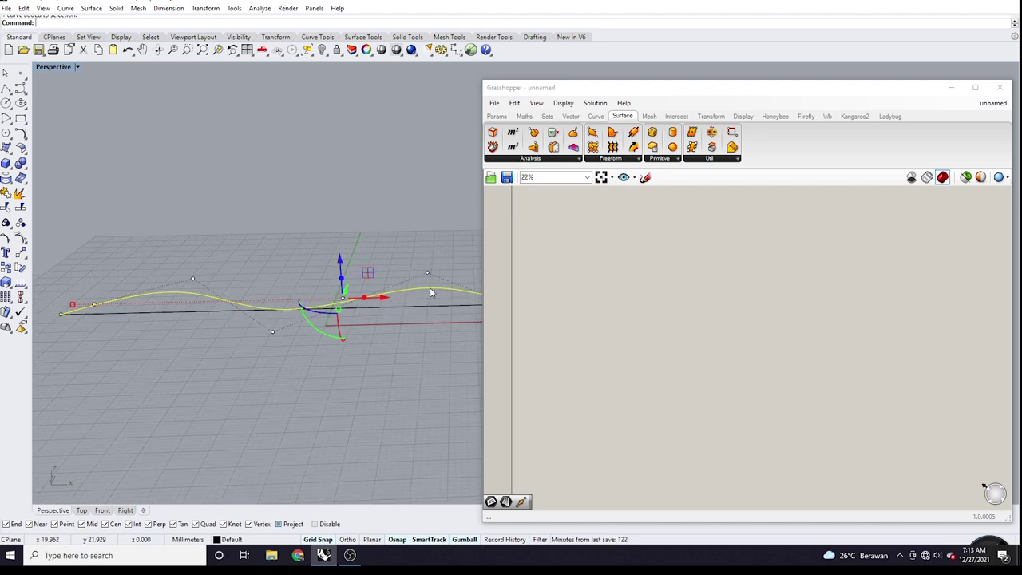
{"action": "scroll", "coordinate": [432, 289], "scroll_direction": "down", "scroll_amount": 5}
{"action": "scroll", "coordinate": [492, 296], "scroll_direction": "up", "scroll_amount": 5}
{"action": "scroll", "coordinate": [204, 321], "scroll_direction": "down", "scroll_amount": 6}
{"action": "scroll", "coordinate": [273, 307], "scroll_direction": "up", "scroll_amount": 4}
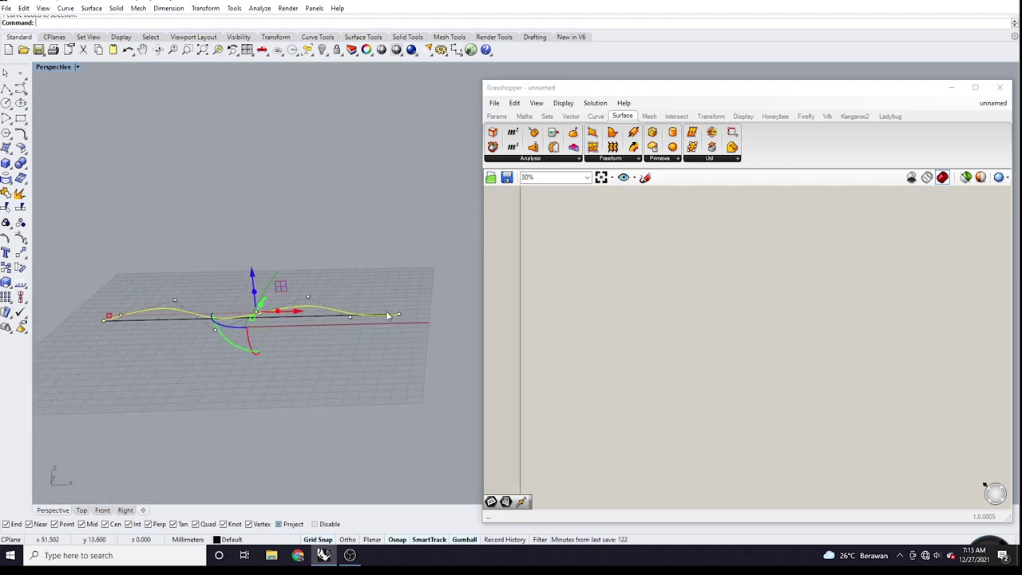
{"action": "scroll", "coordinate": [152, 327], "scroll_direction": "up", "scroll_amount": 4}
Step: Move the straight line vertically up along Z so that it sits well above the wavy curve
{"action": "left_click", "coordinate": [143, 315]}
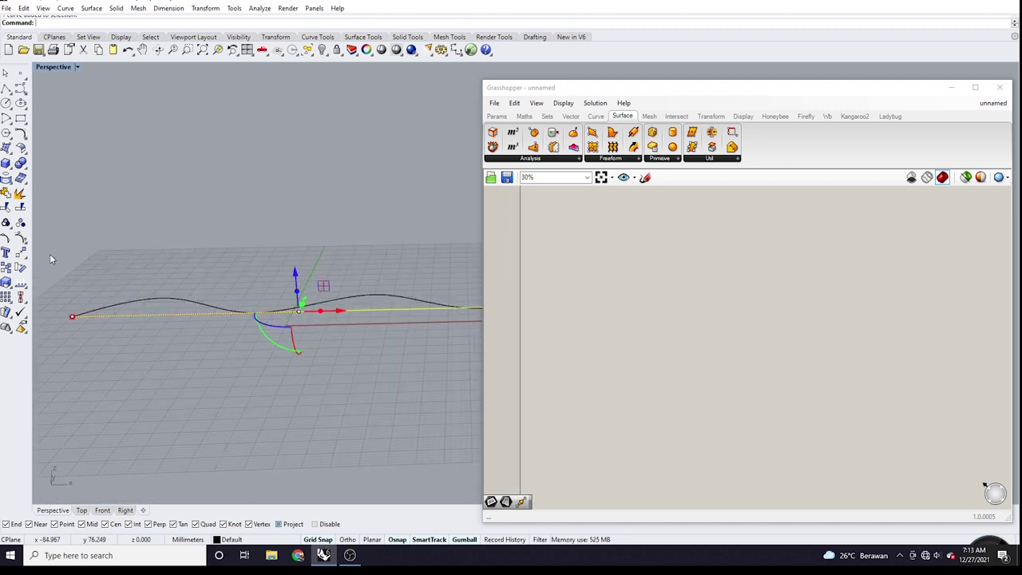
{"action": "right_click_drag", "start_coordinate": [335, 311], "coordinate": [300, 316]}
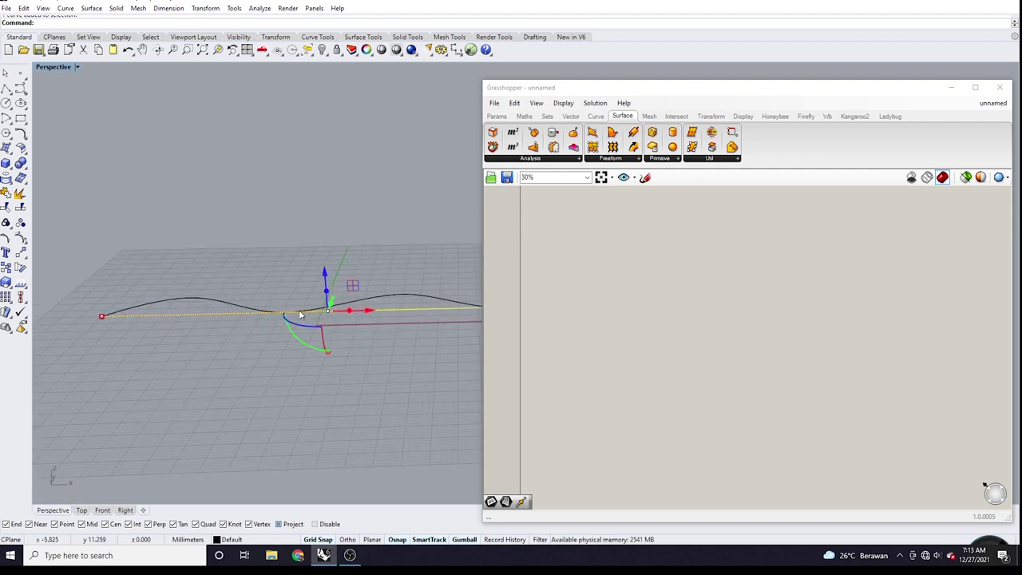
{"action": "left_click_drag", "start_coordinate": [325, 276], "coordinate": [323, 164]}
{"action": "scroll", "coordinate": [218, 308], "scroll_direction": "down", "scroll_amount": 2}
{"action": "right_click_drag", "start_coordinate": [219, 308], "coordinate": [272, 269]}
{"action": "left_click_drag", "start_coordinate": [281, 193], "coordinate": [284, 199]}
{"action": "scroll", "coordinate": [146, 291], "scroll_direction": "up", "scroll_amount": 7}
{"action": "scroll", "coordinate": [187, 260], "scroll_direction": "down", "scroll_amount": 7}
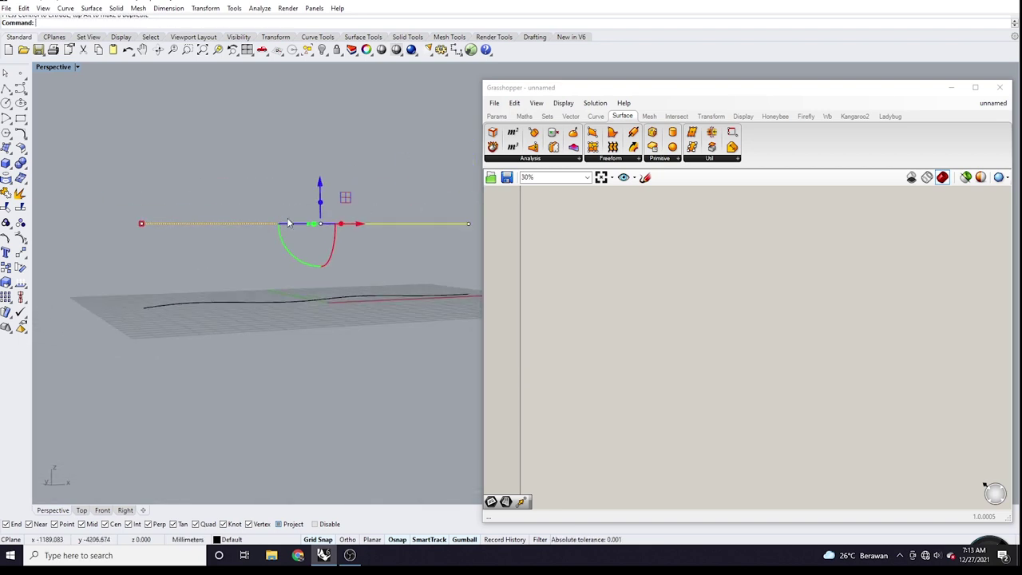
{"action": "right_click_drag", "start_coordinate": [309, 198], "coordinate": [35, 255]}
{"action": "scroll", "coordinate": [176, 256], "scroll_direction": "up", "scroll_amount": 4}
{"action": "scroll", "coordinate": [359, 240], "scroll_direction": "down", "scroll_amount": 7}
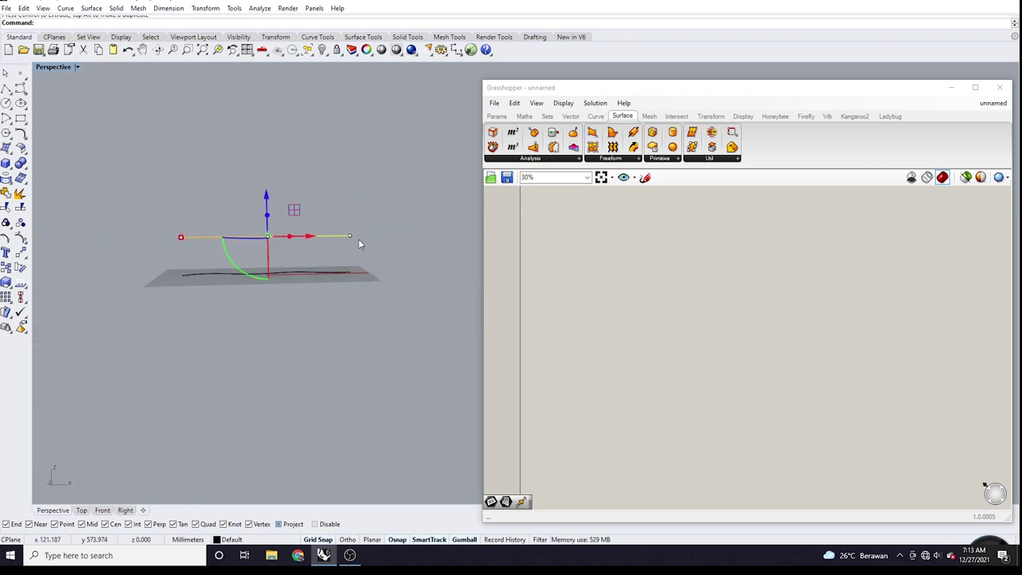
Step: Examine the wavy curve and the raised straight line from several angles, highlighting each in turn
{"action": "right_click_drag", "start_coordinate": [285, 261], "coordinate": [285, 295]}
{"action": "left_click", "coordinate": [311, 219]}
{"action": "scroll", "coordinate": [210, 317], "scroll_direction": "up", "scroll_amount": 5}
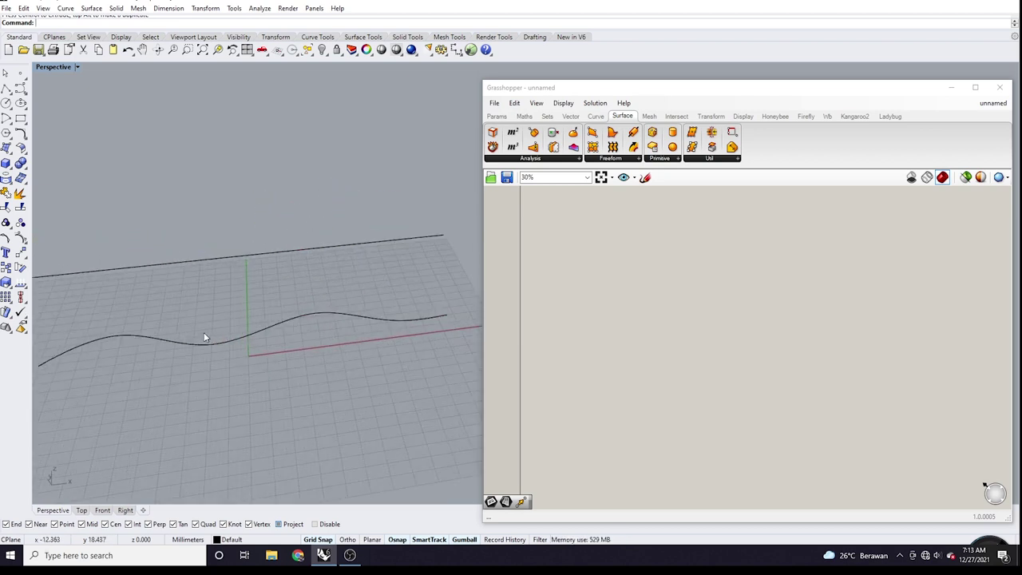
{"action": "scroll", "coordinate": [249, 330], "scroll_direction": "down", "scroll_amount": 2}
{"action": "left_click", "coordinate": [250, 329]}
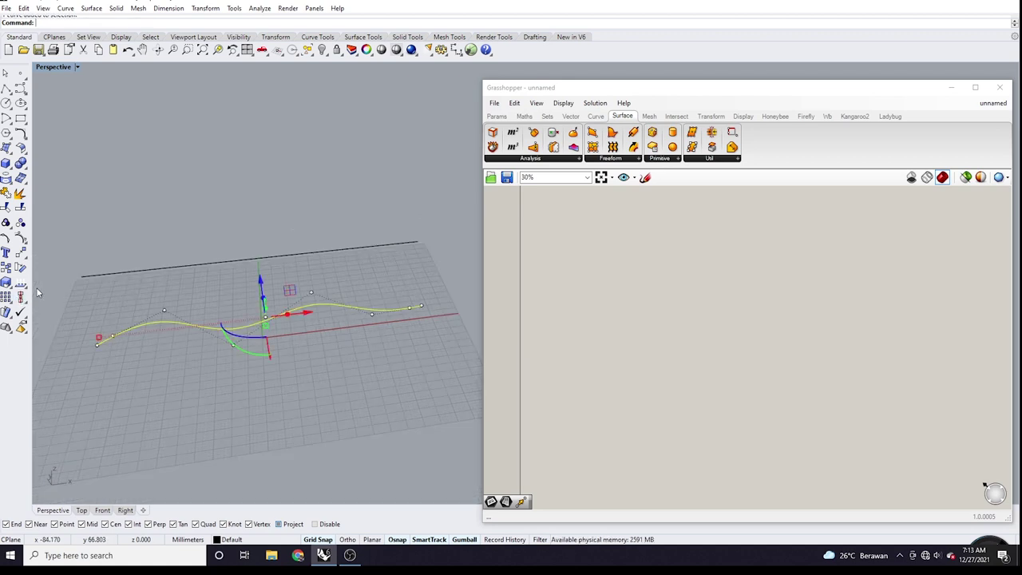
{"action": "left_click", "coordinate": [177, 270]}
{"action": "left_click", "coordinate": [207, 328]}
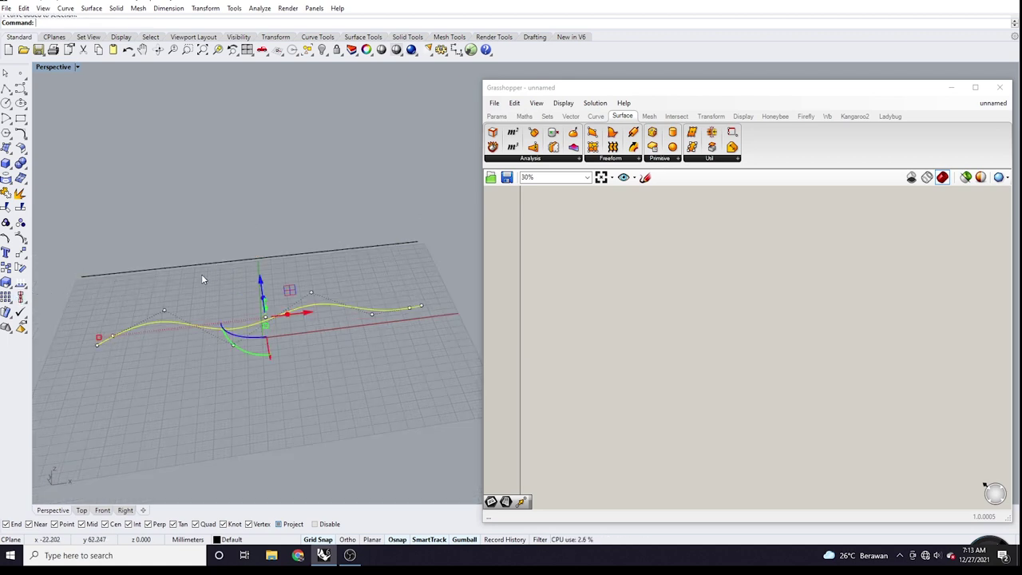
{"action": "left_click", "coordinate": [202, 267]}
{"action": "left_click", "coordinate": [192, 323]}
{"action": "scroll", "coordinate": [285, 265], "scroll_direction": "down", "scroll_amount": 5}
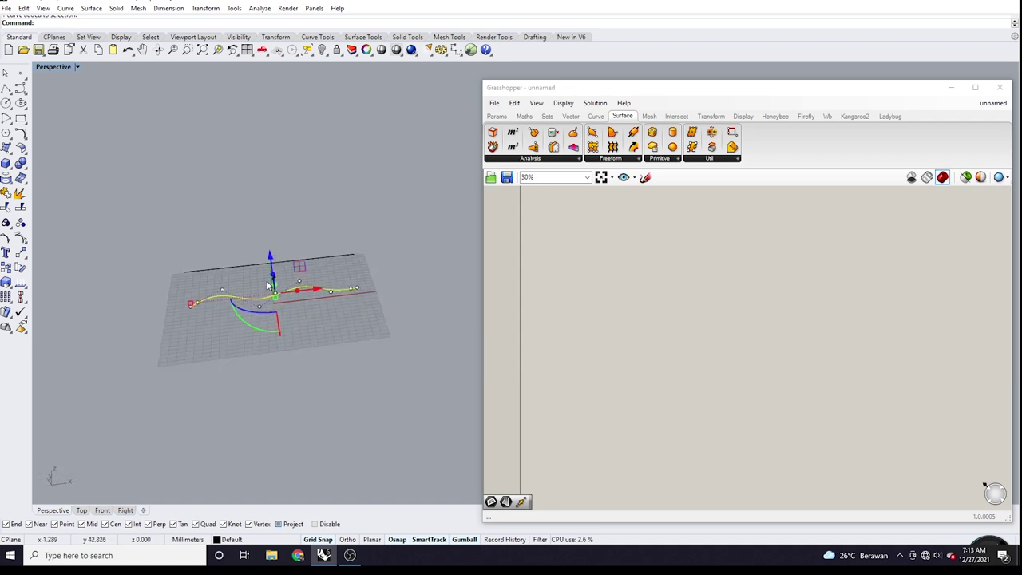
{"action": "scroll", "coordinate": [260, 276], "scroll_direction": "up", "scroll_amount": 5}
Step: Loft between the wavy curve and the raised straight line using the Straight sections style without simplifying the cross-sections
{"action": "left_click", "coordinate": [332, 182]}
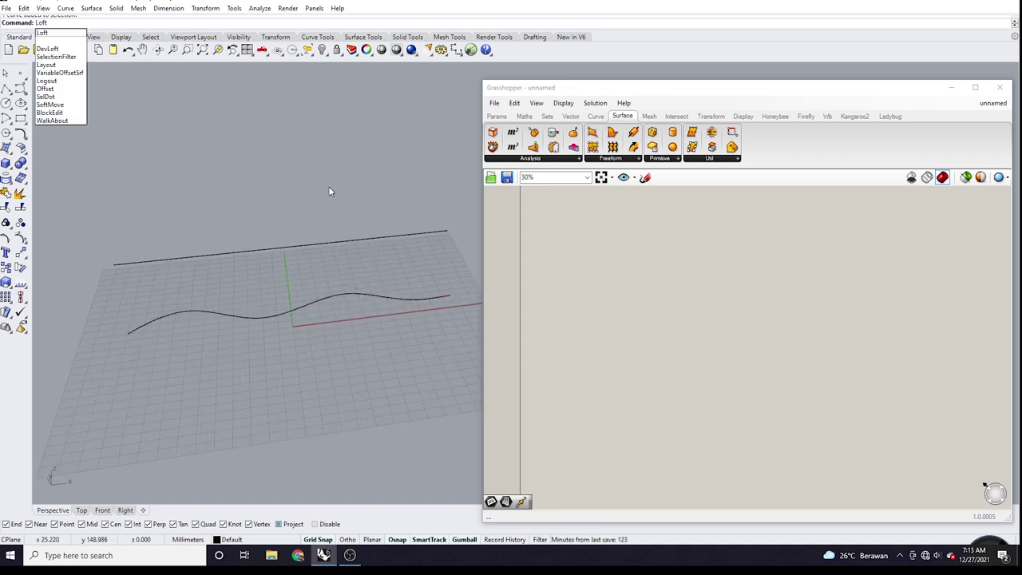
{"action": "key", "text": "Return"}
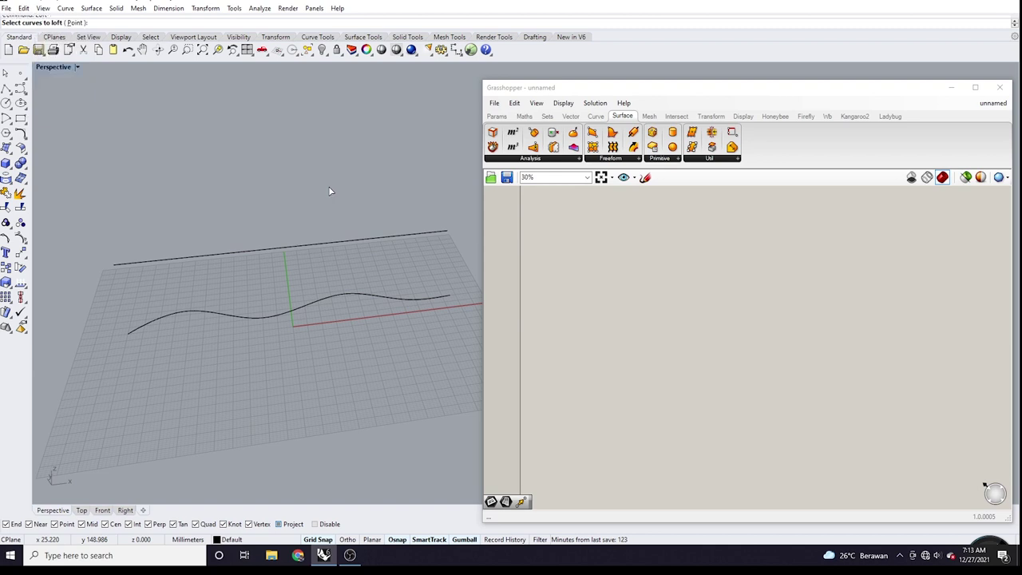
{"action": "left_click", "coordinate": [297, 312]}
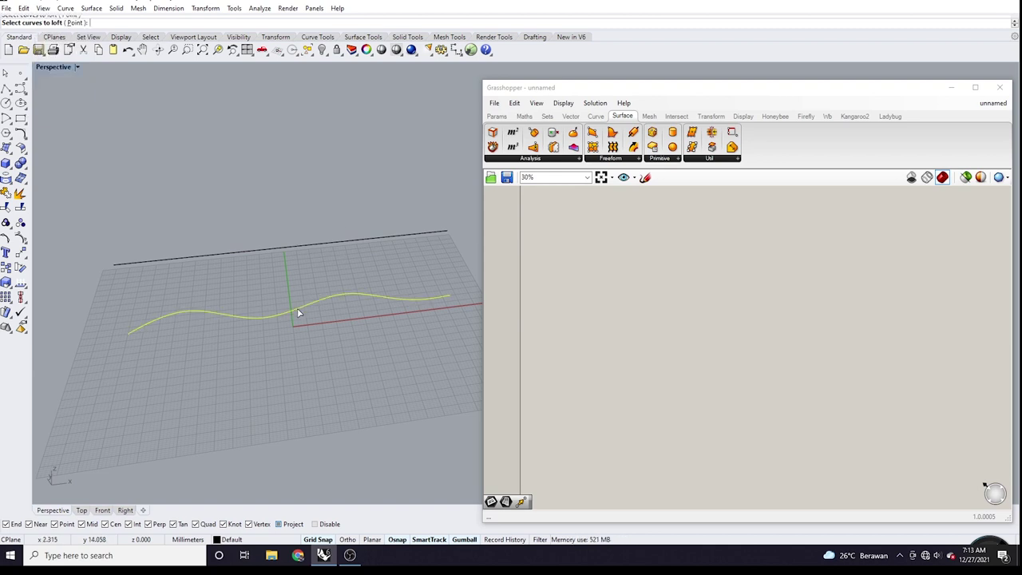
{"action": "left_click", "coordinate": [296, 246]}
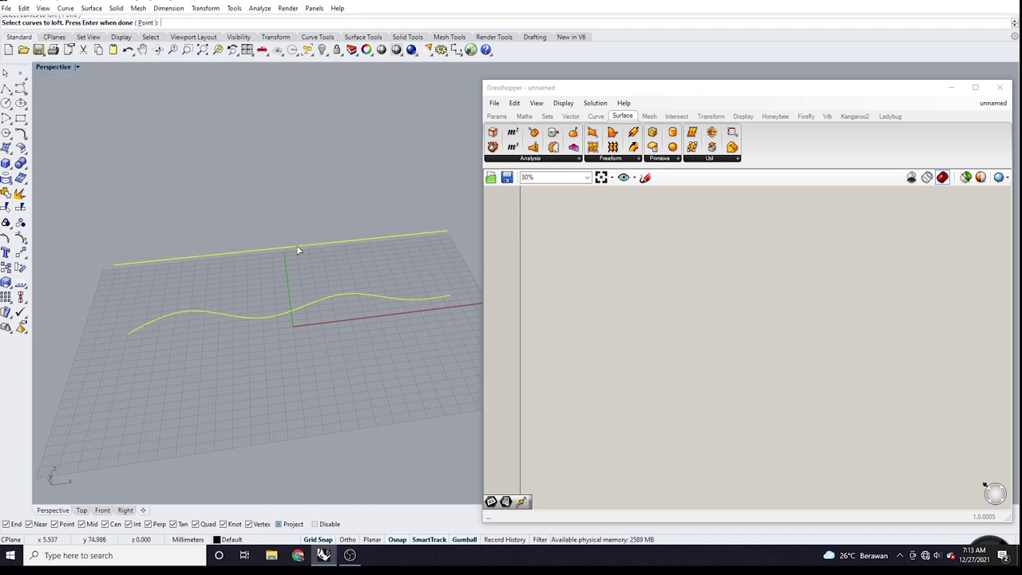
{"action": "key", "text": "Return"}
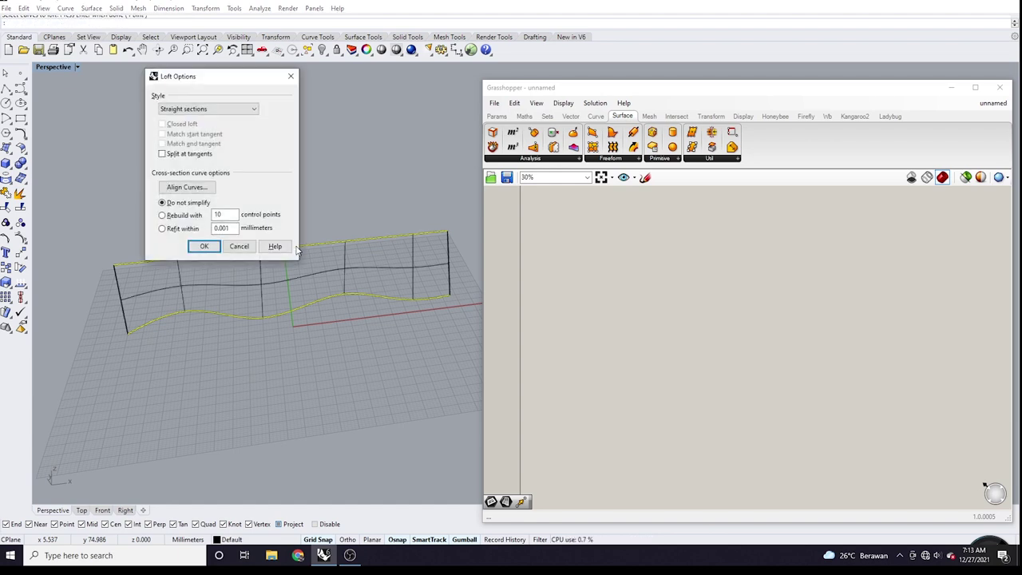
{"action": "left_click", "coordinate": [203, 246]}
Step: Examine the lofted surface's shape and its isocurve layout from several angles
{"action": "scroll", "coordinate": [273, 292], "scroll_direction": "up", "scroll_amount": 3}
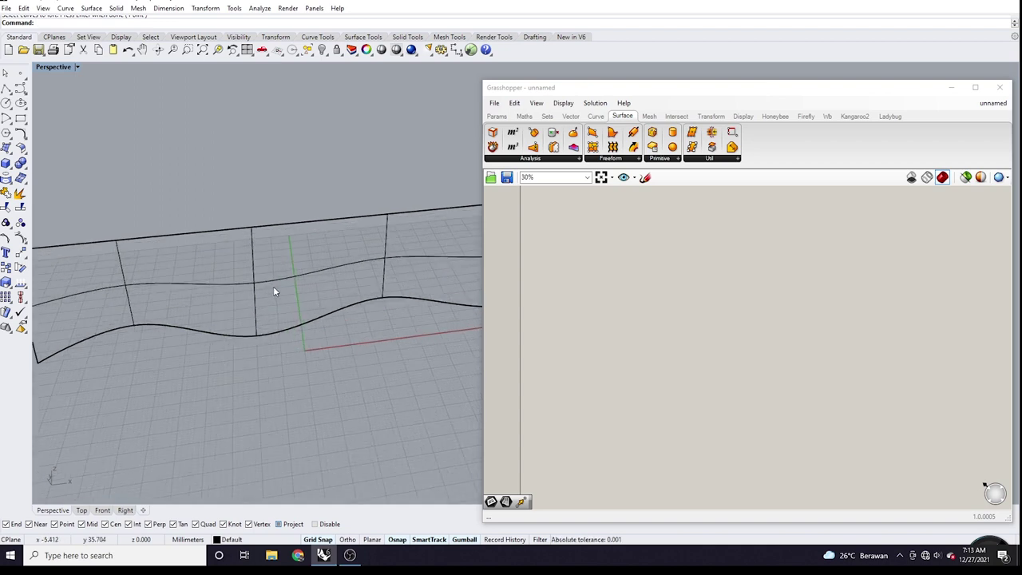
{"action": "right_click_drag", "start_coordinate": [273, 291], "coordinate": [63, 244]}
{"action": "scroll", "coordinate": [63, 244], "scroll_direction": "down", "scroll_amount": 6}
{"action": "scroll", "coordinate": [175, 241], "scroll_direction": "up", "scroll_amount": 8}
{"action": "right_click_drag", "start_coordinate": [176, 242], "coordinate": [154, 246]}
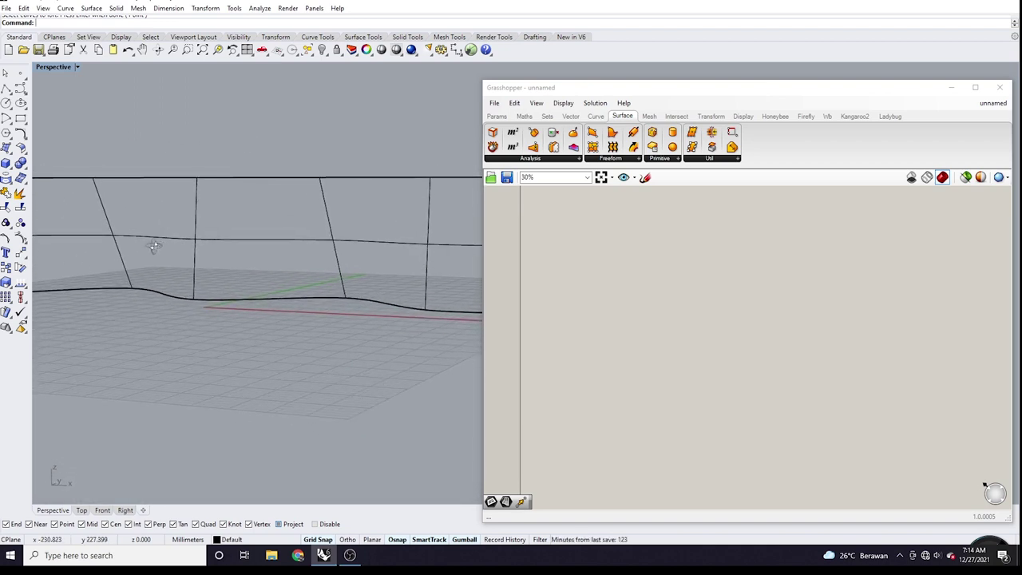
{"action": "scroll", "coordinate": [148, 249], "scroll_direction": "down", "scroll_amount": 4}
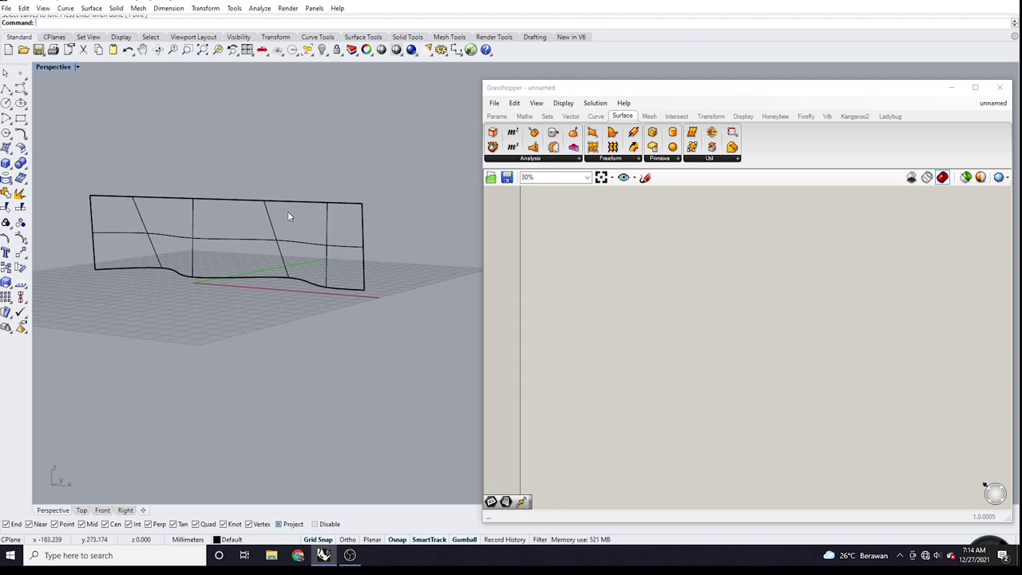
{"action": "scroll", "coordinate": [359, 239], "scroll_direction": "up", "scroll_amount": 5}
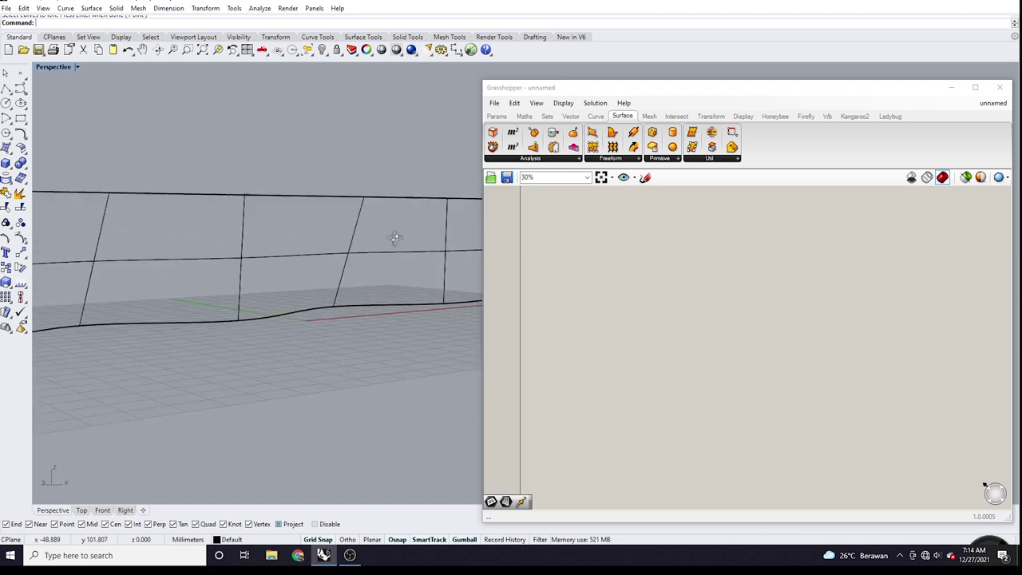
{"action": "right_click_drag", "start_coordinate": [396, 238], "coordinate": [317, 264]}
{"action": "scroll", "coordinate": [324, 253], "scroll_direction": "up", "scroll_amount": 6}
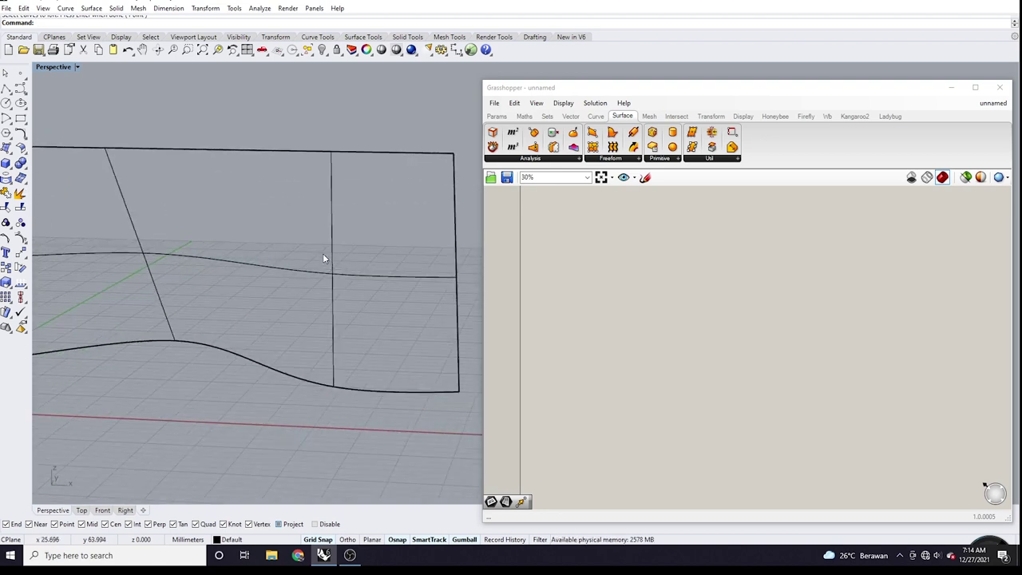
{"action": "scroll", "coordinate": [323, 255], "scroll_direction": "down", "scroll_amount": 6}
{"action": "scroll", "coordinate": [326, 271], "scroll_direction": "down", "scroll_amount": 5}
{"action": "scroll", "coordinate": [237, 275], "scroll_direction": "up", "scroll_amount": 7}
{"action": "left_click", "coordinate": [260, 249]}
{"action": "scroll", "coordinate": [298, 250], "scroll_direction": "down", "scroll_amount": 6}
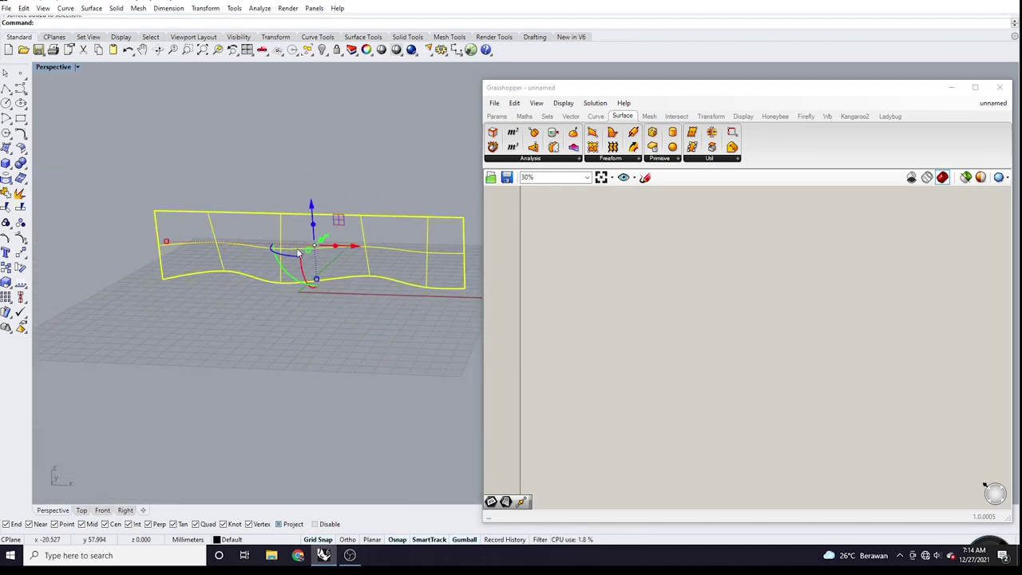
{"action": "left_click", "coordinate": [273, 157]}
{"action": "scroll", "coordinate": [318, 233], "scroll_direction": "up", "scroll_amount": 4}
{"action": "left_click", "coordinate": [262, 258]}
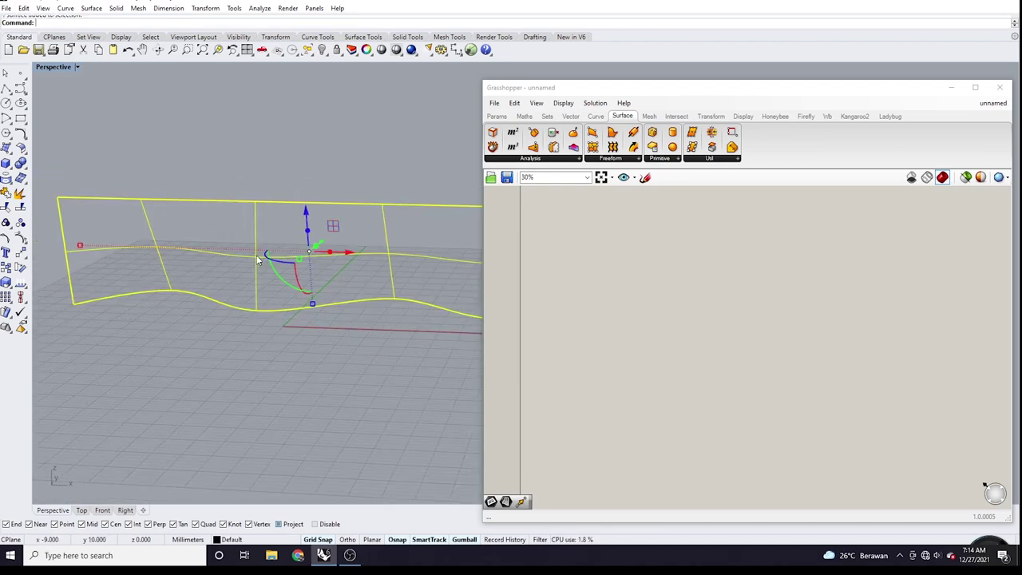
{"action": "left_click", "coordinate": [357, 194]}
{"action": "scroll", "coordinate": [227, 200], "scroll_direction": "down", "scroll_amount": 8}
{"action": "scroll", "coordinate": [296, 198], "scroll_direction": "up", "scroll_amount": 6}
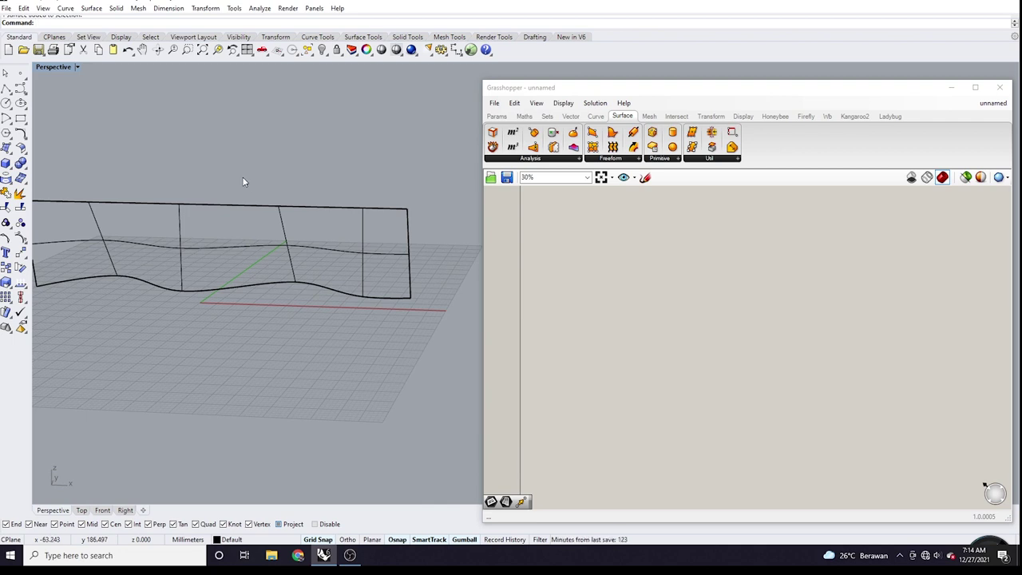
Step: Rebuild the lofted surface with a point count of 30 and degree 3 in both U and V, deleting the input
{"action": "type", "text": "rebuild"}
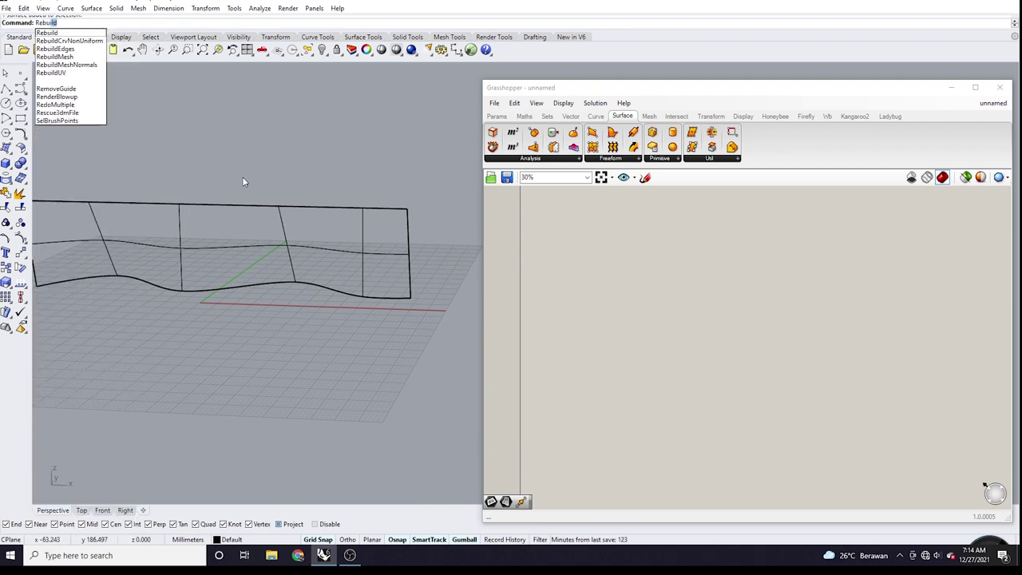
{"action": "key", "text": "Return"}
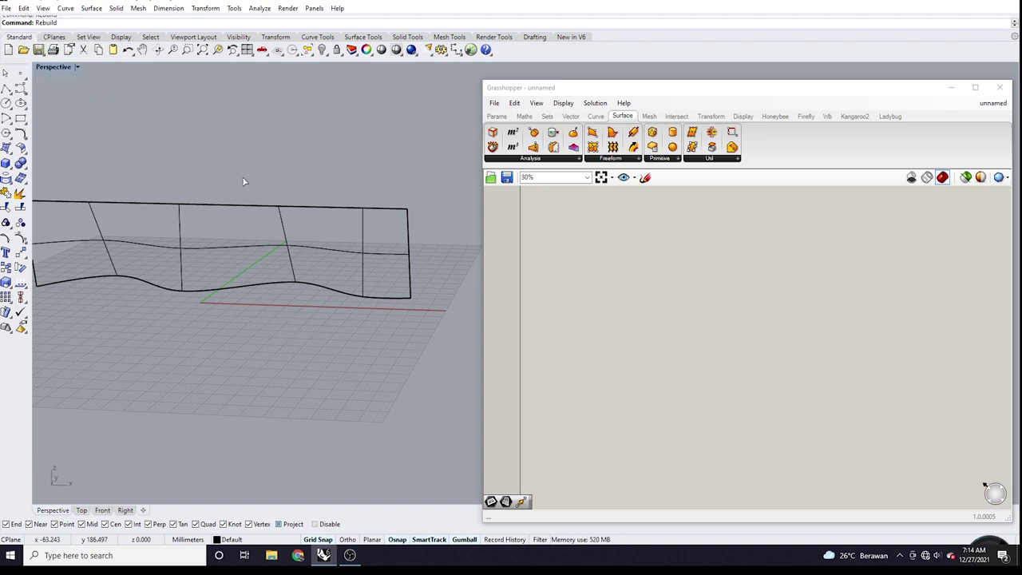
{"action": "left_click", "coordinate": [281, 222]}
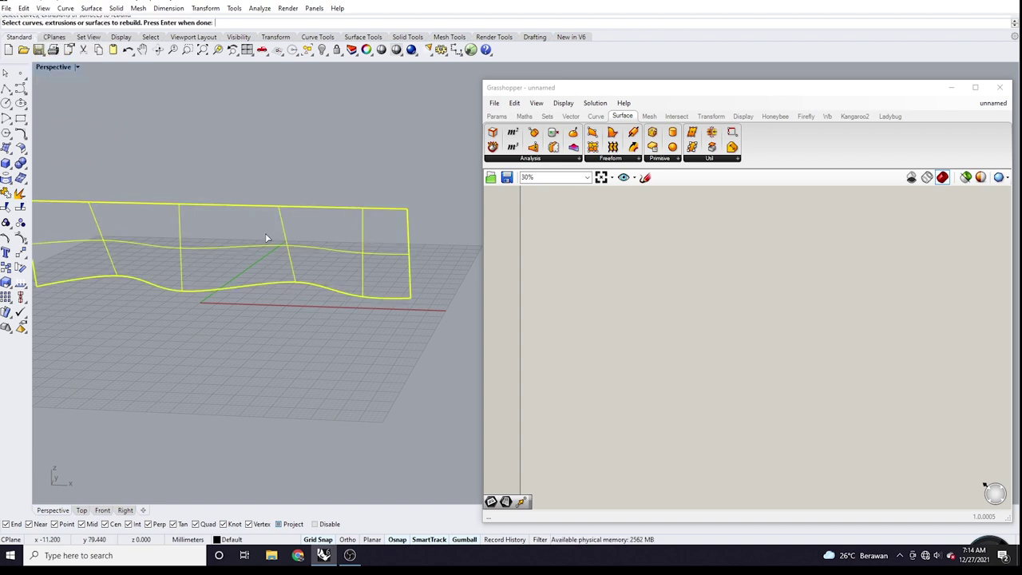
{"action": "key", "text": "Return"}
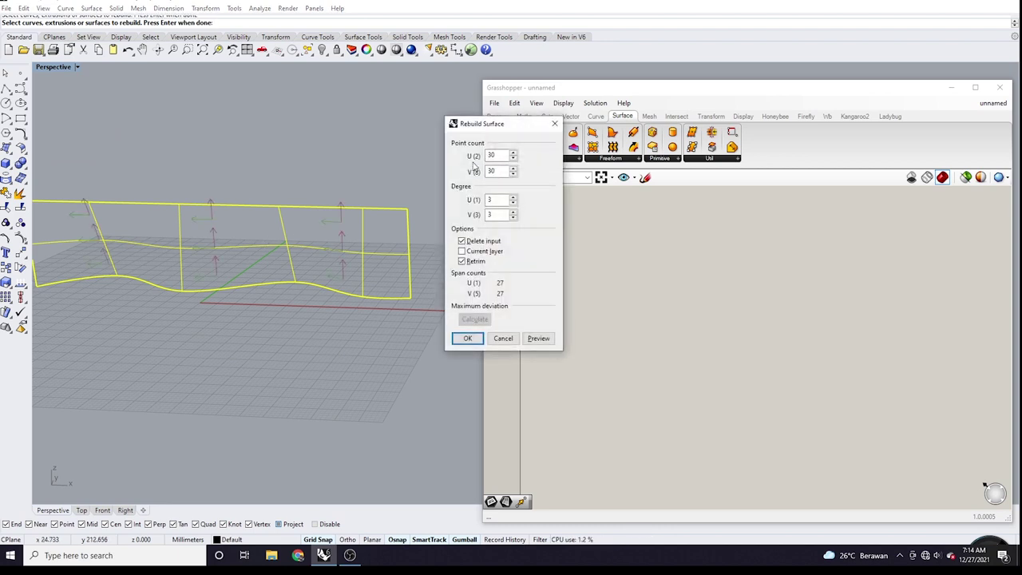
{"action": "left_click_drag", "start_coordinate": [488, 125], "coordinate": [328, 86]}
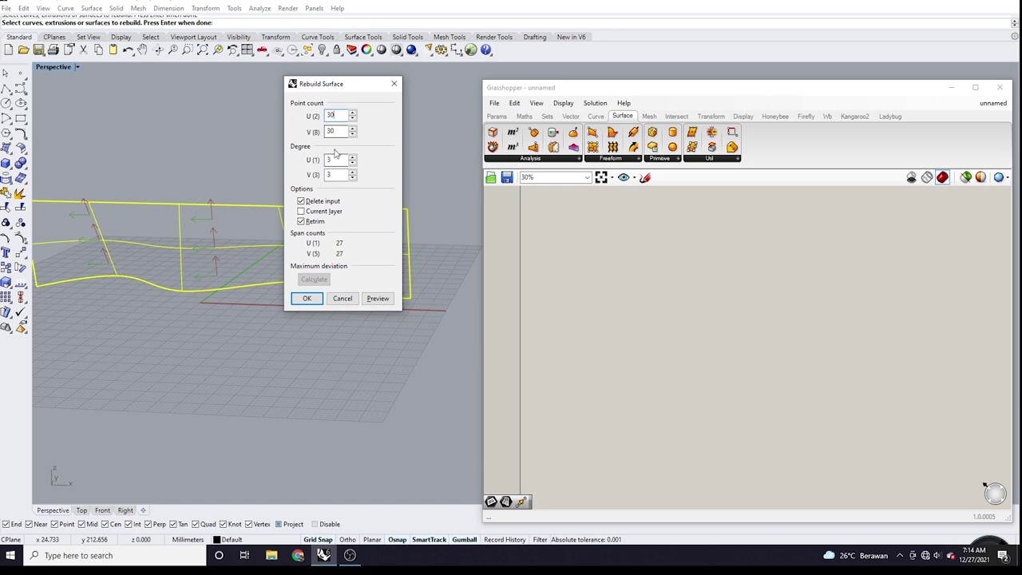
{"action": "left_click", "coordinate": [307, 298]}
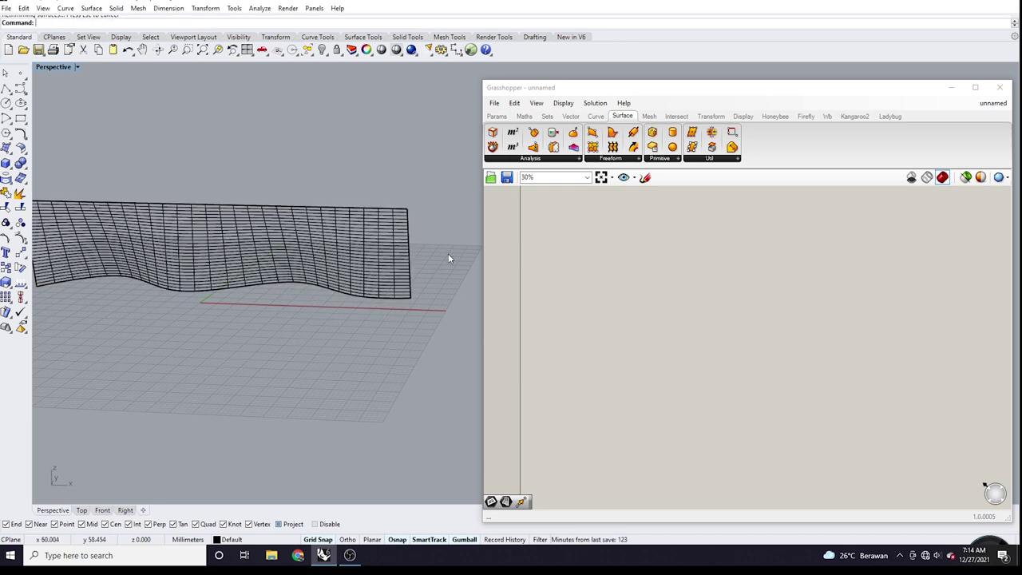
Step: Examine the isocurve grid of the rebuilt surface from both sides and up close
{"action": "right_click_drag", "start_coordinate": [448, 258], "coordinate": [424, 269]}
{"action": "scroll", "coordinate": [201, 289], "scroll_direction": "down", "scroll_amount": 6}
{"action": "scroll", "coordinate": [336, 281], "scroll_direction": "up", "scroll_amount": 7}
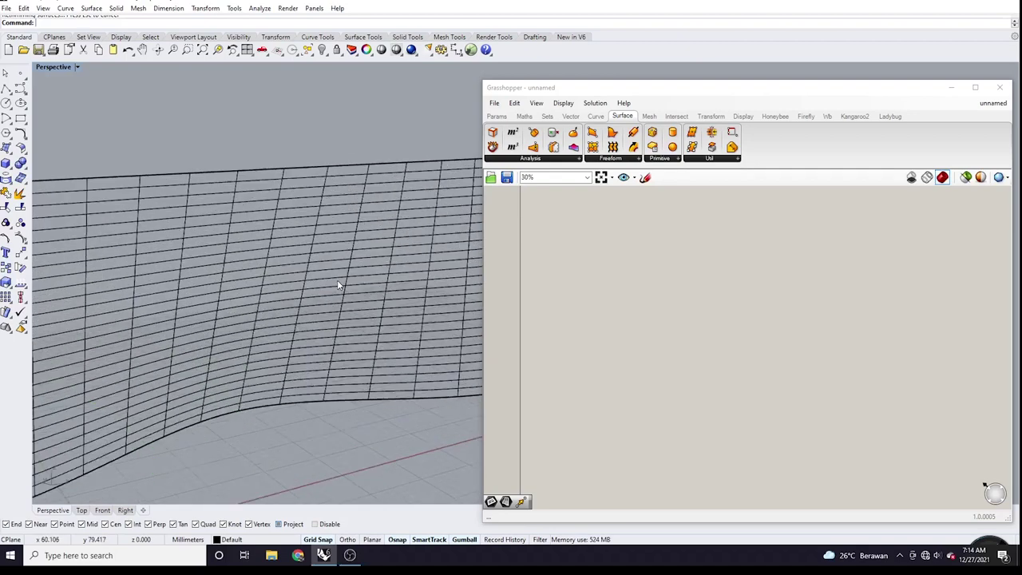
{"action": "scroll", "coordinate": [337, 285], "scroll_direction": "down", "scroll_amount": 5}
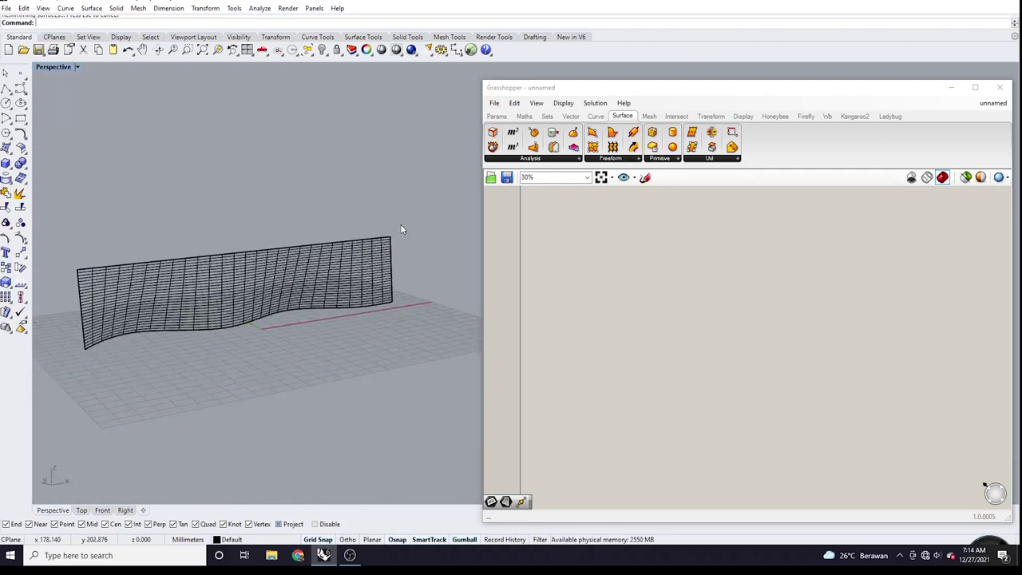
{"action": "scroll", "coordinate": [182, 315], "scroll_direction": "up", "scroll_amount": 2}
{"action": "scroll", "coordinate": [182, 315], "scroll_direction": "up", "scroll_amount": 2}
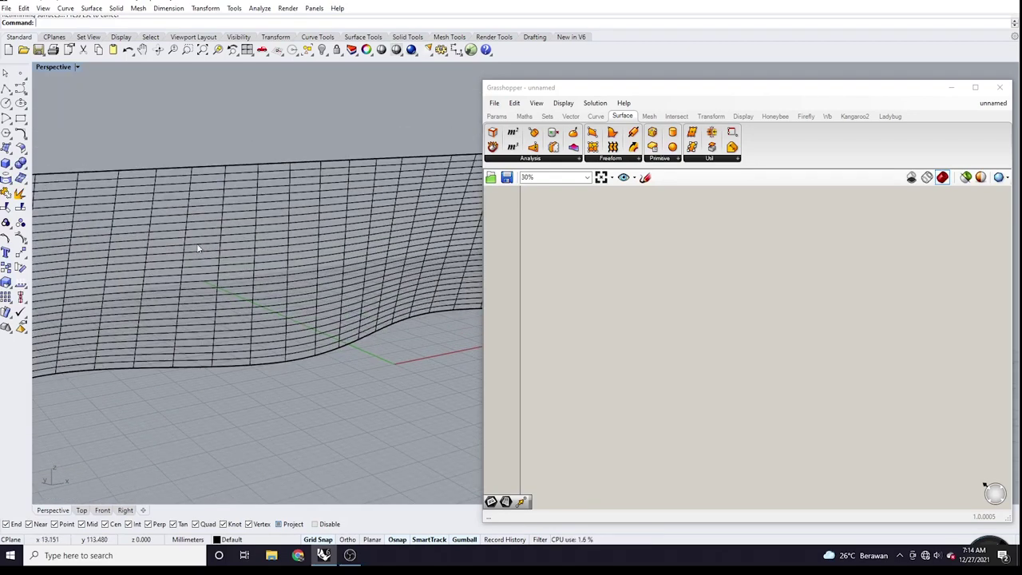
{"action": "scroll", "coordinate": [199, 247], "scroll_direction": "down", "scroll_amount": 3}
{"action": "scroll", "coordinate": [243, 282], "scroll_direction": "up", "scroll_amount": 2}
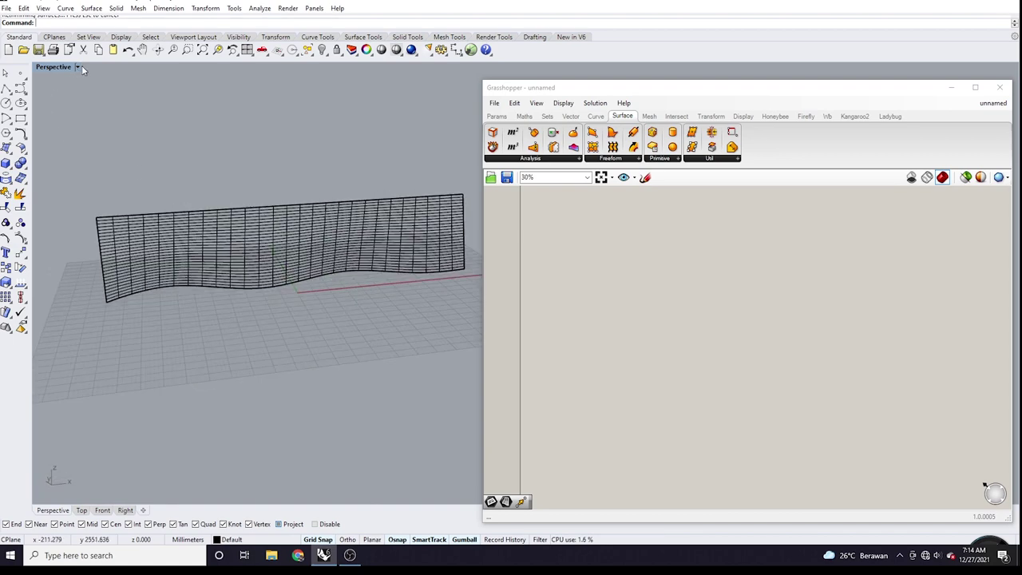
Step: Set the Perspective viewport to Shaded display and check the rebuilt surface in it
{"action": "left_click", "coordinate": [80, 67]}
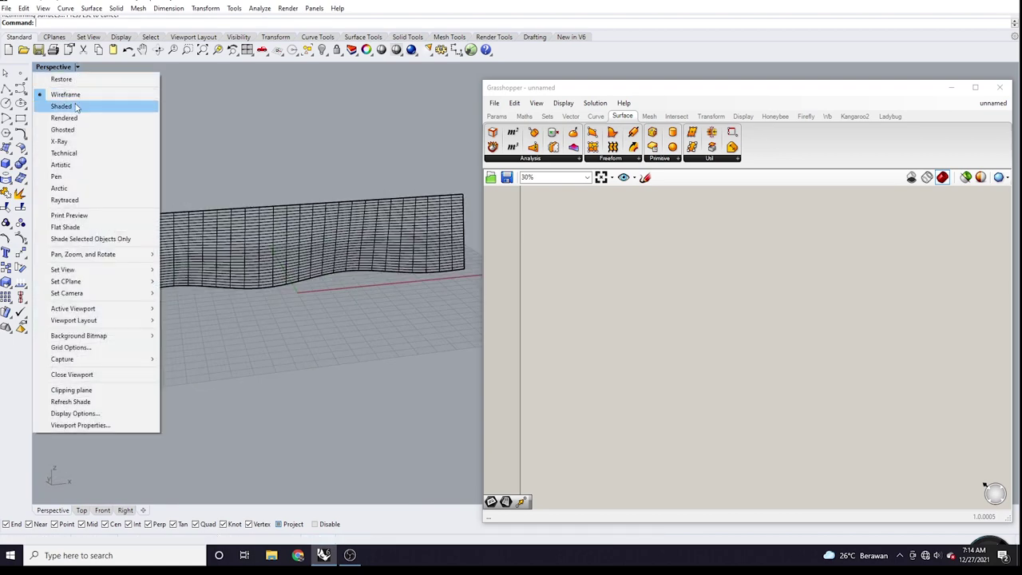
{"action": "left_click", "coordinate": [76, 107]}
{"action": "scroll", "coordinate": [289, 295], "scroll_direction": "up", "scroll_amount": 4}
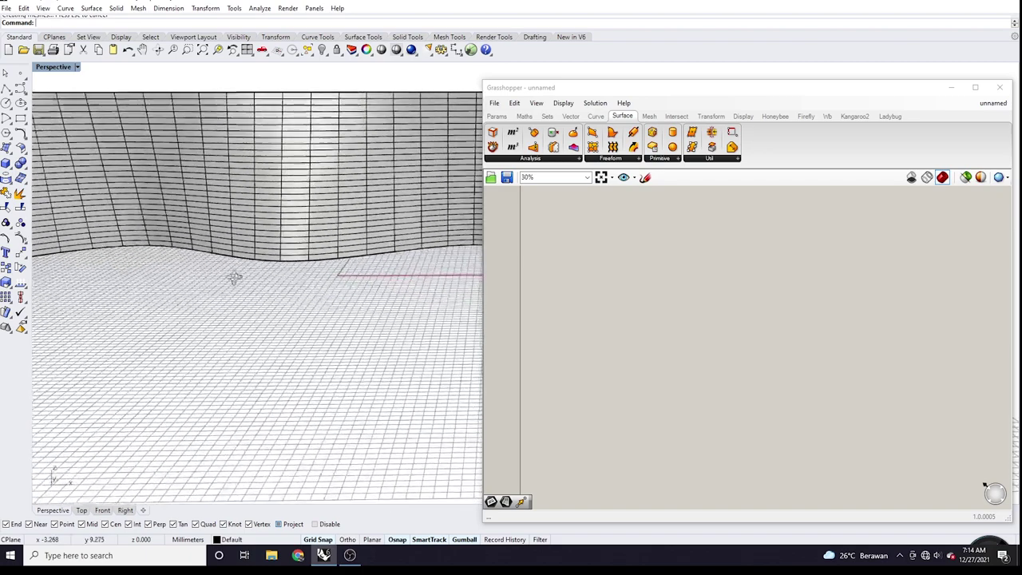
{"action": "scroll", "coordinate": [234, 278], "scroll_direction": "down", "scroll_amount": 4}
{"action": "scroll", "coordinate": [240, 264], "scroll_direction": "up", "scroll_amount": 4}
{"action": "scroll", "coordinate": [255, 239], "scroll_direction": "down", "scroll_amount": 4}
{"action": "scroll", "coordinate": [260, 241], "scroll_direction": "up", "scroll_amount": 2}
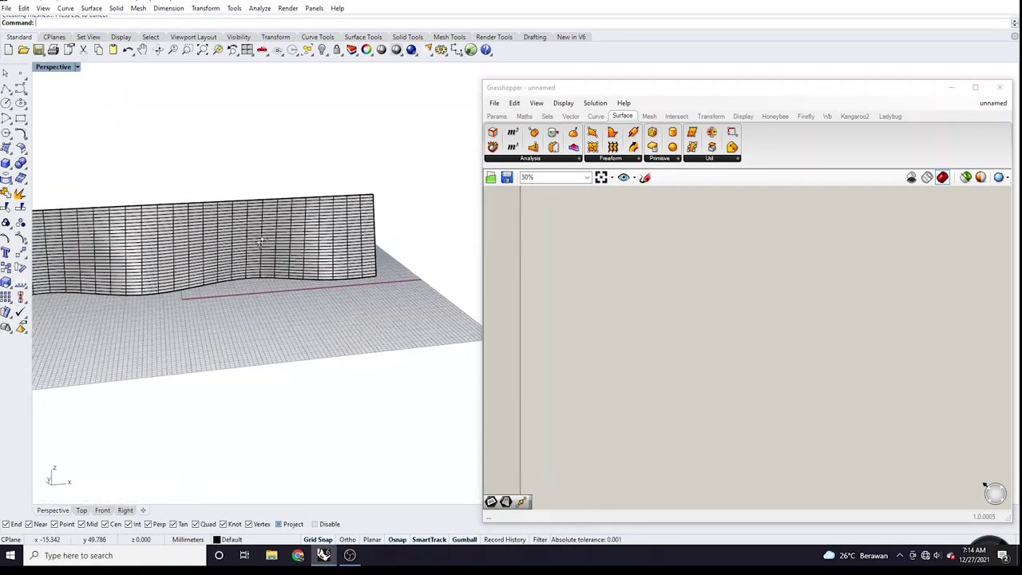
{"action": "scroll", "coordinate": [260, 241], "scroll_direction": "up", "scroll_amount": 3}
{"action": "scroll", "coordinate": [271, 243], "scroll_direction": "down", "scroll_amount": 2}
Step: Add a Surface geometry parameter to the empty Grasshopper canvas
{"action": "left_click", "coordinate": [582, 229]}
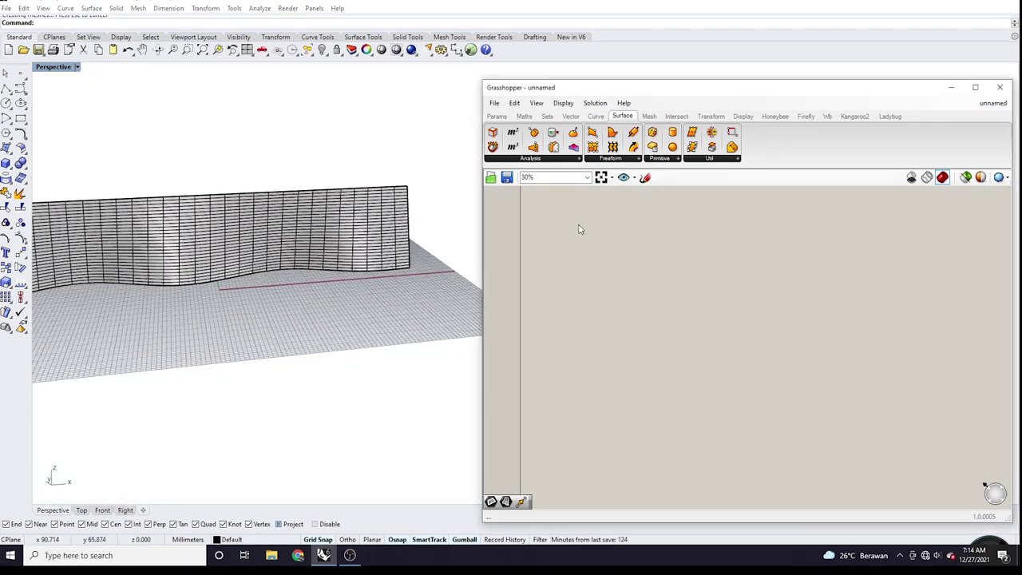
{"action": "scroll", "coordinate": [564, 215], "scroll_direction": "up", "scroll_amount": 3}
{"action": "scroll", "coordinate": [552, 262], "scroll_direction": "down", "scroll_amount": 9}
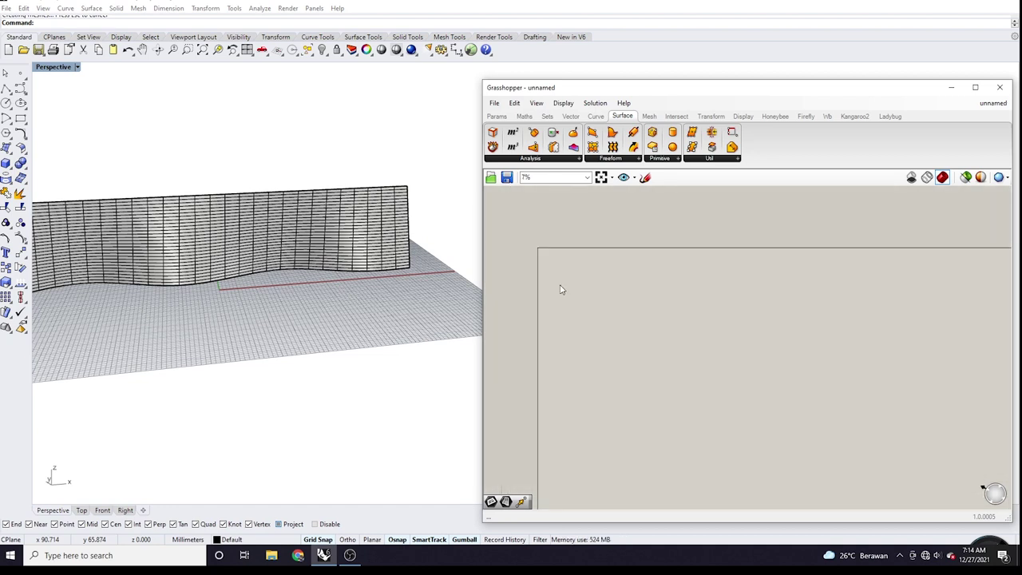
{"action": "right_click_drag", "start_coordinate": [561, 283], "coordinate": [539, 262]}
{"action": "scroll", "coordinate": [542, 244], "scroll_direction": "up", "scroll_amount": 1}
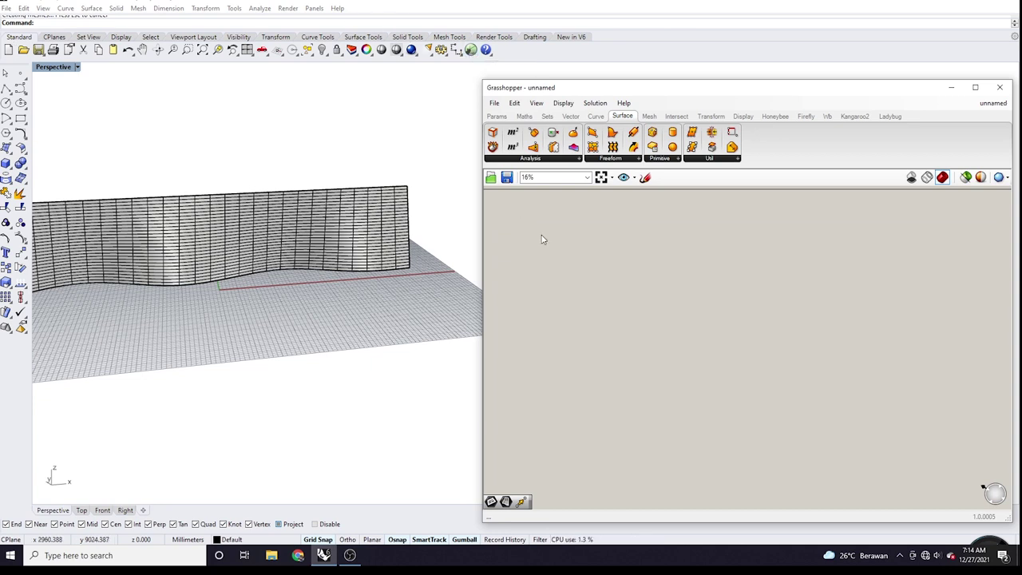
{"action": "scroll", "coordinate": [595, 243], "scroll_direction": "up", "scroll_amount": 2}
{"action": "scroll", "coordinate": [572, 215], "scroll_direction": "up", "scroll_amount": 1}
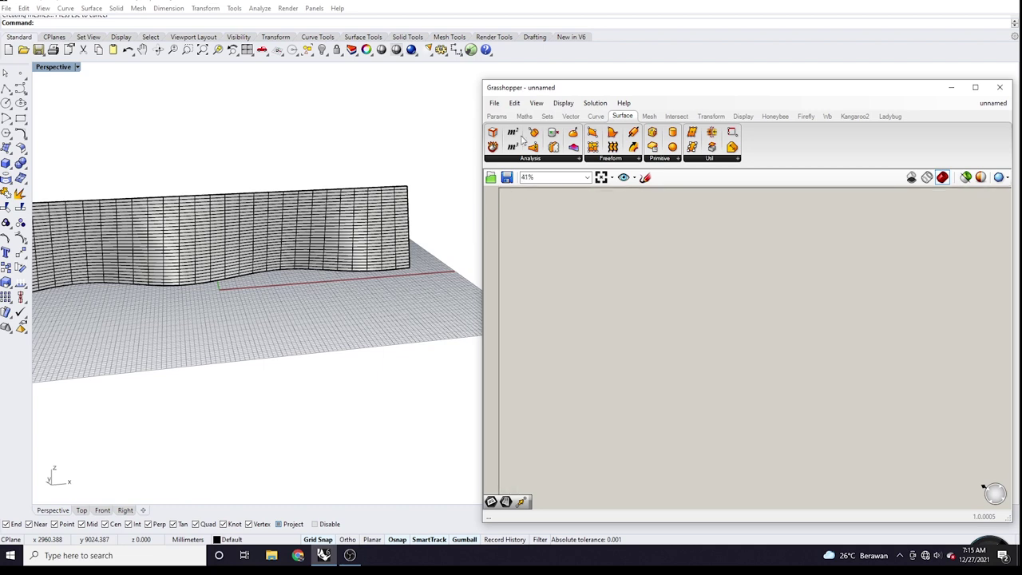
{"action": "left_click", "coordinate": [497, 115]}
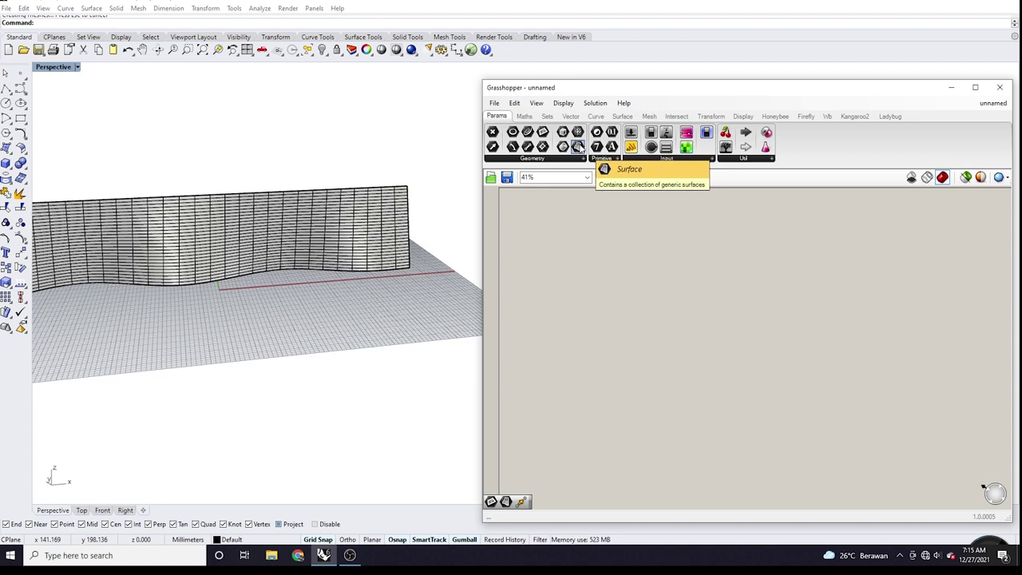
{"action": "left_click_drag", "start_coordinate": [578, 147], "coordinate": [575, 261]}
{"action": "scroll", "coordinate": [570, 243], "scroll_direction": "up", "scroll_amount": 10}
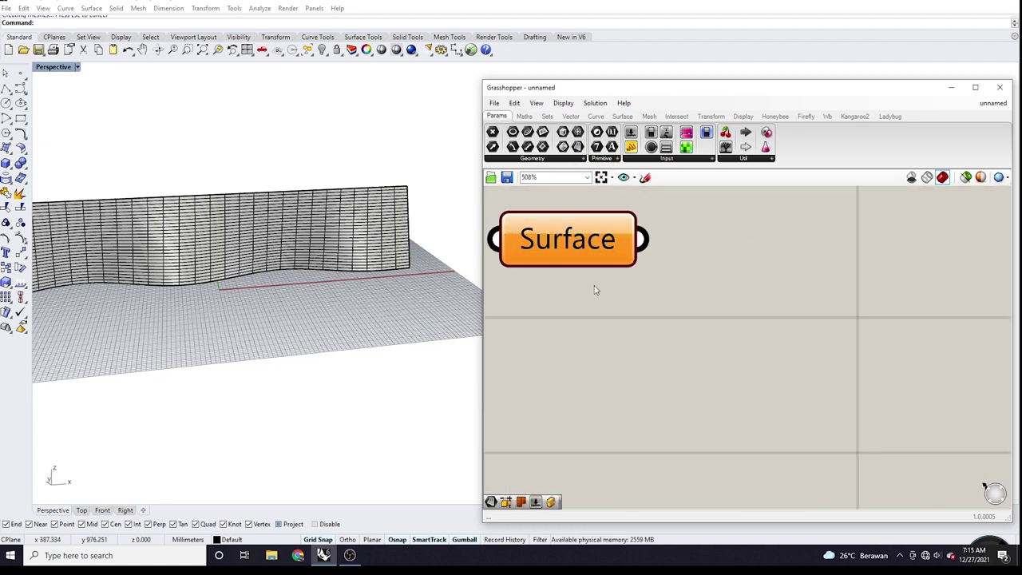
Step: Reference the rebuilt wavy surface from Rhino in the Surface parameter as one surface
{"action": "right_click", "coordinate": [536, 241]}
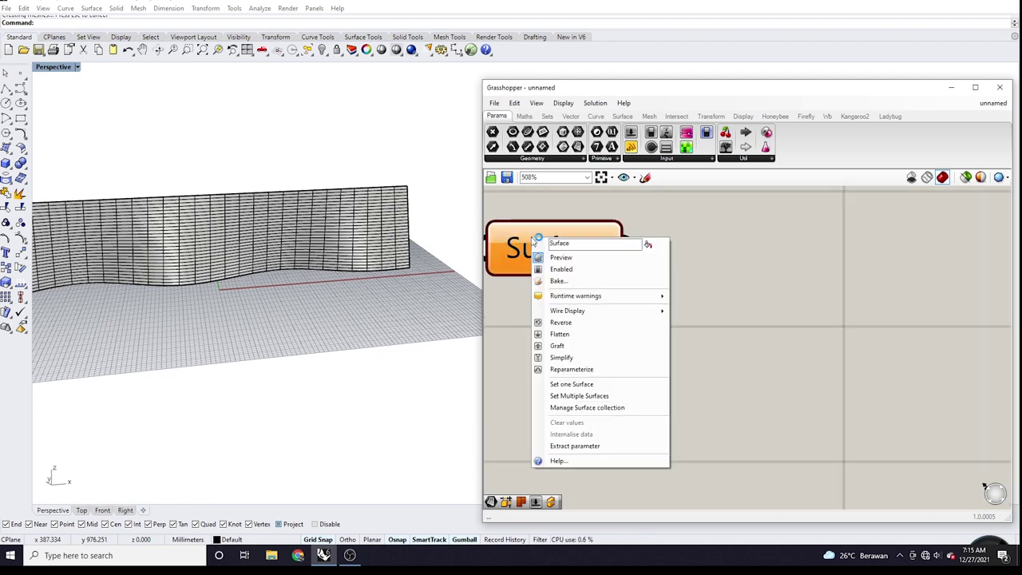
{"action": "left_click", "coordinate": [574, 384]}
{"action": "left_click", "coordinate": [353, 272]}
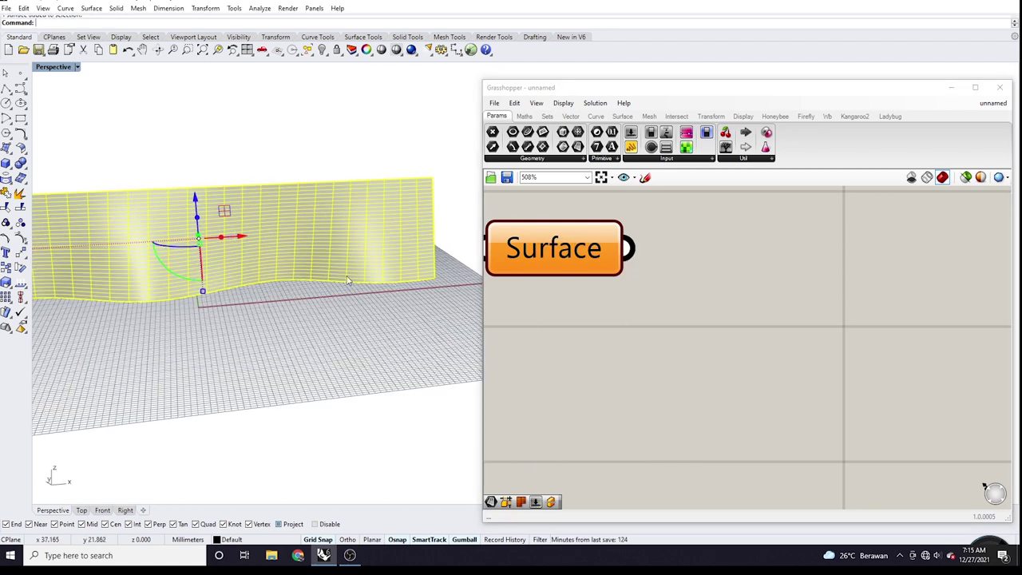
{"action": "scroll", "coordinate": [267, 248], "scroll_direction": "up", "scroll_amount": 2}
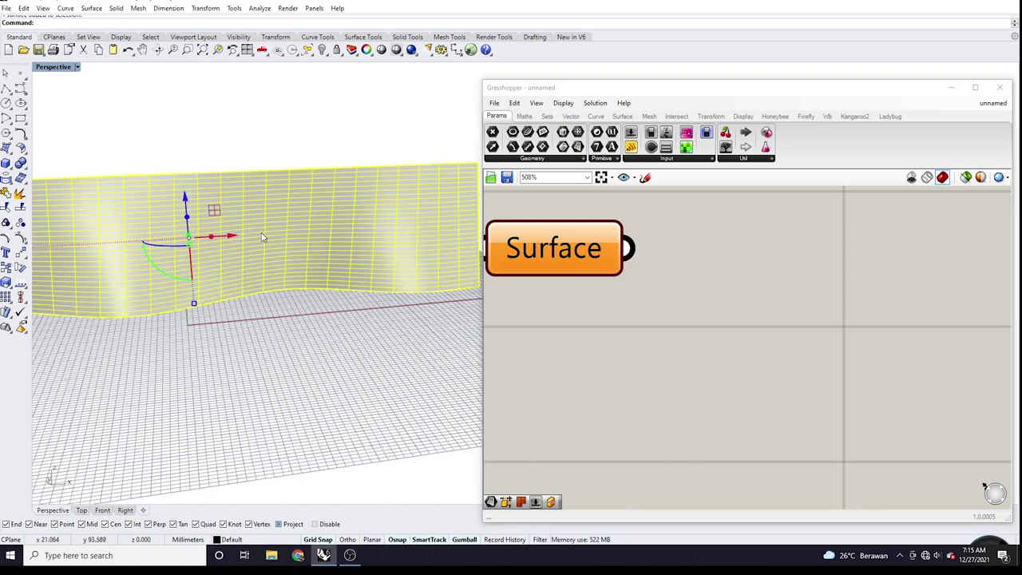
{"action": "scroll", "coordinate": [268, 240], "scroll_direction": "down", "scroll_amount": 2}
{"action": "scroll", "coordinate": [654, 333], "scroll_direction": "up", "scroll_amount": 4}
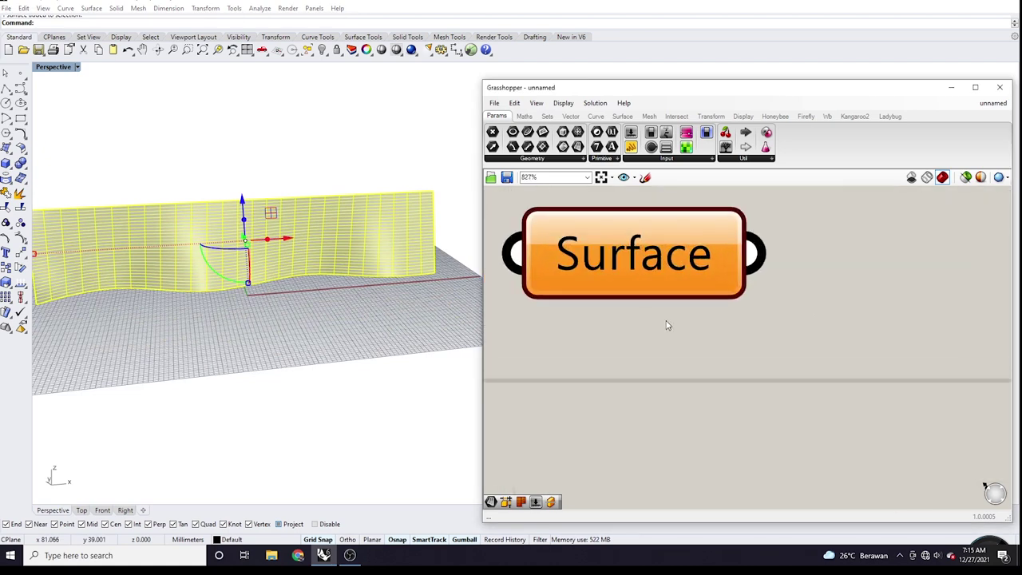
{"action": "left_click", "coordinate": [659, 272]}
{"action": "right_click", "coordinate": [650, 258]}
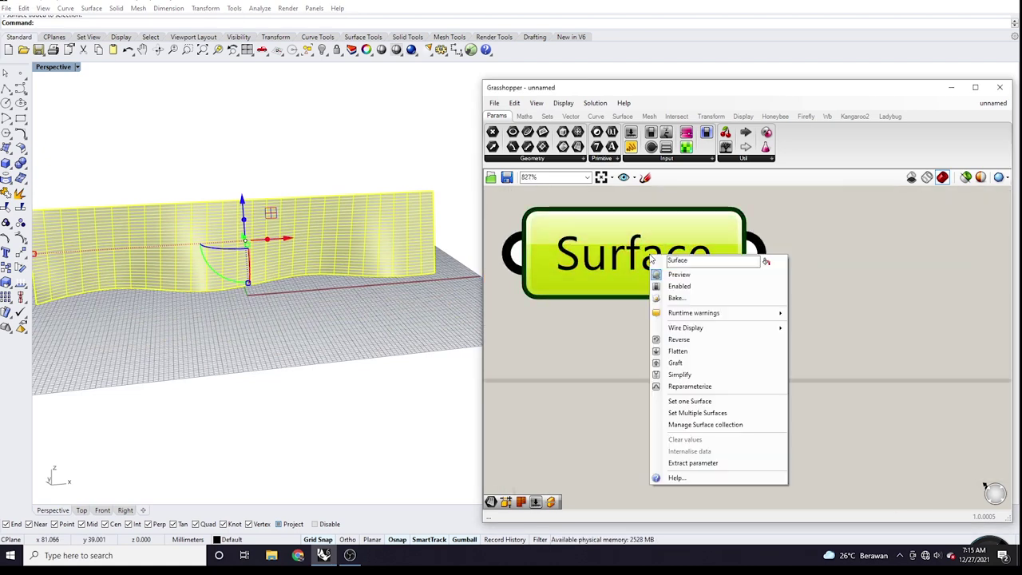
{"action": "left_click", "coordinate": [674, 401]}
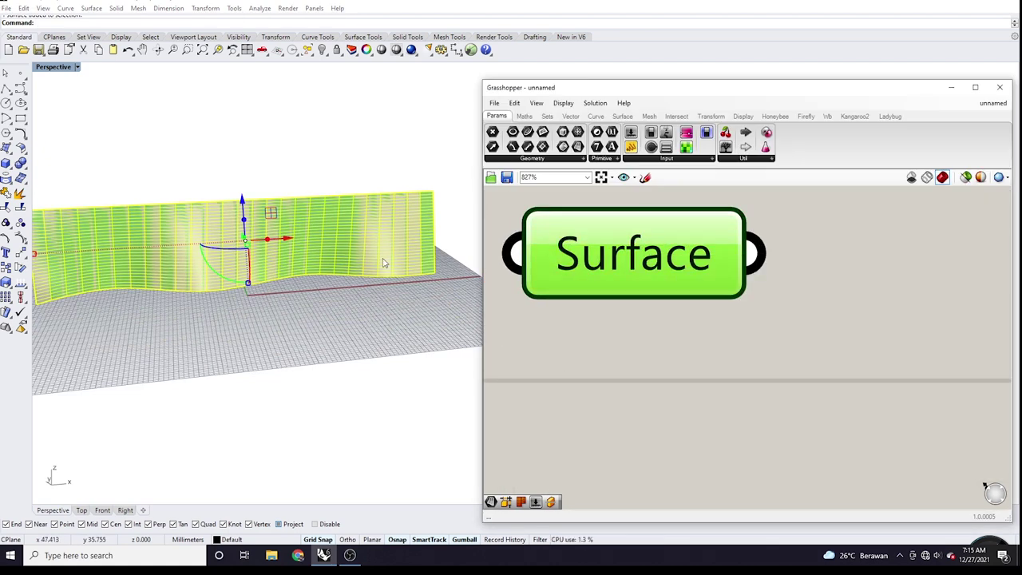
Step: Hide the original surface and curves in Rhino so that only the Grasshopper preview is displayed
{"action": "scroll", "coordinate": [359, 195], "scroll_direction": "up", "scroll_amount": 5}
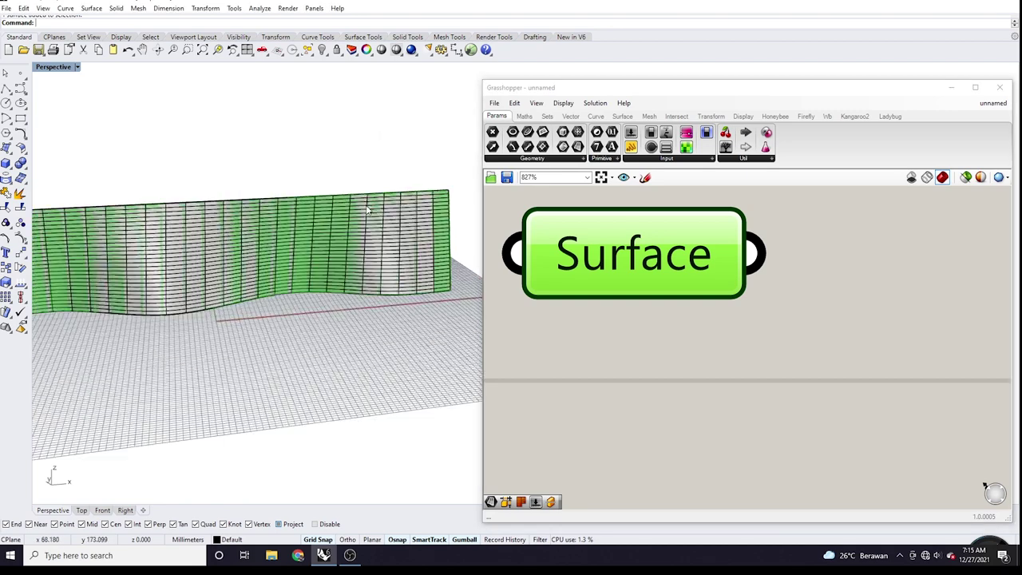
{"action": "scroll", "coordinate": [375, 224], "scroll_direction": "down", "scroll_amount": 2}
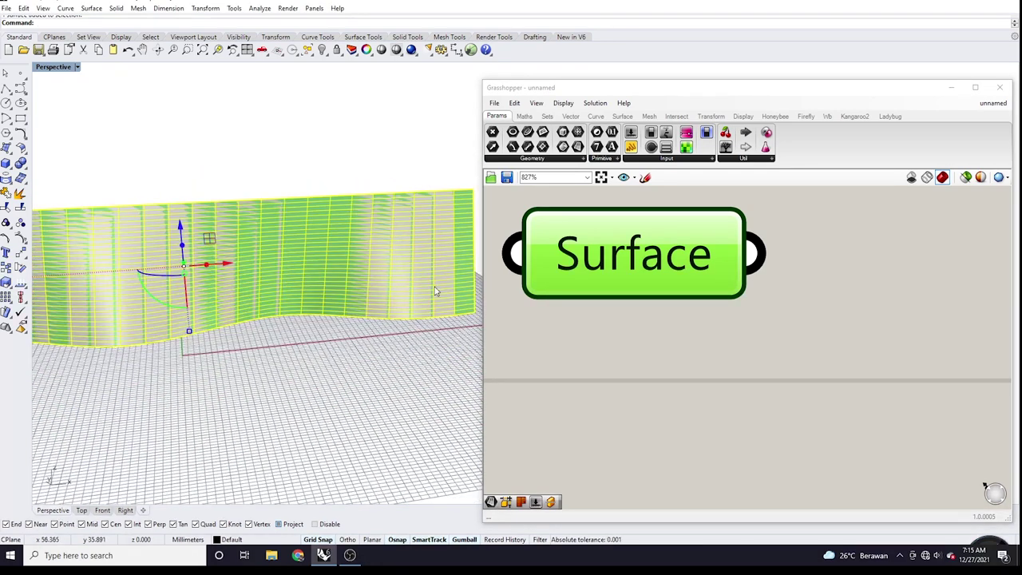
{"action": "scroll", "coordinate": [436, 292], "scroll_direction": "down", "scroll_amount": 2}
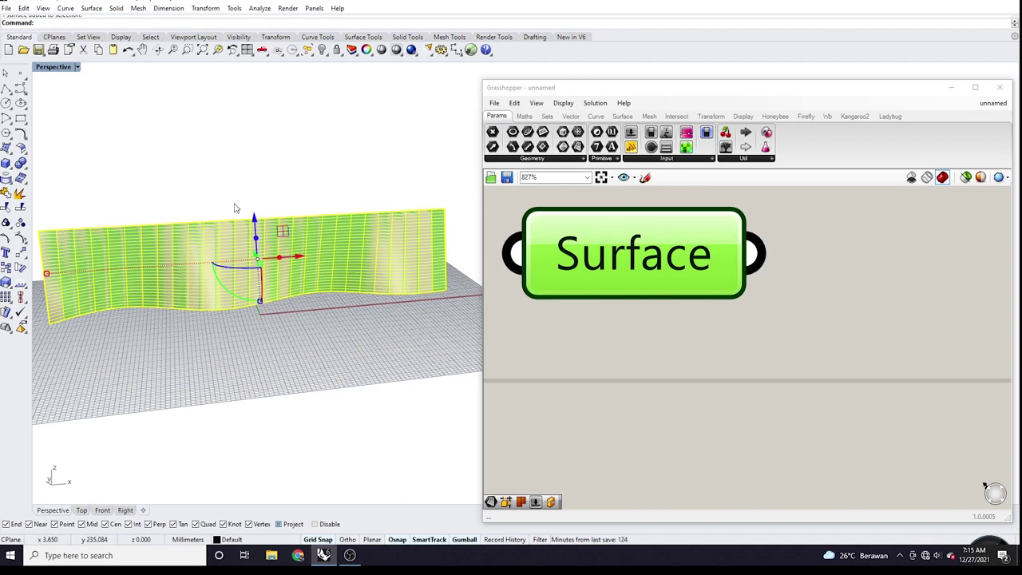
{"action": "scroll", "coordinate": [257, 196], "scroll_direction": "down", "scroll_amount": 5}
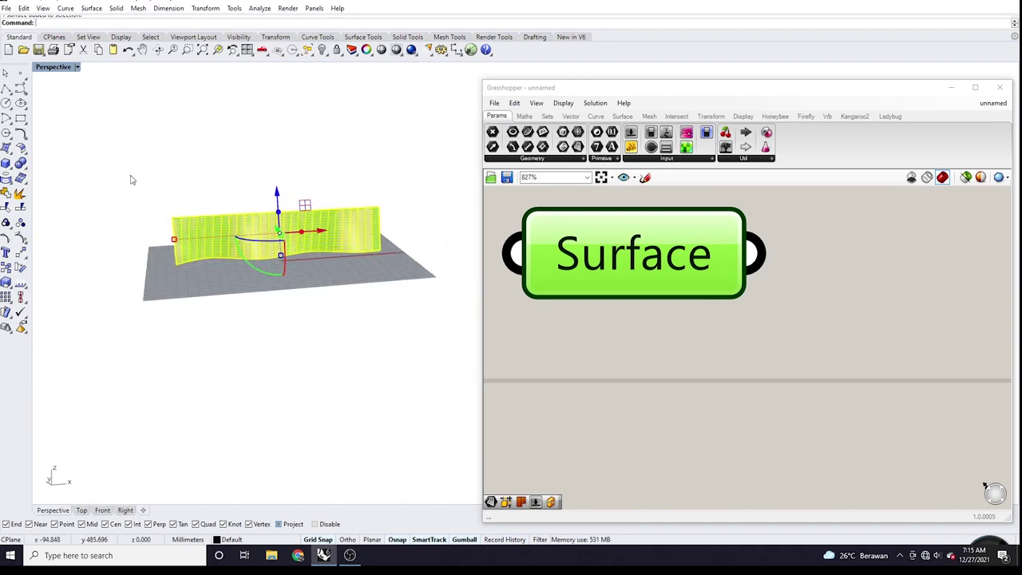
{"action": "left_click_drag", "start_coordinate": [130, 175], "coordinate": [423, 298]}
{"action": "scroll", "coordinate": [348, 257], "scroll_direction": "up", "scroll_amount": 4}
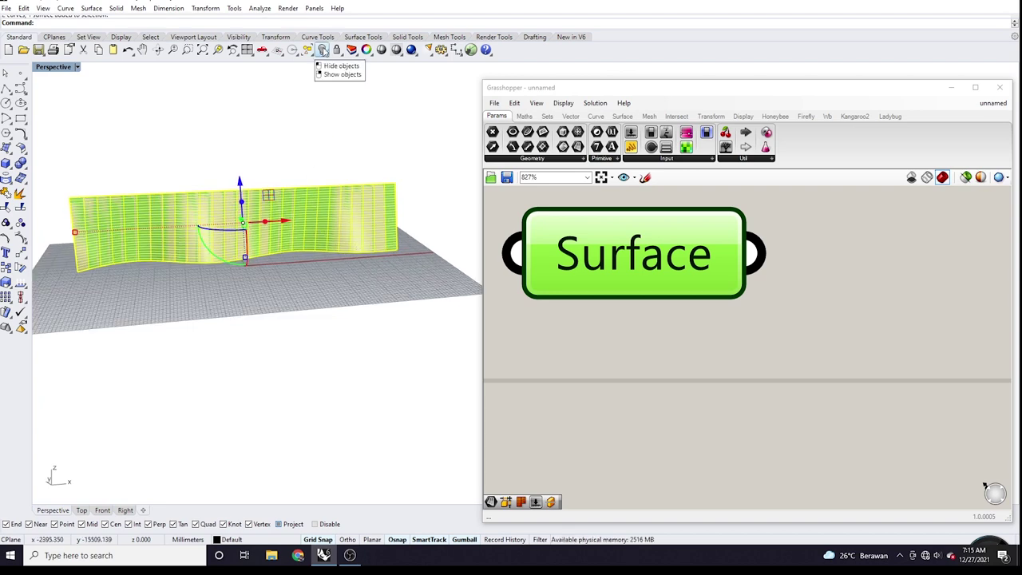
{"action": "key", "text": "Escape"}
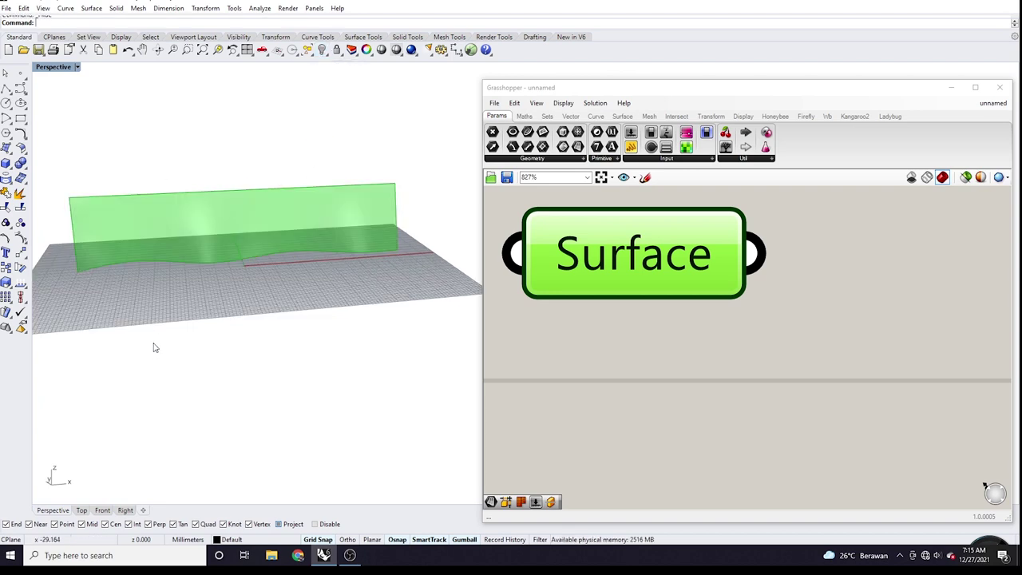
{"action": "left_click", "coordinate": [327, 54]}
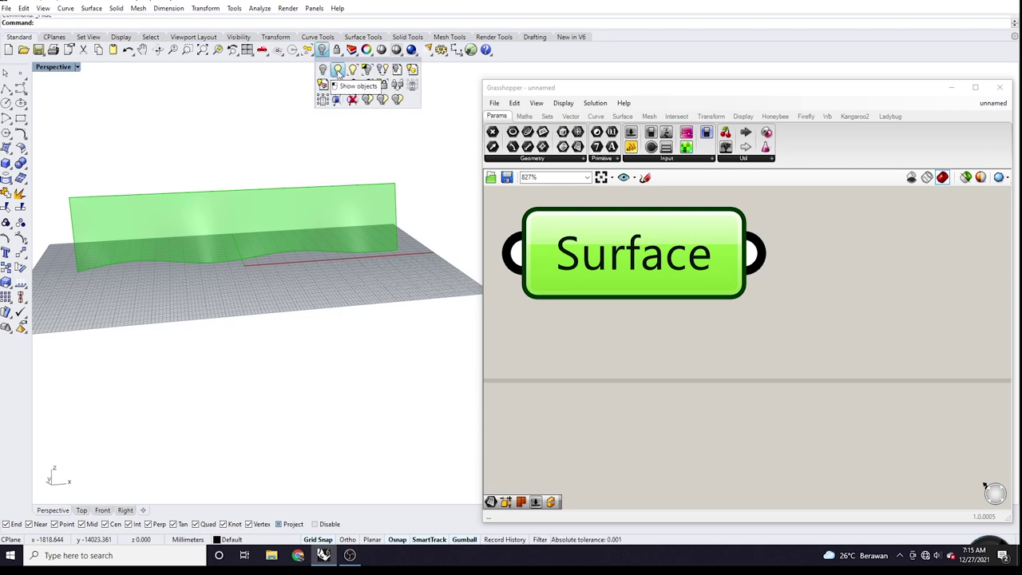
Step: Find components matching "domain" and add a Domain Box to the canvas near the Surface parameter
{"action": "right_click_drag", "start_coordinate": [308, 119], "coordinate": [371, 263]}
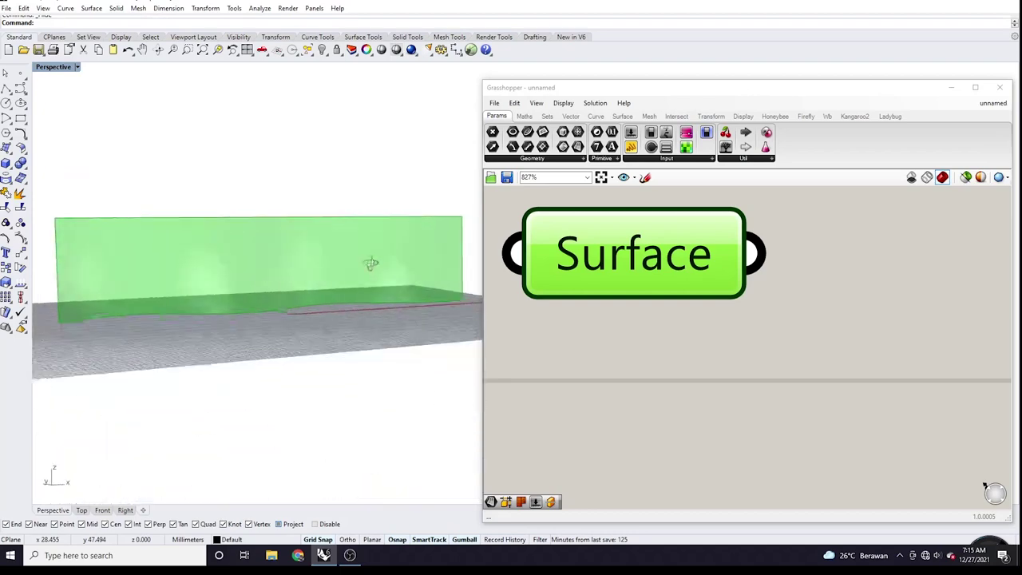
{"action": "scroll", "coordinate": [319, 292], "scroll_direction": "down", "scroll_amount": 6}
{"action": "right_click_drag", "start_coordinate": [267, 304], "coordinate": [343, 256]}
{"action": "scroll", "coordinate": [607, 348], "scroll_direction": "down", "scroll_amount": 3}
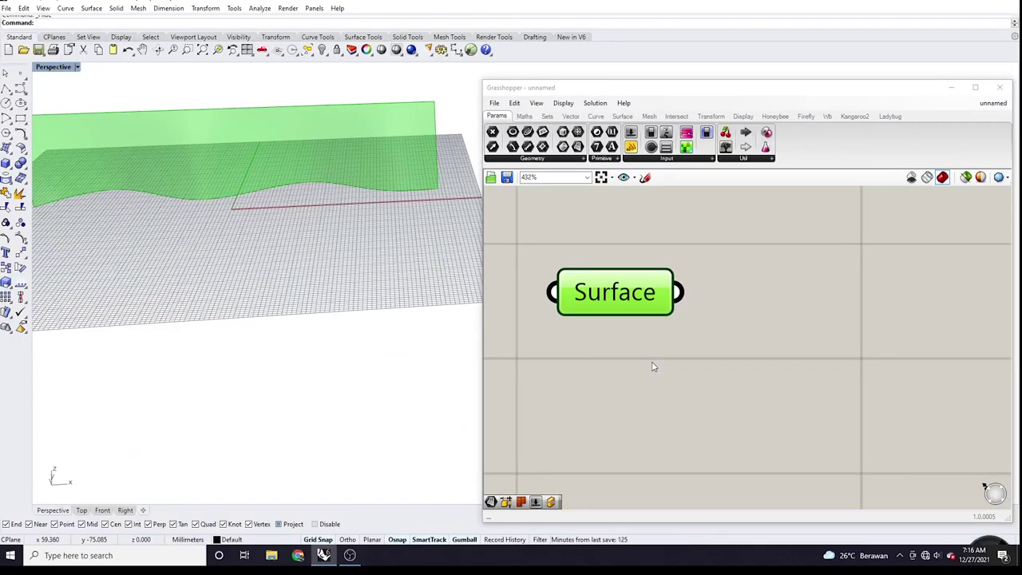
{"action": "scroll", "coordinate": [665, 347], "scroll_direction": "up", "scroll_amount": 3}
{"action": "scroll", "coordinate": [589, 305], "scroll_direction": "down", "scroll_amount": 5}
{"action": "scroll", "coordinate": [693, 339], "scroll_direction": "up", "scroll_amount": 2}
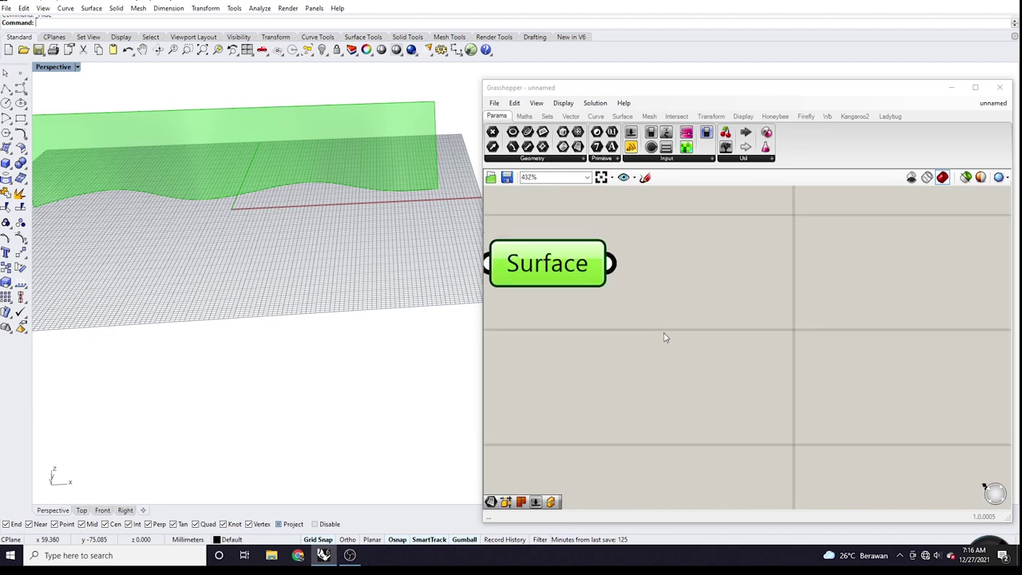
{"action": "double_click", "coordinate": [689, 317]}
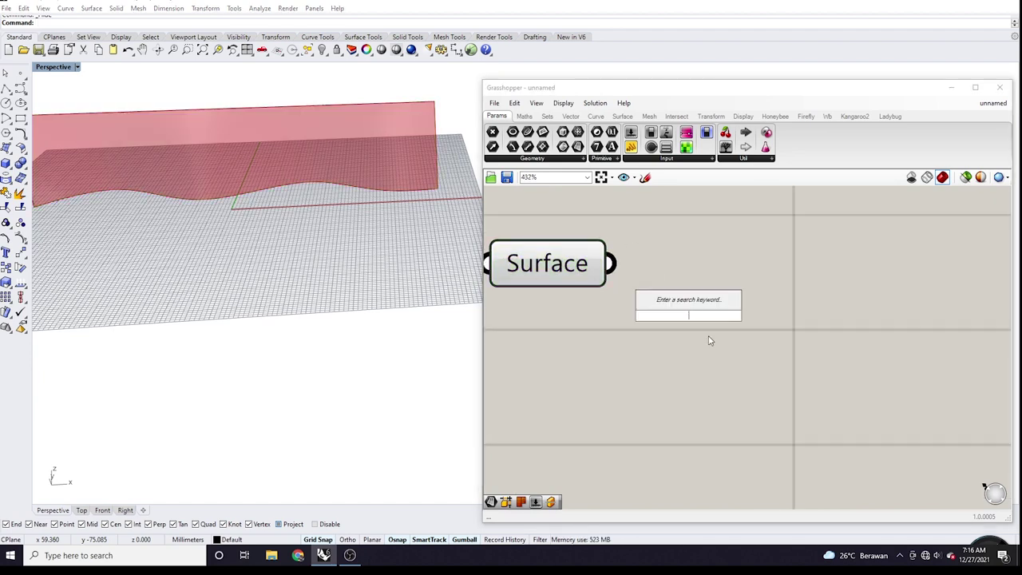
{"action": "type", "text": "domain"}
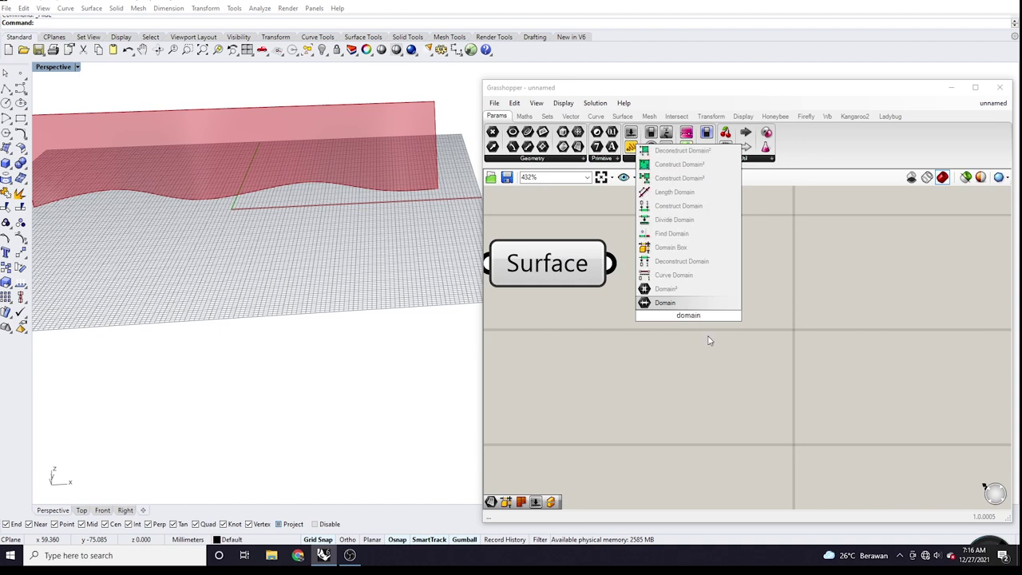
{"action": "left_click", "coordinate": [675, 253]}
{"action": "left_click_drag", "start_coordinate": [629, 218], "coordinate": [747, 338]}
{"action": "scroll", "coordinate": [678, 286], "scroll_direction": "down", "scroll_amount": 2}
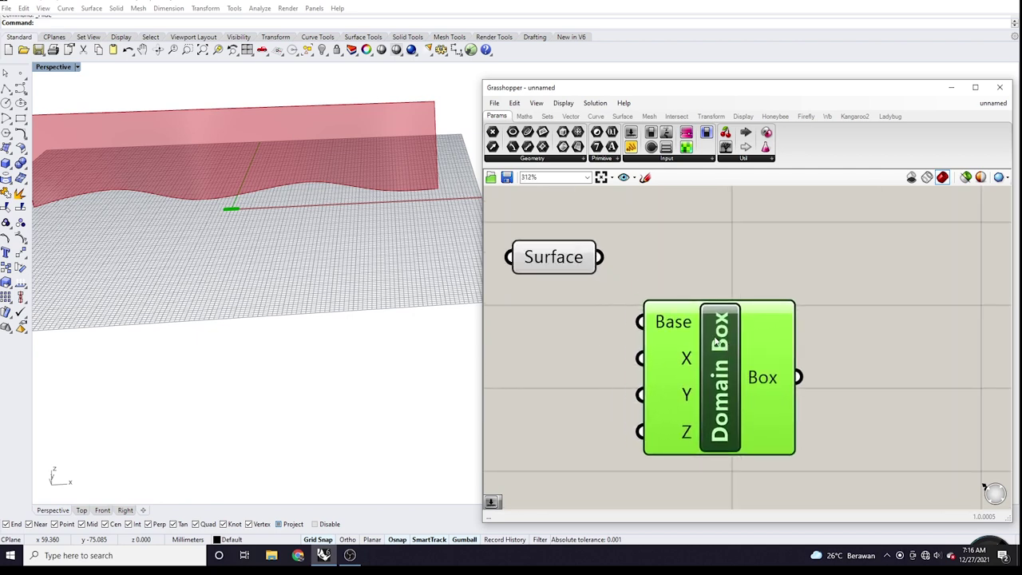
Step: Switch the component display to icons and back to full names
{"action": "left_click", "coordinate": [549, 255]}
{"action": "left_click", "coordinate": [671, 339]}
{"action": "left_click", "coordinate": [564, 104]}
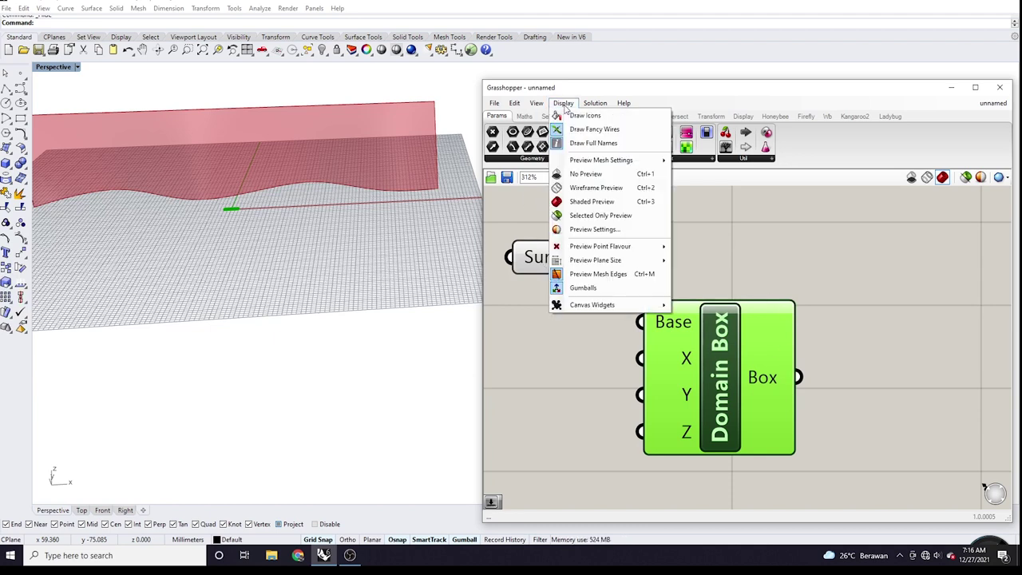
{"action": "left_click", "coordinate": [572, 116]}
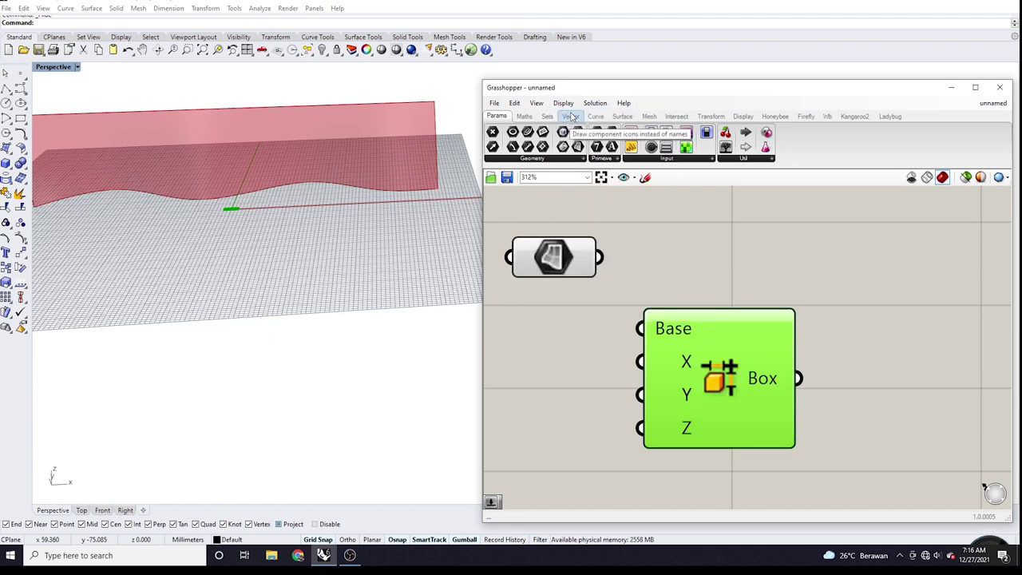
{"action": "left_click", "coordinate": [563, 103]}
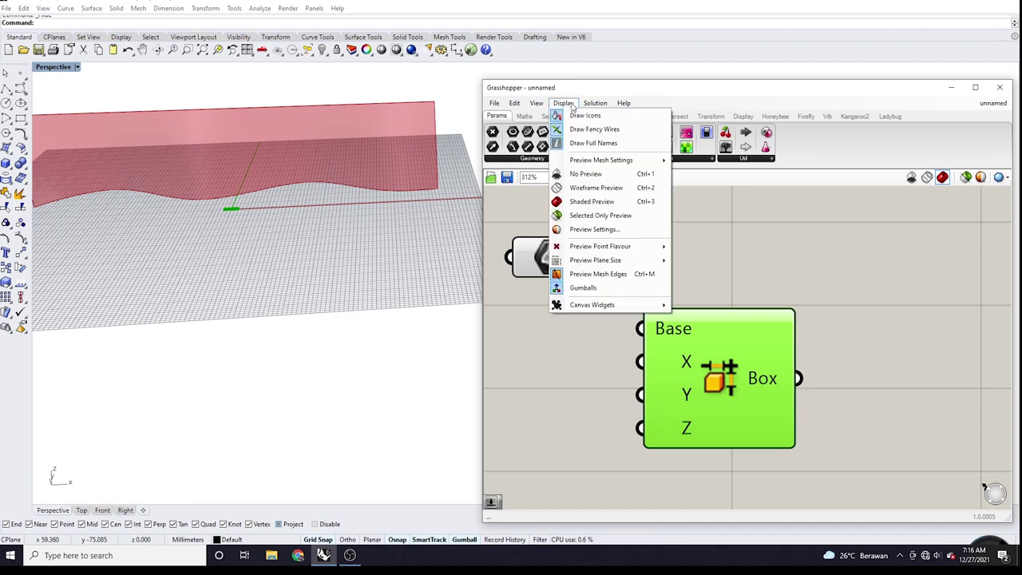
{"action": "left_click", "coordinate": [574, 117]}
Step: Examine the Domain Box inputs on the canvas and the default box previewed at the origin in Rhino
{"action": "scroll", "coordinate": [613, 320], "scroll_direction": "down", "scroll_amount": 2}
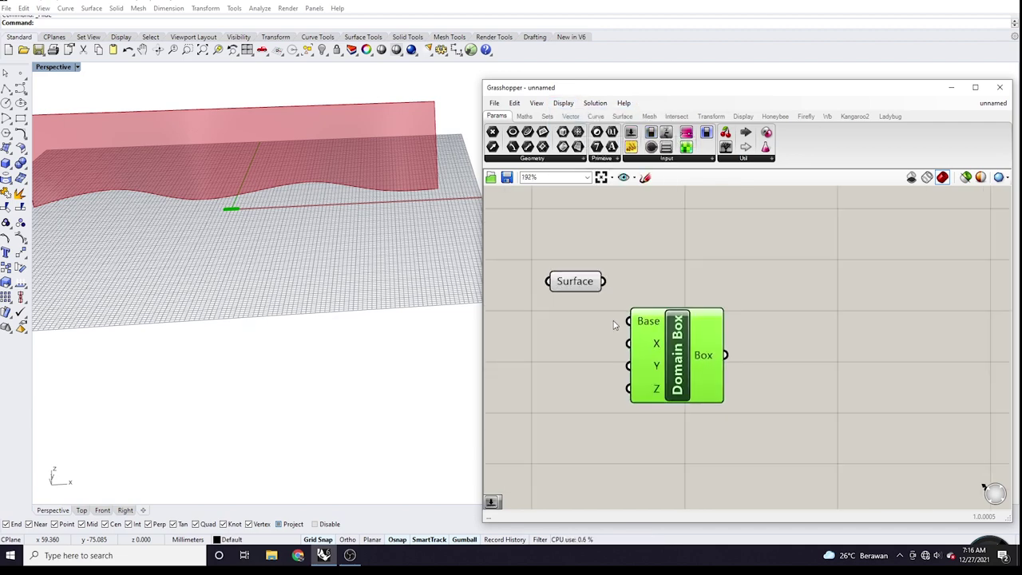
{"action": "scroll", "coordinate": [653, 343], "scroll_direction": "up", "scroll_amount": 3}
{"action": "scroll", "coordinate": [639, 331], "scroll_direction": "down", "scroll_amount": 4}
{"action": "scroll", "coordinate": [671, 323], "scroll_direction": "up", "scroll_amount": 2}
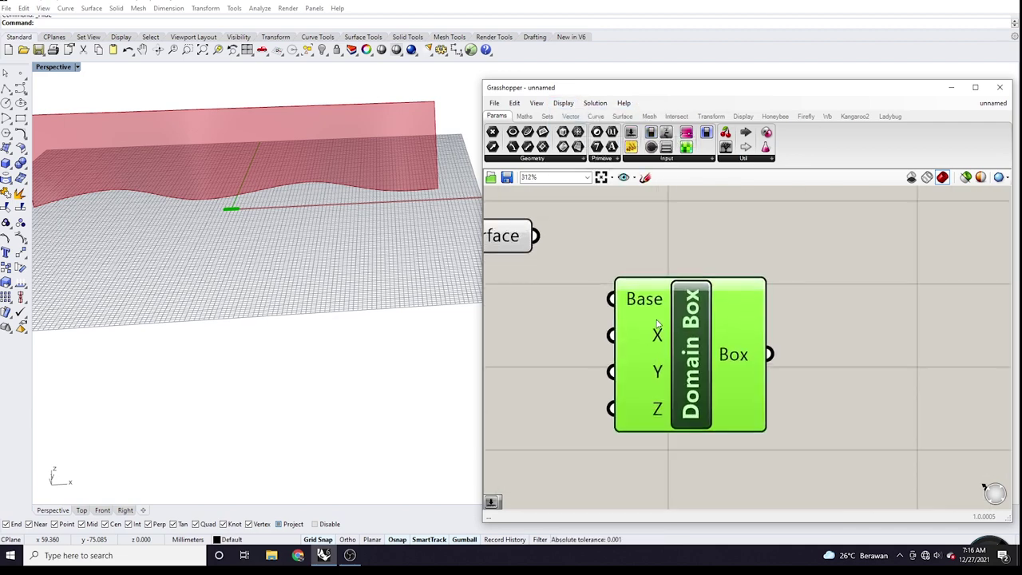
{"action": "scroll", "coordinate": [679, 318], "scroll_direction": "down", "scroll_amount": 1}
{"action": "scroll", "coordinate": [365, 234], "scroll_direction": "up", "scroll_amount": 5}
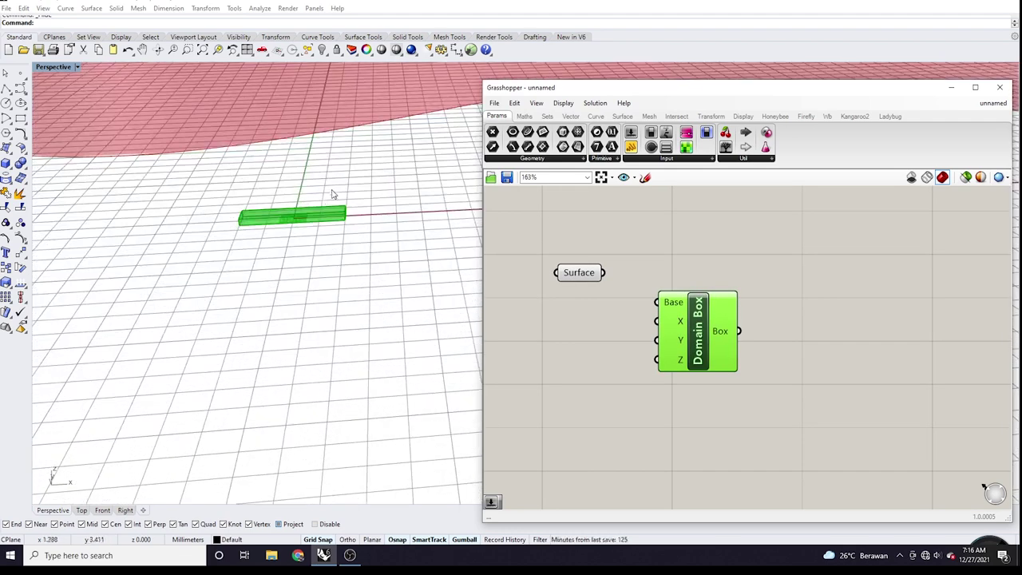
{"action": "scroll", "coordinate": [272, 235], "scroll_direction": "down", "scroll_amount": 4}
{"action": "scroll", "coordinate": [263, 252], "scroll_direction": "up", "scroll_amount": 2}
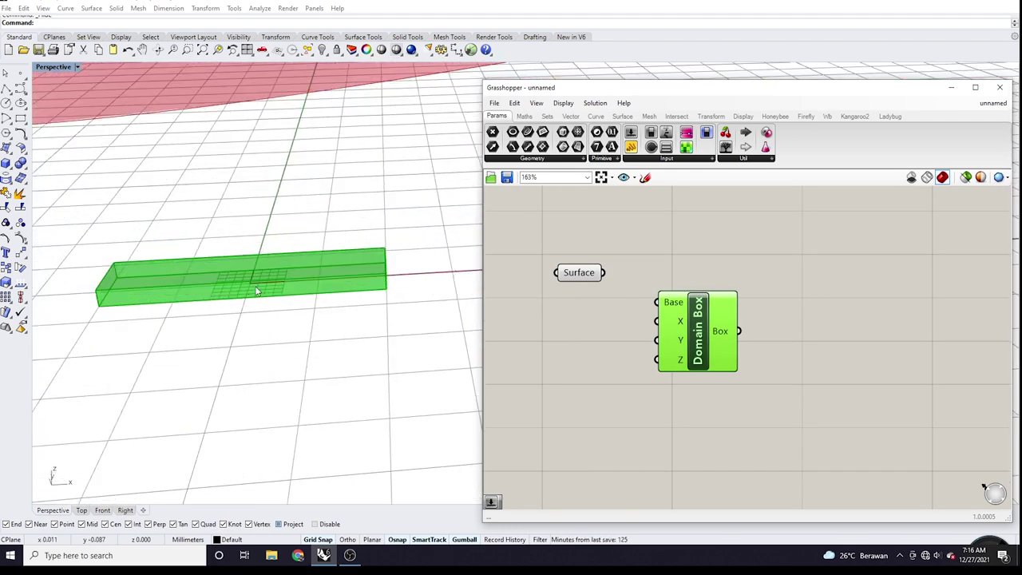
{"action": "left_click", "coordinate": [629, 387]}
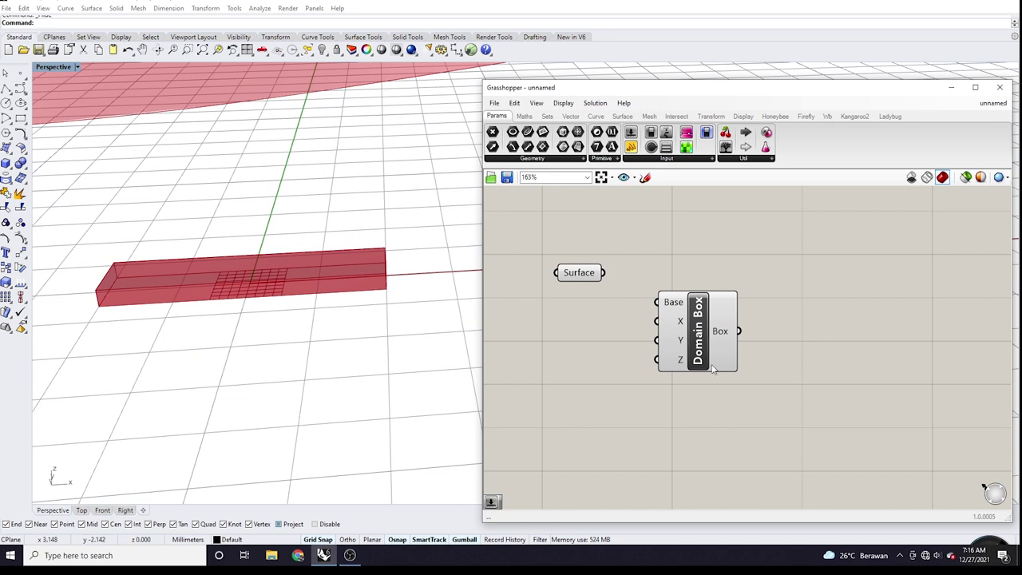
Step: Add a number slider with the value 0.5 and connect it to the Z input of the Domain Box
{"action": "scroll", "coordinate": [668, 337], "scroll_direction": "up", "scroll_amount": 4}
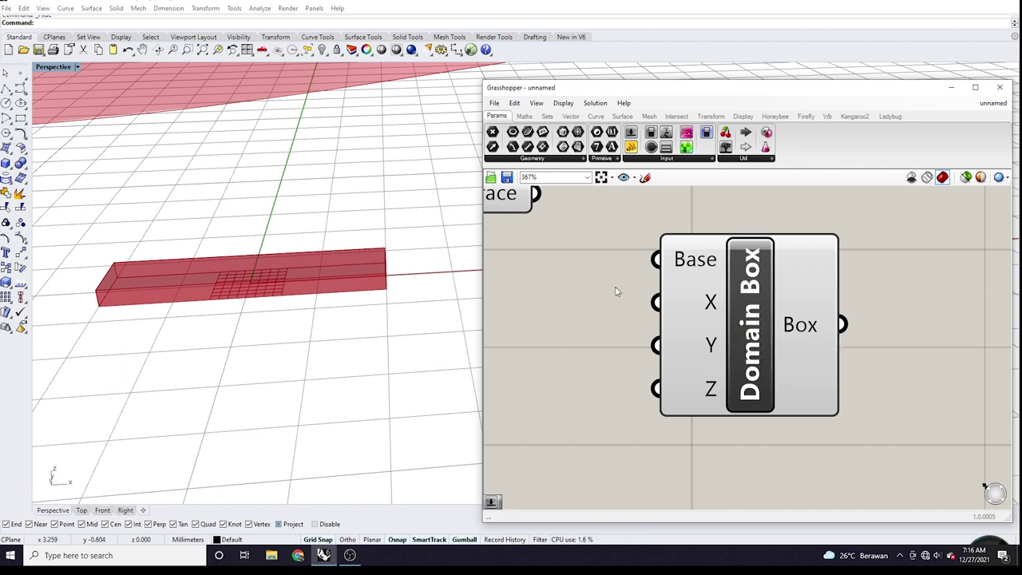
{"action": "double_click", "coordinate": [581, 408]}
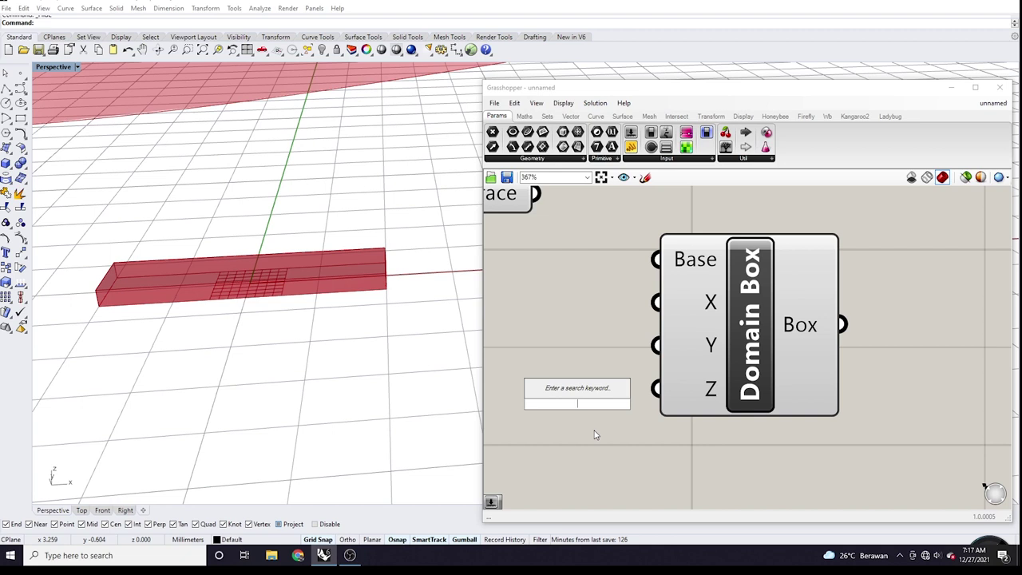
{"action": "type", "text": "0.5"}
{"action": "key", "text": "Return"}
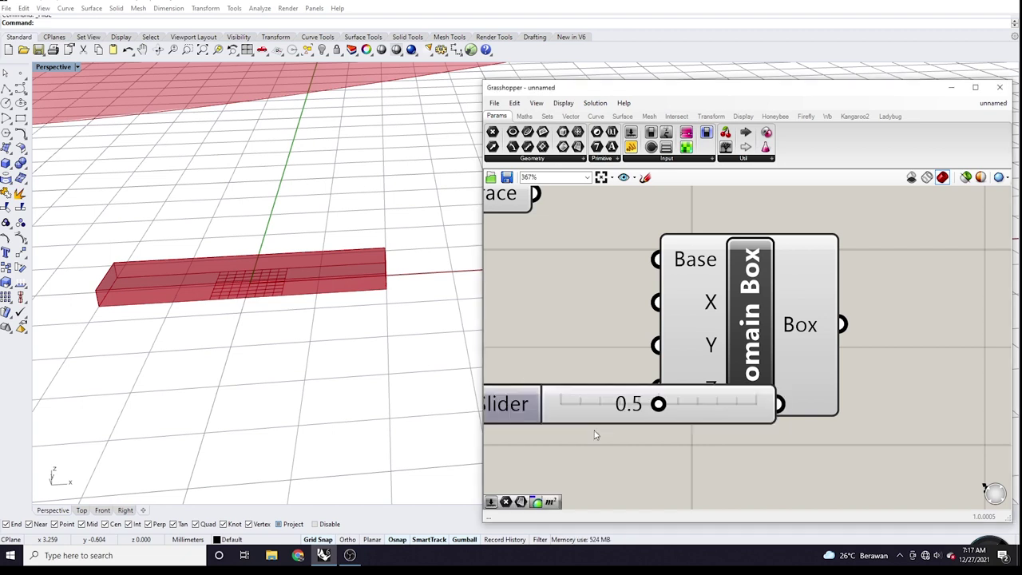
{"action": "scroll", "coordinate": [728, 372], "scroll_direction": "down", "scroll_amount": 2}
{"action": "left_click_drag", "start_coordinate": [583, 383], "coordinate": [544, 382]}
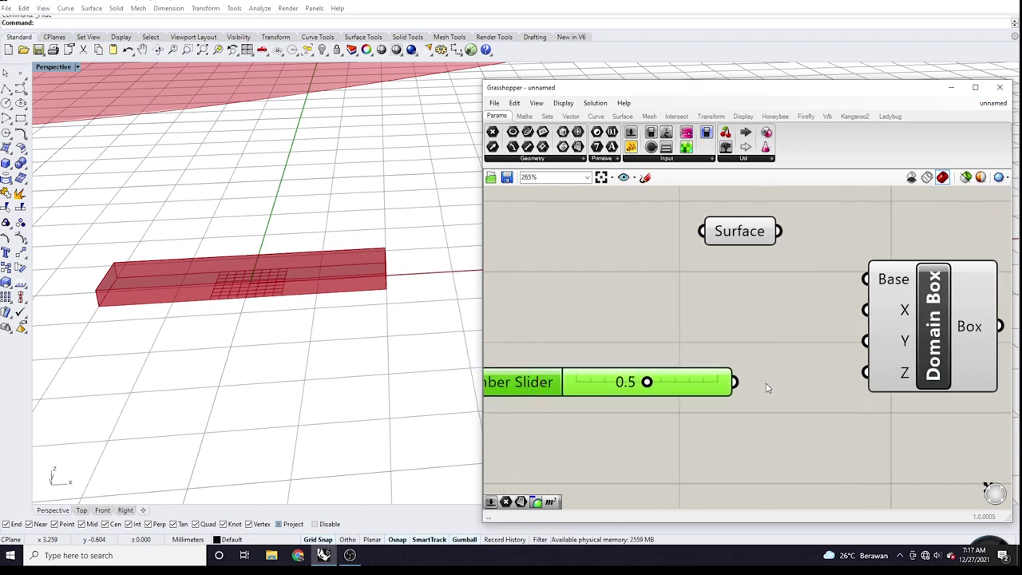
{"action": "left_click_drag", "start_coordinate": [733, 381], "coordinate": [865, 372]}
{"action": "scroll", "coordinate": [351, 316], "scroll_direction": "down", "scroll_amount": 3}
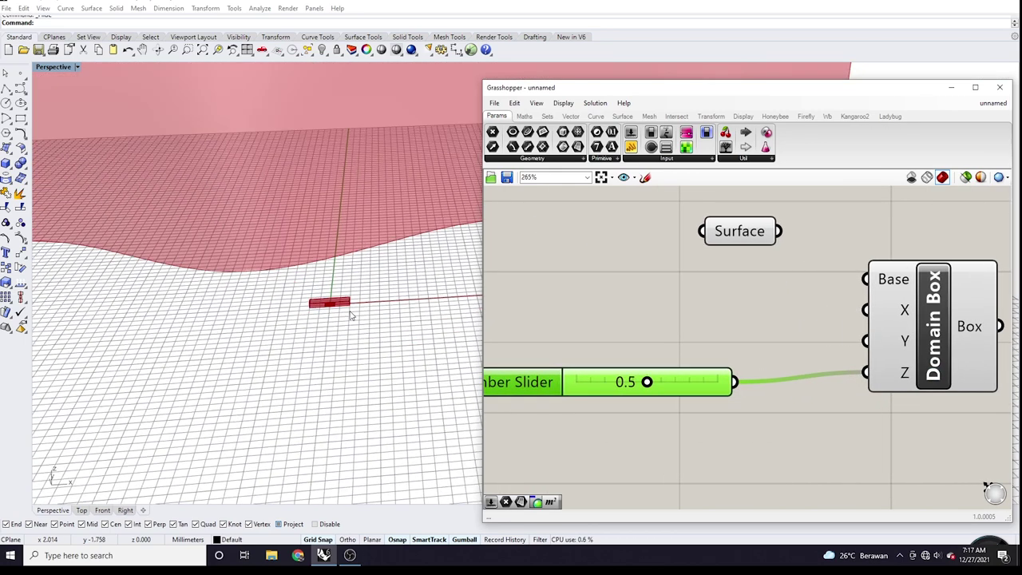
{"action": "scroll", "coordinate": [351, 316], "scroll_direction": "up", "scroll_amount": 5}
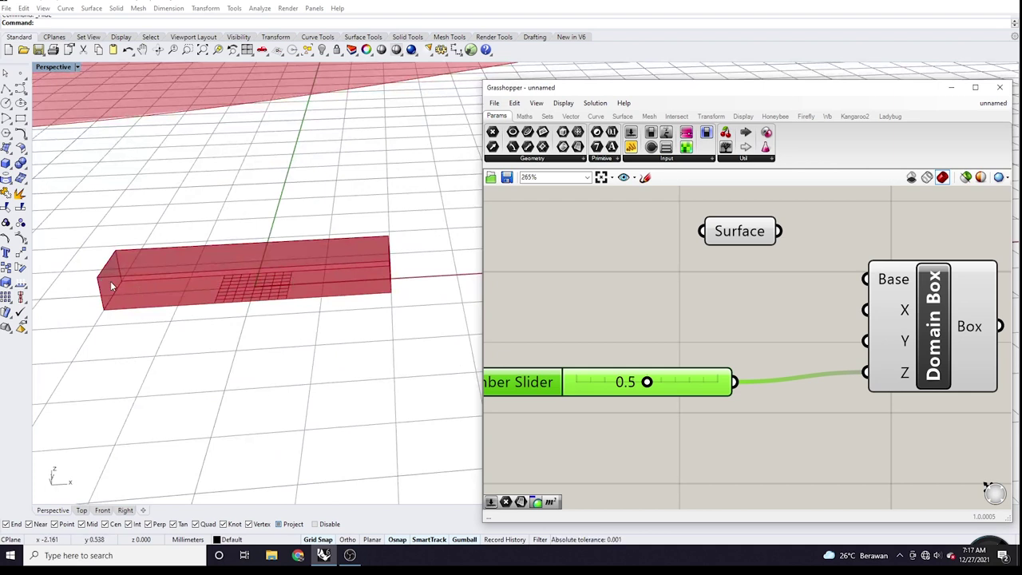
Step: Add a number slider with the value 1 above the 0.5 slider and connect it to the Domain Box's Y input
{"action": "double_click", "coordinate": [621, 329]}
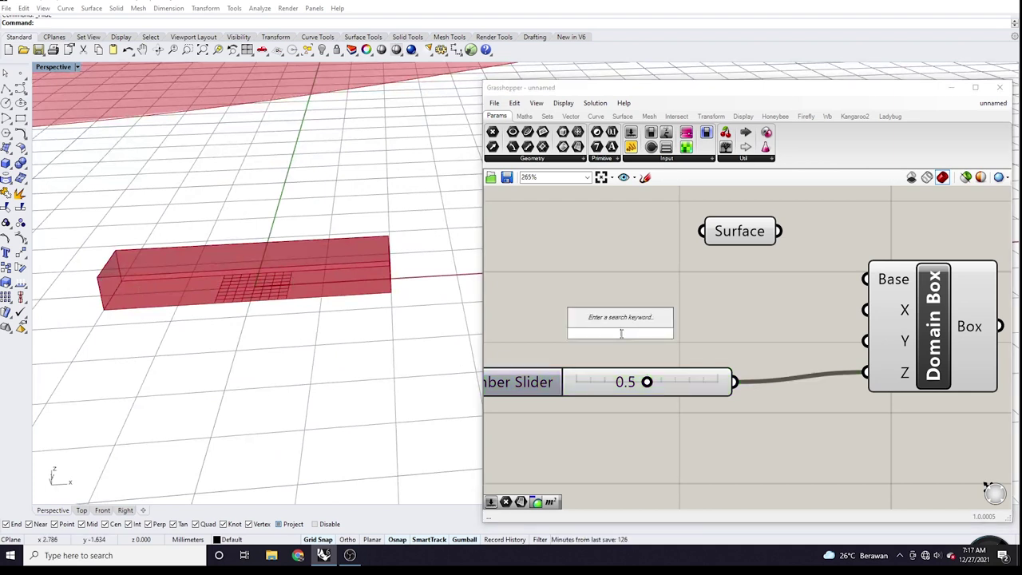
{"action": "type", "text": "1"}
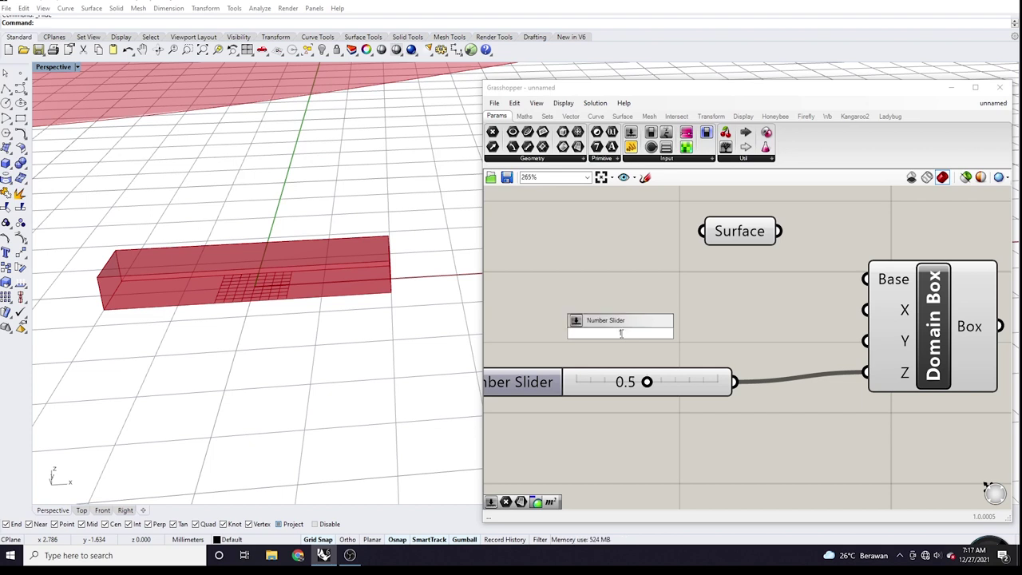
{"action": "key", "text": "Return"}
{"action": "left_click_drag", "start_coordinate": [731, 339], "coordinate": [865, 341]}
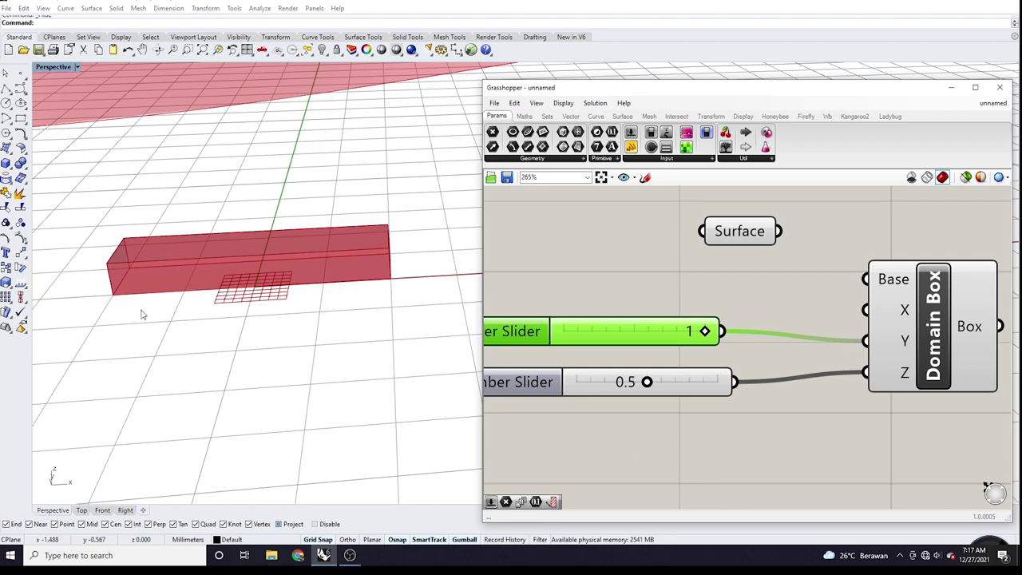
{"action": "right_click_drag", "start_coordinate": [144, 313], "coordinate": [188, 290]}
{"action": "scroll", "coordinate": [96, 262], "scroll_direction": "down", "scroll_amount": 3}
{"action": "right_click_drag", "start_coordinate": [455, 307], "coordinate": [269, 238], "text": "shift"}
Step: Add a number slider with the value 2 above the other sliders and connect it to the Domain Box's X input
{"action": "left_click", "coordinate": [643, 288]}
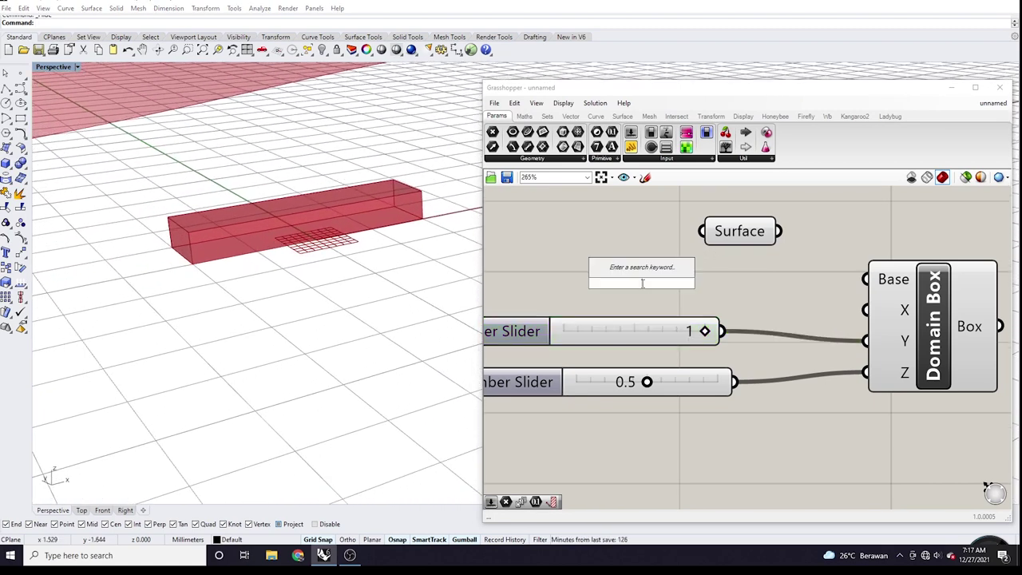
{"action": "left_click", "coordinate": [603, 383]}
{"action": "left_click", "coordinate": [674, 335]}
{"action": "double_click", "coordinate": [673, 285]}
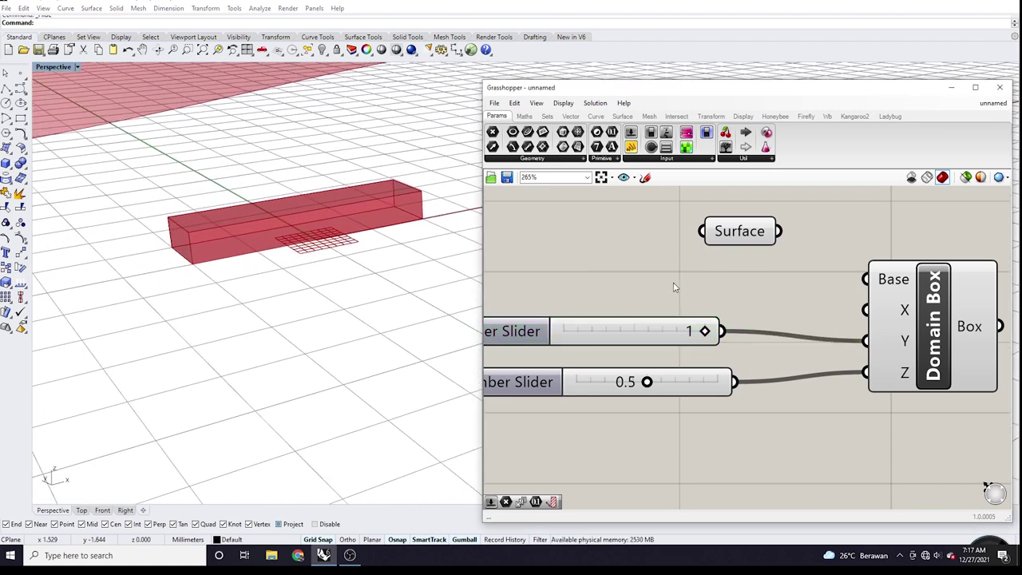
{"action": "type", "text": "2"}
{"action": "key", "text": "Return"}
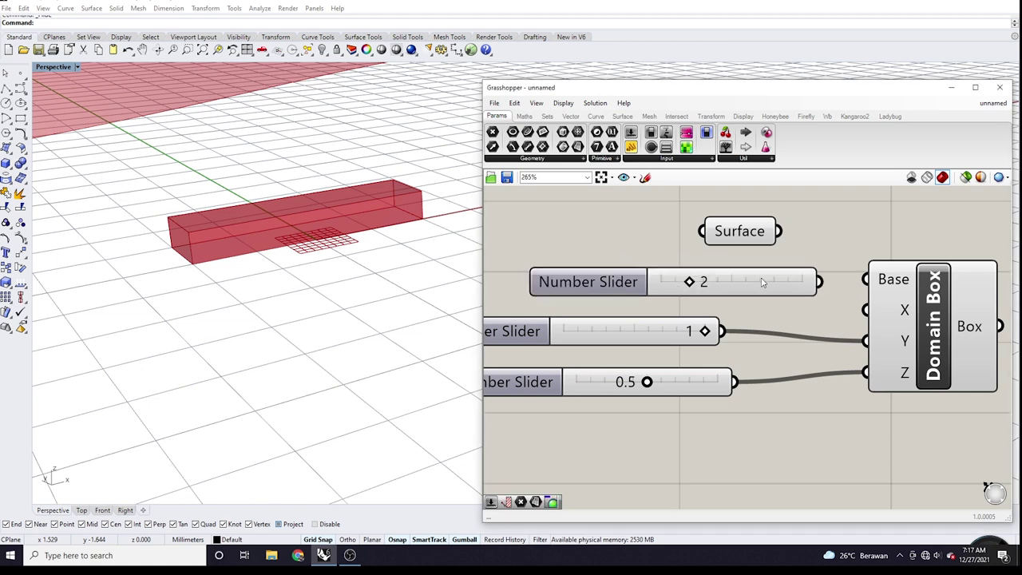
{"action": "left_click_drag", "start_coordinate": [619, 289], "coordinate": [529, 287]}
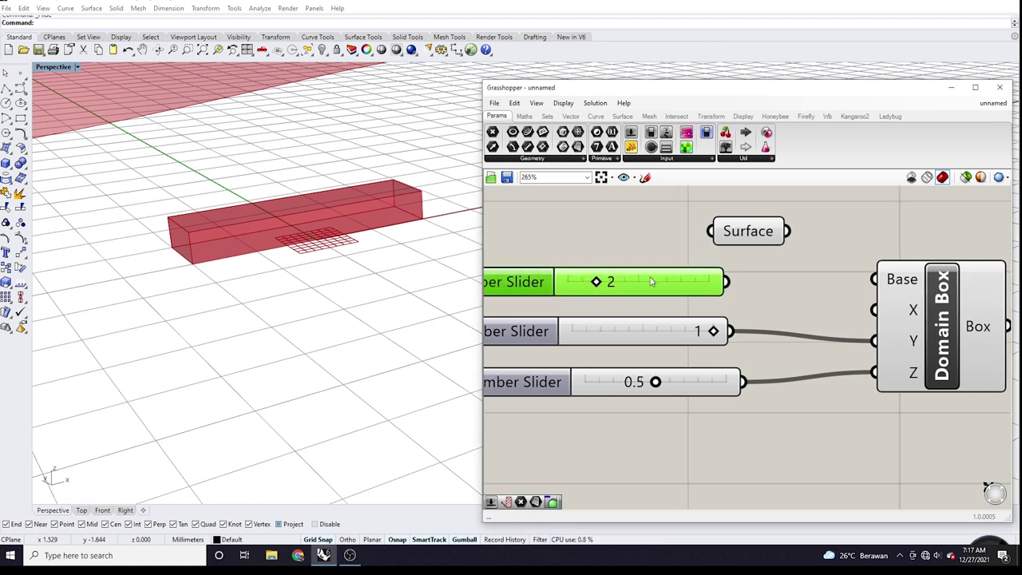
{"action": "left_click_drag", "start_coordinate": [741, 285], "coordinate": [873, 310]}
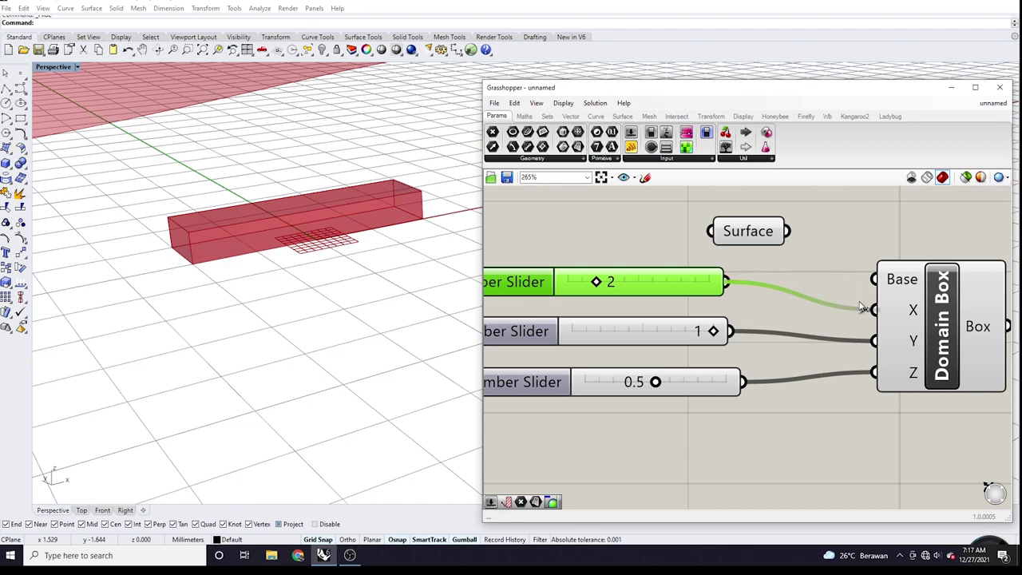
Step: Examine the resized box preview at the origin and its scale relative to the curved surface in Rhino
{"action": "scroll", "coordinate": [563, 326], "scroll_direction": "down", "scroll_amount": 2}
{"action": "scroll", "coordinate": [564, 326], "scroll_direction": "down", "scroll_amount": 2}
{"action": "scroll", "coordinate": [344, 198], "scroll_direction": "up", "scroll_amount": 10}
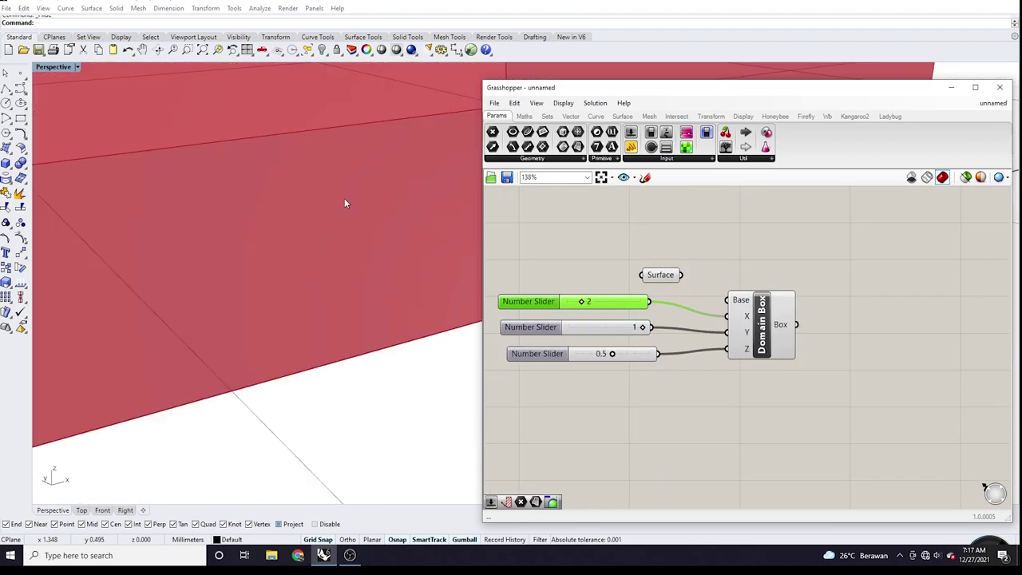
{"action": "scroll", "coordinate": [345, 201], "scroll_direction": "down", "scroll_amount": 12}
{"action": "right_click_drag", "start_coordinate": [369, 232], "coordinate": [449, 248]}
{"action": "scroll", "coordinate": [279, 191], "scroll_direction": "up", "scroll_amount": 8}
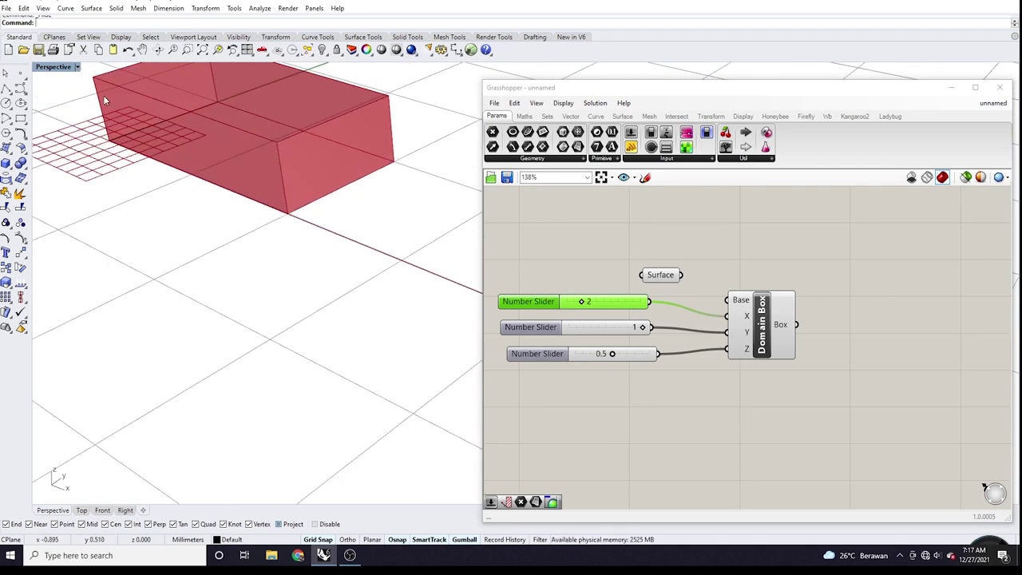
{"action": "scroll", "coordinate": [316, 250], "scroll_direction": "down", "scroll_amount": 10}
{"action": "right_click_drag", "start_coordinate": [308, 232], "coordinate": [256, 225]}
{"action": "mouse_move", "coordinate": [349, 555]}
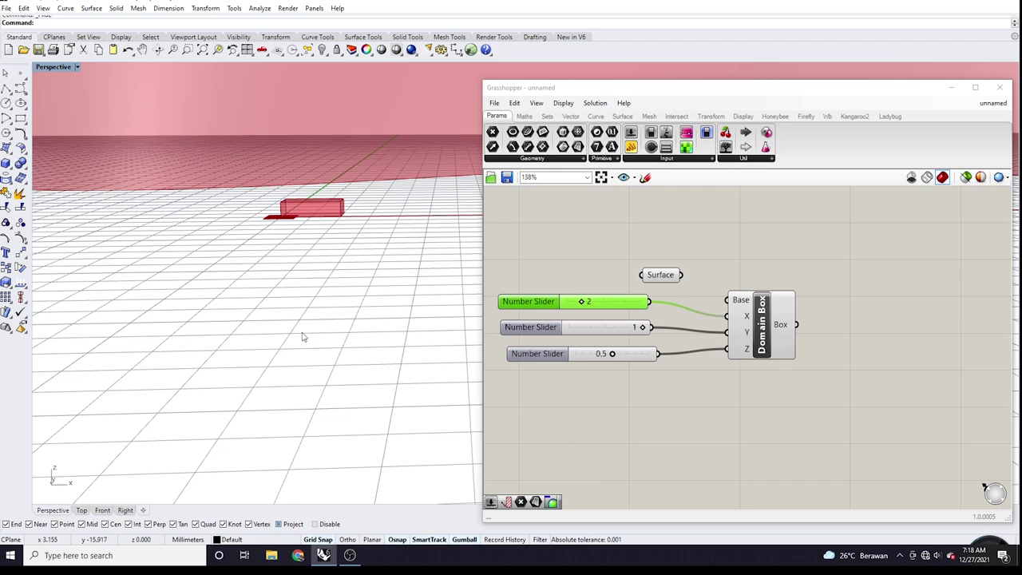
{"action": "right_click_drag", "start_coordinate": [302, 336], "coordinate": [70, 295]}
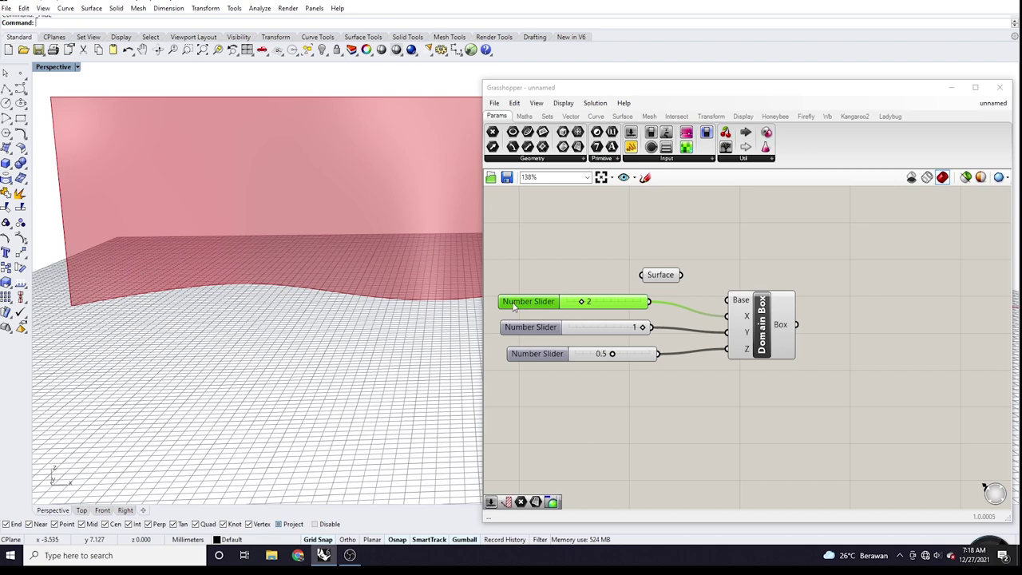
{"action": "right_click_drag", "start_coordinate": [76, 302], "coordinate": [116, 294]}
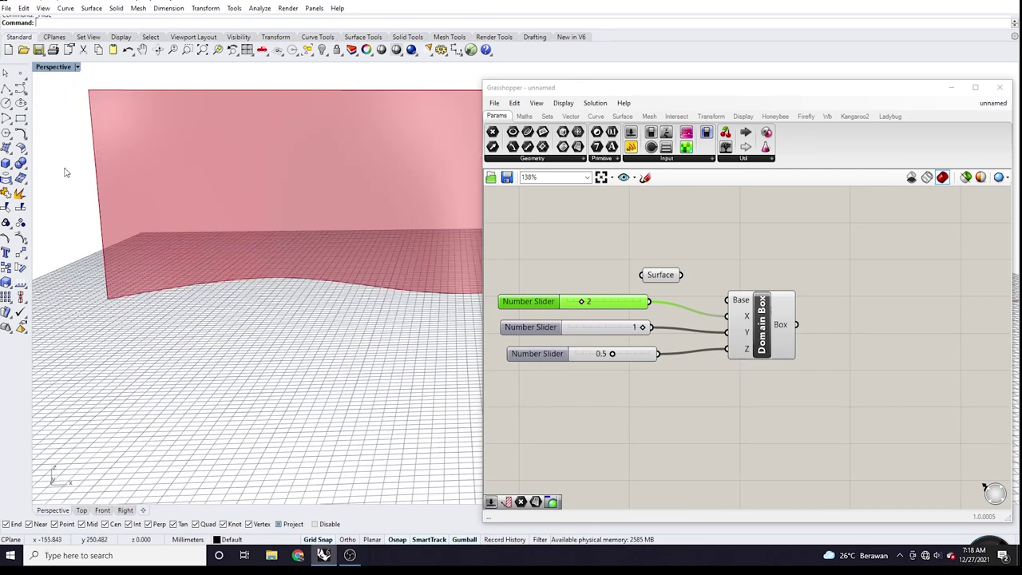
{"action": "scroll", "coordinate": [66, 173], "scroll_direction": "down", "scroll_amount": 5}
{"action": "scroll", "coordinate": [445, 276], "scroll_direction": "up", "scroll_amount": 7}
{"action": "scroll", "coordinate": [288, 236], "scroll_direction": "up", "scroll_amount": 6}
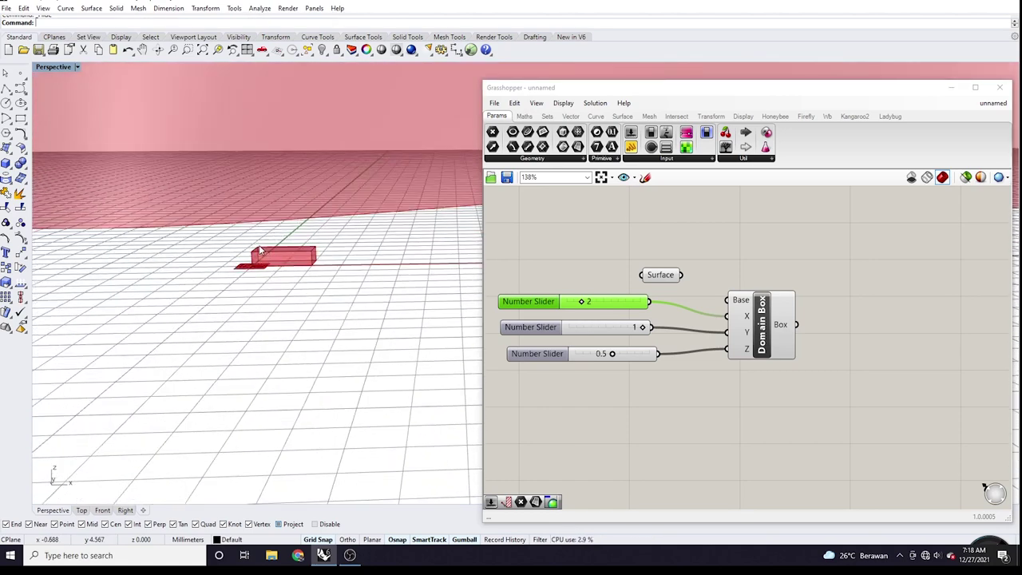
{"action": "scroll", "coordinate": [661, 314], "scroll_direction": "down", "scroll_amount": 4}
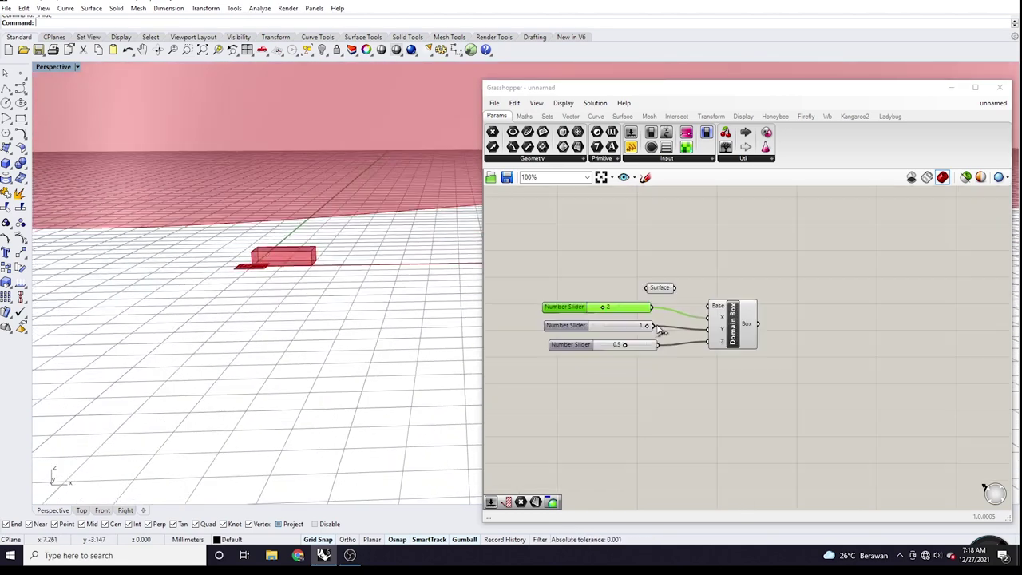
Step: Find components matching "con" and add the Brep or Mesh Contour component above the Domain Box
{"action": "scroll", "coordinate": [741, 259], "scroll_direction": "up", "scroll_amount": 4}
{"action": "left_click", "coordinate": [717, 271]}
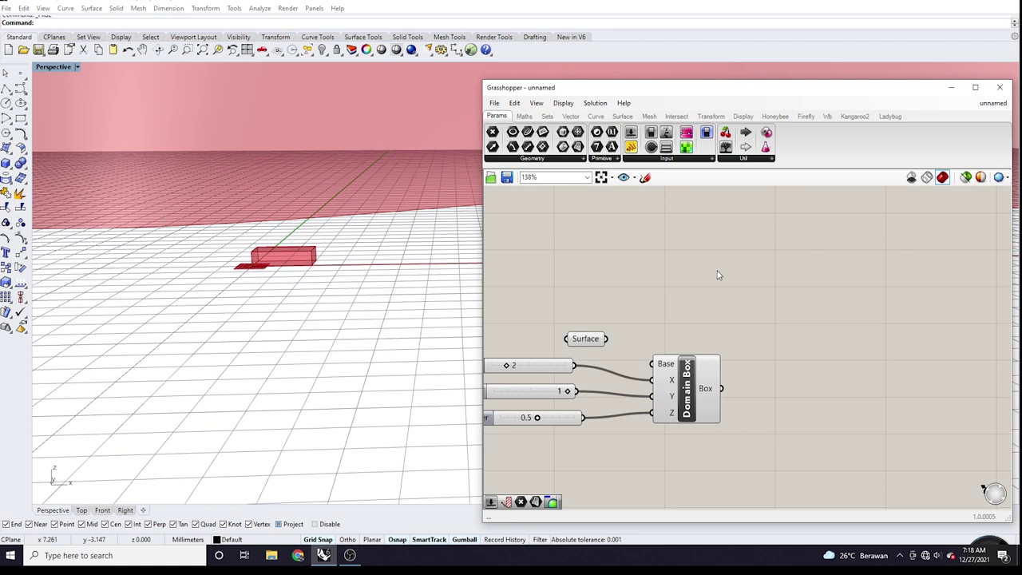
{"action": "double_click", "coordinate": [718, 283]}
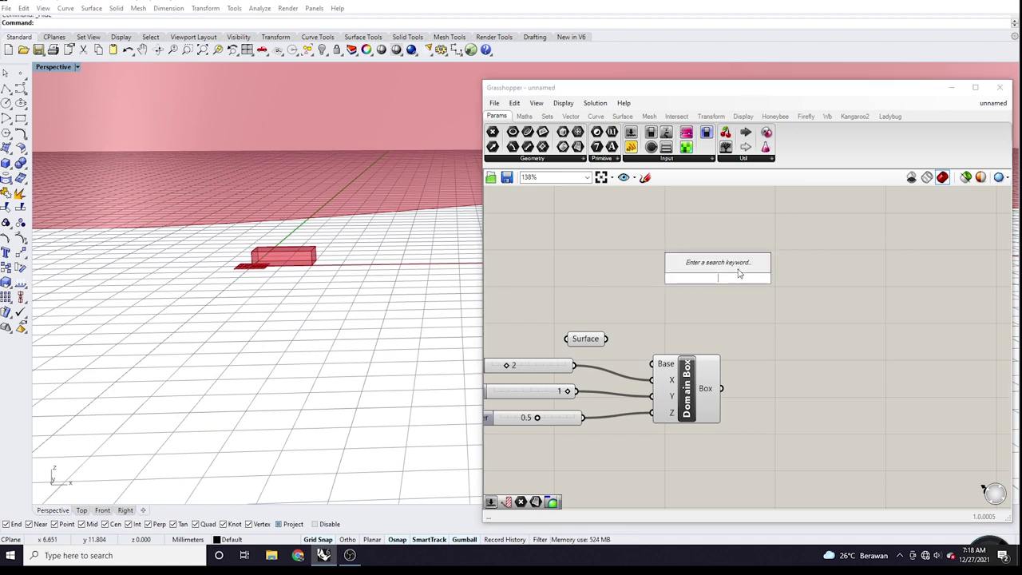
{"action": "type", "text": "con"}
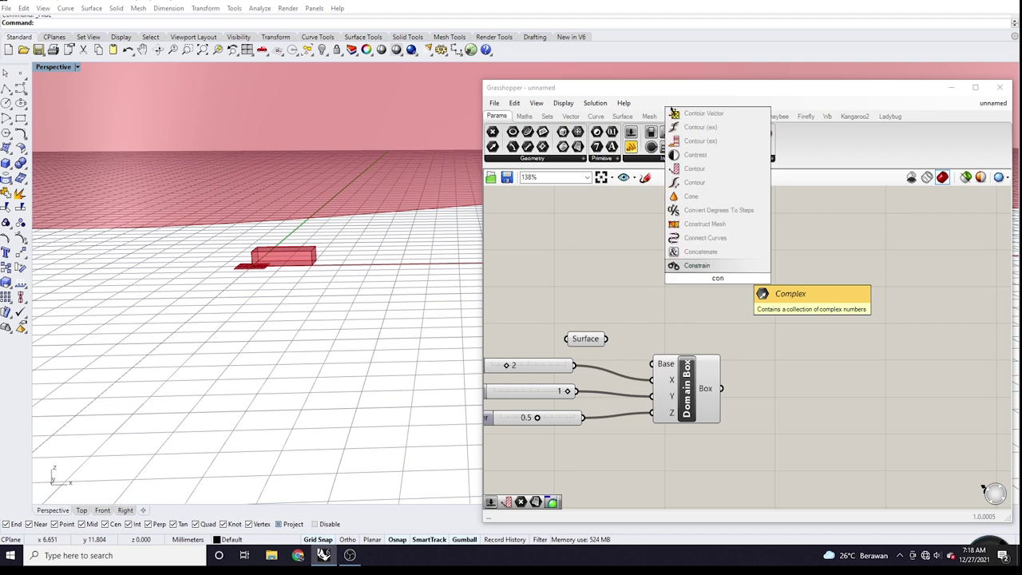
{"action": "left_click", "coordinate": [724, 173]}
{"action": "left_click_drag", "start_coordinate": [676, 277], "coordinate": [698, 270]}
Step: Move the Surface parameter beside the Contour component and connect it to the Shape input
{"action": "scroll", "coordinate": [698, 310], "scroll_direction": "down", "scroll_amount": 2}
{"action": "left_click_drag", "start_coordinate": [596, 337], "coordinate": [566, 243]}
{"action": "left_click_drag", "start_coordinate": [717, 270], "coordinate": [684, 262]}
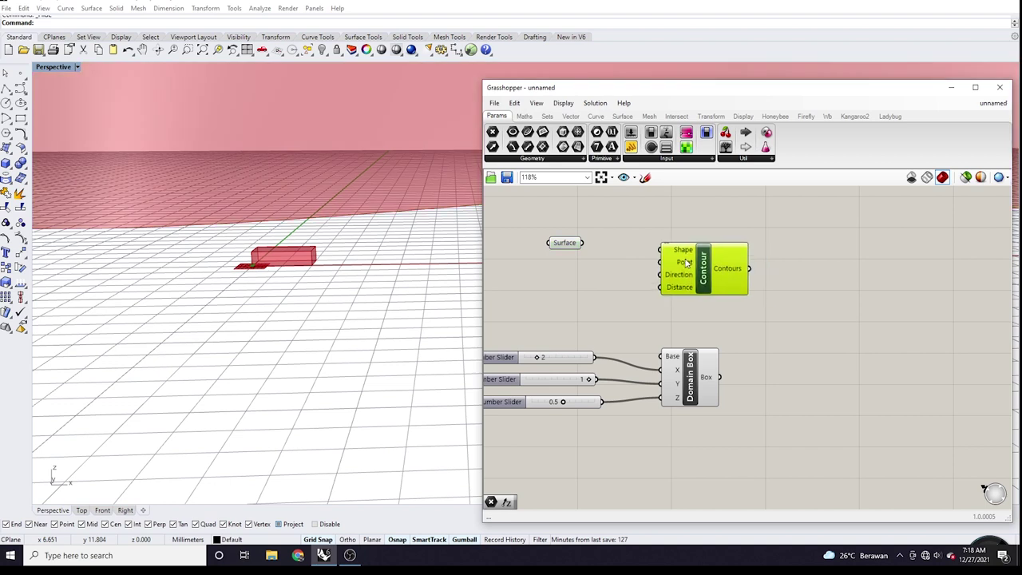
{"action": "scroll", "coordinate": [601, 254], "scroll_direction": "up", "scroll_amount": 2}
{"action": "left_click_drag", "start_coordinate": [575, 240], "coordinate": [685, 250]}
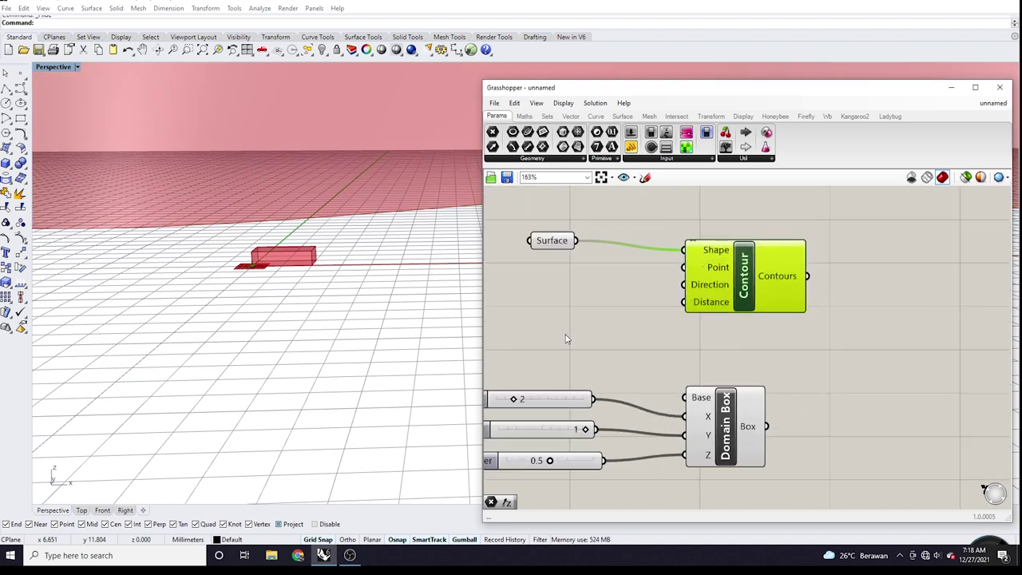
Step: Examine the Contour component's remaining inputs and the corner of the previewed box at the origin
{"action": "scroll", "coordinate": [685, 301], "scroll_direction": "down", "scroll_amount": 3}
{"action": "scroll", "coordinate": [704, 286], "scroll_direction": "up", "scroll_amount": 6}
{"action": "left_click", "coordinate": [586, 307]}
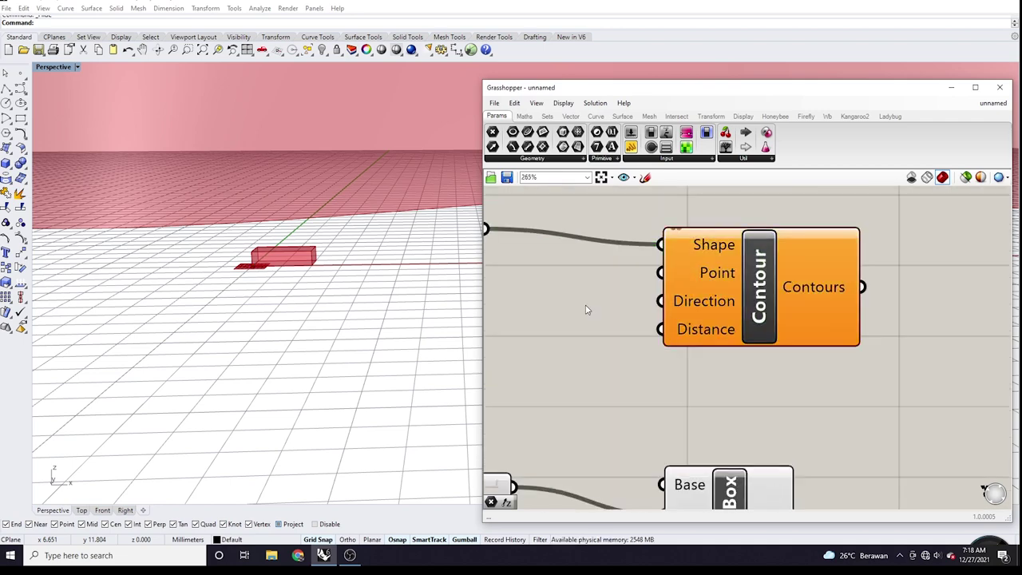
{"action": "scroll", "coordinate": [716, 305], "scroll_direction": "down", "scroll_amount": 2}
{"action": "scroll", "coordinate": [730, 283], "scroll_direction": "down", "scroll_amount": 1}
{"action": "scroll", "coordinate": [689, 280], "scroll_direction": "up", "scroll_amount": 1}
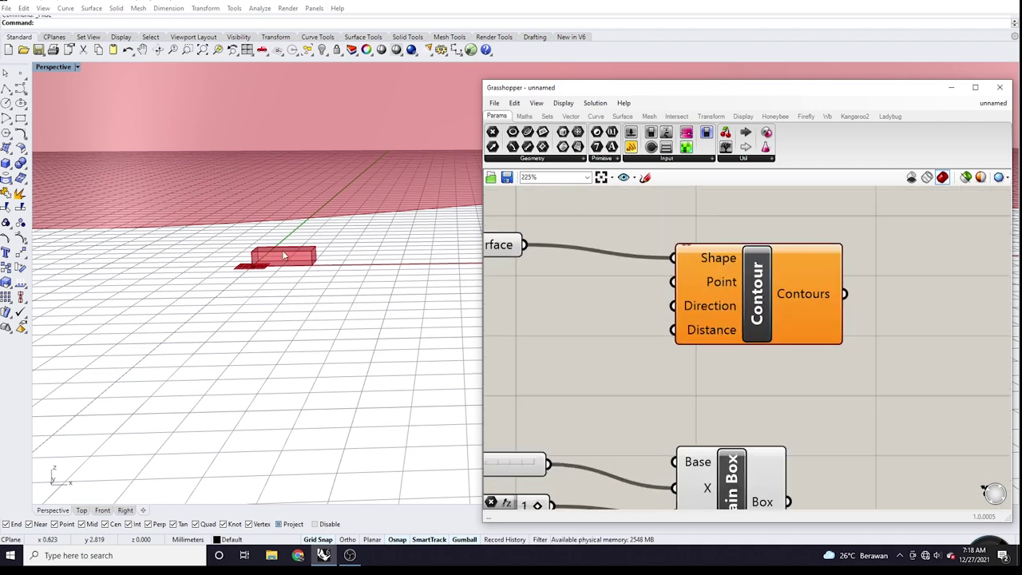
{"action": "scroll", "coordinate": [310, 283], "scroll_direction": "up", "scroll_amount": 5}
{"action": "scroll", "coordinate": [182, 313], "scroll_direction": "up", "scroll_amount": 3}
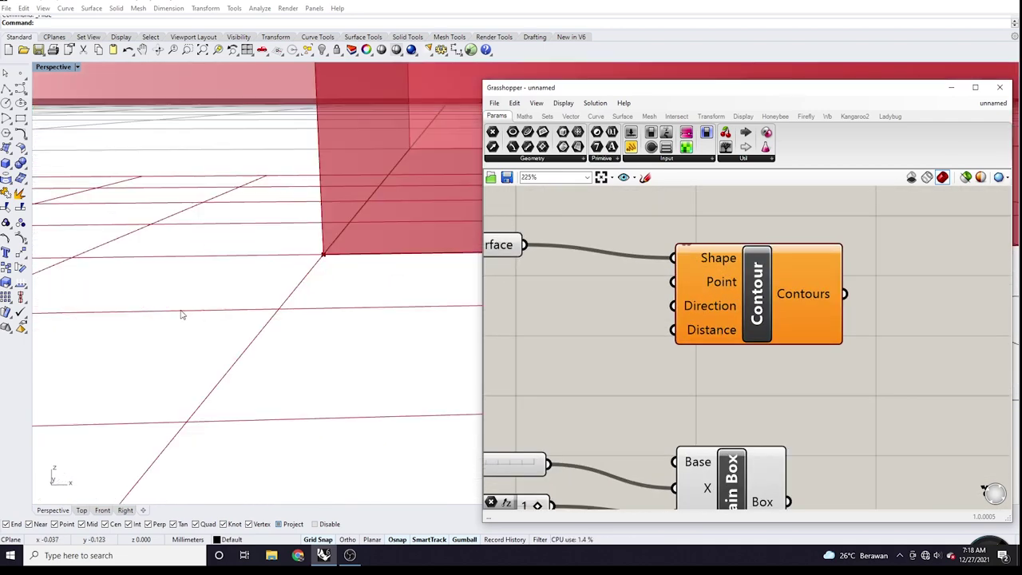
{"action": "scroll", "coordinate": [237, 315], "scroll_direction": "down", "scroll_amount": 3}
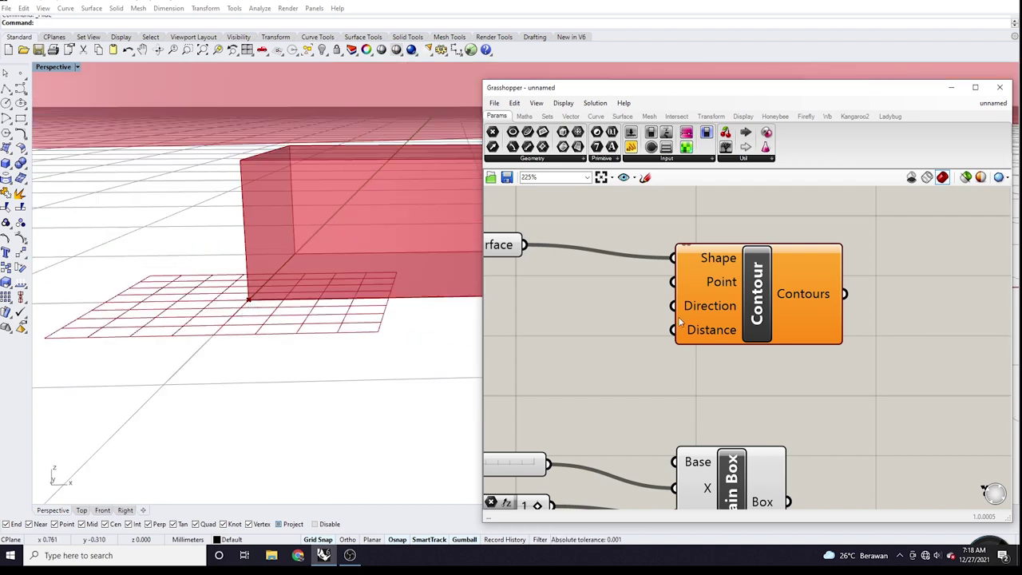
{"action": "scroll", "coordinate": [711, 267], "scroll_direction": "down", "scroll_amount": 4}
Step: Add a Point parameter below the Surface parameter and set it to one point at coordinate 0, the origin
{"action": "scroll", "coordinate": [711, 267], "scroll_direction": "up", "scroll_amount": 3}
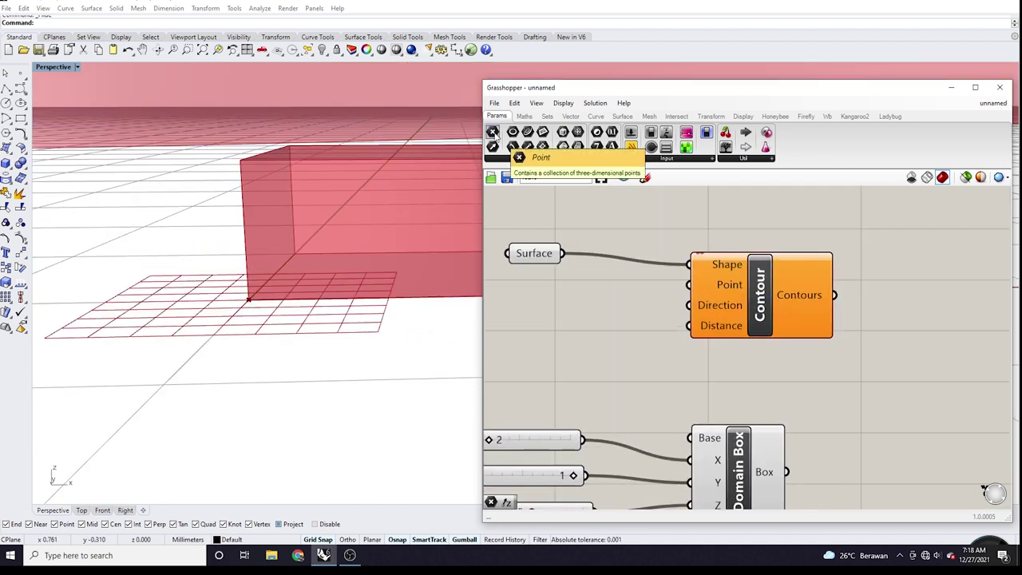
{"action": "left_click_drag", "start_coordinate": [535, 309], "coordinate": [534, 307]}
{"action": "scroll", "coordinate": [559, 316], "scroll_direction": "up", "scroll_amount": 3}
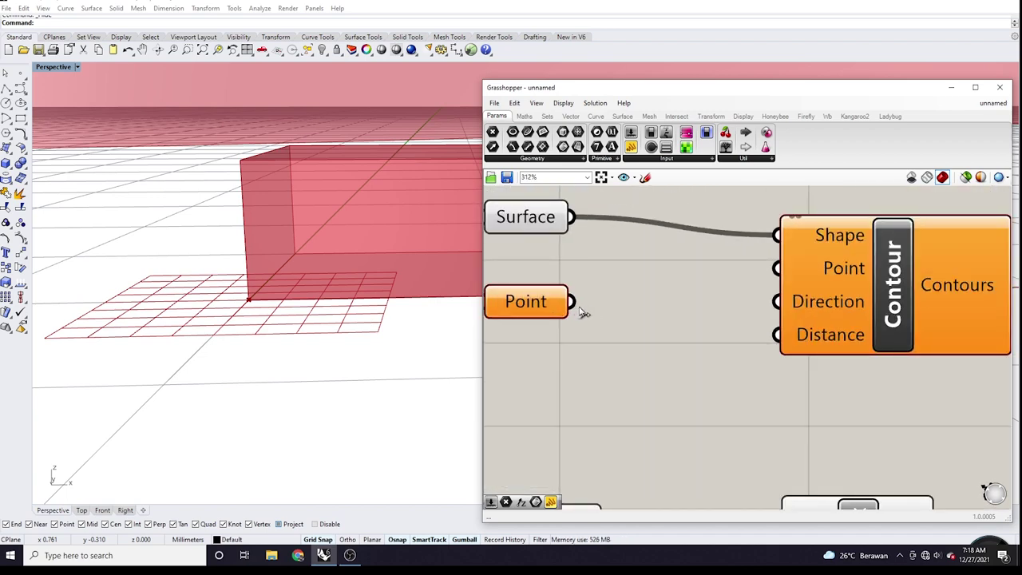
{"action": "scroll", "coordinate": [584, 313], "scroll_direction": "down", "scroll_amount": 2}
{"action": "right_click", "coordinate": [538, 303]}
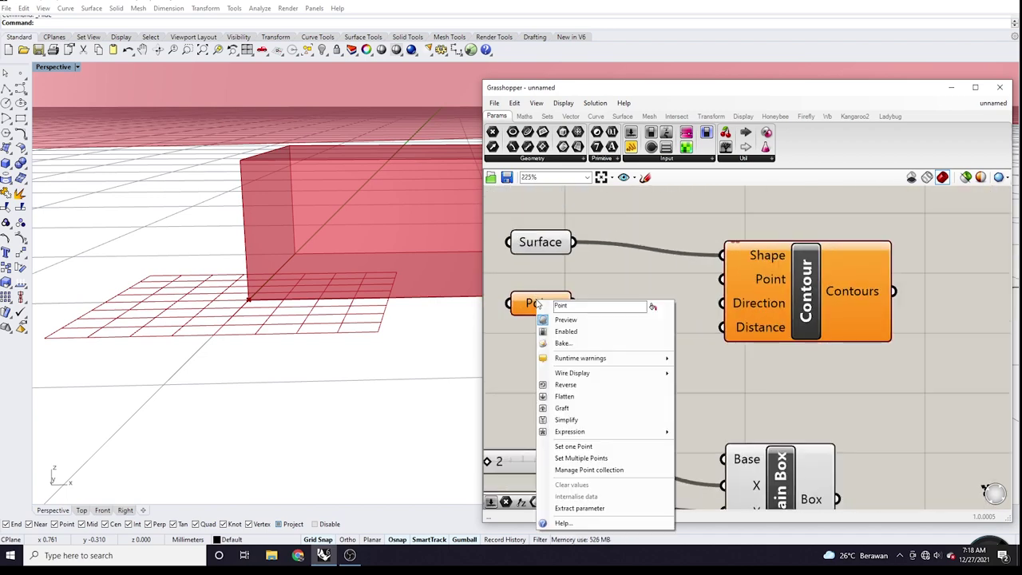
{"action": "left_click", "coordinate": [590, 446]}
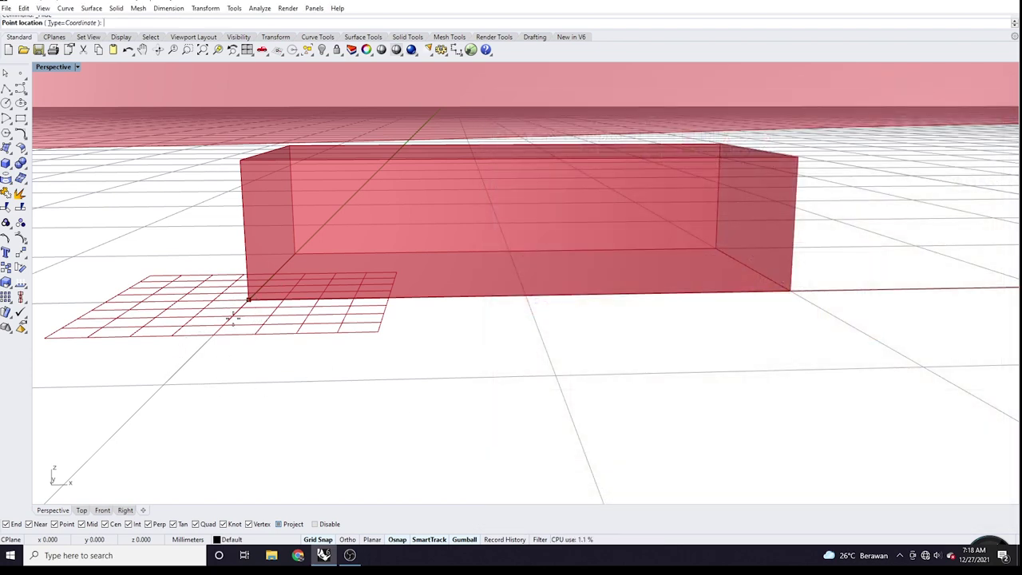
{"action": "type", "text": "0"}
{"action": "key", "text": "Return"}
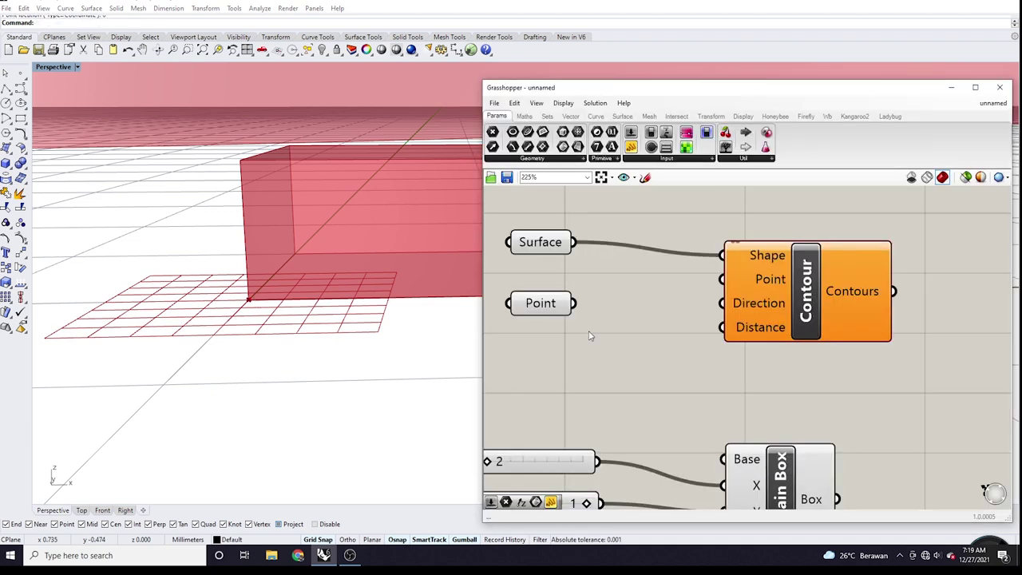
Step: Connect the Point parameter at the origin to the Contour component's Point input
{"action": "left_click", "coordinate": [539, 314]}
{"action": "scroll", "coordinate": [256, 305], "scroll_direction": "up", "scroll_amount": 10}
{"action": "scroll", "coordinate": [292, 300], "scroll_direction": "down", "scroll_amount": 10}
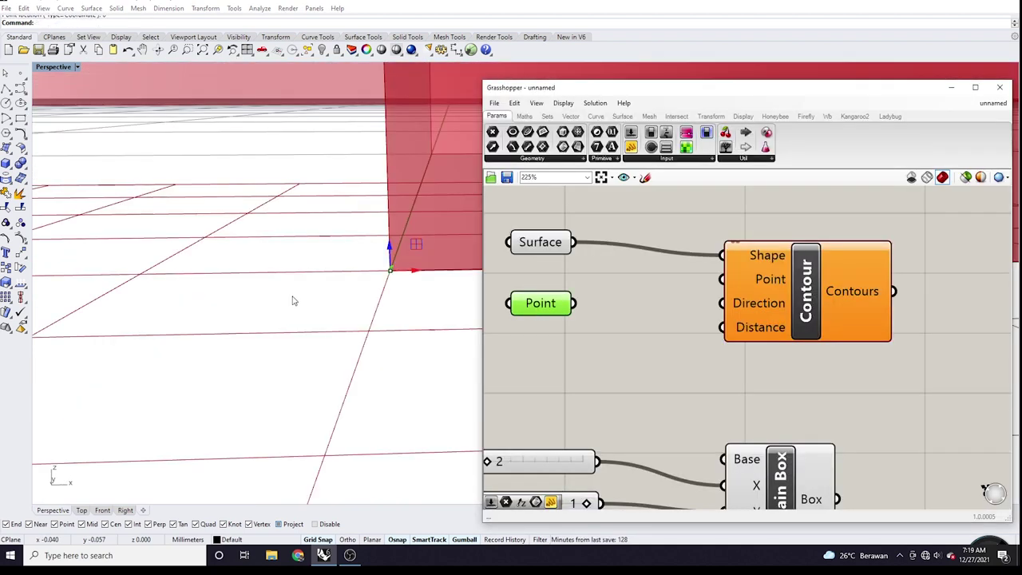
{"action": "scroll", "coordinate": [316, 307], "scroll_direction": "up", "scroll_amount": 3}
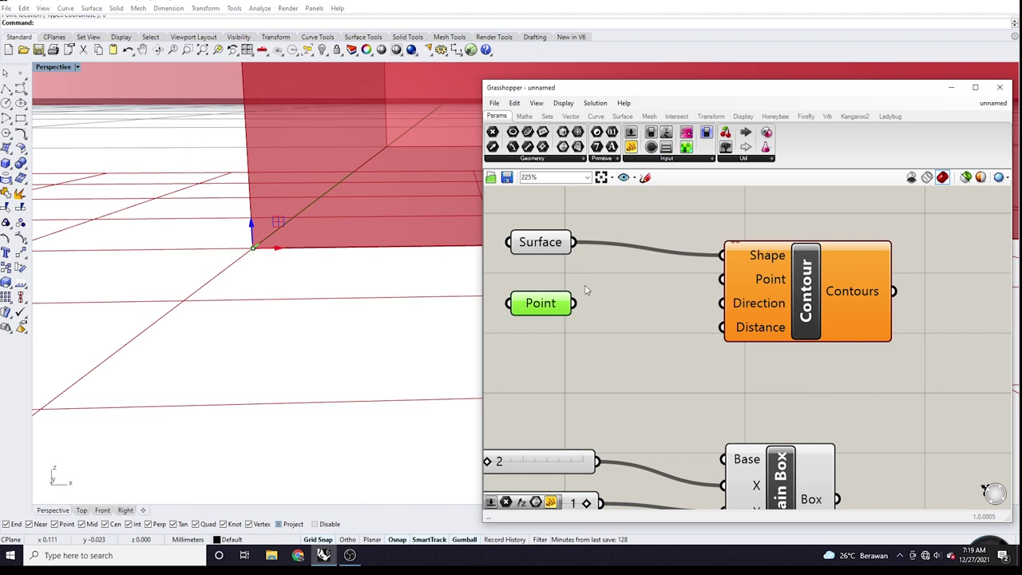
{"action": "left_click_drag", "start_coordinate": [573, 303], "coordinate": [722, 278]}
{"action": "scroll", "coordinate": [601, 301], "scroll_direction": "down", "scroll_amount": 3}
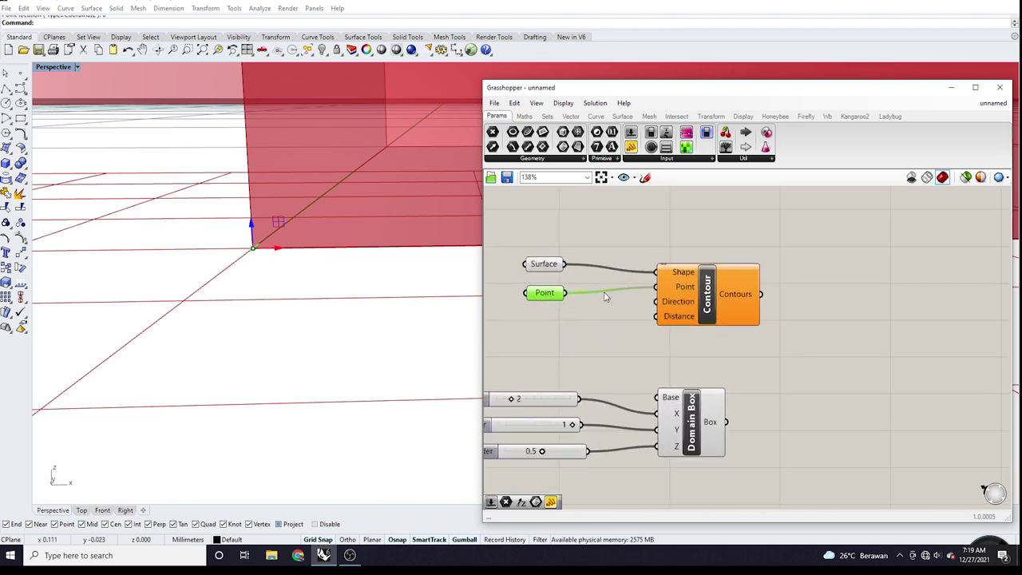
Step: Examine the Contour component's Direction and Distance inputs and the vertical extent of the previewed lofted surface
{"action": "scroll", "coordinate": [643, 325], "scroll_direction": "up", "scroll_amount": 3}
{"action": "left_click", "coordinate": [642, 324]}
{"action": "left_click", "coordinate": [730, 309]}
{"action": "scroll", "coordinate": [669, 295], "scroll_direction": "down", "scroll_amount": 2}
{"action": "scroll", "coordinate": [640, 310], "scroll_direction": "up", "scroll_amount": 2}
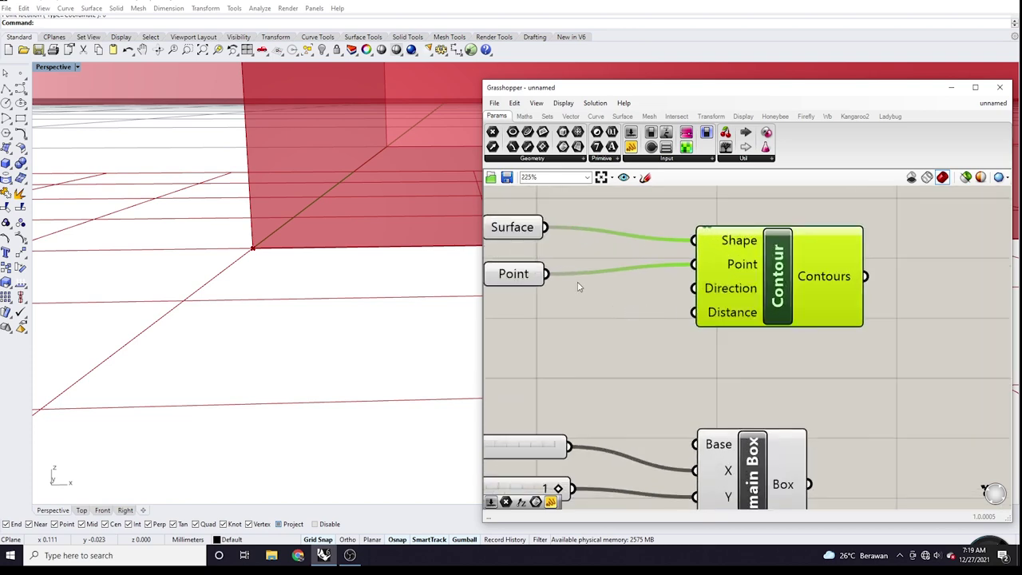
{"action": "scroll", "coordinate": [263, 270], "scroll_direction": "down", "scroll_amount": 7}
{"action": "scroll", "coordinate": [264, 270], "scroll_direction": "down", "scroll_amount": 5}
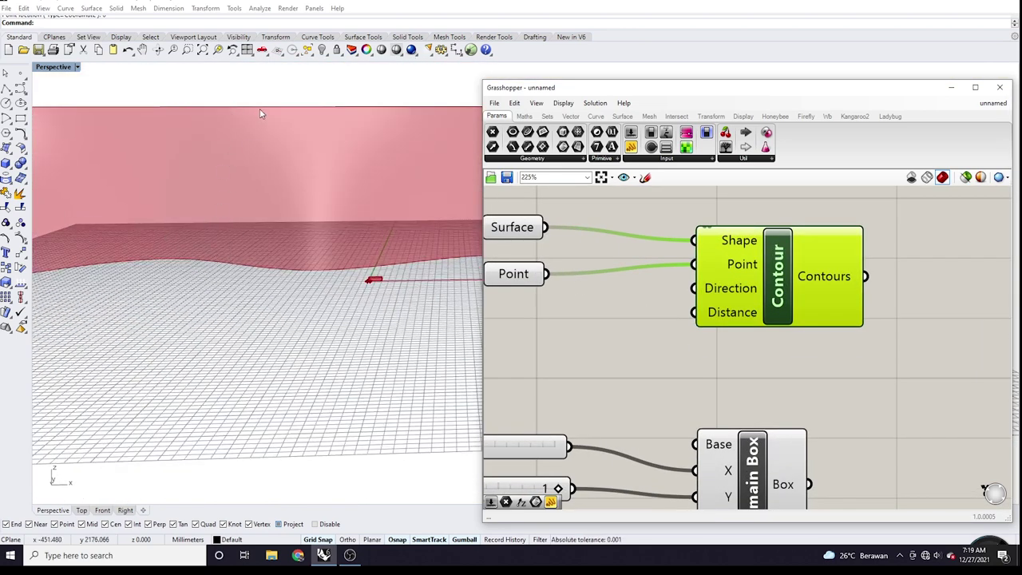
{"action": "scroll", "coordinate": [636, 260], "scroll_direction": "up", "scroll_amount": 3}
{"action": "scroll", "coordinate": [620, 343], "scroll_direction": "down", "scroll_amount": 3}
Step: Find components matching "unit", add a Unit Z vector below the Point parameter and connect it to the Contour's Direction input
{"action": "double_click", "coordinate": [620, 341]}
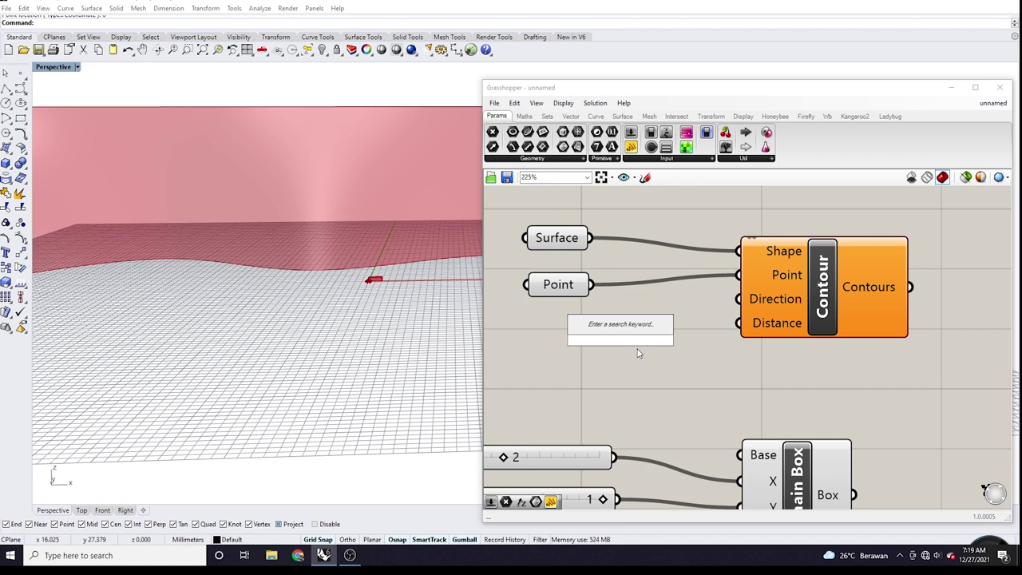
{"action": "type", "text": "u"}
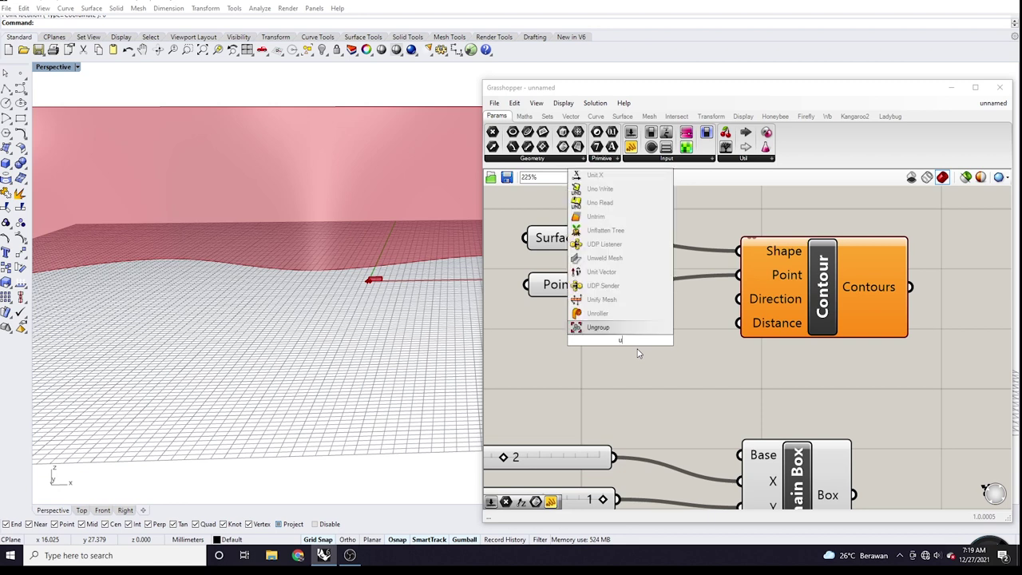
{"action": "type", "text": "nit"}
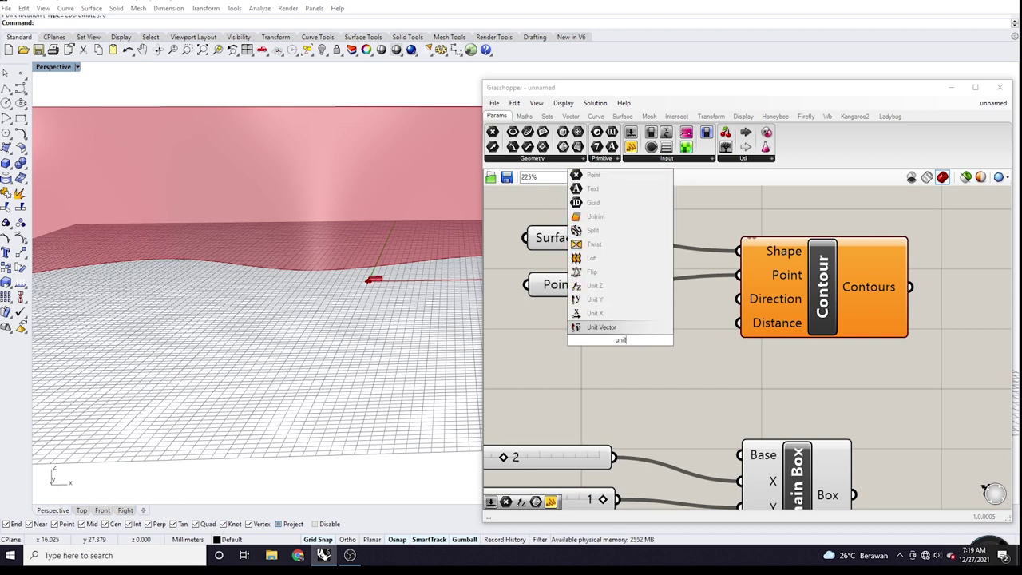
{"action": "left_click", "coordinate": [594, 326]}
{"action": "left_click_drag", "start_coordinate": [657, 342], "coordinate": [737, 298]}
{"action": "scroll", "coordinate": [643, 277], "scroll_direction": "down", "scroll_amount": 5}
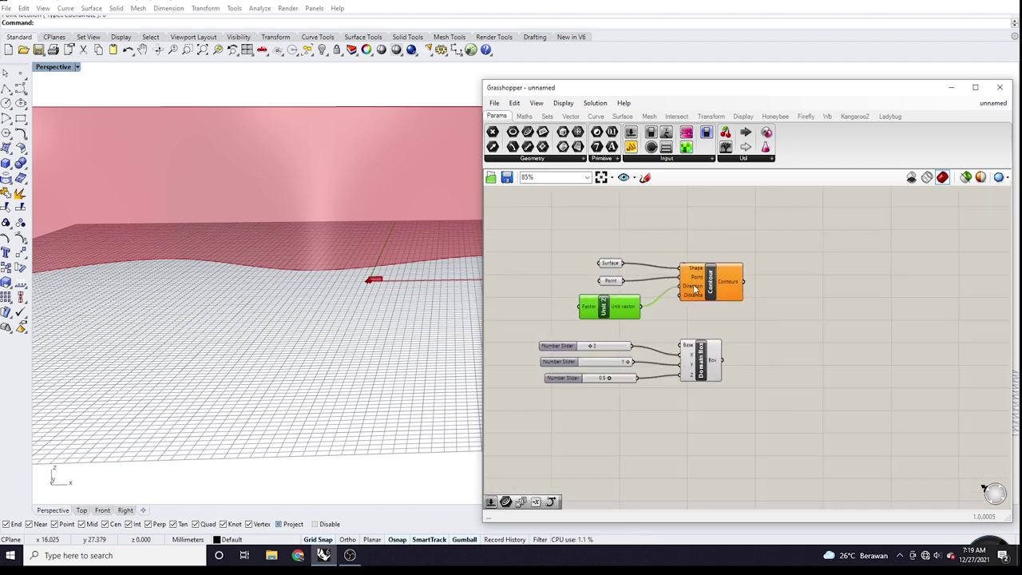
Step: Connect the 0.5 Number Slider that drives the Domain Box's Z input to the Contour's Distance input as well
{"action": "scroll", "coordinate": [694, 289], "scroll_direction": "up", "scroll_amount": 5}
{"action": "scroll", "coordinate": [701, 319], "scroll_direction": "down", "scroll_amount": 3}
{"action": "scroll", "coordinate": [706, 345], "scroll_direction": "up", "scroll_amount": 3}
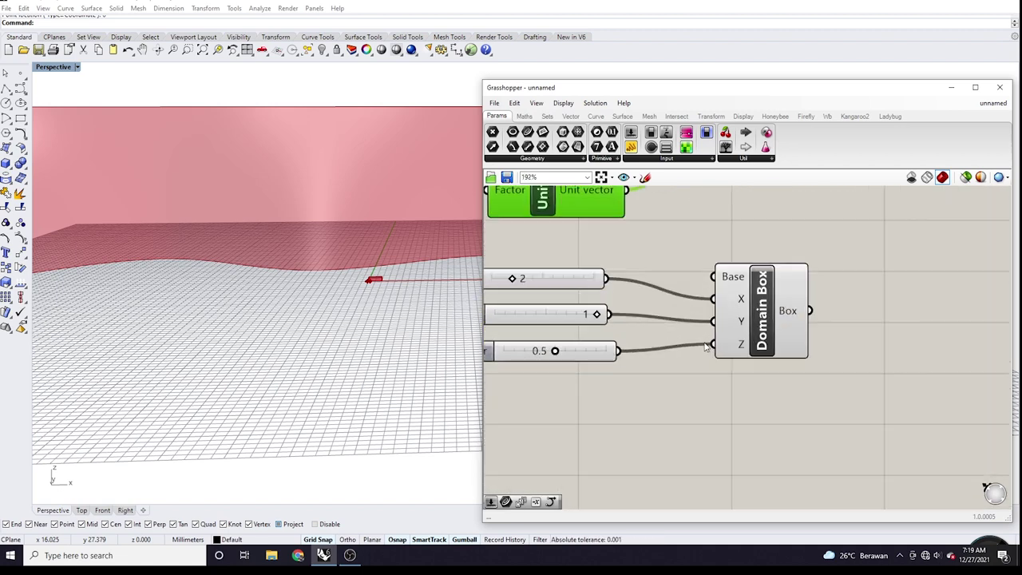
{"action": "scroll", "coordinate": [705, 345], "scroll_direction": "up", "scroll_amount": 2}
{"action": "scroll", "coordinate": [705, 335], "scroll_direction": "down", "scroll_amount": 4}
{"action": "scroll", "coordinate": [719, 241], "scroll_direction": "up", "scroll_amount": 3}
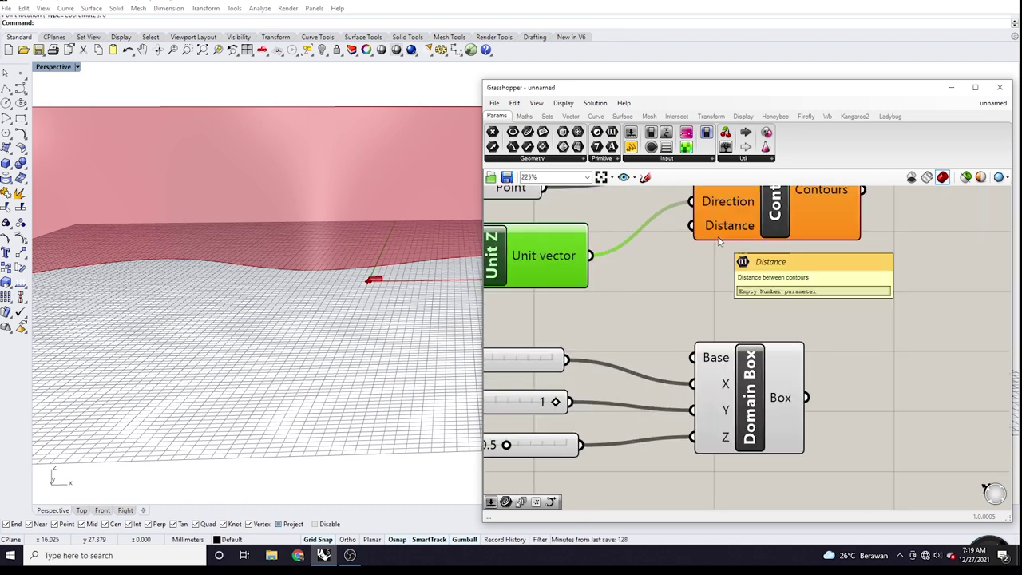
{"action": "scroll", "coordinate": [722, 256], "scroll_direction": "down", "scroll_amount": 2}
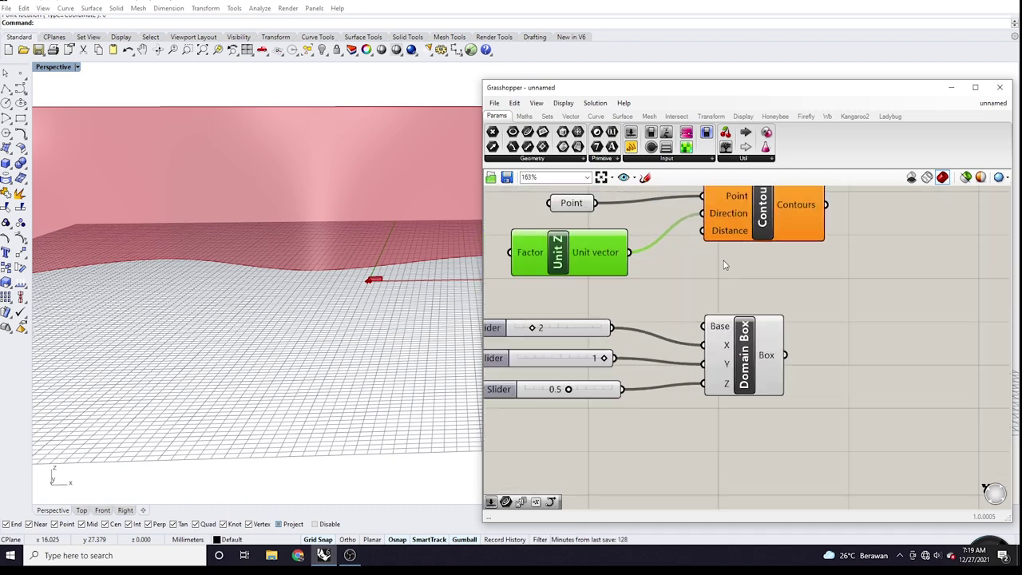
{"action": "left_click", "coordinate": [495, 391]}
{"action": "scroll", "coordinate": [633, 391], "scroll_direction": "up", "scroll_amount": 2}
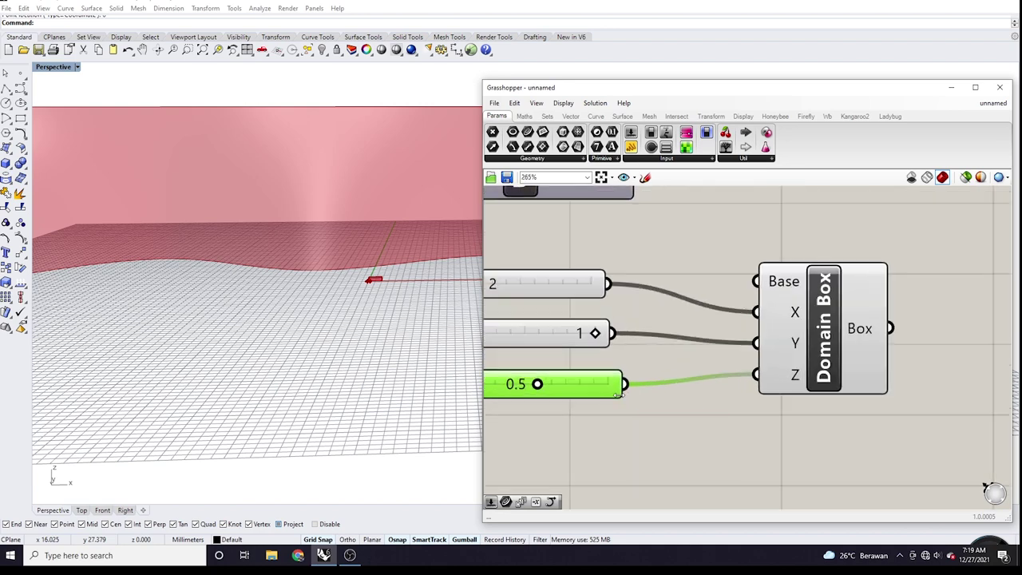
{"action": "scroll", "coordinate": [631, 393], "scroll_direction": "down", "scroll_amount": 2}
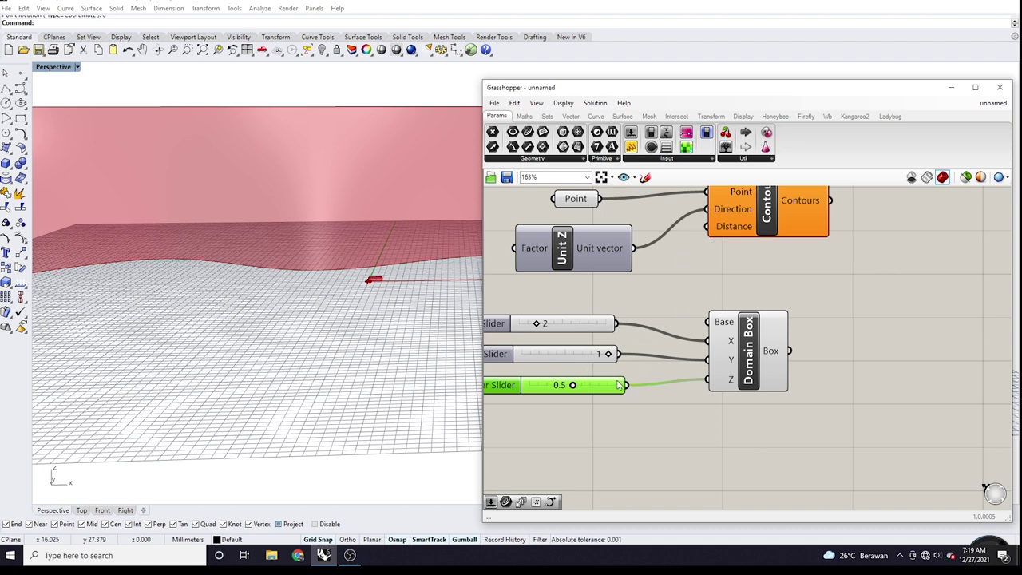
{"action": "left_click_drag", "start_coordinate": [627, 386], "coordinate": [704, 237]}
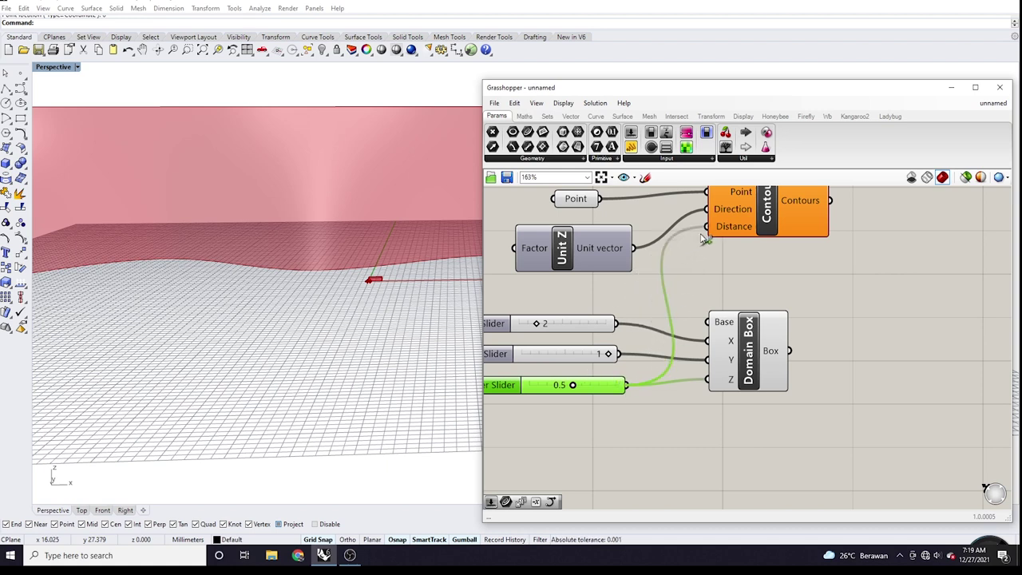
Step: Inspect the contour lines on the lofted surface and compare their spacing with the height of the brick box
{"action": "scroll", "coordinate": [323, 292], "scroll_direction": "down", "scroll_amount": 7}
{"action": "scroll", "coordinate": [348, 278], "scroll_direction": "up", "scroll_amount": 12}
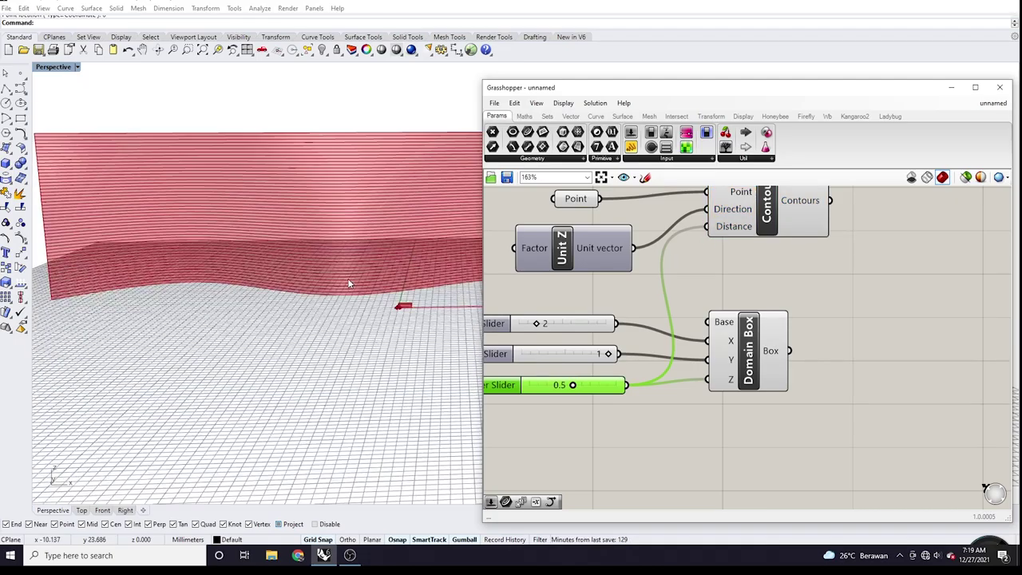
{"action": "right_click_drag", "start_coordinate": [312, 242], "coordinate": [318, 330]}
{"action": "scroll", "coordinate": [318, 329], "scroll_direction": "up", "scroll_amount": 3}
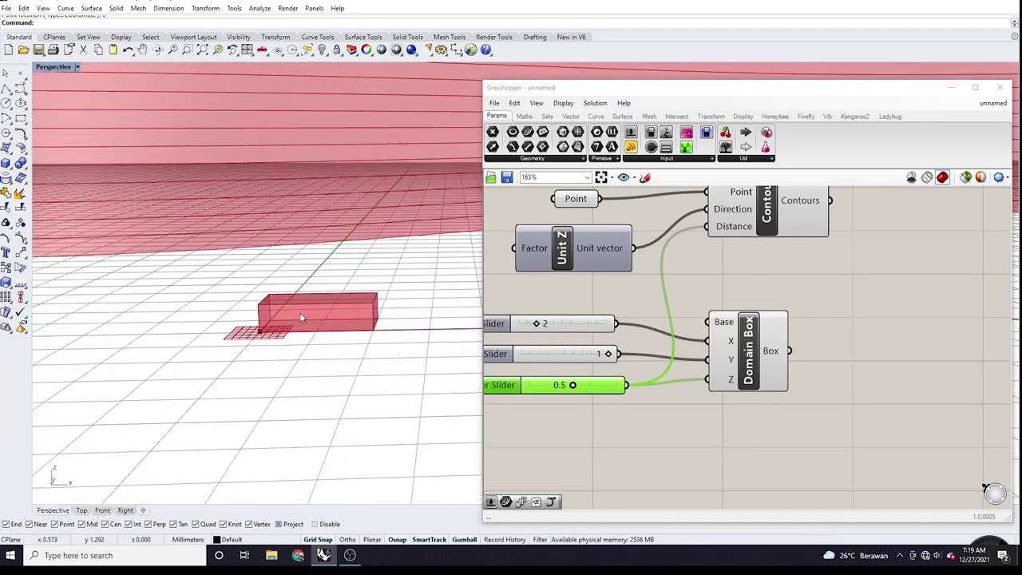
{"action": "scroll", "coordinate": [301, 317], "scroll_direction": "down", "scroll_amount": 5}
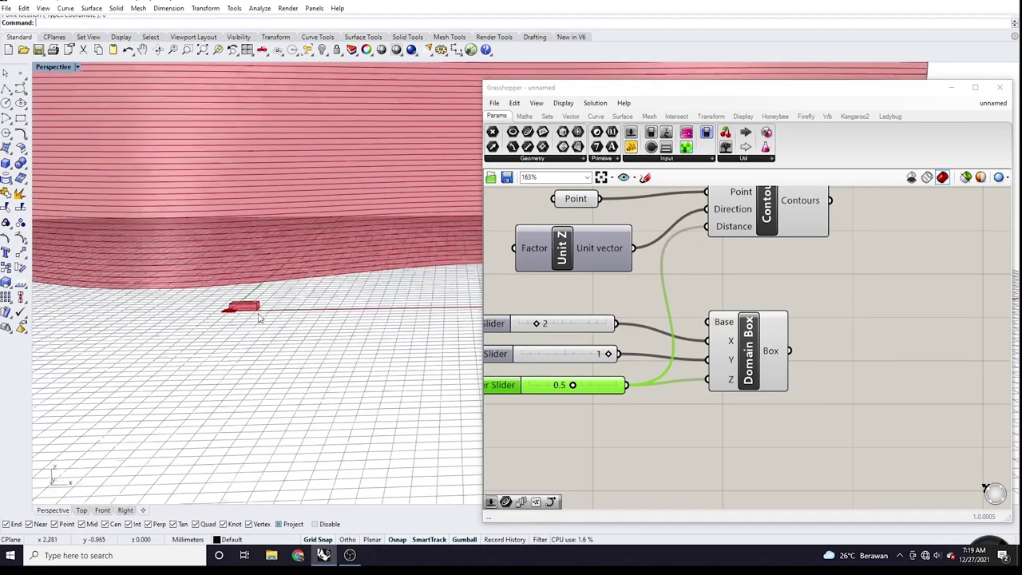
{"action": "scroll", "coordinate": [259, 315], "scroll_direction": "down", "scroll_amount": 2}
{"action": "scroll", "coordinate": [270, 291], "scroll_direction": "down", "scroll_amount": 4}
{"action": "scroll", "coordinate": [351, 245], "scroll_direction": "up", "scroll_amount": 9}
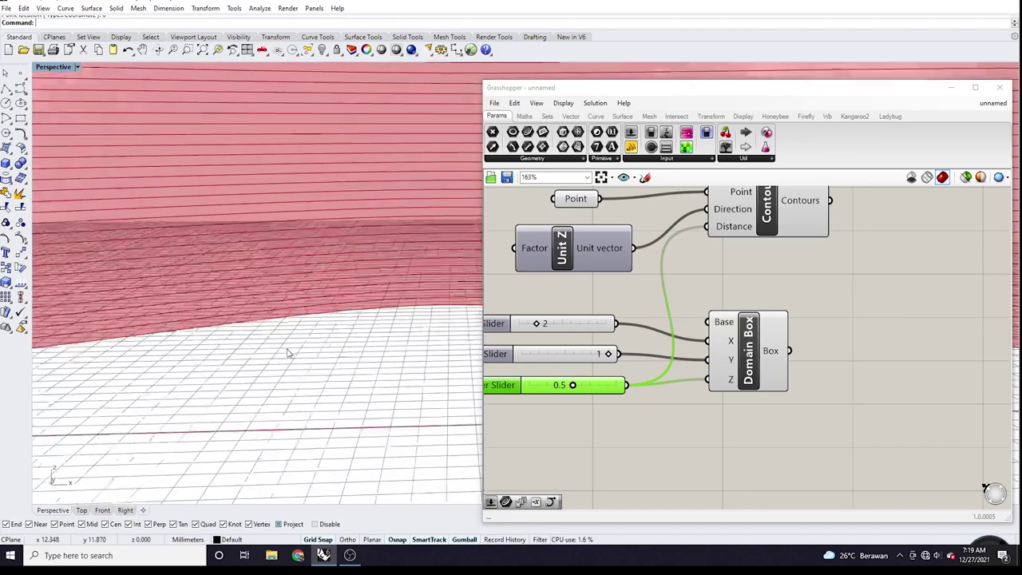
{"action": "right_click_drag", "start_coordinate": [289, 353], "coordinate": [293, 372]}
{"action": "left_click", "coordinate": [685, 278]}
{"action": "right_click_drag", "start_coordinate": [412, 294], "coordinate": [233, 282]}
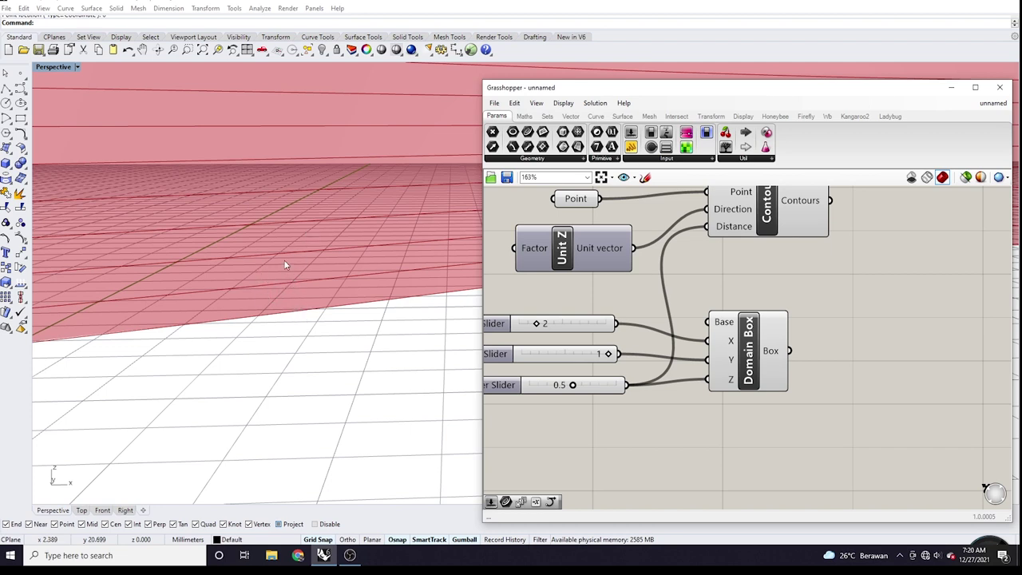
Step: Add a Curve parameter beside the Contour component and feed the Contours output into it
{"action": "scroll", "coordinate": [662, 277], "scroll_direction": "down", "scroll_amount": 4}
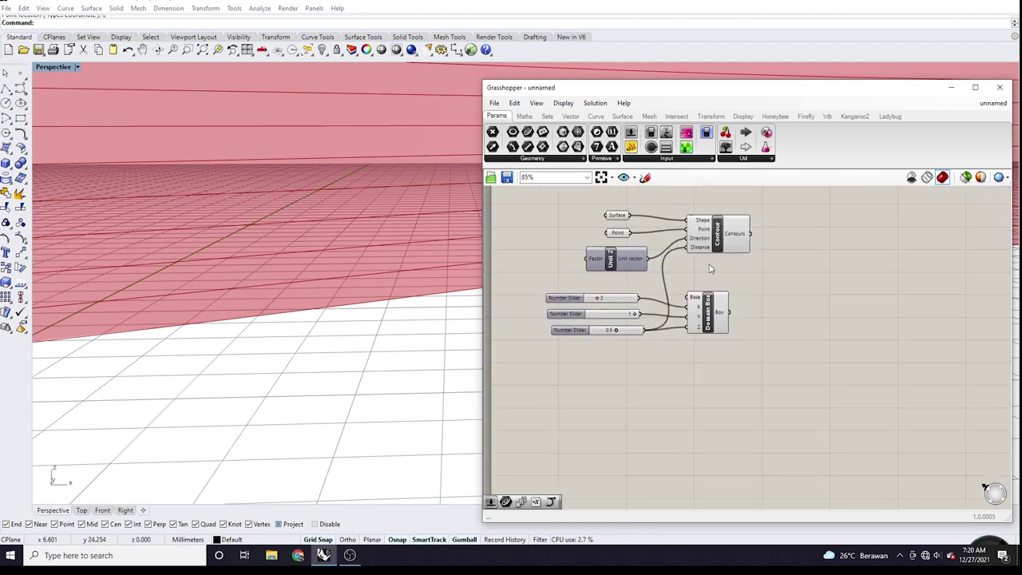
{"action": "scroll", "coordinate": [710, 269], "scroll_direction": "up", "scroll_amount": 5}
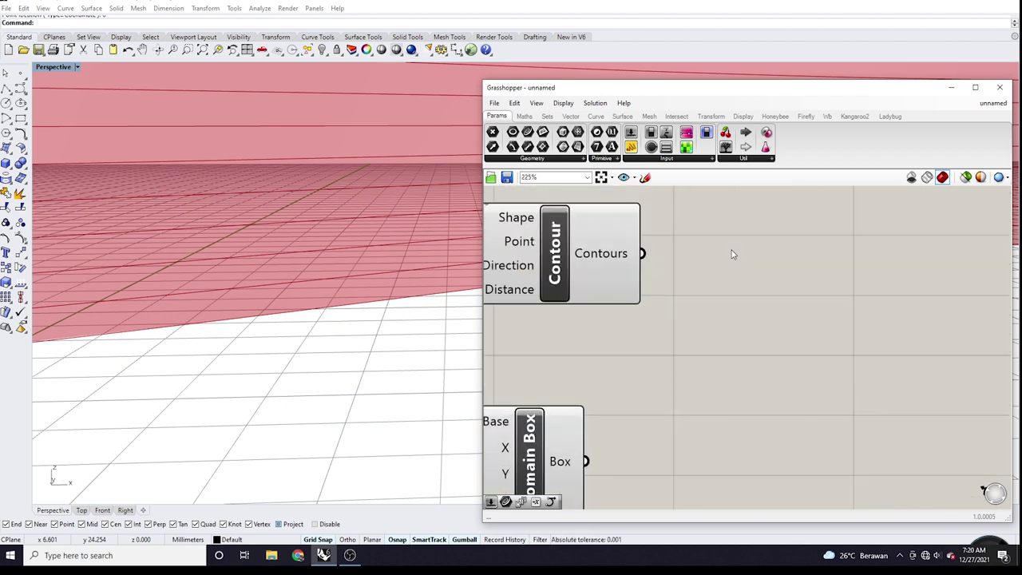
{"action": "double_click", "coordinate": [733, 254]}
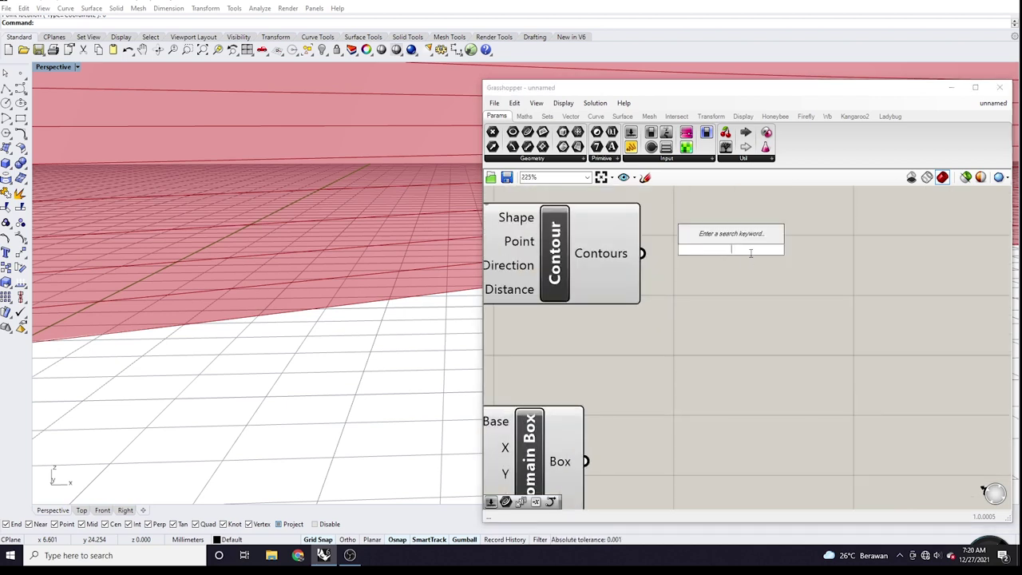
{"action": "key", "text": "Escape"}
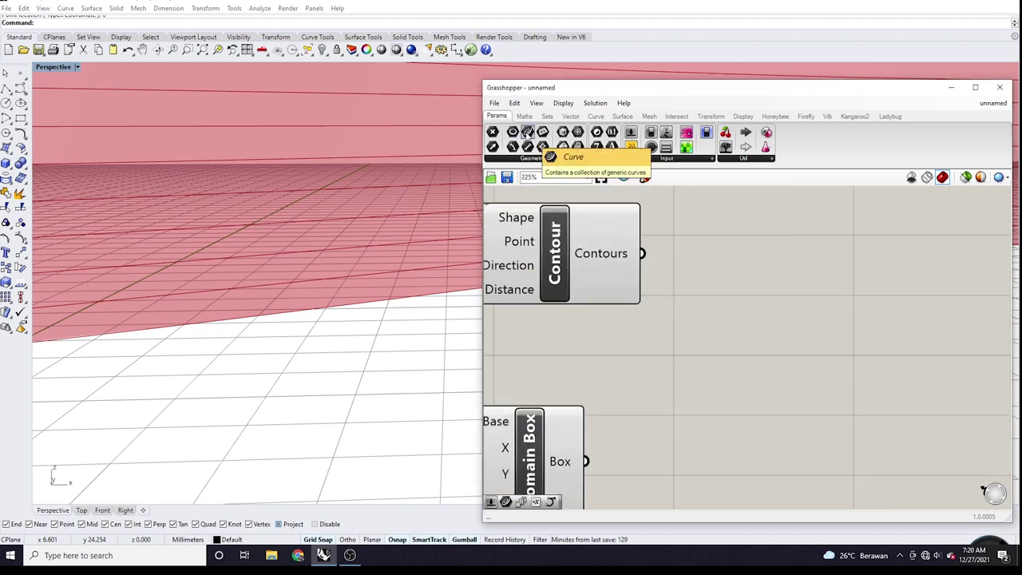
{"action": "left_click_drag", "start_coordinate": [527, 133], "coordinate": [772, 265]}
{"action": "scroll", "coordinate": [739, 263], "scroll_direction": "up", "scroll_amount": 2}
{"action": "scroll", "coordinate": [678, 251], "scroll_direction": "down", "scroll_amount": 2}
{"action": "scroll", "coordinate": [714, 258], "scroll_direction": "up", "scroll_amount": 2}
{"action": "scroll", "coordinate": [625, 264], "scroll_direction": "down", "scroll_amount": 1}
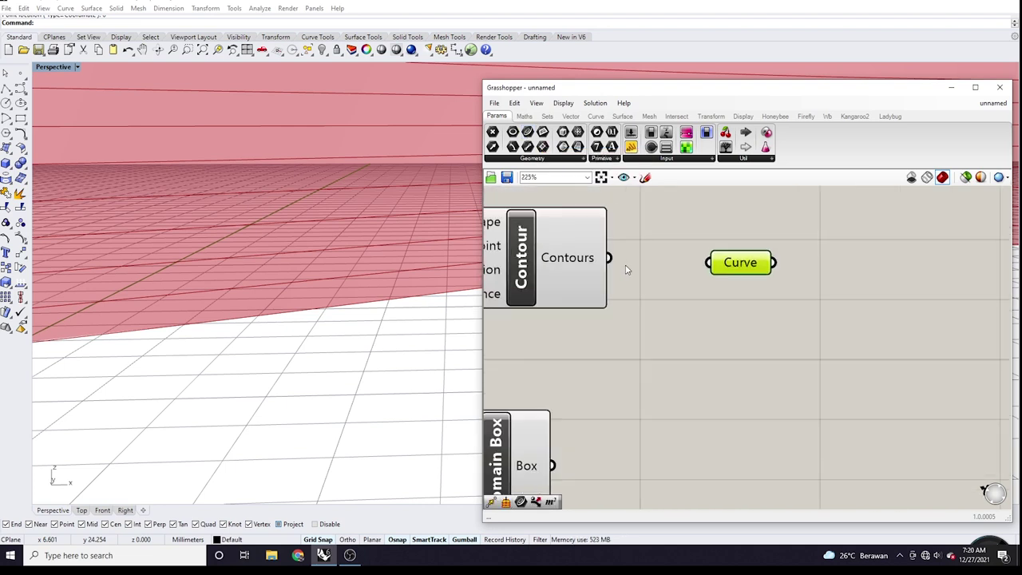
{"action": "left_click_drag", "start_coordinate": [610, 259], "coordinate": [710, 266]}
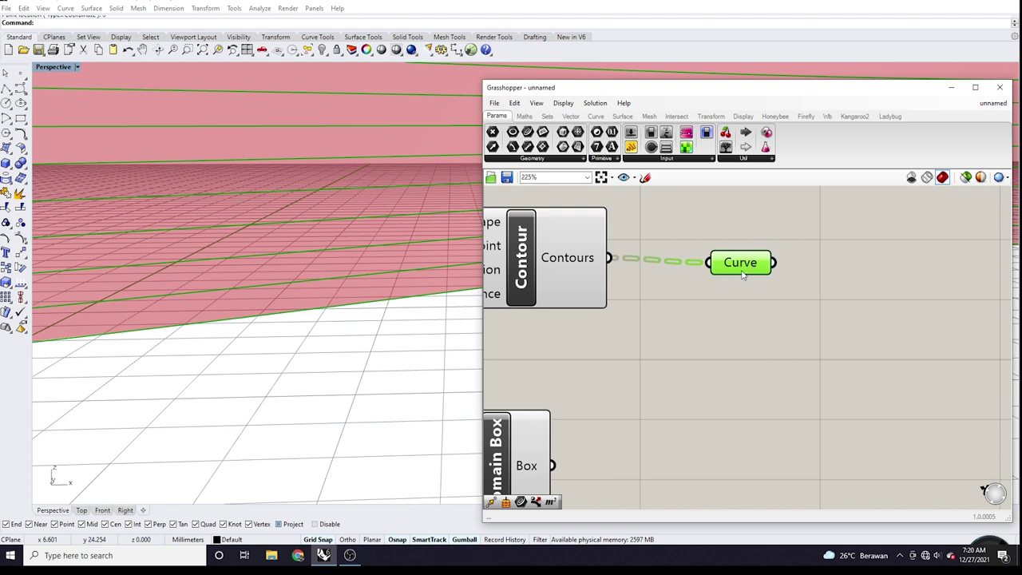
Step: Examine the Curve parameter and the stacked contour curves it collects on the previewed surface
{"action": "scroll", "coordinate": [742, 274], "scroll_direction": "down", "scroll_amount": 3}
{"action": "scroll", "coordinate": [716, 289], "scroll_direction": "up", "scroll_amount": 4}
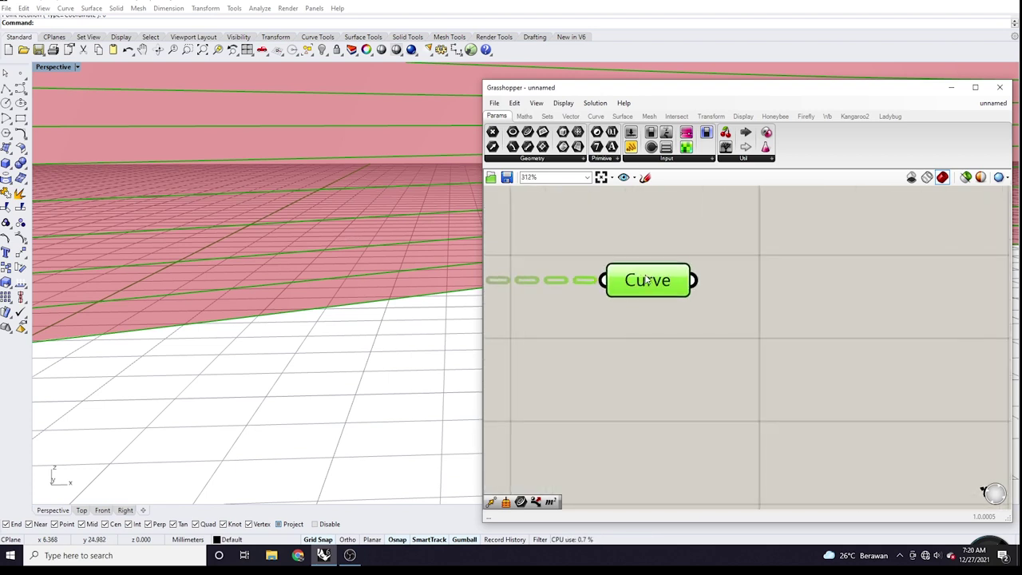
{"action": "scroll", "coordinate": [639, 279], "scroll_direction": "down", "scroll_amount": 2}
{"action": "scroll", "coordinate": [668, 290], "scroll_direction": "up", "scroll_amount": 2}
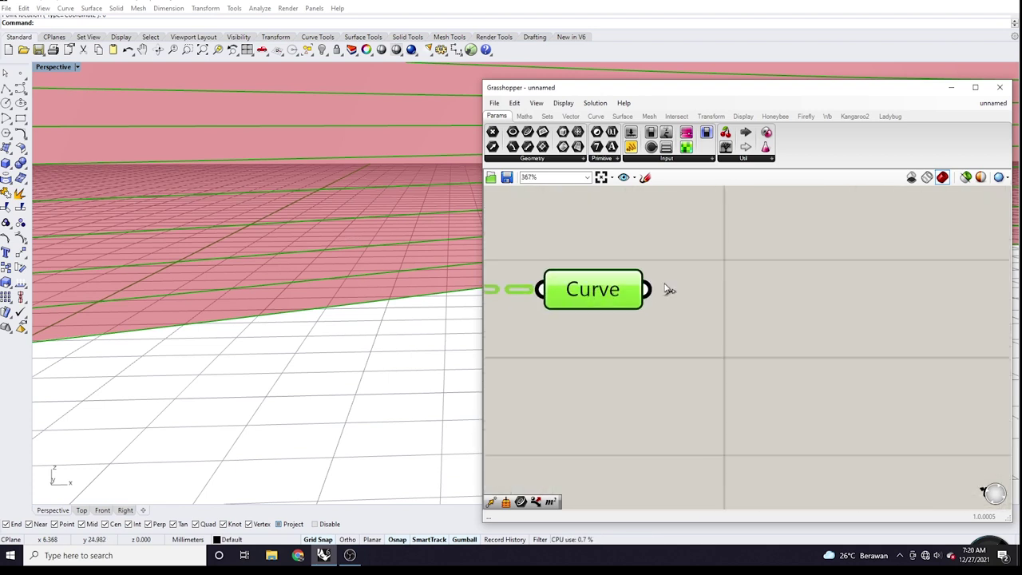
{"action": "scroll", "coordinate": [511, 265], "scroll_direction": "down", "scroll_amount": 1}
{"action": "scroll", "coordinate": [335, 315], "scroll_direction": "up", "scroll_amount": 3}
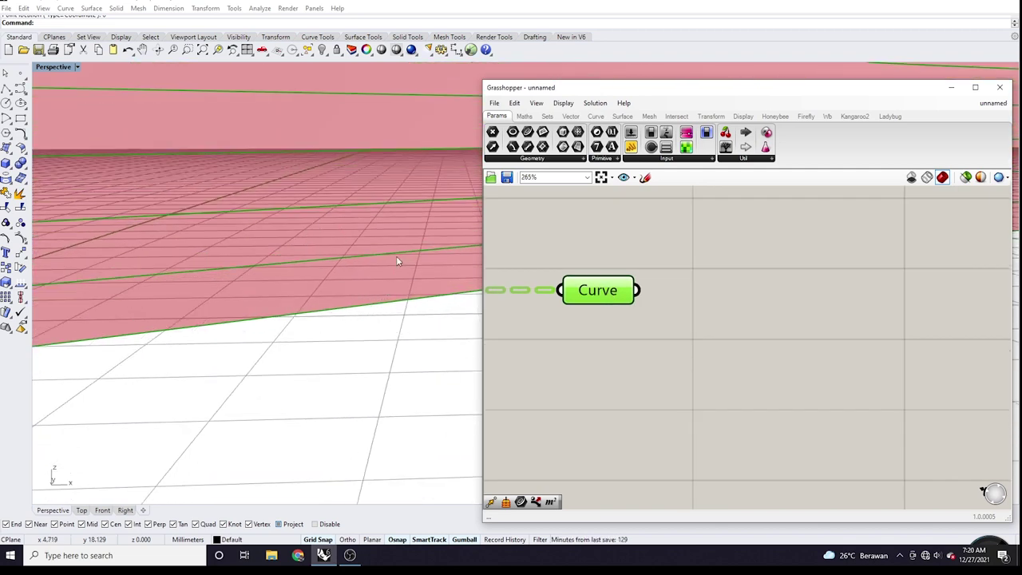
{"action": "scroll", "coordinate": [706, 303], "scroll_direction": "down", "scroll_amount": 1}
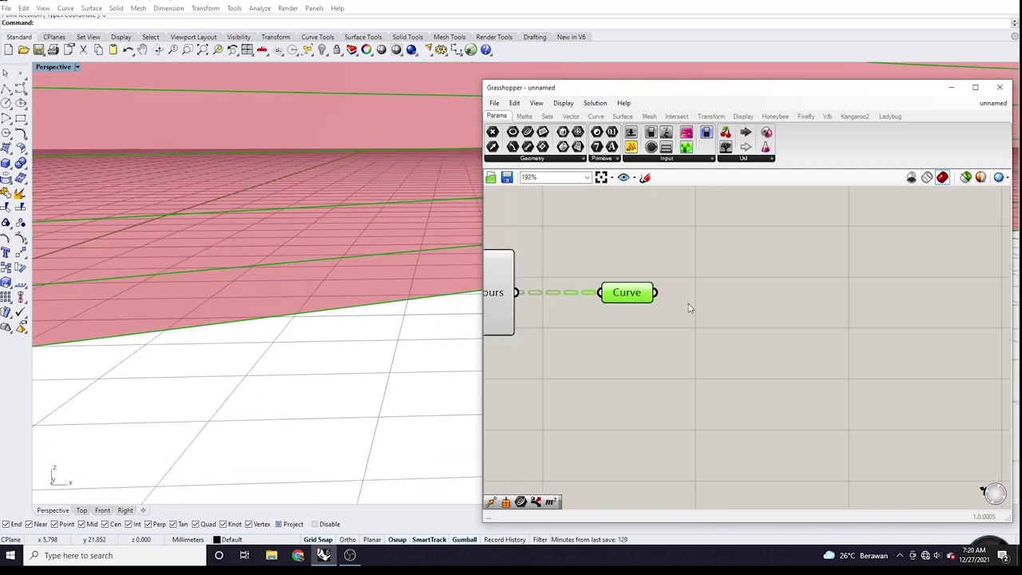
Step: Find components matching "dis", place a Dispatch component beside the Curve parameter and connect the curves to its List input
{"action": "scroll", "coordinate": [720, 284], "scroll_direction": "up", "scroll_amount": 1}
{"action": "double_click", "coordinate": [719, 283]}
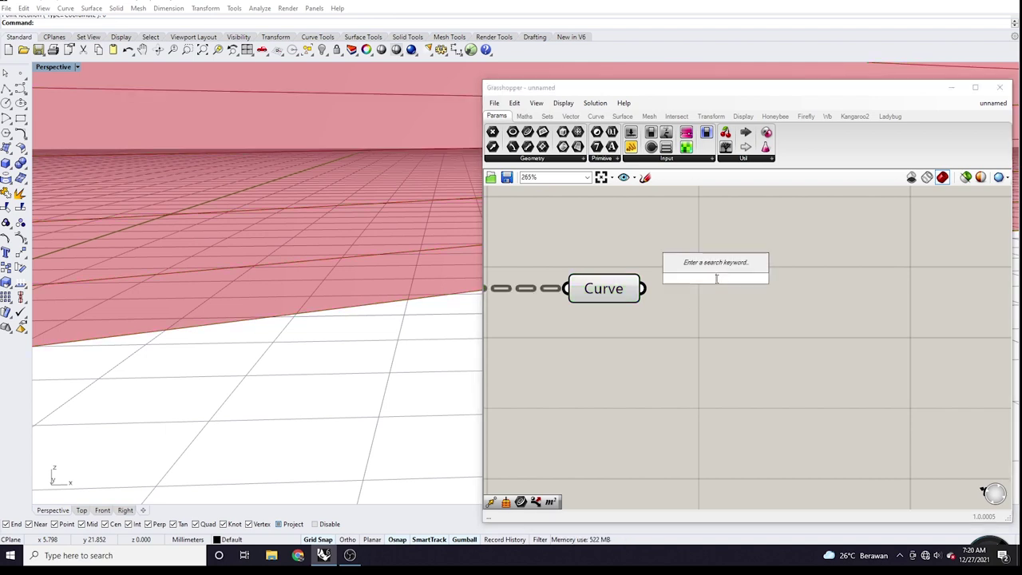
{"action": "type", "text": "dis"}
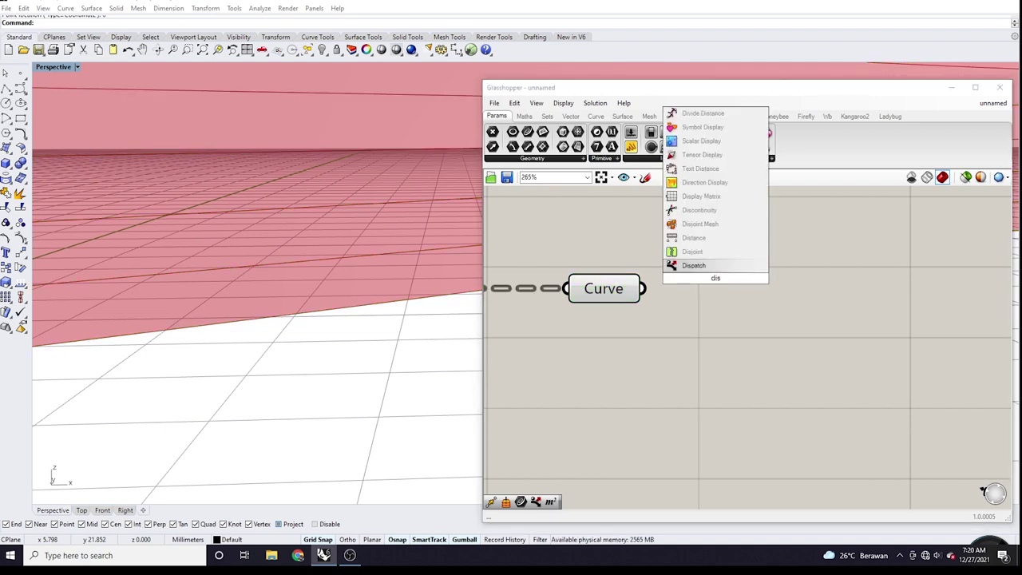
{"action": "left_click", "coordinate": [681, 268]}
{"action": "left_click_drag", "start_coordinate": [672, 289], "coordinate": [798, 331]}
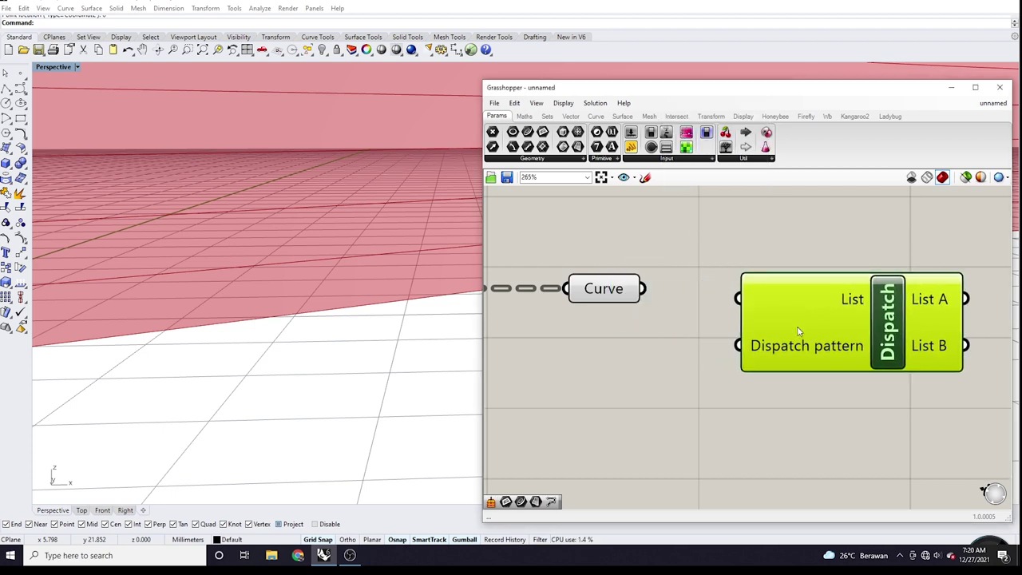
{"action": "left_click_drag", "start_coordinate": [649, 299], "coordinate": [738, 299]}
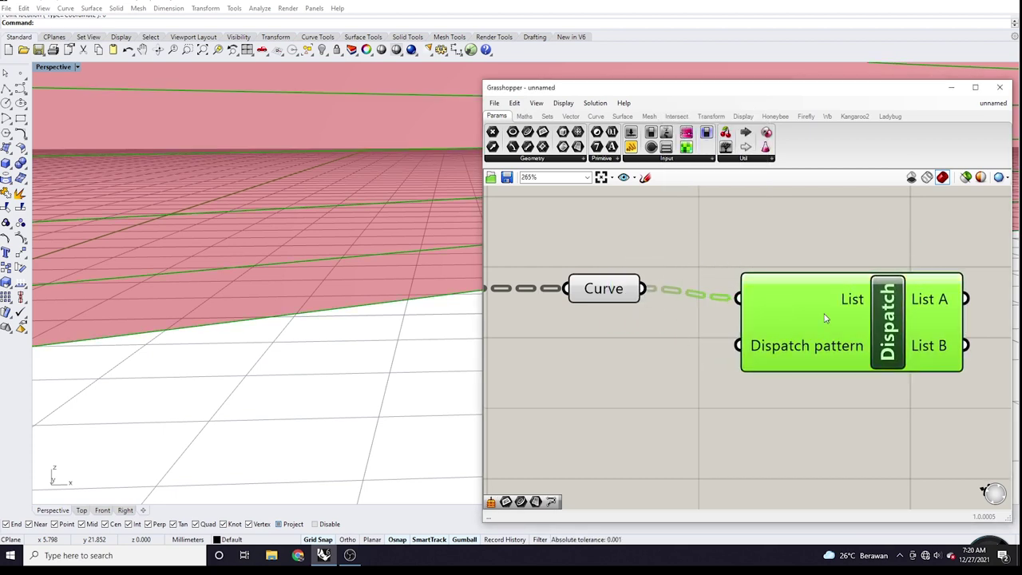
{"action": "left_click_drag", "start_coordinate": [826, 318], "coordinate": [832, 299]}
{"action": "scroll", "coordinate": [651, 312], "scroll_direction": "down", "scroll_amount": 3}
{"action": "scroll", "coordinate": [864, 301], "scroll_direction": "up", "scroll_amount": 4}
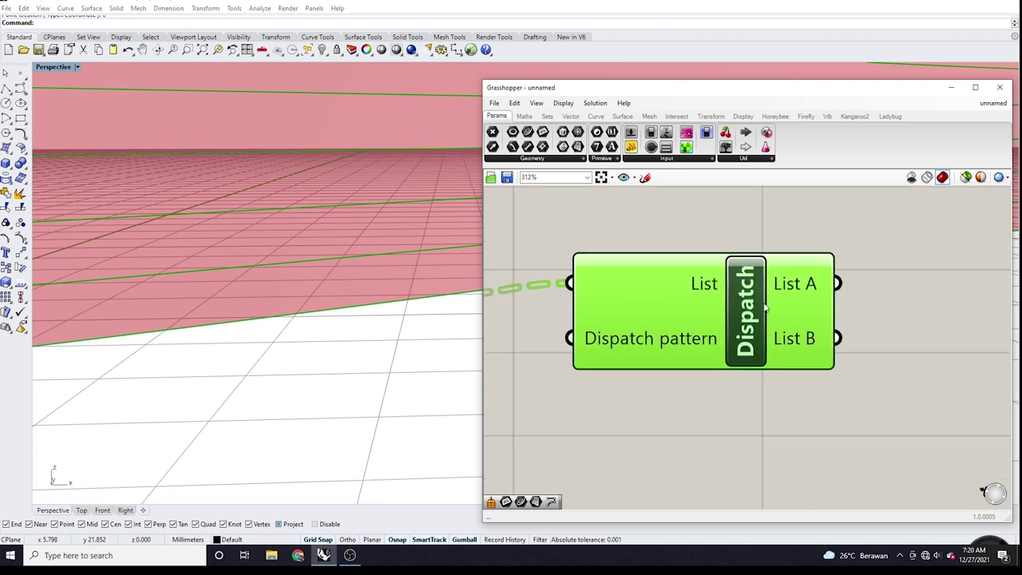
Step: Add a Curve parameter beside the Dispatch component and feed the List A output into it
{"action": "scroll", "coordinate": [652, 306], "scroll_direction": "down", "scroll_amount": 4}
{"action": "scroll", "coordinate": [788, 303], "scroll_direction": "up", "scroll_amount": 4}
{"action": "scroll", "coordinate": [778, 308], "scroll_direction": "down", "scroll_amount": 3}
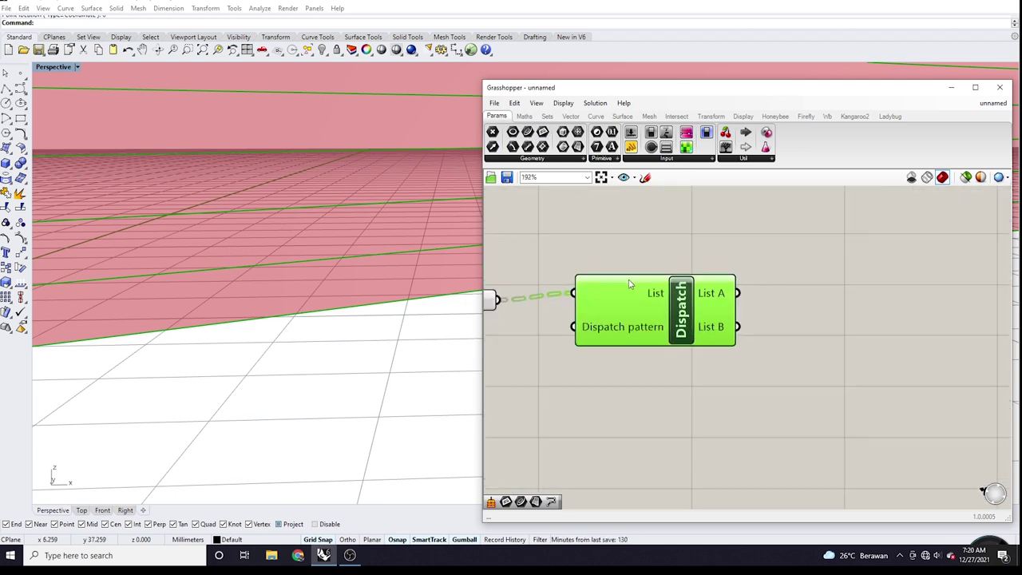
{"action": "scroll", "coordinate": [630, 285], "scroll_direction": "up", "scroll_amount": 2}
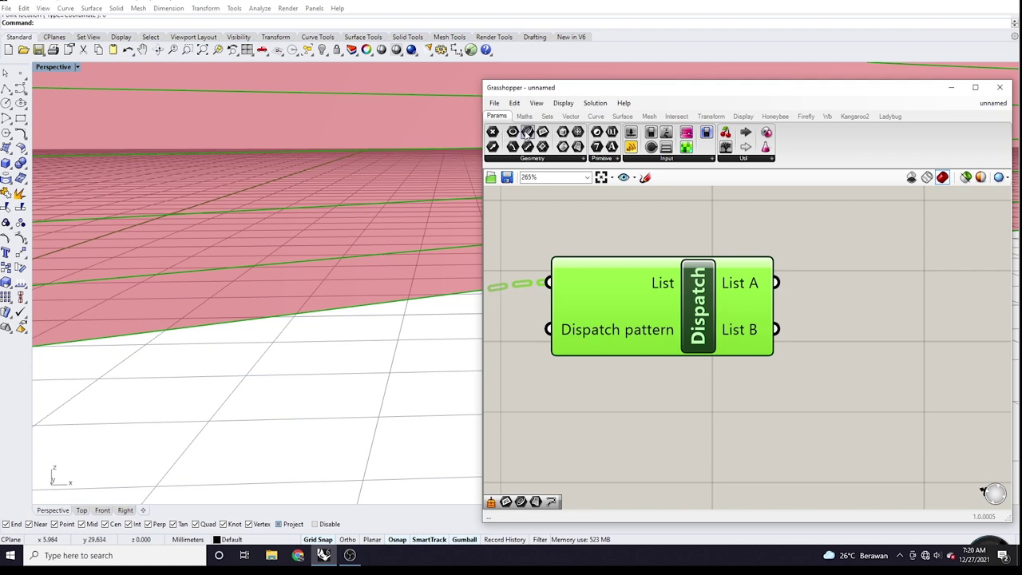
{"action": "left_click_drag", "start_coordinate": [527, 132], "coordinate": [896, 288]}
{"action": "left_click_drag", "start_coordinate": [777, 281], "coordinate": [863, 279]}
{"action": "scroll", "coordinate": [702, 304], "scroll_direction": "down", "scroll_amount": 1}
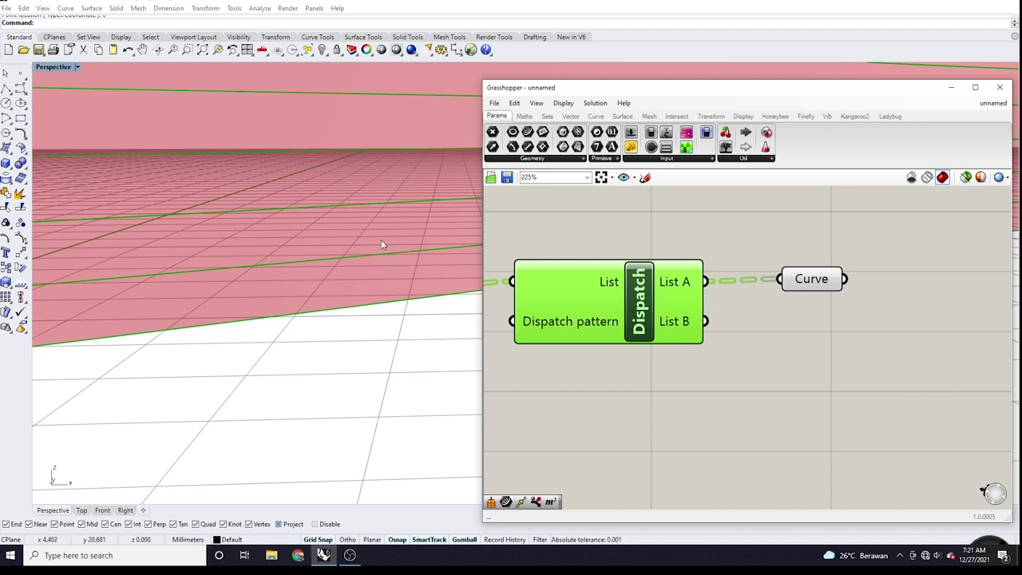
Step: Duplicate the Curve parameter below the first, connect List B to the copy, and move the List A parameter clear of it
{"action": "scroll", "coordinate": [796, 302], "scroll_direction": "up", "scroll_amount": 1}
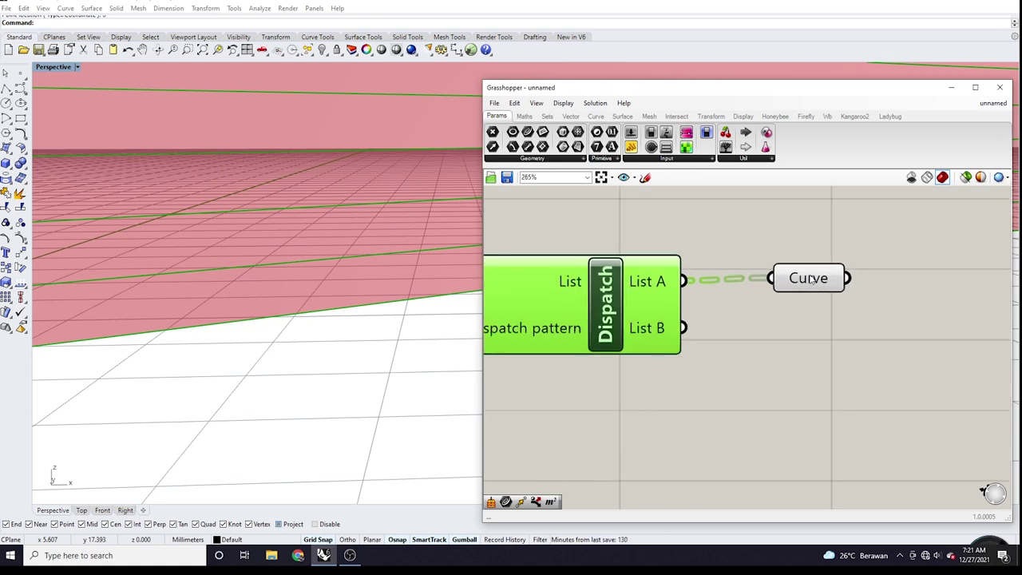
{"action": "left_click", "coordinate": [811, 278]}
{"action": "left_click_drag", "start_coordinate": [811, 278], "coordinate": [816, 335], "text": "alt"}
{"action": "left_click_drag", "start_coordinate": [684, 328], "coordinate": [787, 330]}
{"action": "left_click_drag", "start_coordinate": [816, 285], "coordinate": [843, 278]}
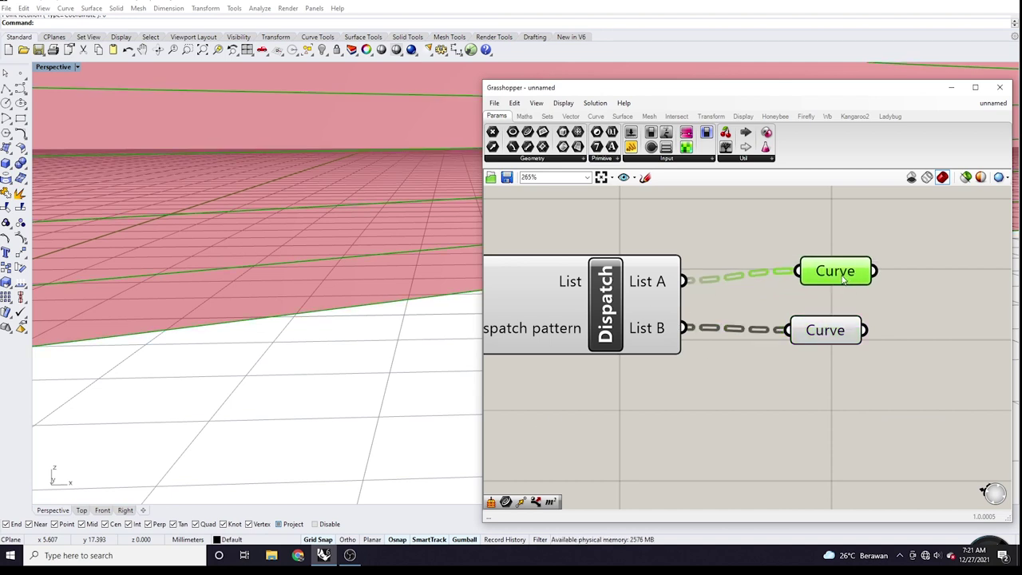
Step: Examine which contour curves on the surface belong to the List A and List B Curve parameters
{"action": "left_click", "coordinate": [827, 329]}
{"action": "left_click", "coordinate": [827, 293]}
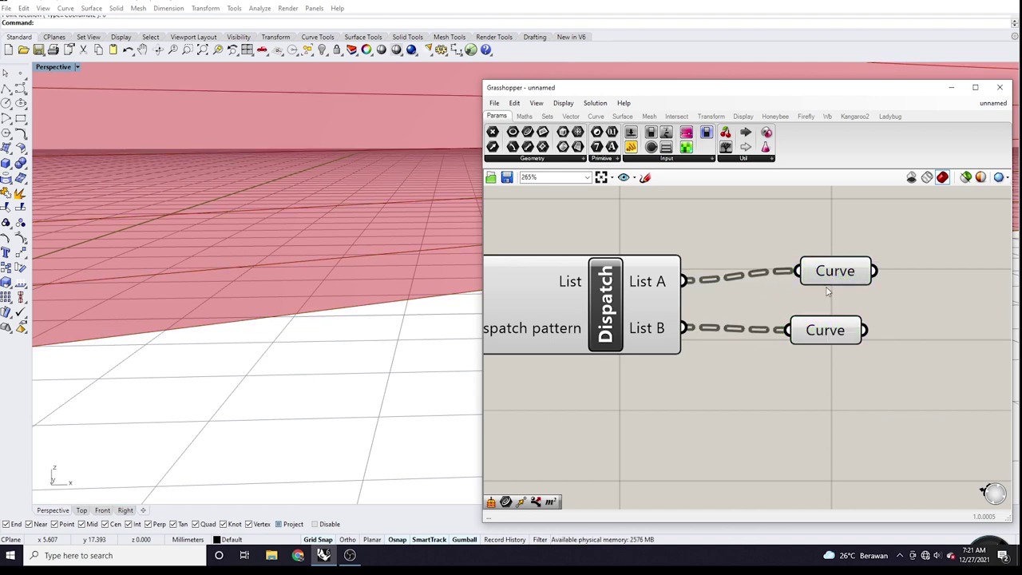
{"action": "scroll", "coordinate": [760, 316], "scroll_direction": "down", "scroll_amount": 5}
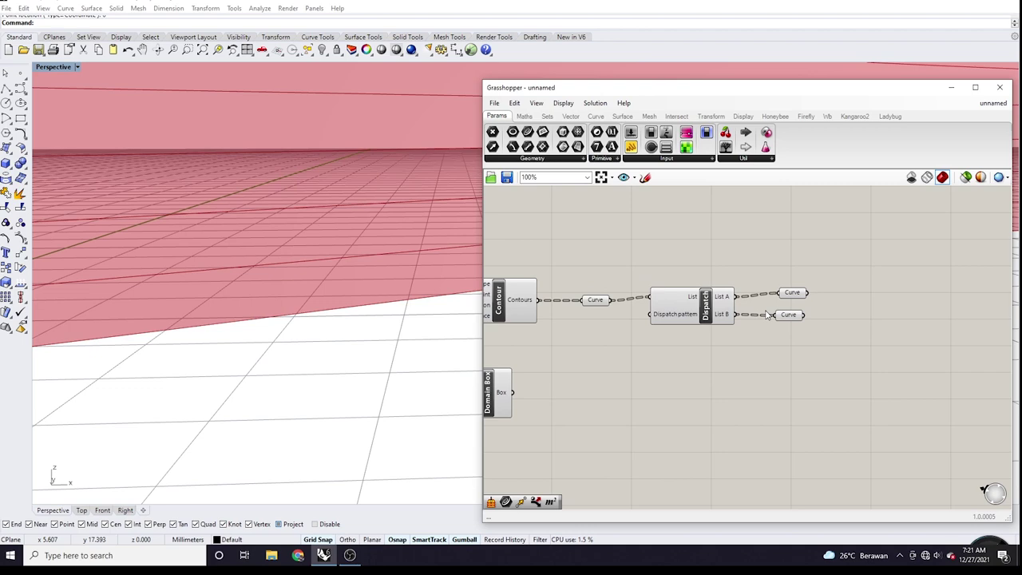
{"action": "scroll", "coordinate": [351, 291], "scroll_direction": "down", "scroll_amount": 5}
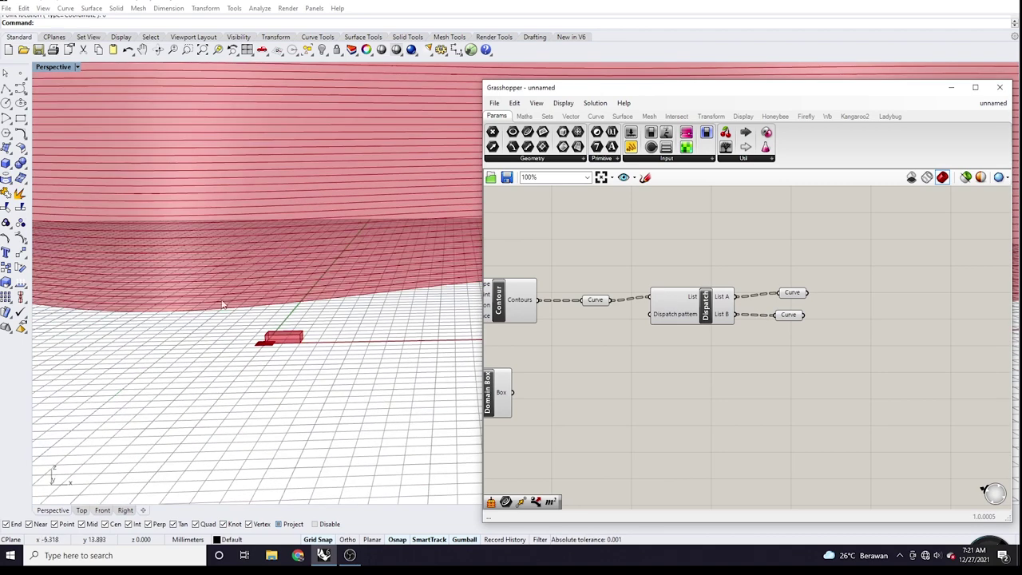
{"action": "scroll", "coordinate": [713, 314], "scroll_direction": "up", "scroll_amount": 1}
{"action": "left_click", "coordinate": [808, 291]}
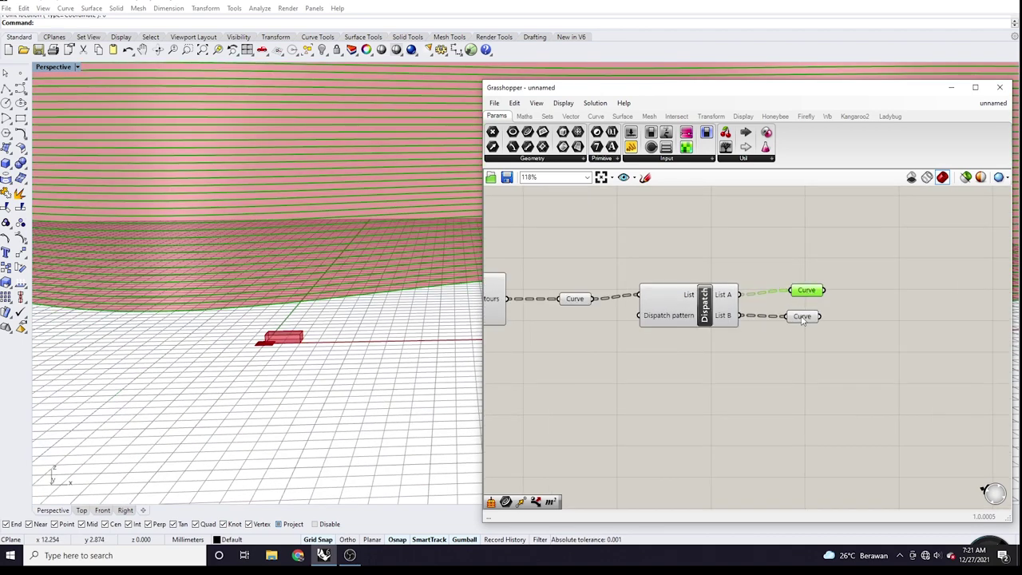
{"action": "left_click", "coordinate": [803, 316]}
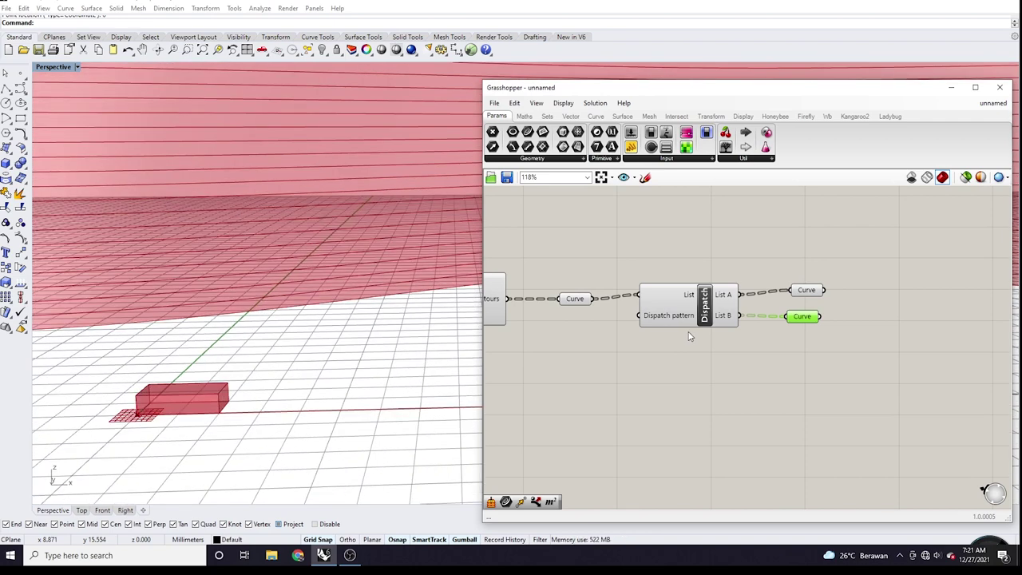
{"action": "scroll", "coordinate": [766, 323], "scroll_direction": "down", "scroll_amount": 2}
{"action": "scroll", "coordinate": [771, 322], "scroll_direction": "up", "scroll_amount": 5}
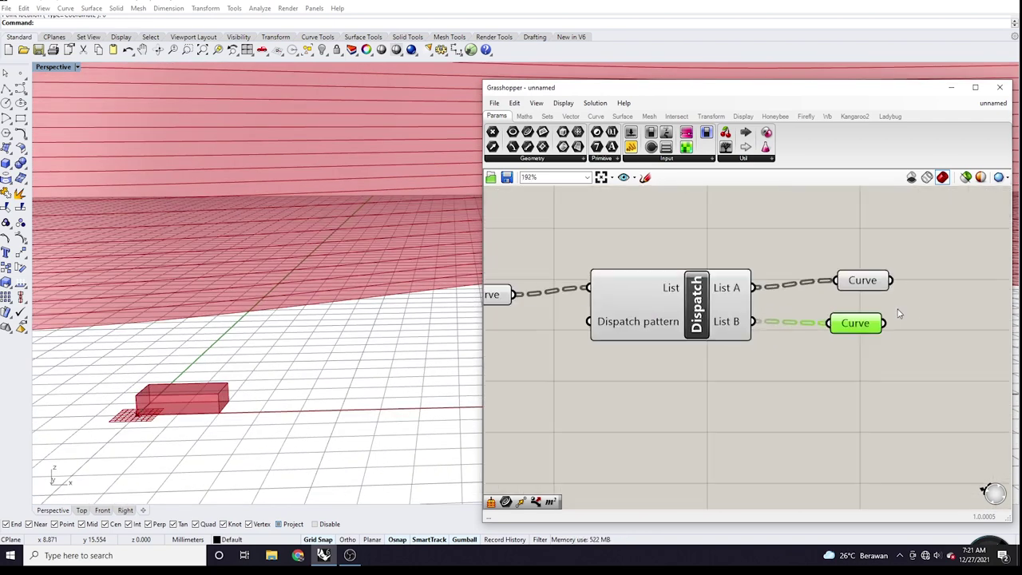
Step: Realign the two Curve parameters beside the Dispatch outputs and check the selection of each one
{"action": "left_click_drag", "start_coordinate": [867, 288], "coordinate": [848, 287]}
{"action": "left_click", "coordinate": [839, 369]}
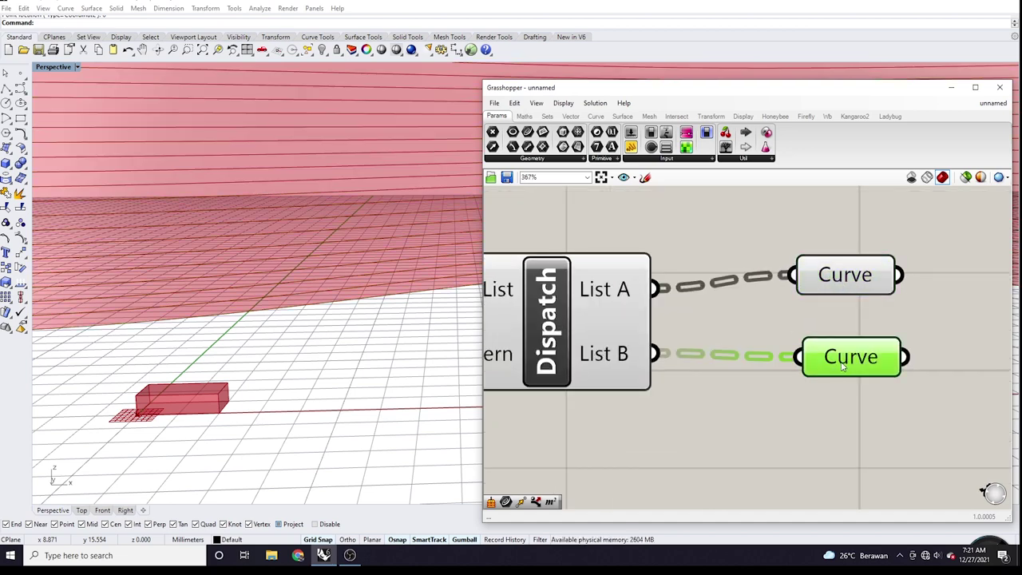
{"action": "left_click", "coordinate": [847, 275]}
{"action": "left_click", "coordinate": [838, 365]}
Step: Flatten the Contours output of the Contour component
{"action": "scroll", "coordinate": [859, 310], "scroll_direction": "down", "scroll_amount": 6}
{"action": "scroll", "coordinate": [623, 301], "scroll_direction": "up", "scroll_amount": 3}
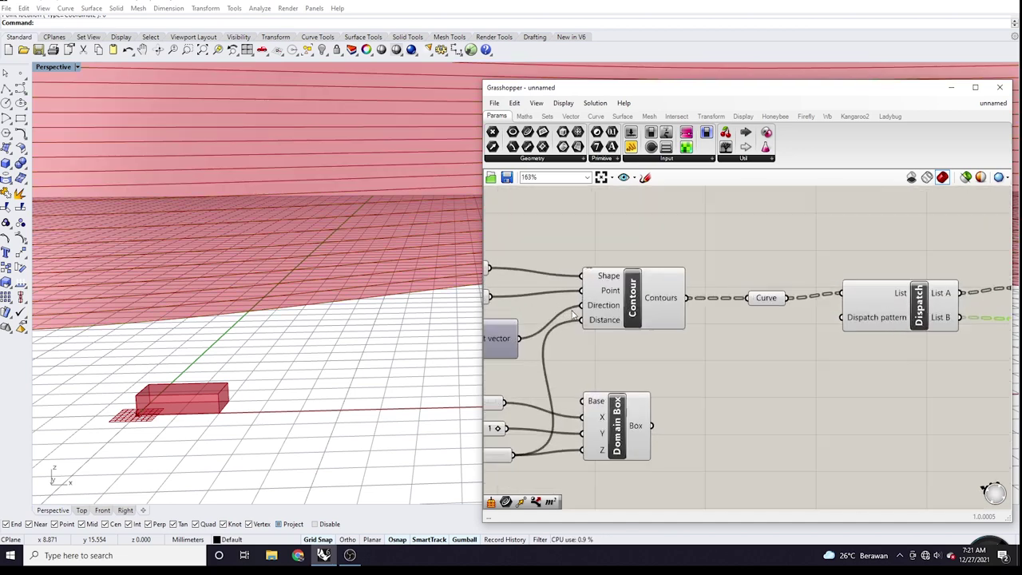
{"action": "left_click", "coordinate": [698, 295]}
{"action": "scroll", "coordinate": [701, 295], "scroll_direction": "up", "scroll_amount": 2}
{"action": "right_click", "coordinate": [700, 296]}
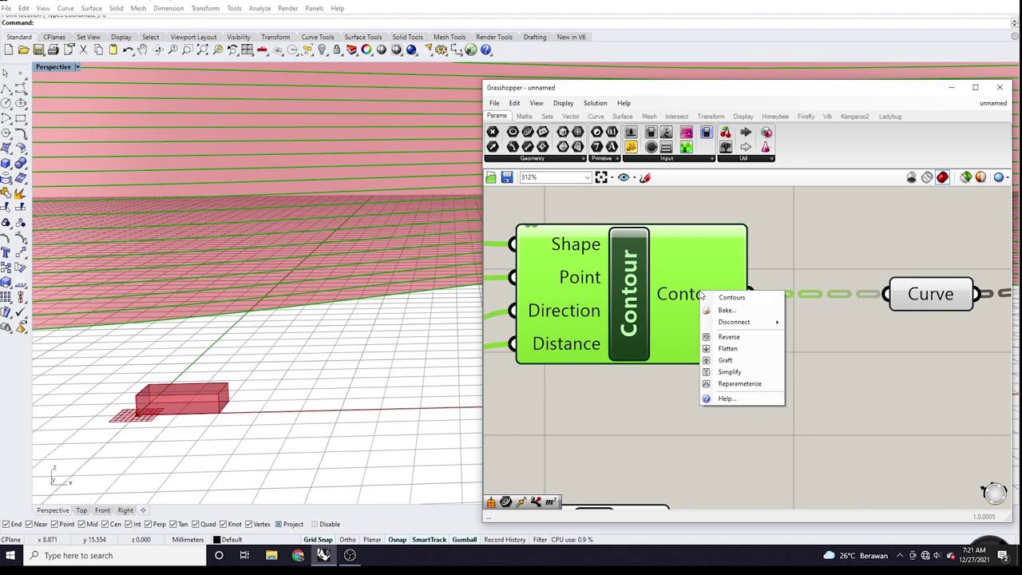
{"action": "left_click", "coordinate": [682, 302]}
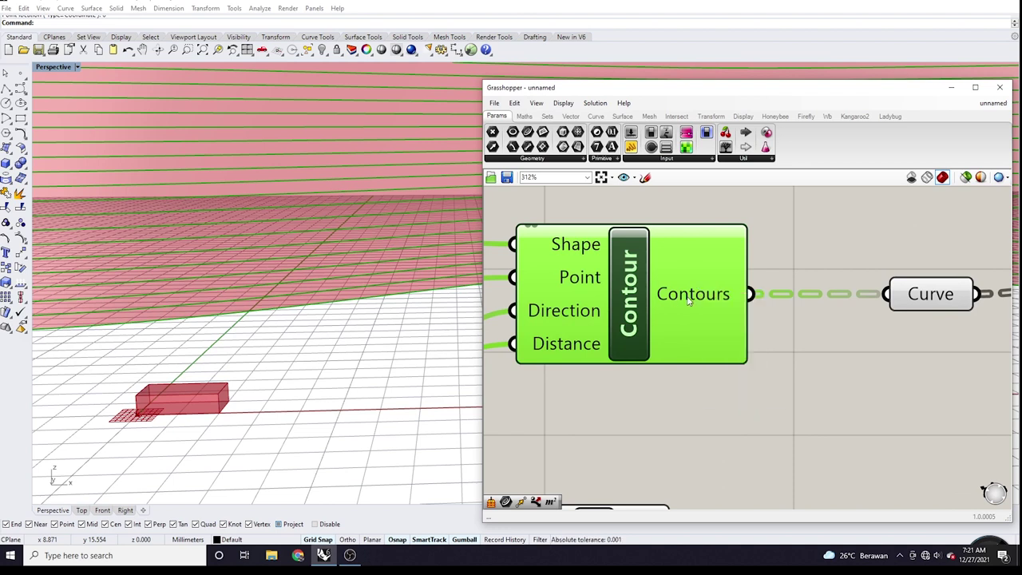
{"action": "right_click", "coordinate": [687, 296]}
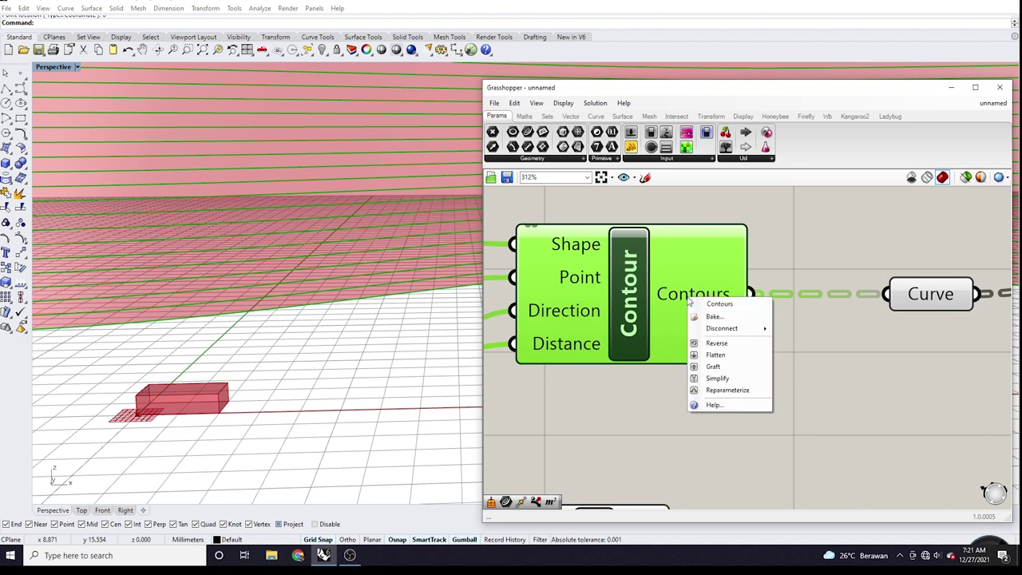
{"action": "left_click", "coordinate": [713, 356]}
Step: Compare the curves in the List A and List B parameters by highlighting each set alternately on the surface
{"action": "scroll", "coordinate": [823, 361], "scroll_direction": "down", "scroll_amount": 5}
{"action": "scroll", "coordinate": [822, 361], "scroll_direction": "up", "scroll_amount": 3}
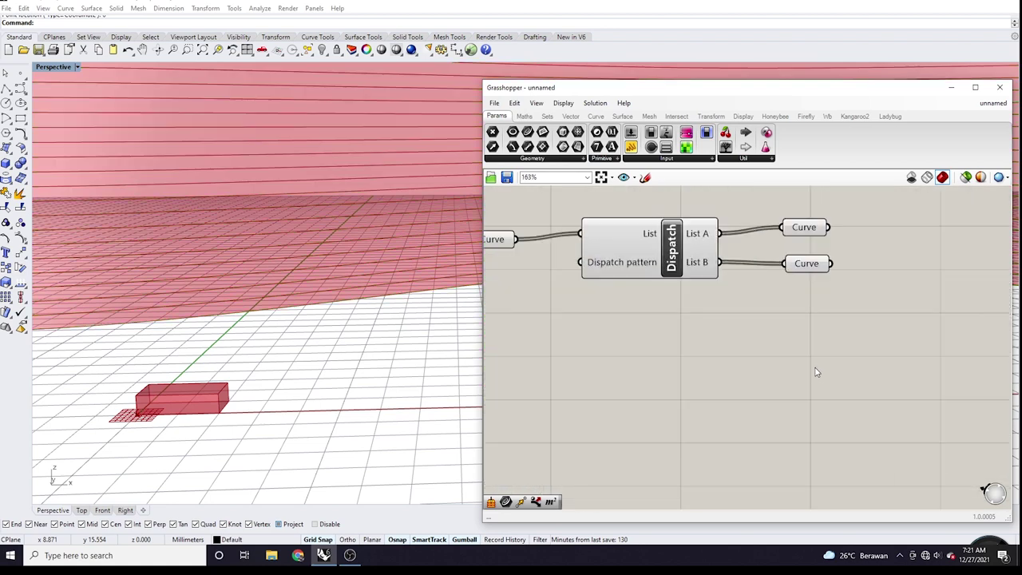
{"action": "scroll", "coordinate": [389, 254], "scroll_direction": "up", "scroll_amount": 3}
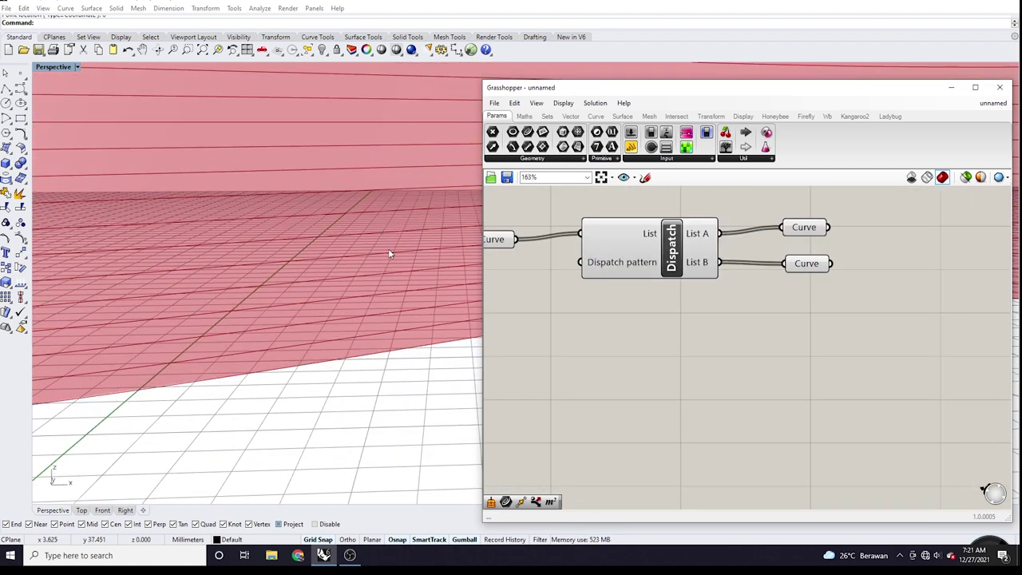
{"action": "left_click", "coordinate": [805, 230]}
{"action": "left_click", "coordinate": [808, 266]}
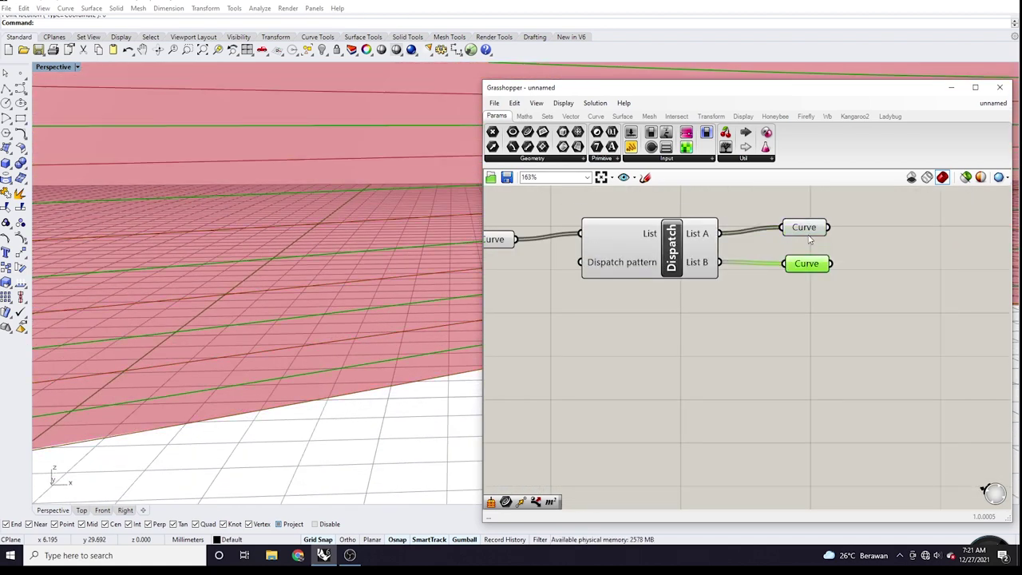
{"action": "left_click", "coordinate": [806, 229]}
{"action": "left_click", "coordinate": [807, 264]}
{"action": "left_click", "coordinate": [805, 230]}
{"action": "left_click", "coordinate": [807, 269]}
{"action": "left_click", "coordinate": [804, 229]}
{"action": "left_click", "coordinate": [806, 266]}
Step: Inspect the dispatched contour rows on the surface up close and in relation to the brick box
{"action": "scroll", "coordinate": [662, 288], "scroll_direction": "down", "scroll_amount": 2}
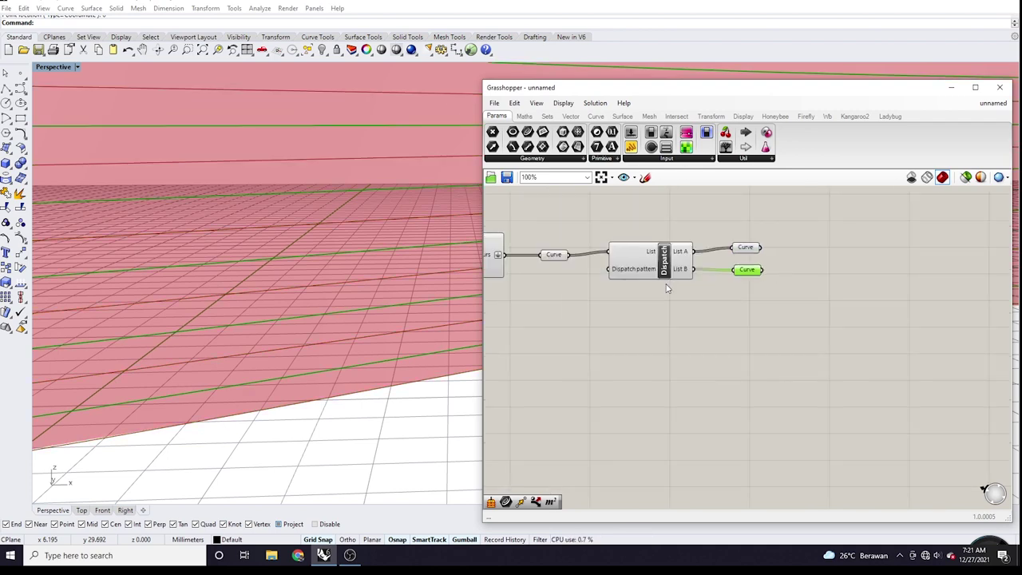
{"action": "scroll", "coordinate": [668, 288], "scroll_direction": "down", "scroll_amount": 1}
{"action": "scroll", "coordinate": [345, 325], "scroll_direction": "down", "scroll_amount": 4}
{"action": "scroll", "coordinate": [295, 358], "scroll_direction": "up", "scroll_amount": 4}
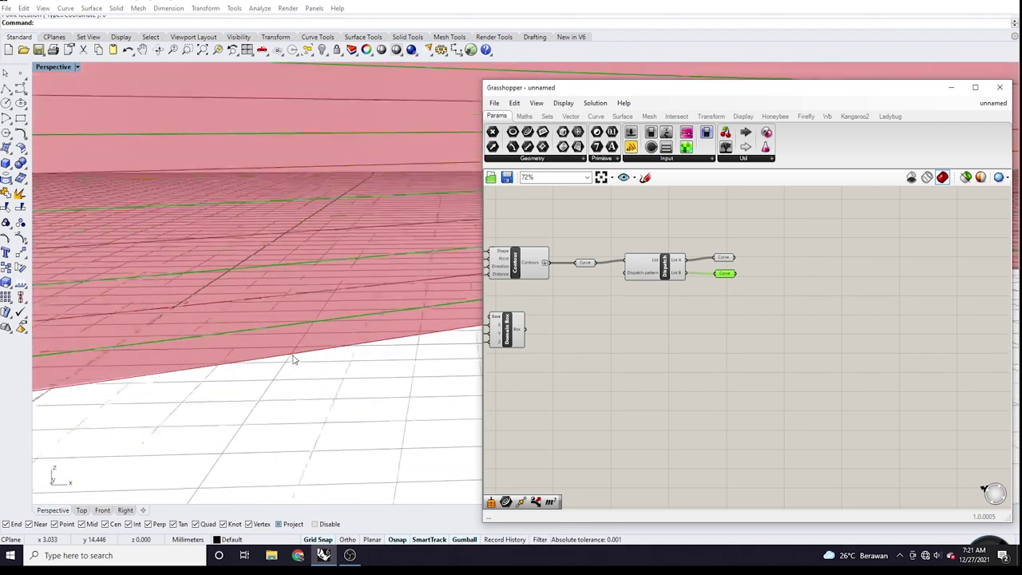
{"action": "scroll", "coordinate": [358, 372], "scroll_direction": "down", "scroll_amount": 5}
{"action": "scroll", "coordinate": [369, 357], "scroll_direction": "up", "scroll_amount": 4}
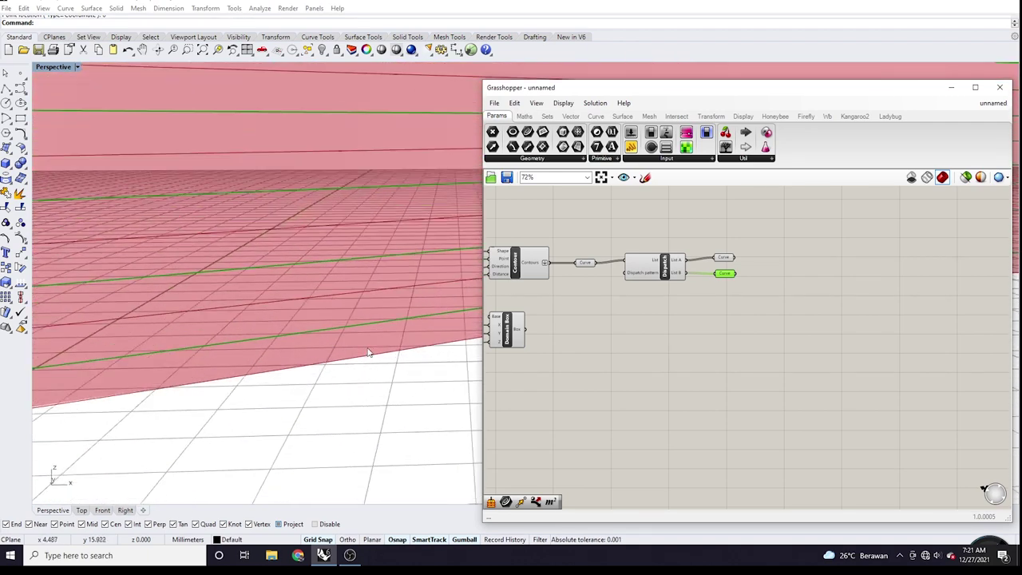
{"action": "scroll", "coordinate": [745, 266], "scroll_direction": "up", "scroll_amount": 1}
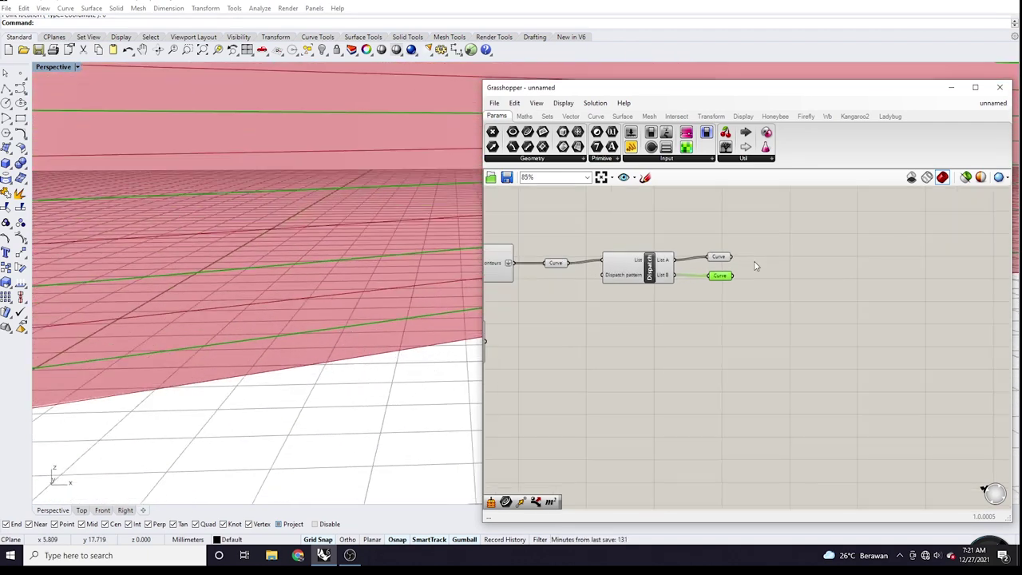
{"action": "scroll", "coordinate": [760, 271], "scroll_direction": "up", "scroll_amount": 5}
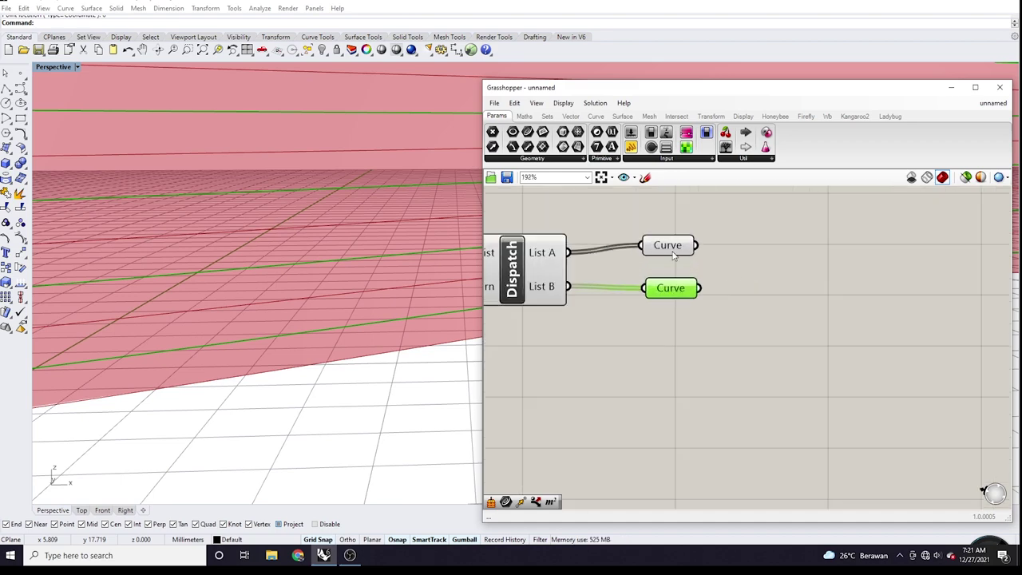
{"action": "left_click", "coordinate": [669, 247]}
{"action": "scroll", "coordinate": [318, 289], "scroll_direction": "up", "scroll_amount": 1}
{"action": "scroll", "coordinate": [317, 289], "scroll_direction": "down", "scroll_amount": 3}
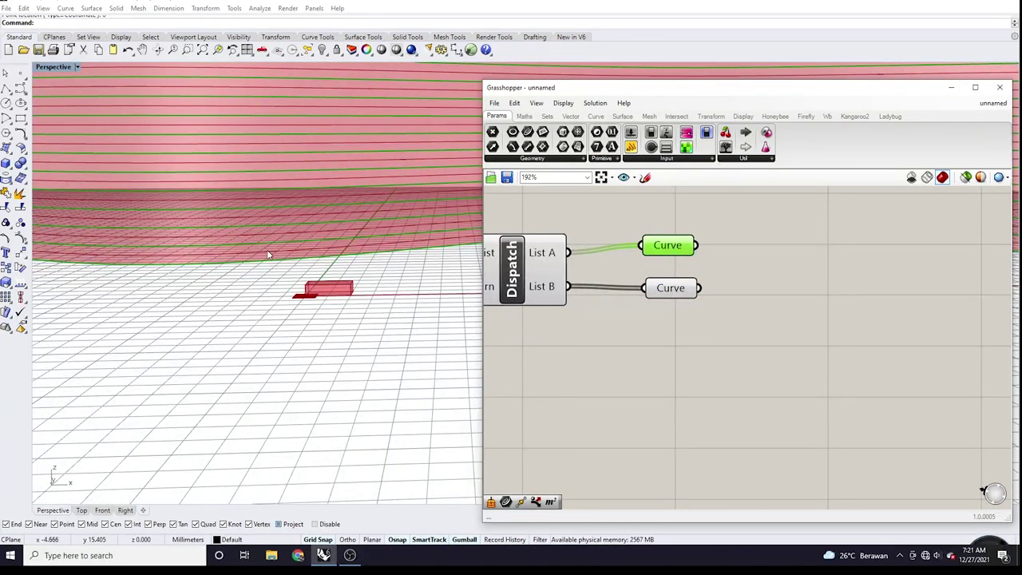
{"action": "scroll", "coordinate": [719, 264], "scroll_direction": "up", "scroll_amount": 4}
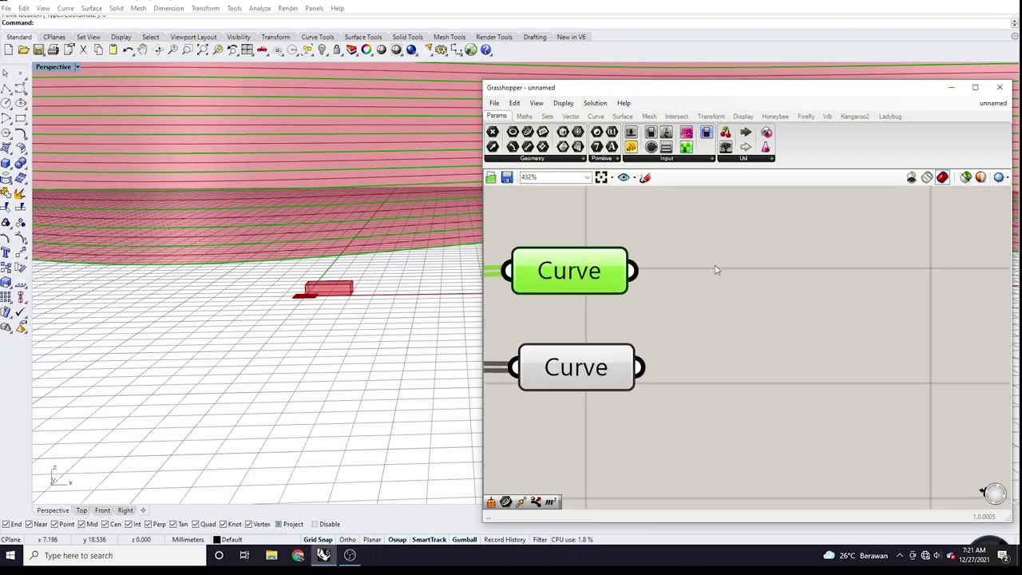
Step: Find components matching "horiz" and place a Horizontal Frames component beside the two Curve parameters
{"action": "double_click", "coordinate": [818, 292]}
{"action": "scroll", "coordinate": [708, 284], "scroll_direction": "down", "scroll_amount": 1}
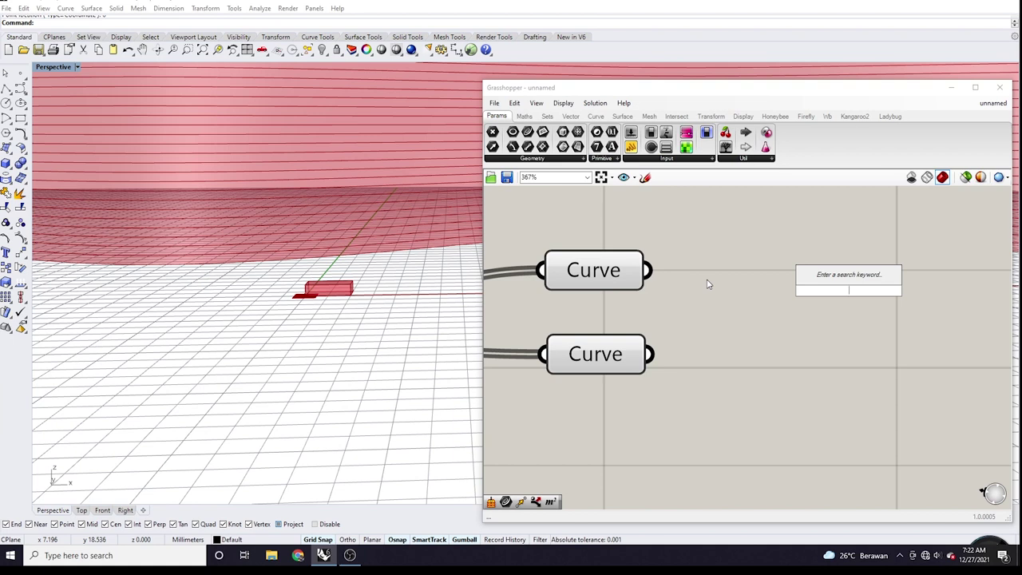
{"action": "type", "text": "horiz"}
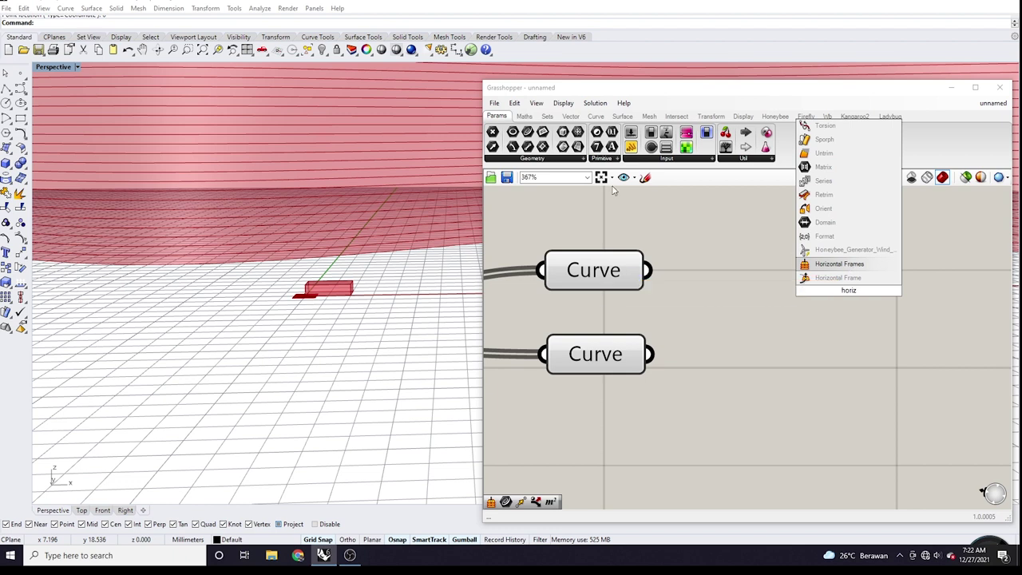
{"action": "left_click", "coordinate": [622, 117]}
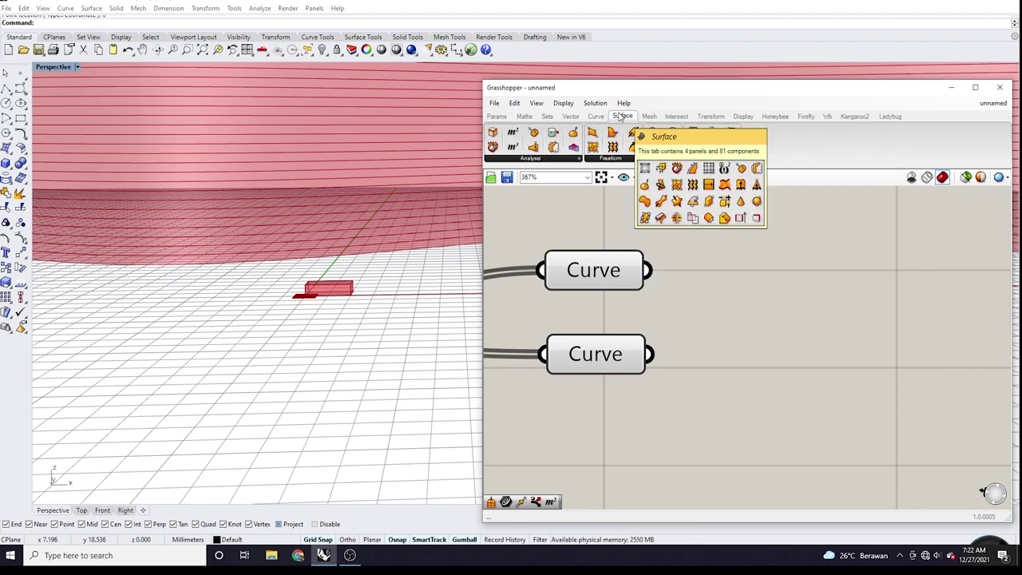
{"action": "left_click", "coordinate": [644, 118]}
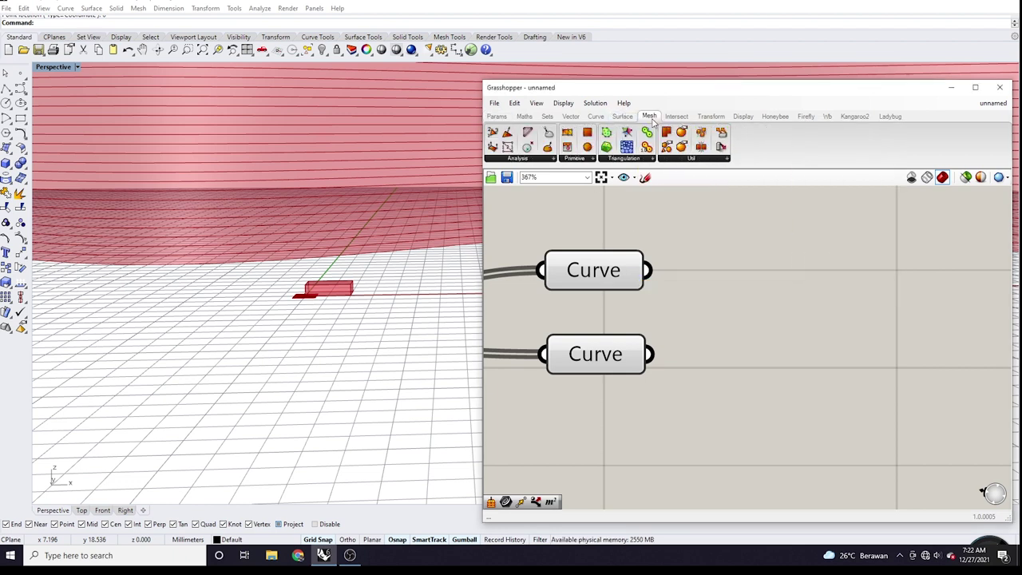
{"action": "left_click", "coordinate": [595, 117]}
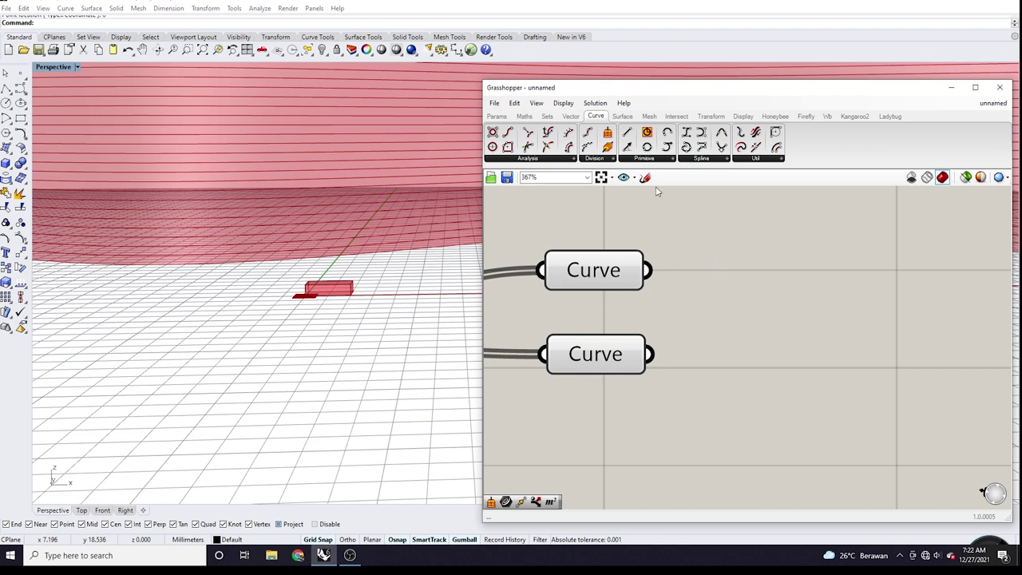
{"action": "left_click_drag", "start_coordinate": [587, 147], "coordinate": [864, 301]}
{"action": "scroll", "coordinate": [763, 289], "scroll_direction": "down", "scroll_amount": 3}
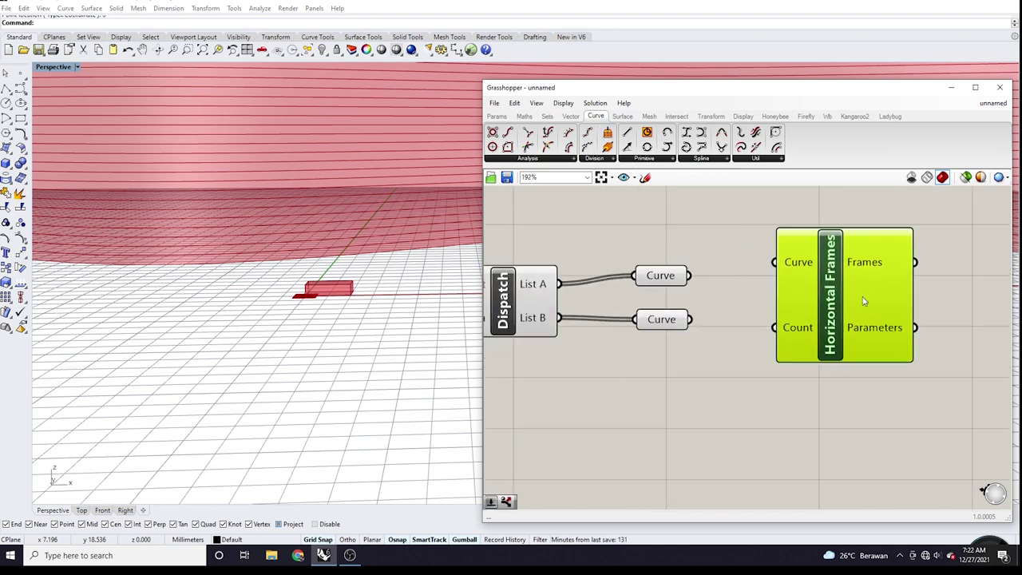
Step: Connect the List A Curve parameter to the Curve input of Horizontal Frames and shift the List B Curve parameter slightly down
{"action": "left_click", "coordinate": [660, 276]}
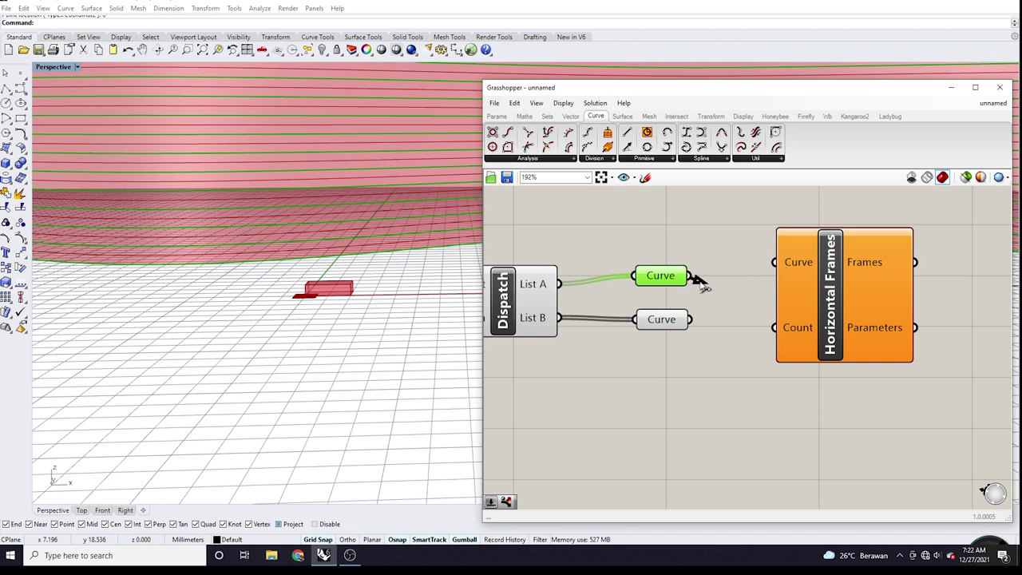
{"action": "left_click_drag", "start_coordinate": [696, 281], "coordinate": [774, 262]}
{"action": "left_click_drag", "start_coordinate": [669, 320], "coordinate": [669, 329]}
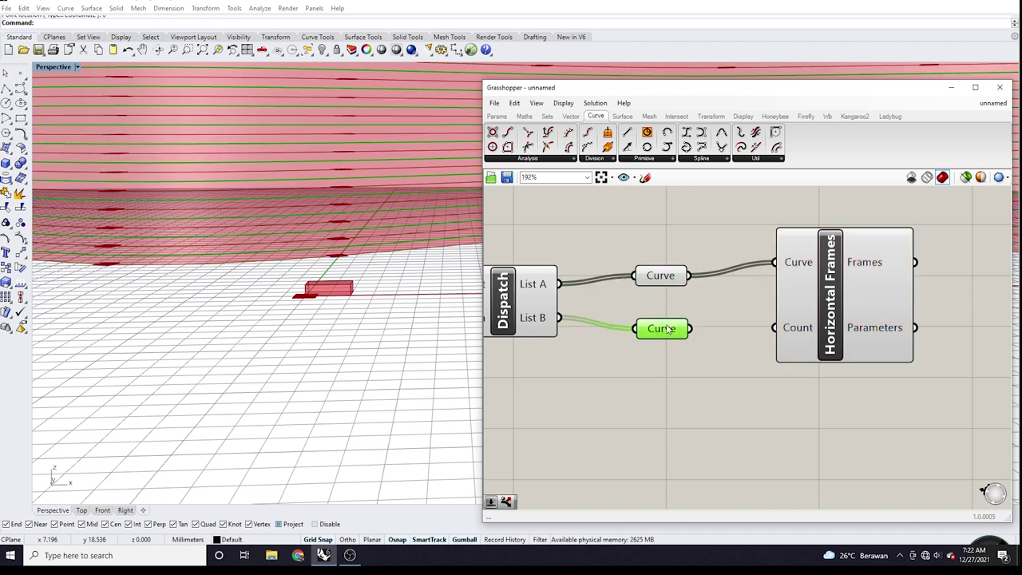
{"action": "scroll", "coordinate": [809, 342], "scroll_direction": "up", "scroll_amount": 2}
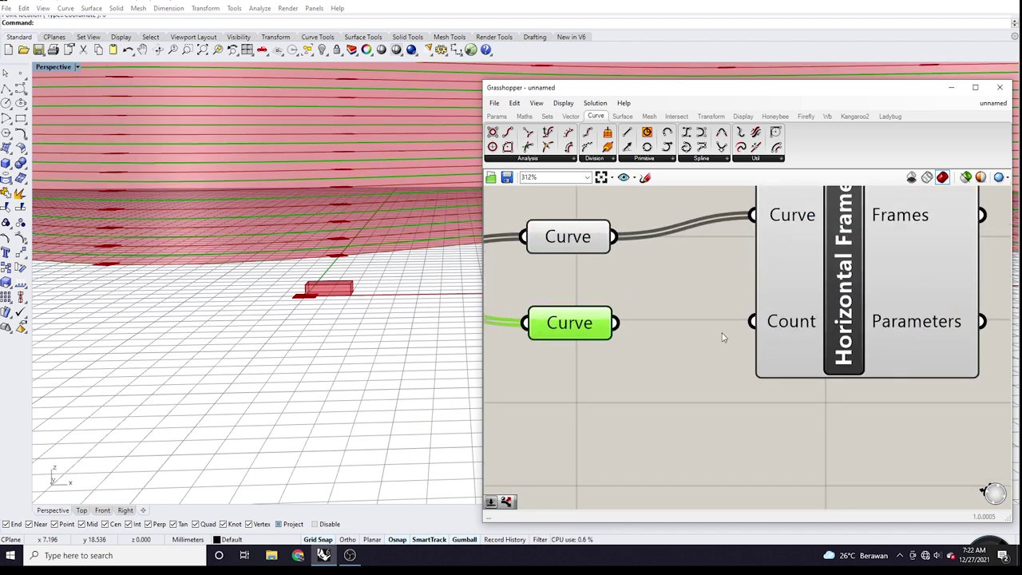
Step: Duplicate the Horizontal Frames component below the original and connect the List B Curve parameter to the copy's Curve input
{"action": "scroll", "coordinate": [718, 313], "scroll_direction": "down", "scroll_amount": 3}
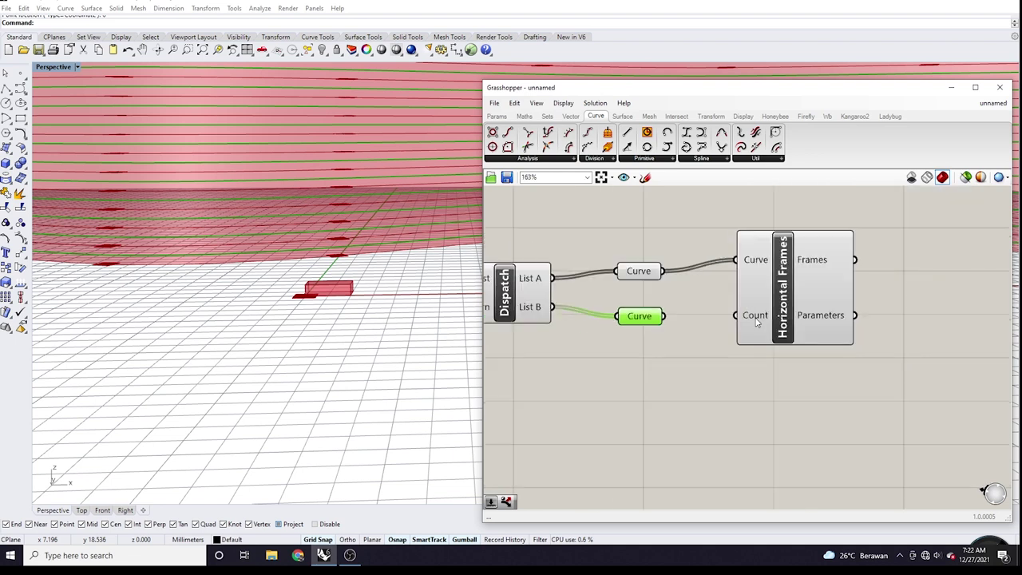
{"action": "left_click", "coordinate": [755, 320]}
{"action": "left_click_drag", "start_coordinate": [771, 318], "coordinate": [783, 277]}
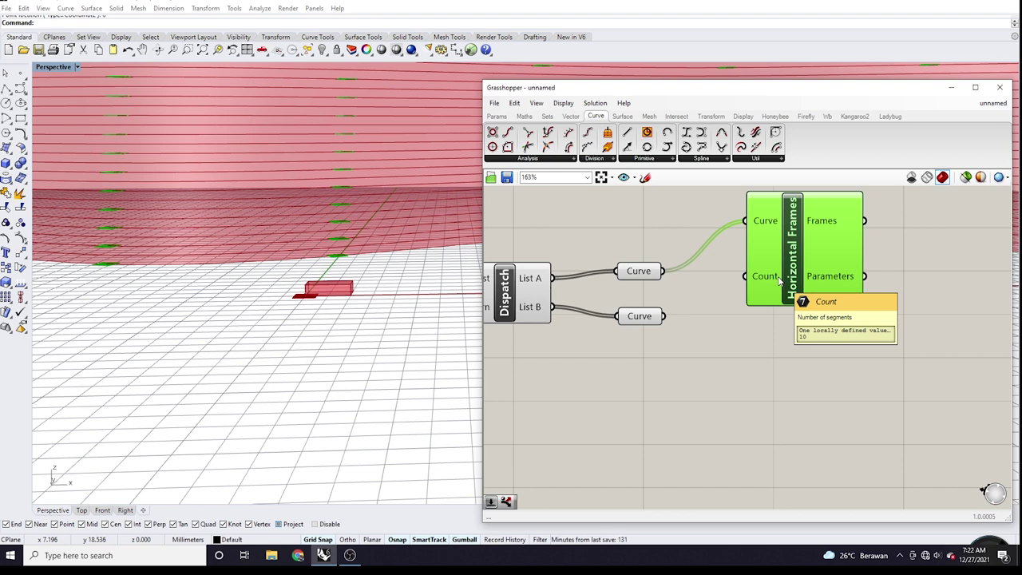
{"action": "key", "text": "ctrl+c"}
{"action": "key", "text": "ctrl+v"}
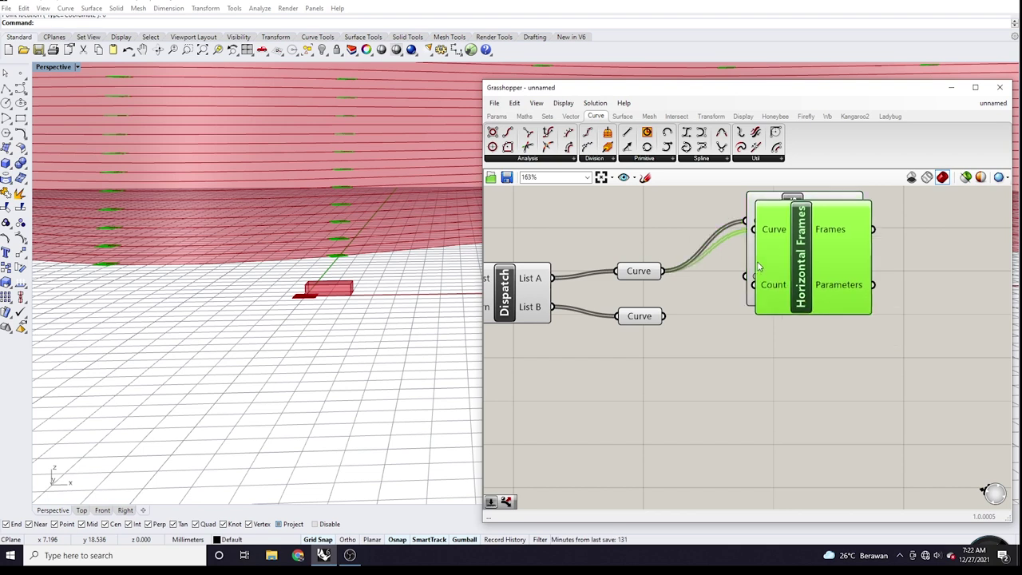
{"action": "left_click_drag", "start_coordinate": [774, 264], "coordinate": [773, 394]}
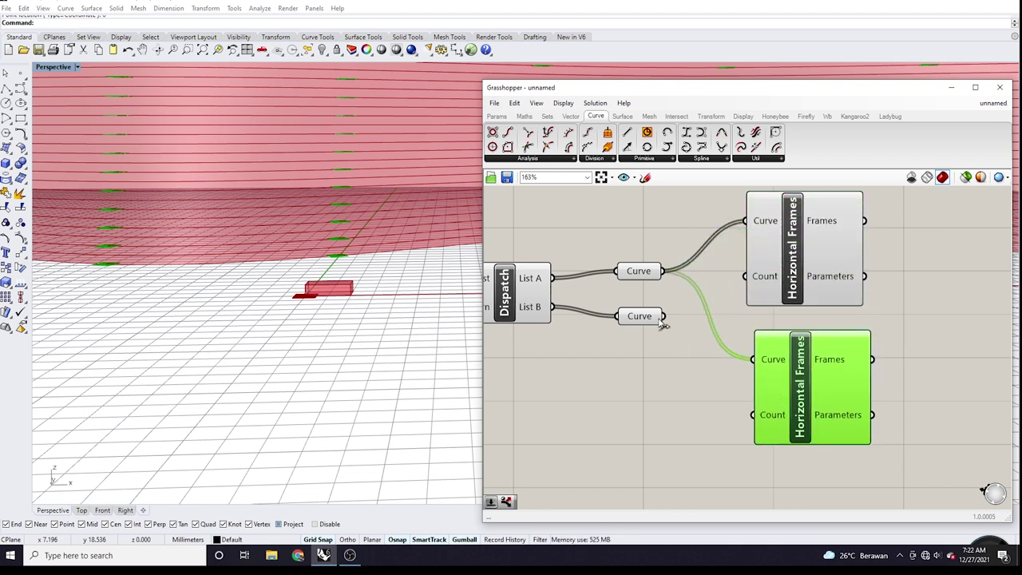
{"action": "left_click_drag", "start_coordinate": [662, 318], "coordinate": [750, 363], "text": "shift"}
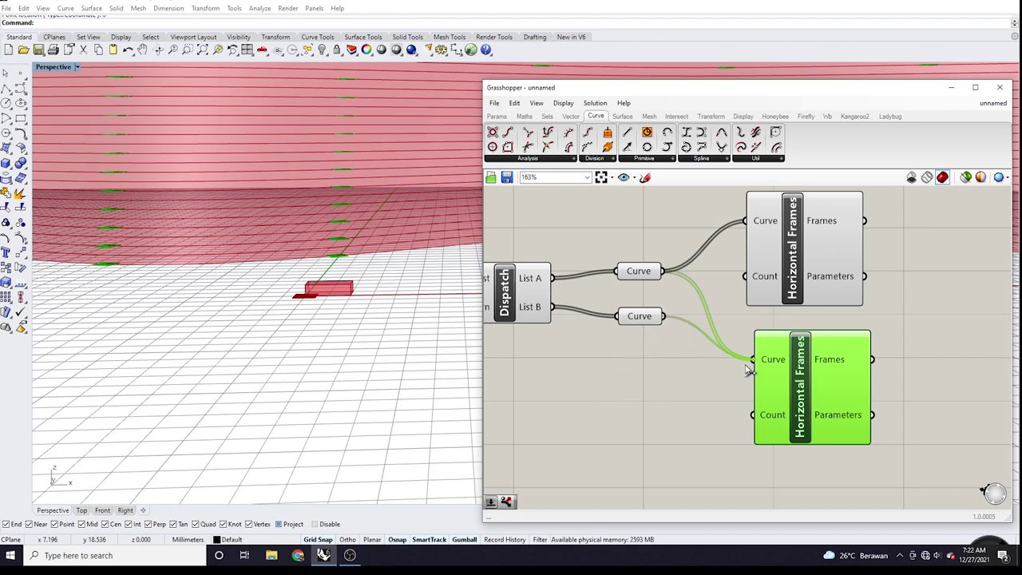
{"action": "scroll", "coordinate": [596, 300], "scroll_direction": "down", "scroll_amount": 2}
Step: Compare the frames of the two Horizontal Frames components by highlighting each set alternately on the surface
{"action": "left_click_drag", "start_coordinate": [751, 284], "coordinate": [773, 270]}
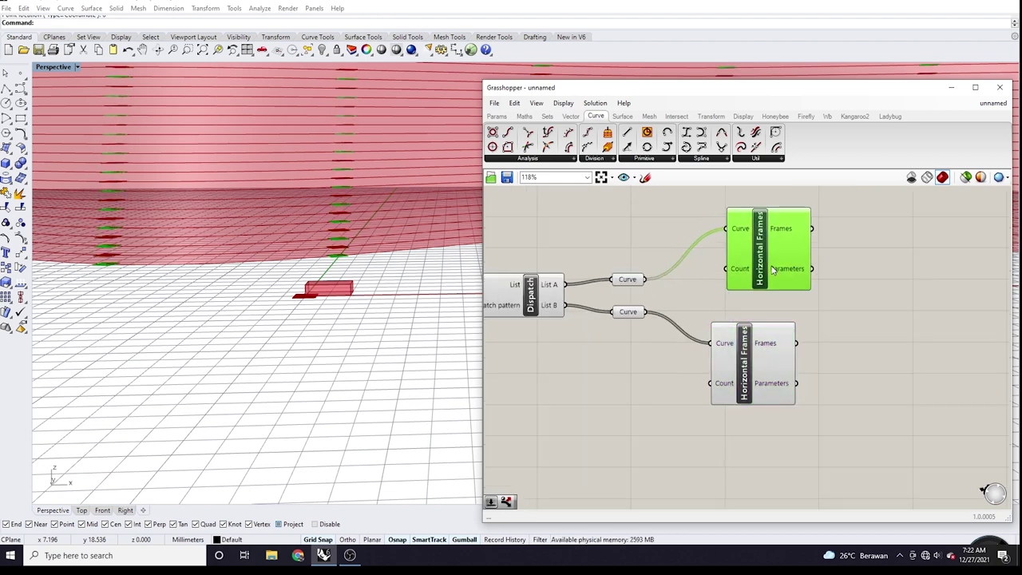
{"action": "left_click", "coordinate": [735, 360]}
{"action": "left_click", "coordinate": [755, 285]}
{"action": "scroll", "coordinate": [415, 256], "scroll_direction": "up", "scroll_amount": 3}
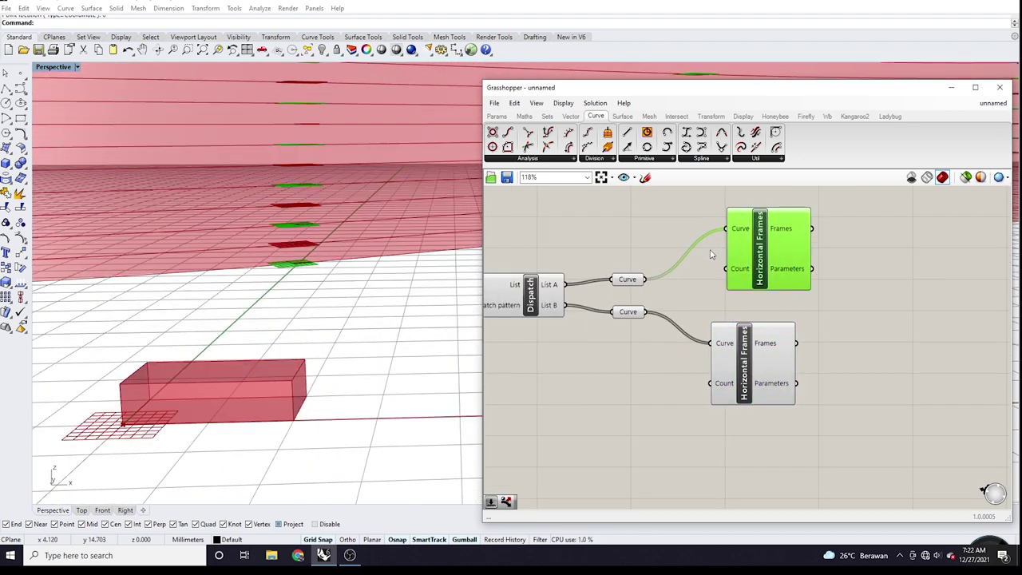
{"action": "left_click", "coordinate": [766, 344]}
{"action": "left_click", "coordinate": [773, 273]}
{"action": "left_click", "coordinate": [770, 357]}
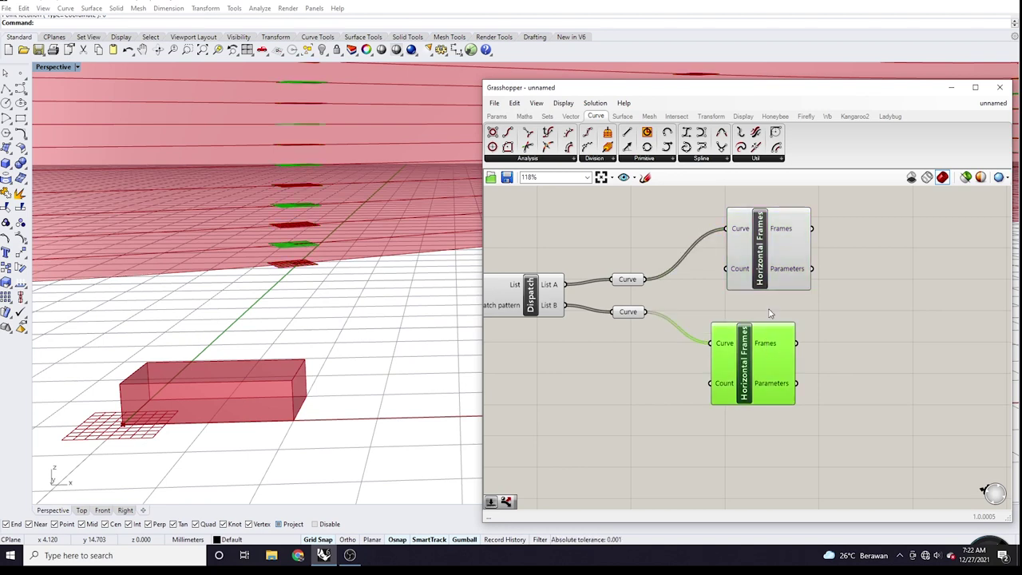
{"action": "left_click", "coordinate": [770, 281]}
{"action": "left_click", "coordinate": [761, 372]}
Step: Align the upper Horizontal Frames component above the lower one on the canvas
{"action": "left_click", "coordinate": [775, 258]}
{"action": "mouse_move", "coordinate": [774, 258]}
{"action": "left_mouse_down"}
{"action": "mouse_move", "coordinate": [750, 257]}
{"action": "mouse_move", "coordinate": [759, 257]}
{"action": "left_mouse_up"}
{"action": "left_click", "coordinate": [758, 352]}
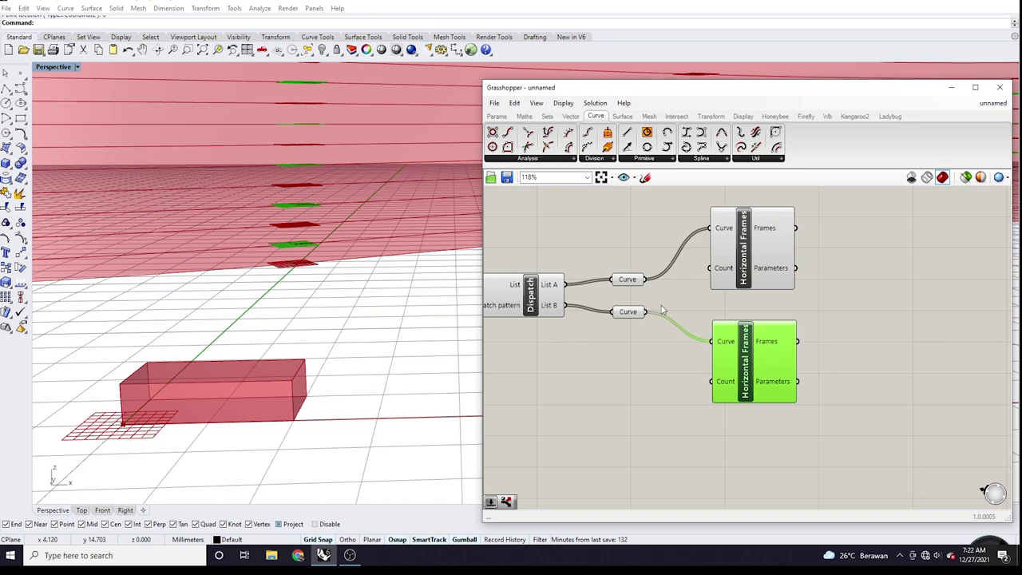
Step: Place a Dispatch component beside the Horizontal Frames pair and connect the upper Frames output to its List input
{"action": "scroll", "coordinate": [661, 310], "scroll_direction": "down", "scroll_amount": 2}
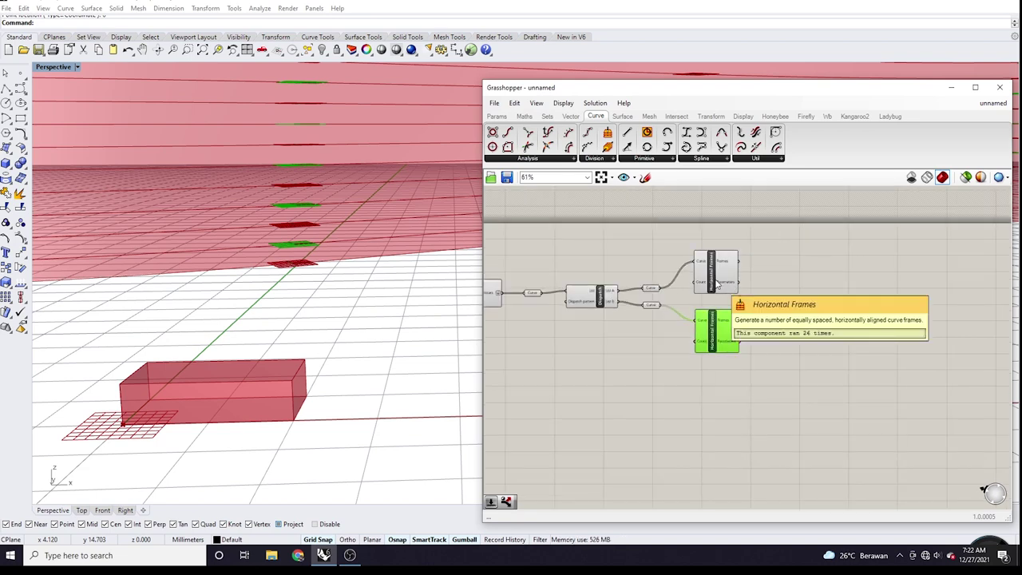
{"action": "scroll", "coordinate": [839, 279], "scroll_direction": "down", "scroll_amount": 3}
{"action": "scroll", "coordinate": [714, 290], "scroll_direction": "up", "scroll_amount": 4}
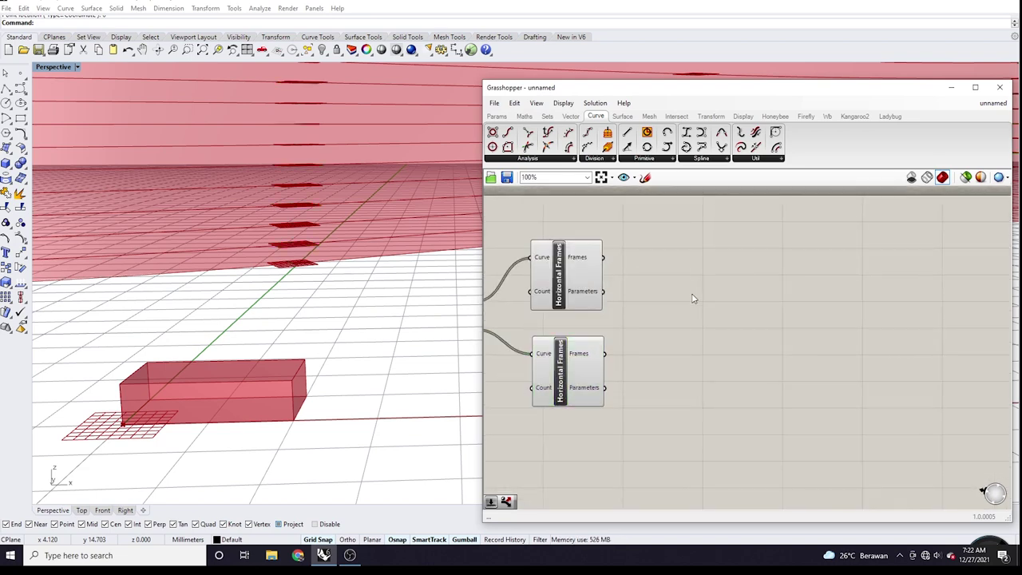
{"action": "double_click", "coordinate": [691, 296]}
{"action": "type", "text": "dis"}
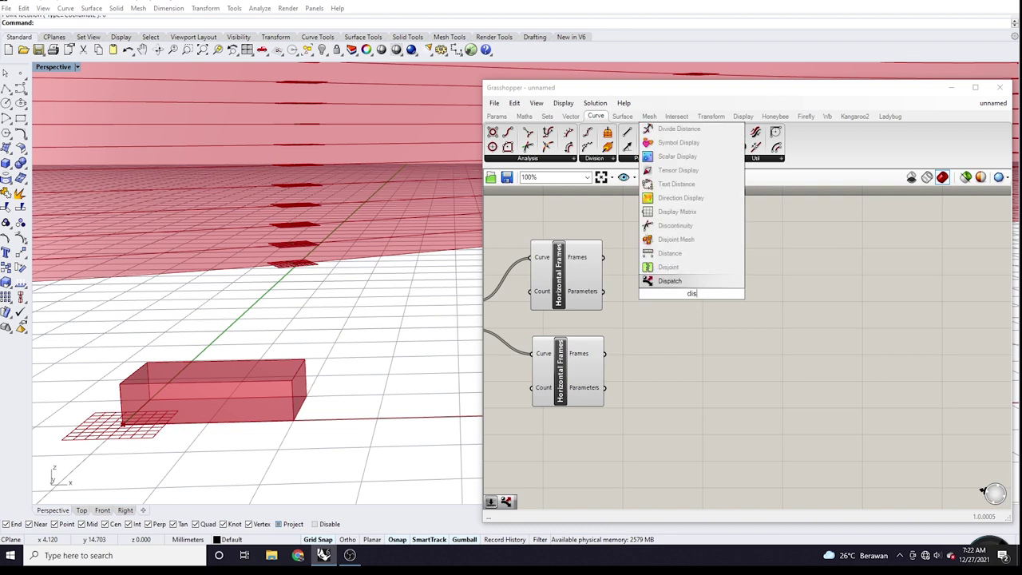
{"action": "key", "text": "Return"}
{"action": "scroll", "coordinate": [695, 294], "scroll_direction": "down", "scroll_amount": 1}
{"action": "left_click", "coordinate": [694, 296]}
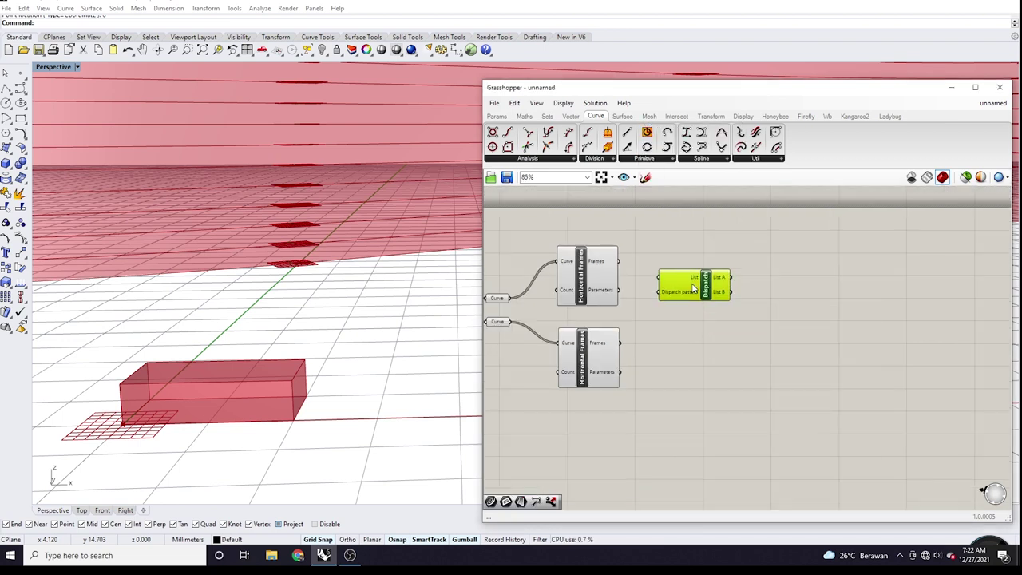
{"action": "scroll", "coordinate": [636, 276], "scroll_direction": "up", "scroll_amount": 3}
{"action": "left_click_drag", "start_coordinate": [636, 268], "coordinate": [700, 281]}
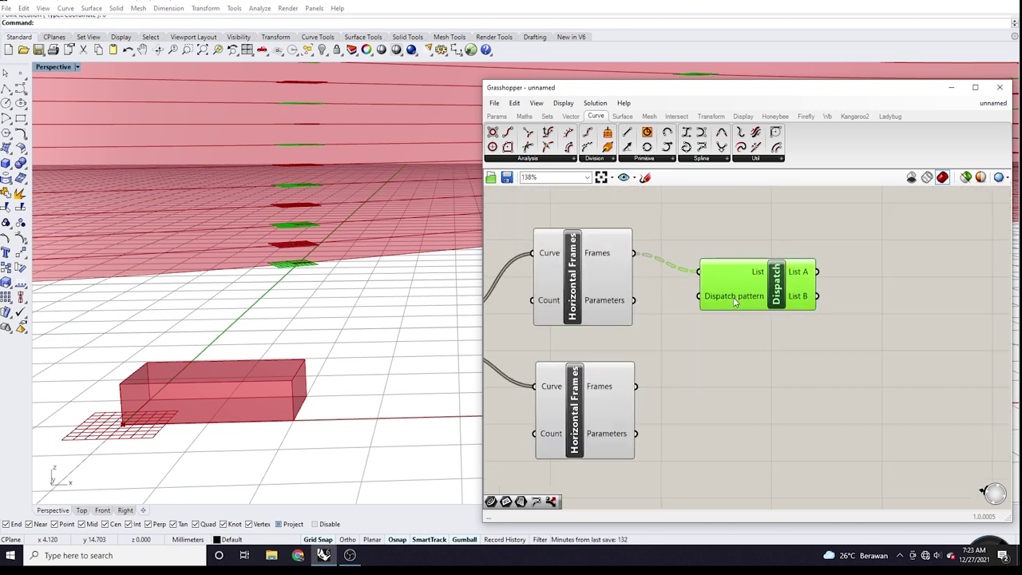
{"action": "key", "text": "ctrl+v"}
{"action": "key", "text": "Escape"}
{"action": "left_click", "coordinate": [620, 297]}
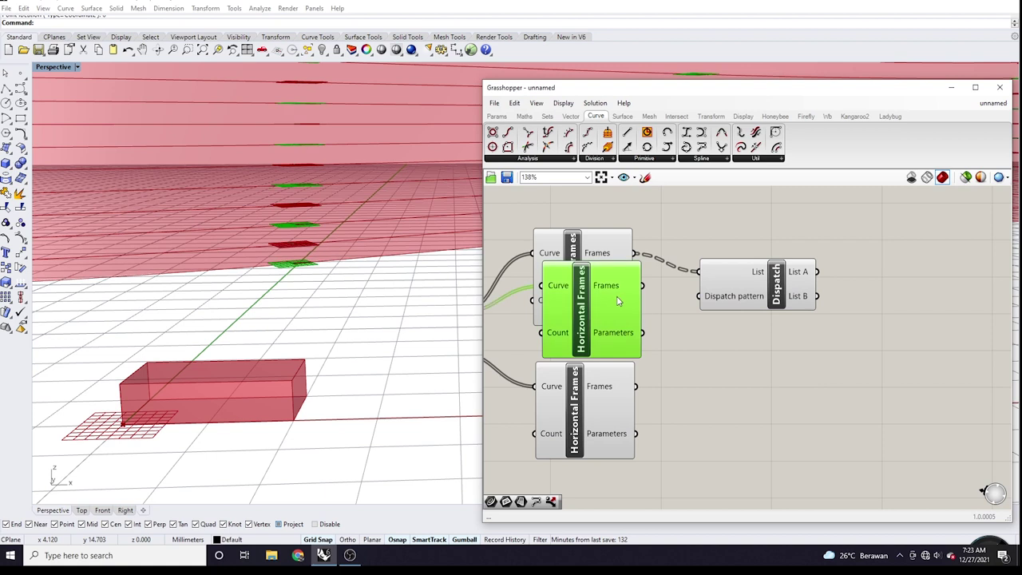
{"action": "key", "text": "Delete"}
Step: Duplicate the new Dispatch component below itself and connect the lower Horizontal Frames' Frames output to the copy's List input
{"action": "left_click", "coordinate": [752, 291]}
{"action": "key", "text": "ctrl+c"}
{"action": "key", "text": "ctrl+v"}
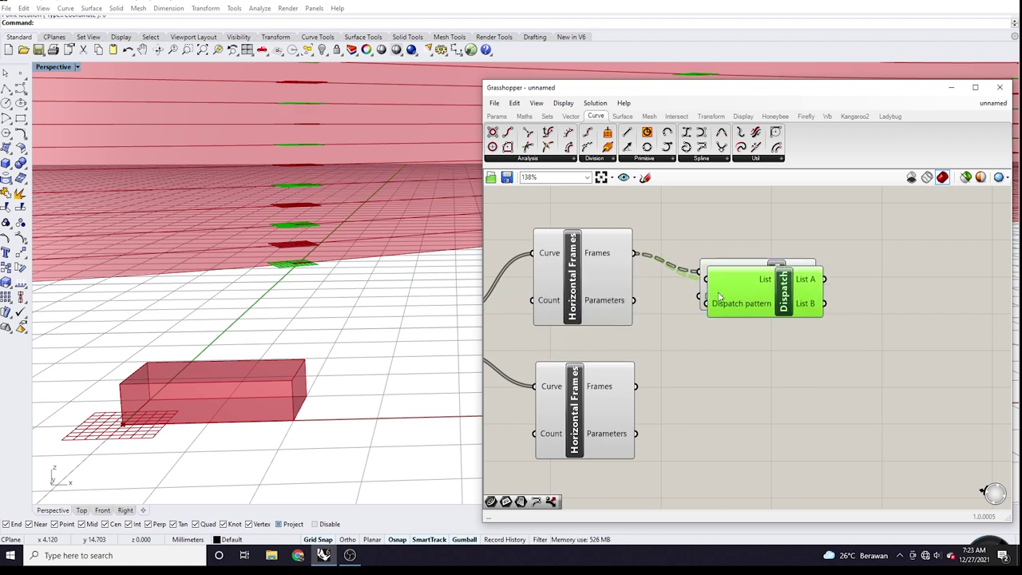
{"action": "left_click_drag", "start_coordinate": [719, 297], "coordinate": [722, 382]}
{"action": "left_click_drag", "start_coordinate": [636, 387], "coordinate": [704, 367]}
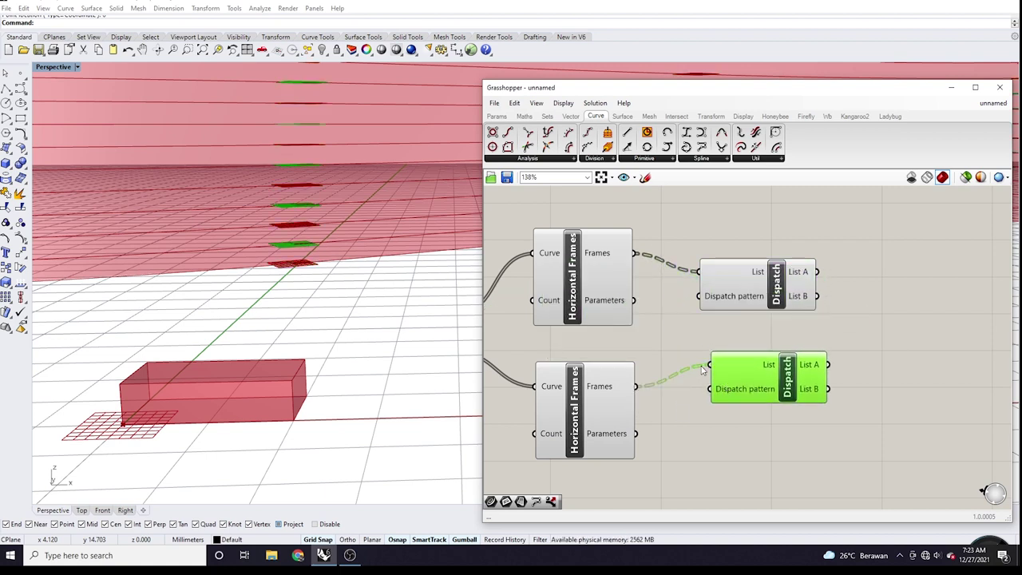
Step: Examine how the horizontal frames are distributed along the surface contours and review the component chain that produces them
{"action": "scroll", "coordinate": [849, 295], "scroll_direction": "down", "scroll_amount": 6}
{"action": "scroll", "coordinate": [719, 310], "scroll_direction": "up", "scroll_amount": 5}
{"action": "scroll", "coordinate": [719, 309], "scroll_direction": "up", "scroll_amount": 2}
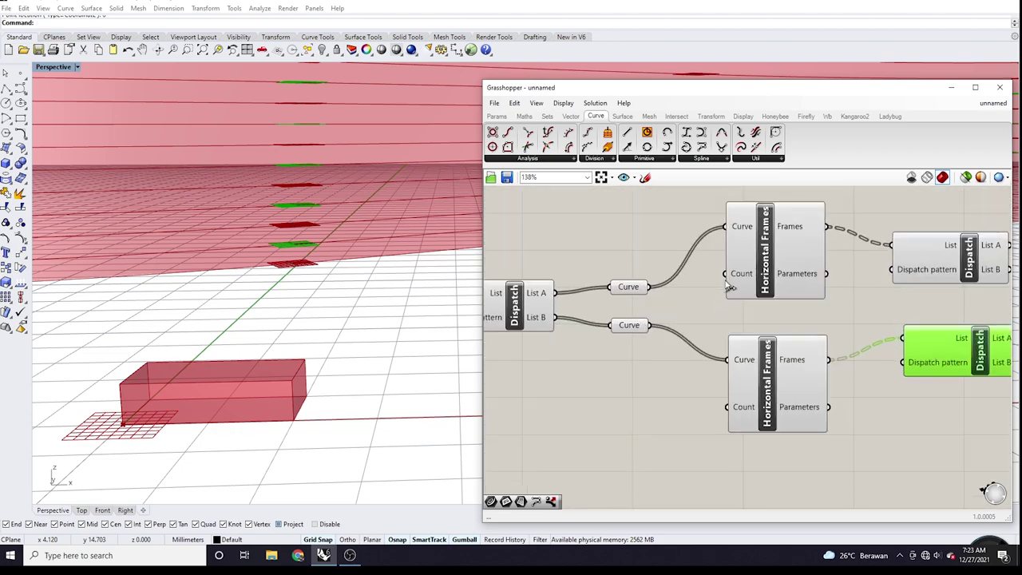
{"action": "scroll", "coordinate": [657, 392], "scroll_direction": "up", "scroll_amount": 2}
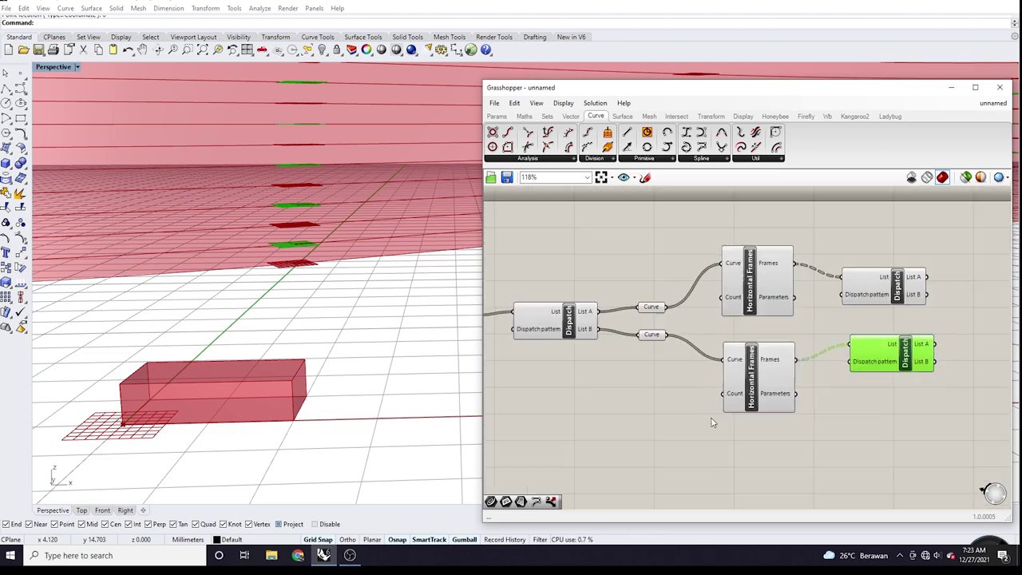
{"action": "scroll", "coordinate": [201, 188], "scroll_direction": "down", "scroll_amount": 5}
{"action": "scroll", "coordinate": [183, 170], "scroll_direction": "up", "scroll_amount": 5}
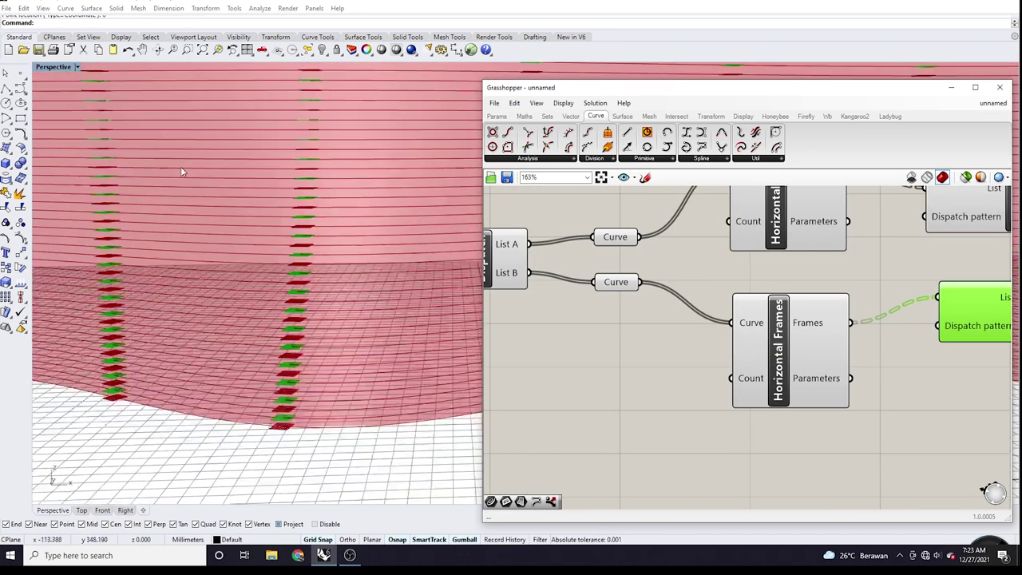
{"action": "scroll", "coordinate": [205, 184], "scroll_direction": "down", "scroll_amount": 7}
{"action": "scroll", "coordinate": [221, 172], "scroll_direction": "up", "scroll_amount": 6}
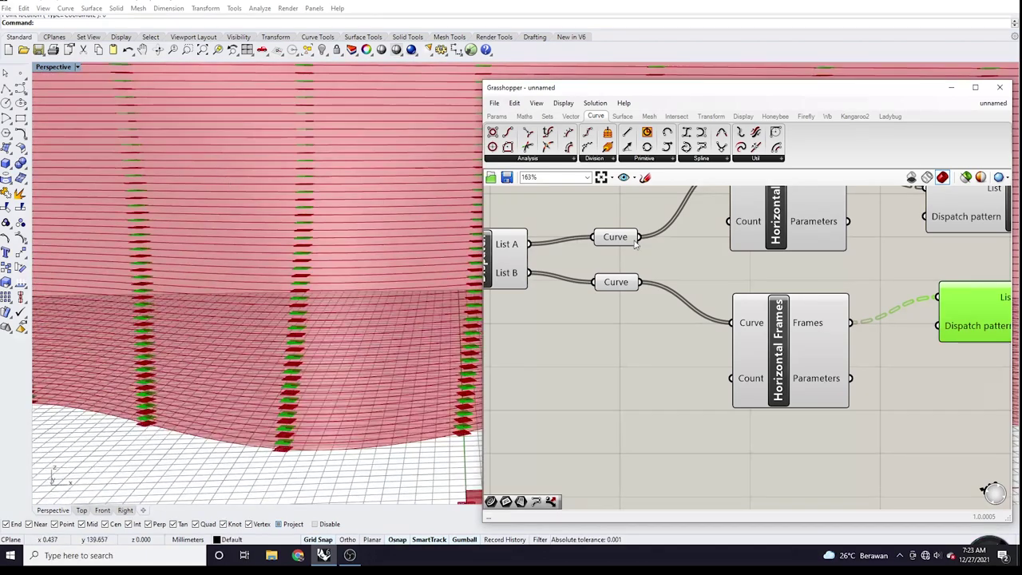
{"action": "scroll", "coordinate": [624, 244], "scroll_direction": "down", "scroll_amount": 8}
{"action": "scroll", "coordinate": [260, 250], "scroll_direction": "up", "scroll_amount": 2}
{"action": "scroll", "coordinate": [650, 252], "scroll_direction": "up", "scroll_amount": 5}
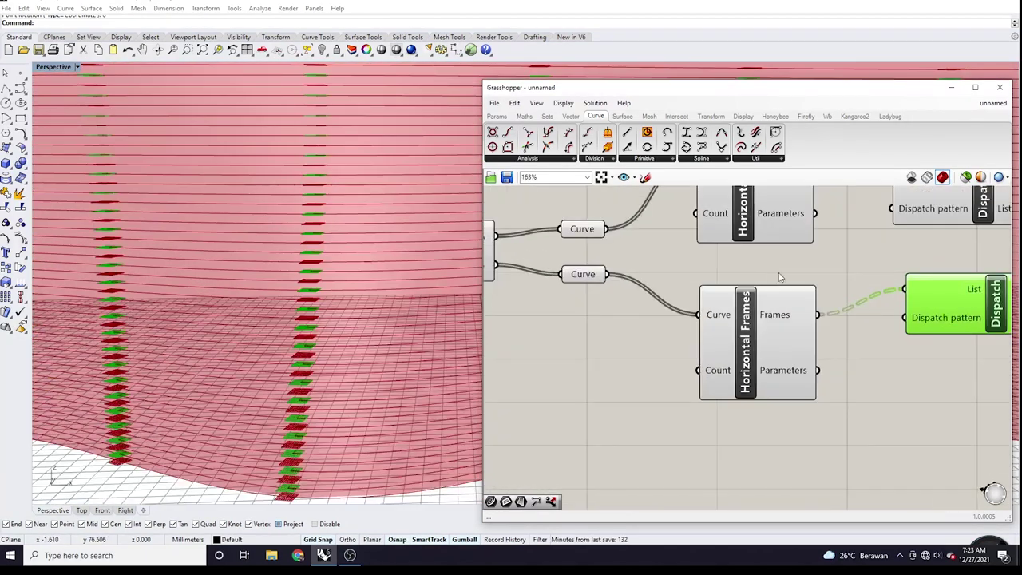
Step: Open the component search in the empty canvas area below the first Dispatch component
{"action": "scroll", "coordinate": [778, 294], "scroll_direction": "down", "scroll_amount": 4}
{"action": "double_click", "coordinate": [648, 323]}
{"action": "left_click", "coordinate": [650, 334]}
{"action": "double_click", "coordinate": [658, 321]}
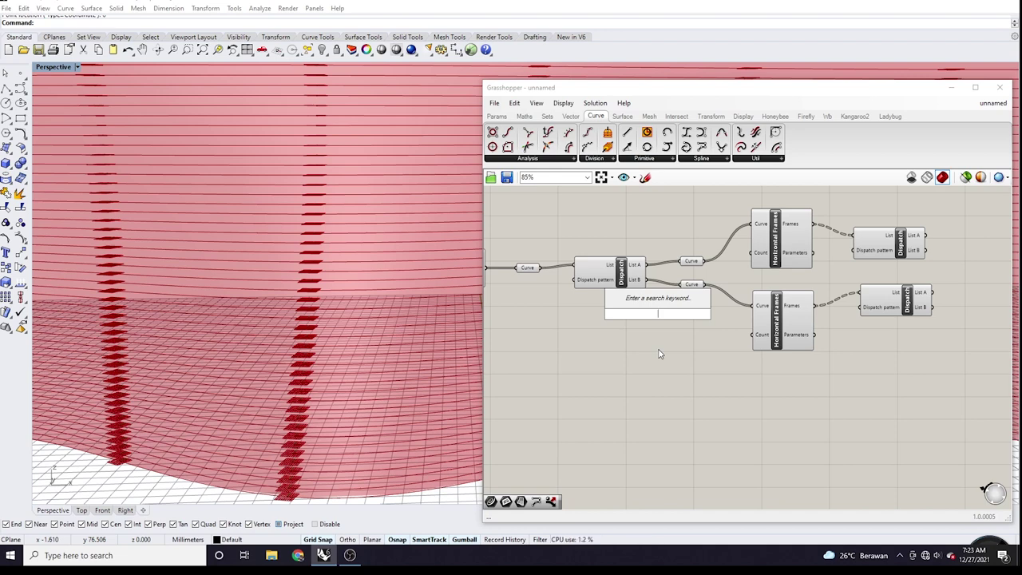
Step: Add a number slider set to 50 and connect it to the Count inputs of both Horizontal Frames components
{"action": "type", "text": "50"}
{"action": "key", "text": "Return"}
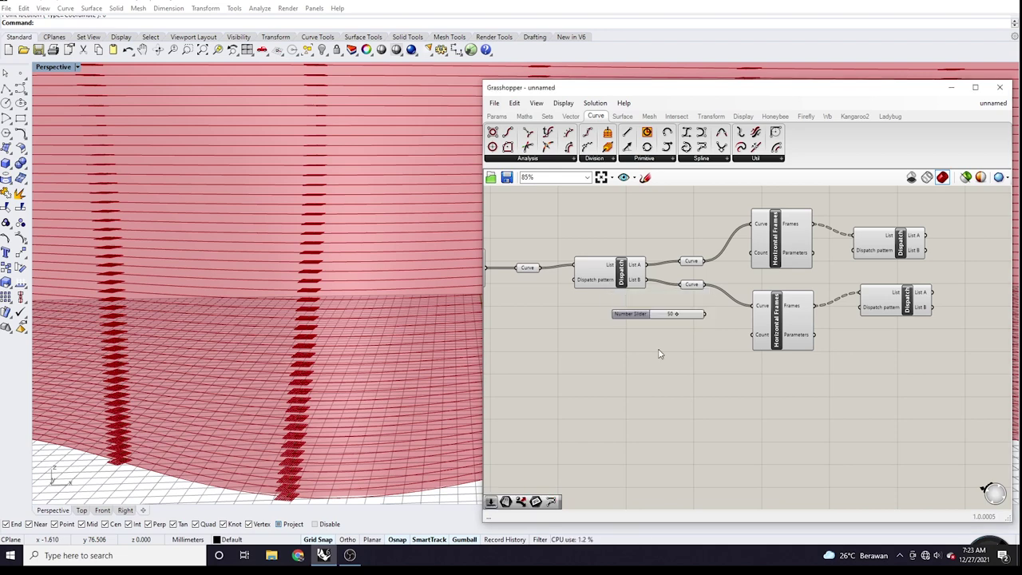
{"action": "scroll", "coordinate": [690, 307], "scroll_direction": "up", "scroll_amount": 5}
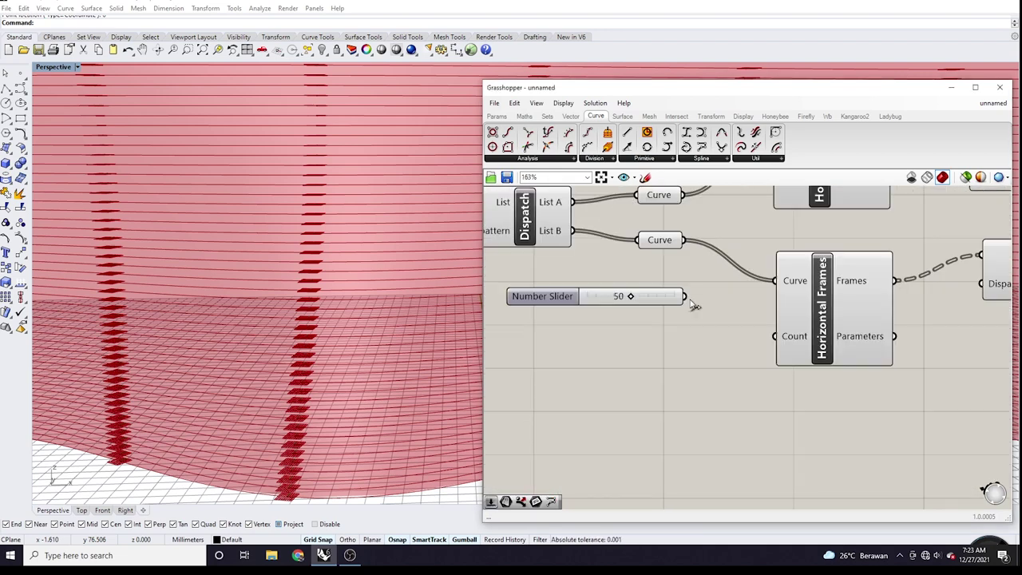
{"action": "scroll", "coordinate": [693, 303], "scroll_direction": "down", "scroll_amount": 1}
{"action": "left_click_drag", "start_coordinate": [685, 297], "coordinate": [760, 197]}
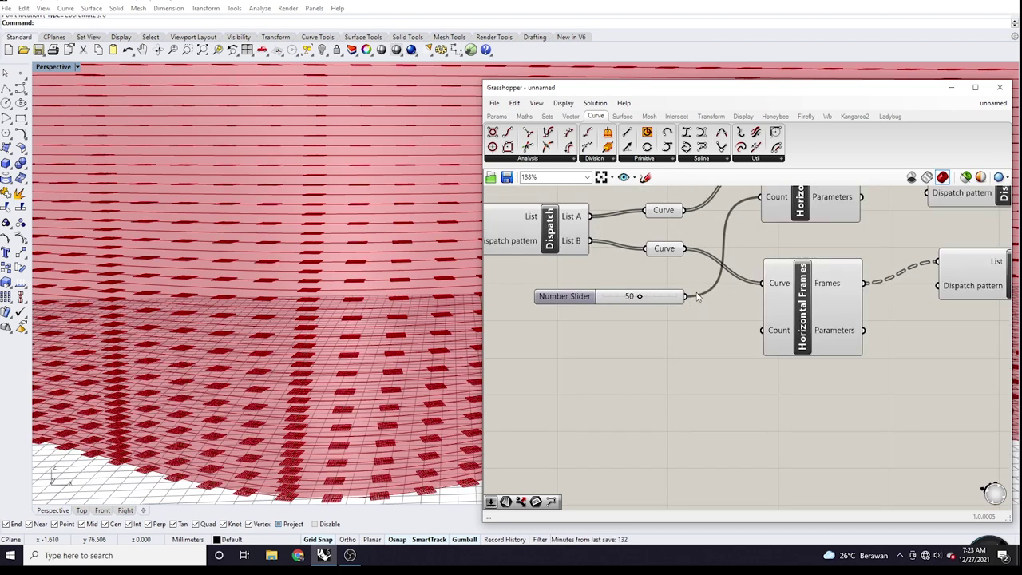
{"action": "left_click_drag", "start_coordinate": [685, 297], "coordinate": [762, 329]}
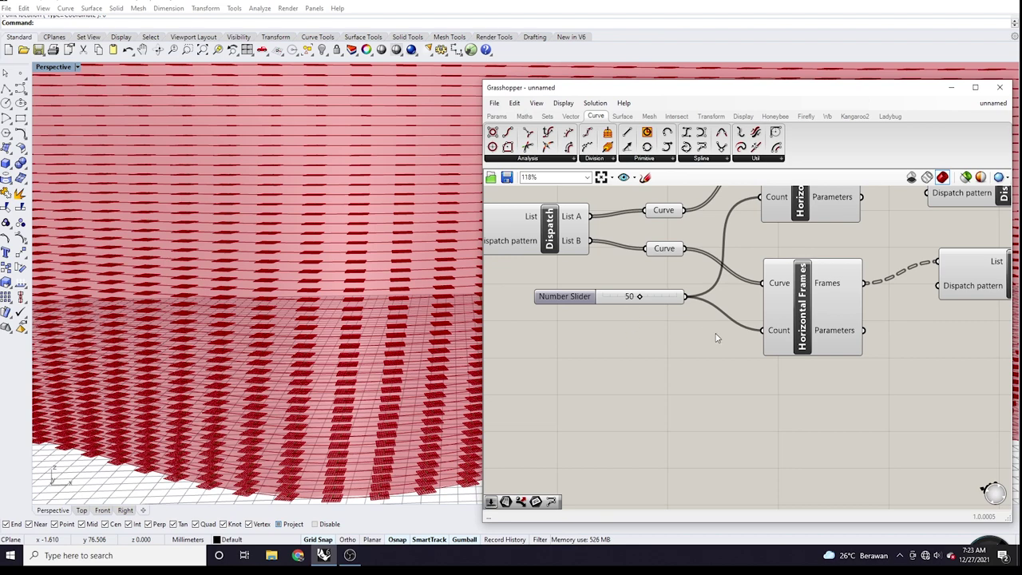
{"action": "scroll", "coordinate": [716, 337], "scroll_direction": "down", "scroll_amount": 3}
{"action": "scroll", "coordinate": [717, 326], "scroll_direction": "up", "scroll_amount": 1}
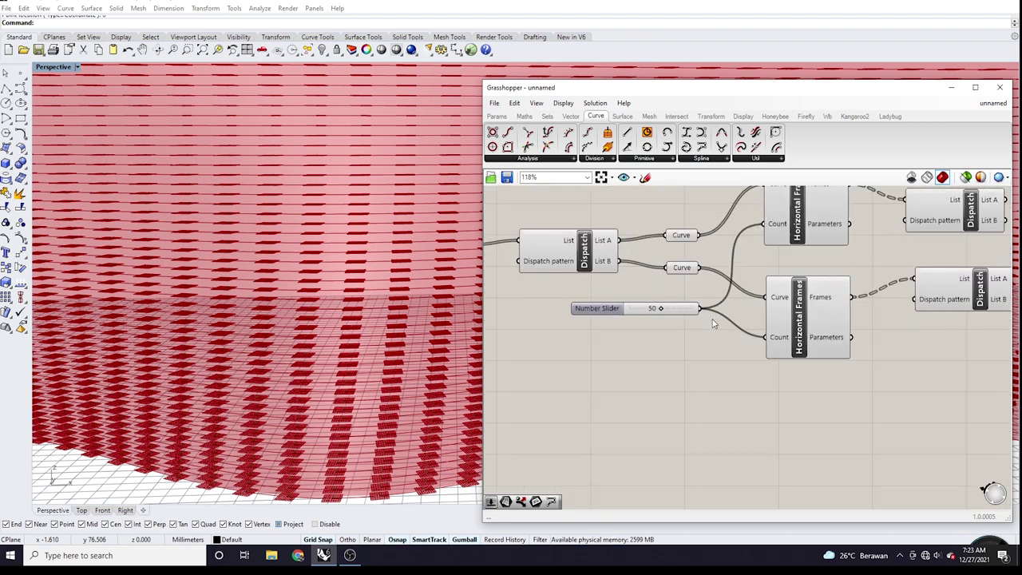
Step: Set the frame count slider to 51 and inspect the frame spacing on the surface up close
{"action": "scroll", "coordinate": [317, 304], "scroll_direction": "up", "scroll_amount": 5}
{"action": "scroll", "coordinate": [318, 304], "scroll_direction": "down", "scroll_amount": 3}
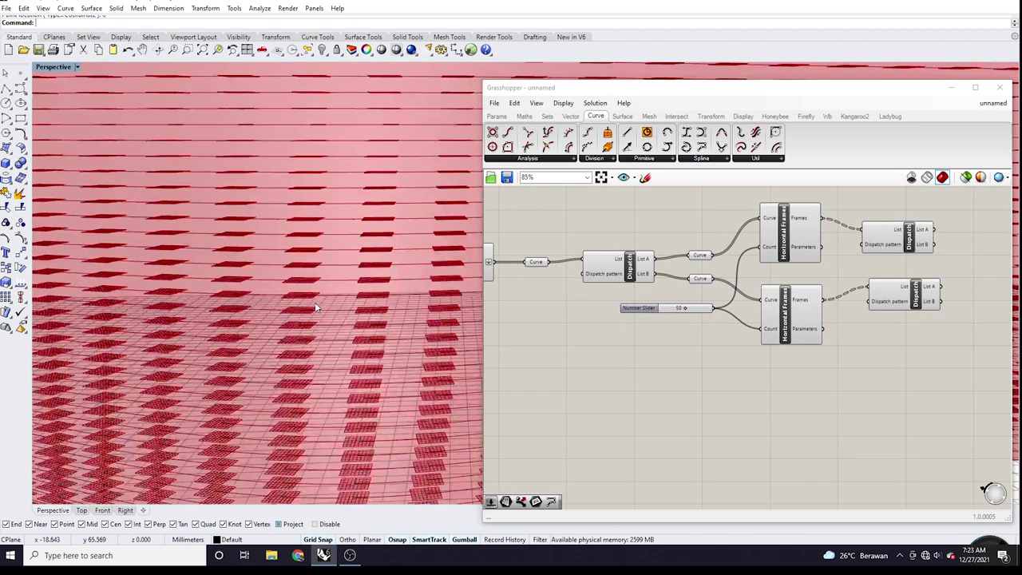
{"action": "scroll", "coordinate": [691, 315], "scroll_direction": "up", "scroll_amount": 2}
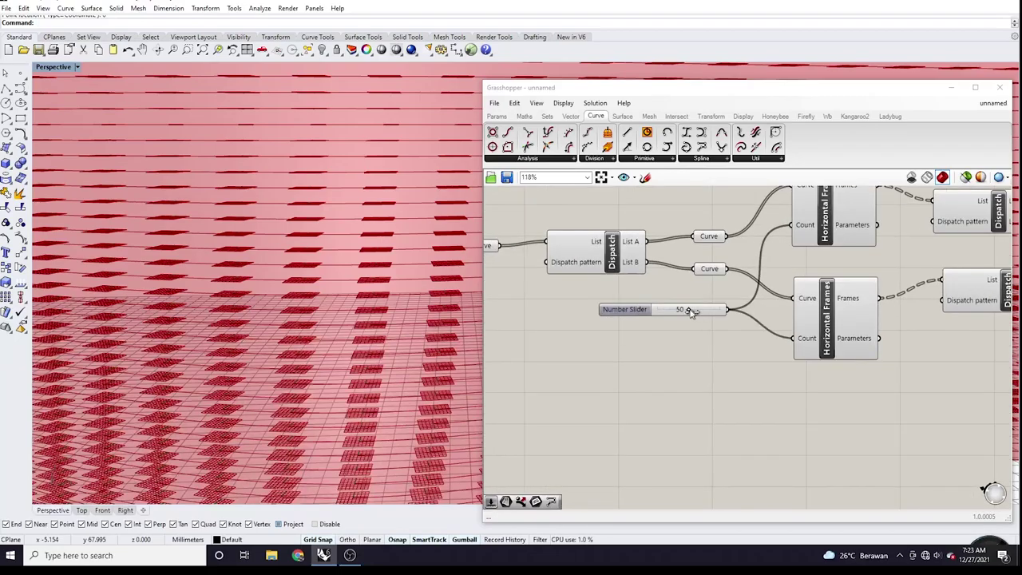
{"action": "left_click_drag", "start_coordinate": [691, 312], "coordinate": [694, 310]}
{"action": "scroll", "coordinate": [364, 297], "scroll_direction": "down", "scroll_amount": 3}
{"action": "scroll", "coordinate": [360, 313], "scroll_direction": "up", "scroll_amount": 3}
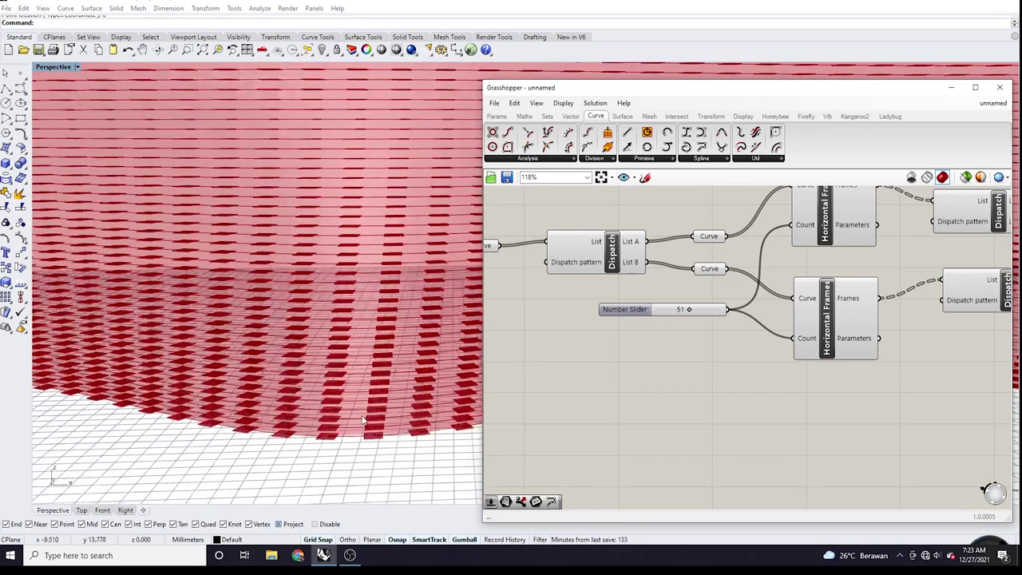
{"action": "scroll", "coordinate": [375, 463], "scroll_direction": "up", "scroll_amount": 3}
{"action": "scroll", "coordinate": [344, 410], "scroll_direction": "up", "scroll_amount": 2}
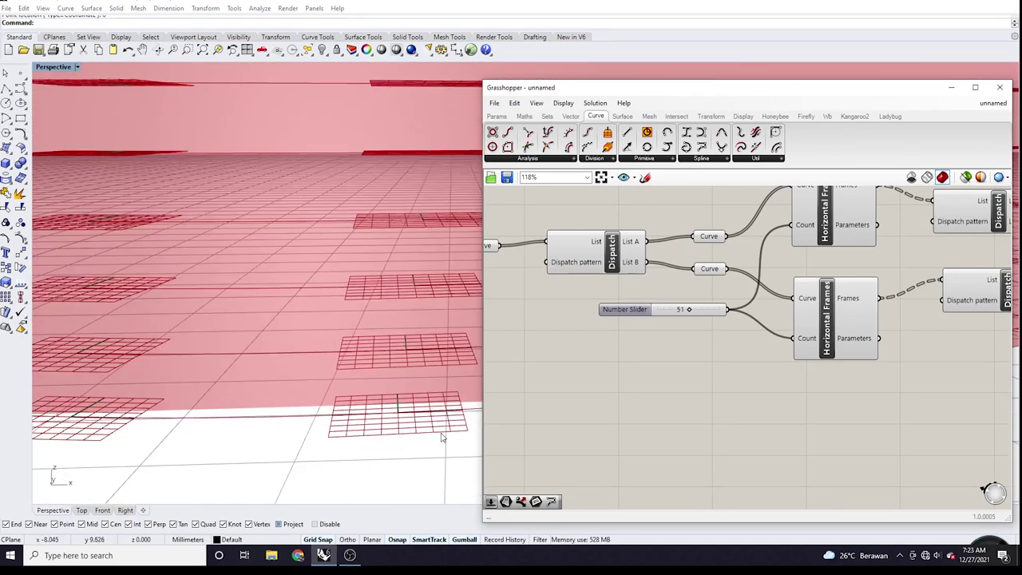
{"action": "scroll", "coordinate": [274, 352], "scroll_direction": "down", "scroll_amount": 3}
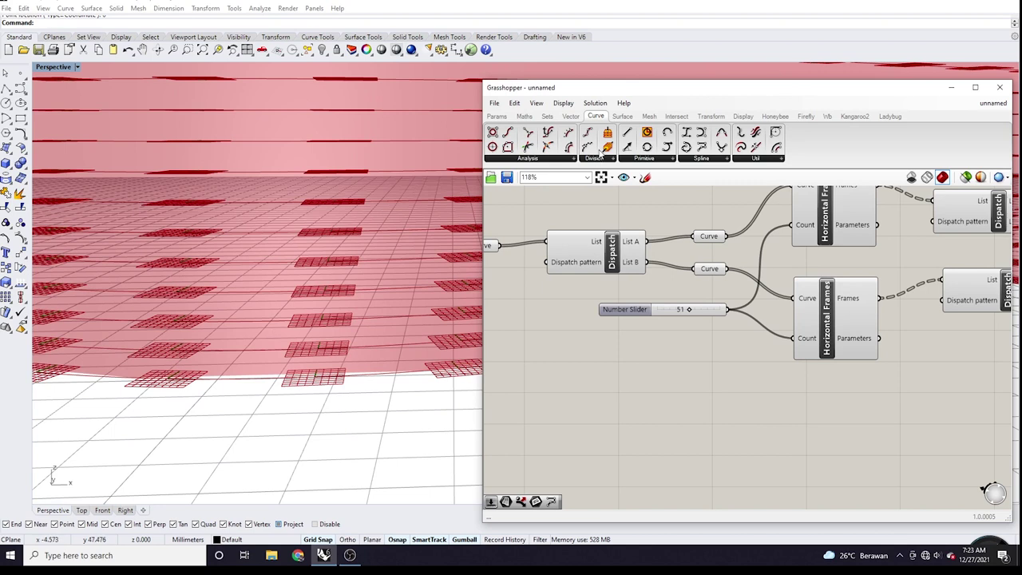
Step: Check the preview plane size in the display settings
{"action": "left_click", "coordinate": [575, 105]}
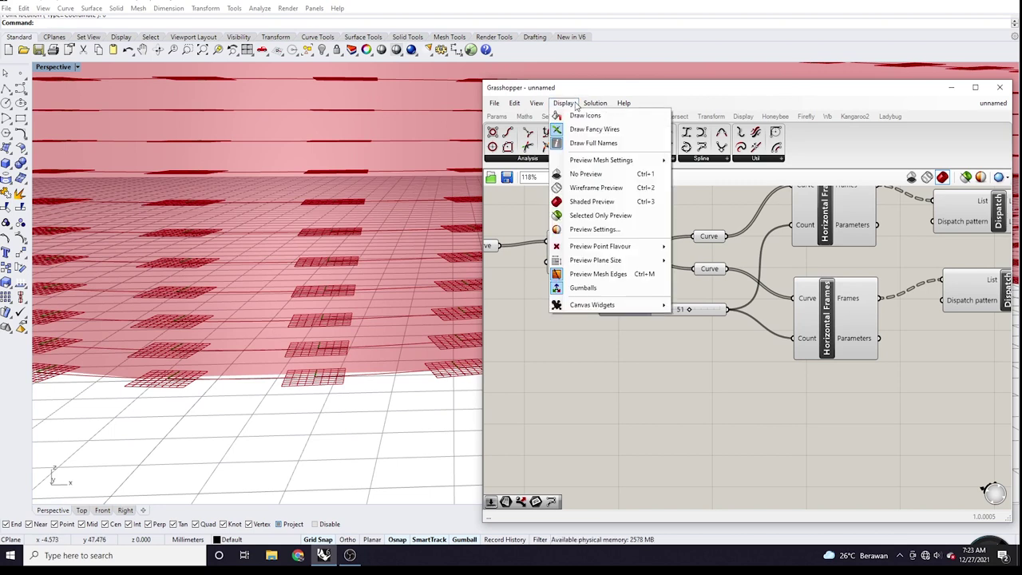
{"action": "mouse_move", "coordinate": [594, 267]}
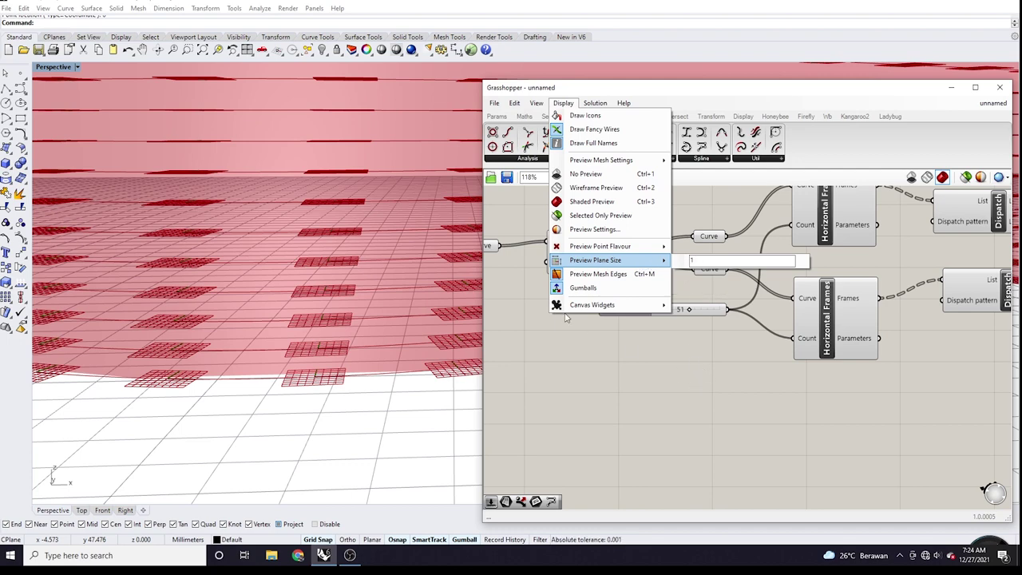
{"action": "left_click", "coordinate": [569, 356]}
{"action": "scroll", "coordinate": [584, 305], "scroll_direction": "down", "scroll_amount": 4}
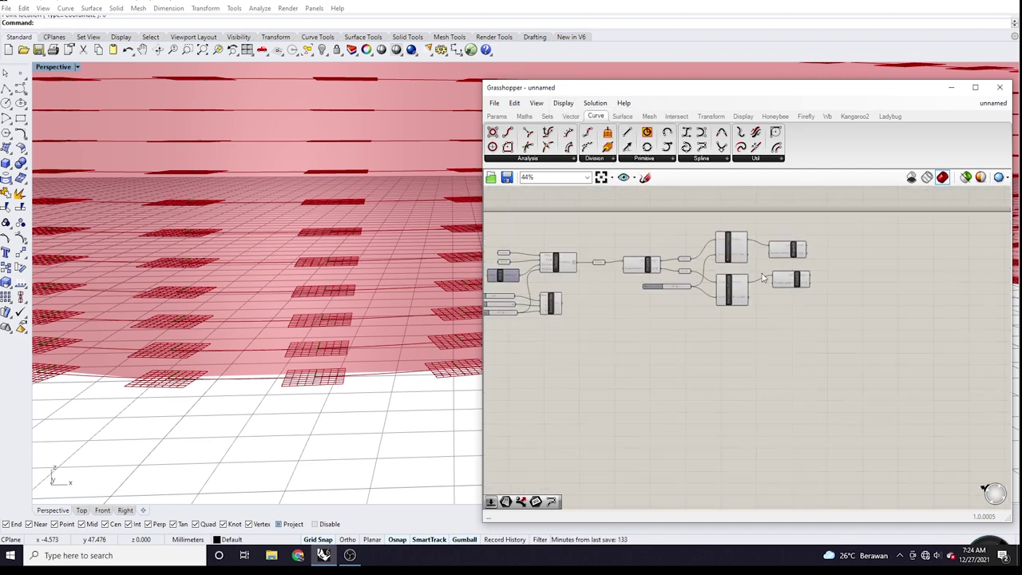
Step: Align the upper frames Dispatch component with the one below it
{"action": "scroll", "coordinate": [916, 259], "scroll_direction": "up", "scroll_amount": 5}
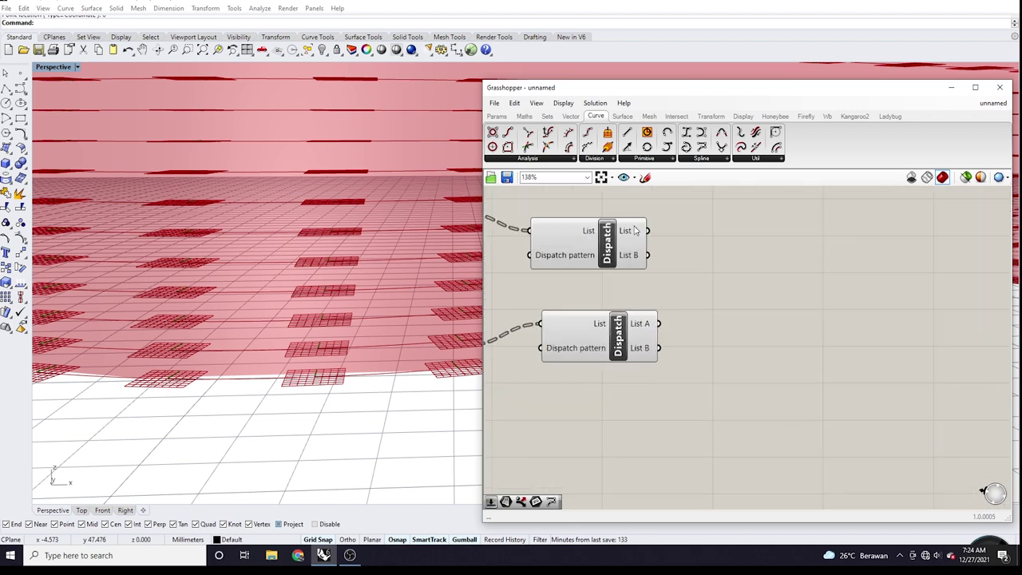
{"action": "left_click_drag", "start_coordinate": [635, 230], "coordinate": [645, 226]}
{"action": "left_click", "coordinate": [673, 234]}
{"action": "left_click", "coordinate": [641, 246]}
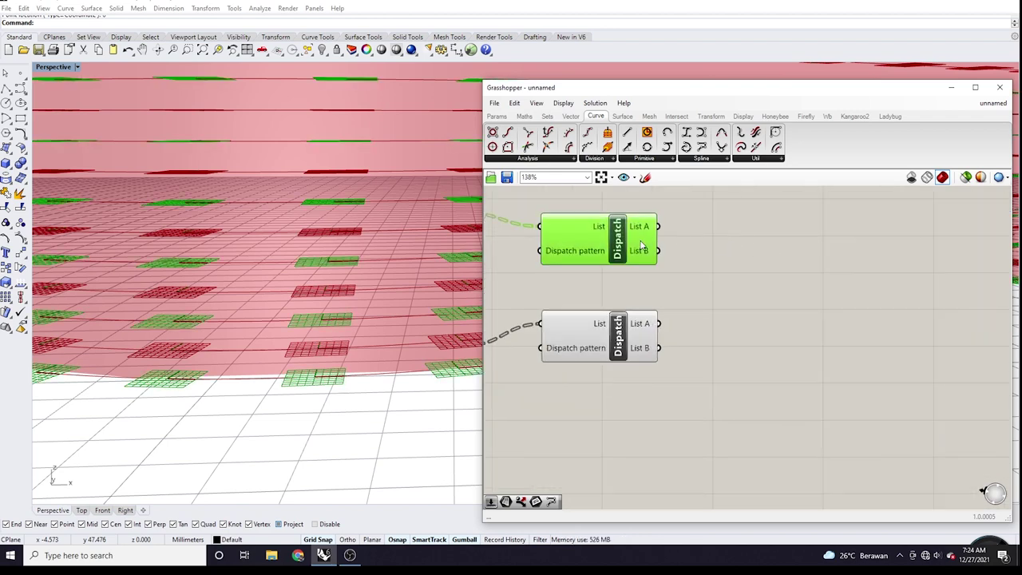
{"action": "scroll", "coordinate": [743, 237], "scroll_direction": "up", "scroll_amount": 2}
{"action": "left_click", "coordinate": [754, 251]}
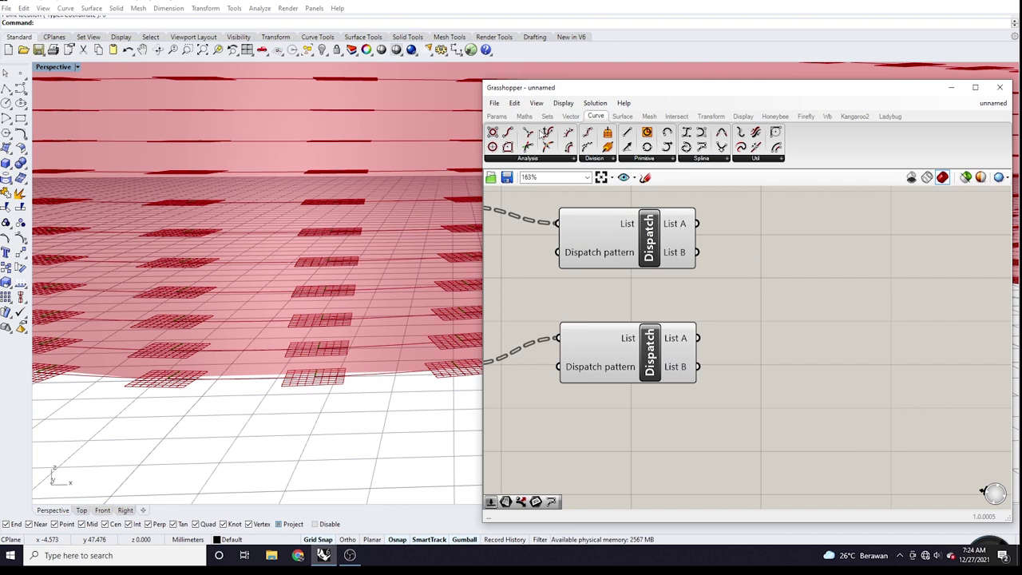
Step: Place a Plane parameter beside the upper frames Dispatch and connect that component's List A output to it
{"action": "left_click", "coordinate": [497, 115]}
{"action": "left_click", "coordinate": [532, 158]}
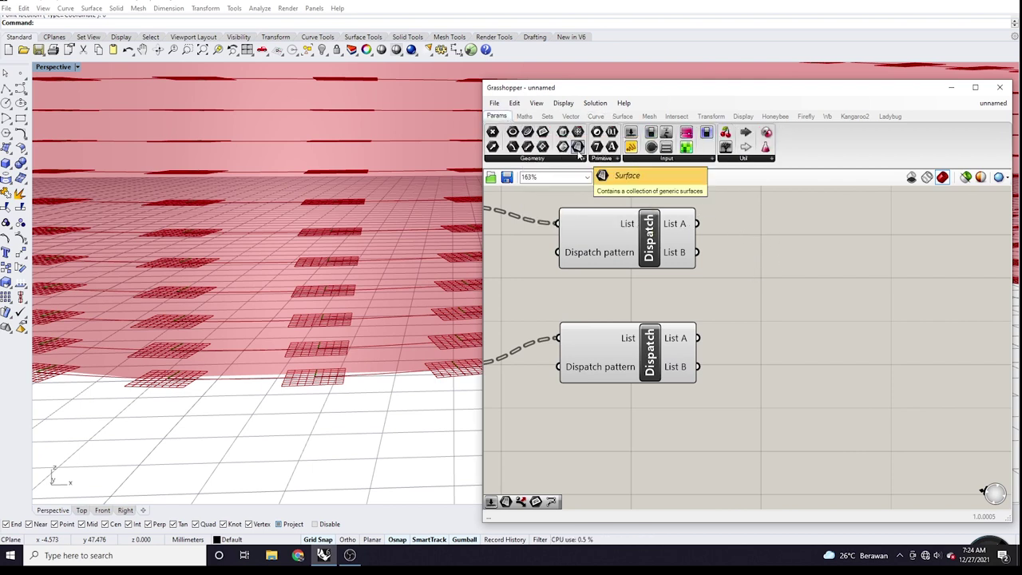
{"action": "left_click", "coordinate": [543, 137]}
{"action": "left_click_drag", "start_coordinate": [776, 251], "coordinate": [786, 233]}
{"action": "scroll", "coordinate": [786, 232], "scroll_direction": "up", "scroll_amount": 3}
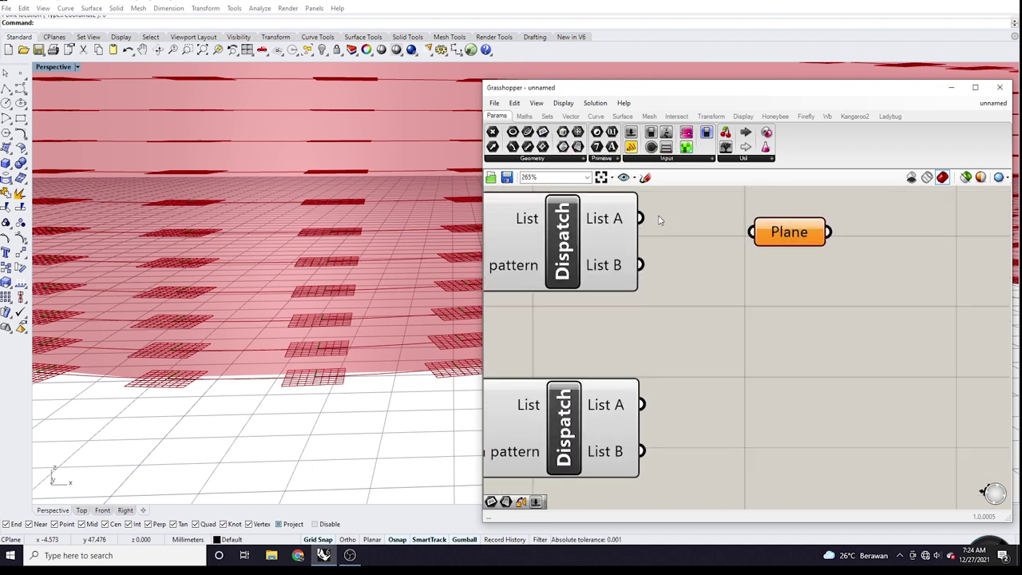
{"action": "left_click_drag", "start_coordinate": [640, 217], "coordinate": [772, 308]}
{"action": "scroll", "coordinate": [750, 236], "scroll_direction": "down", "scroll_amount": 3}
Step: Duplicate the Plane parameter, feed the copy from the lower Dispatch's List B, and inspect its staggered frames on the surface
{"action": "key", "text": "ctrl+c"}
{"action": "key", "text": "ctrl+v"}
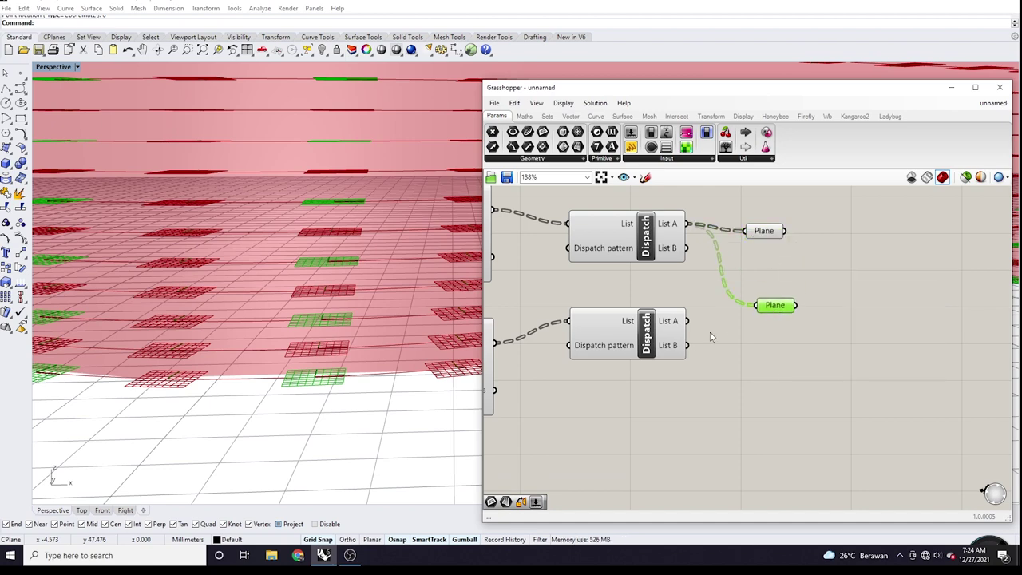
{"action": "left_click_drag", "start_coordinate": [686, 345], "coordinate": [750, 311]}
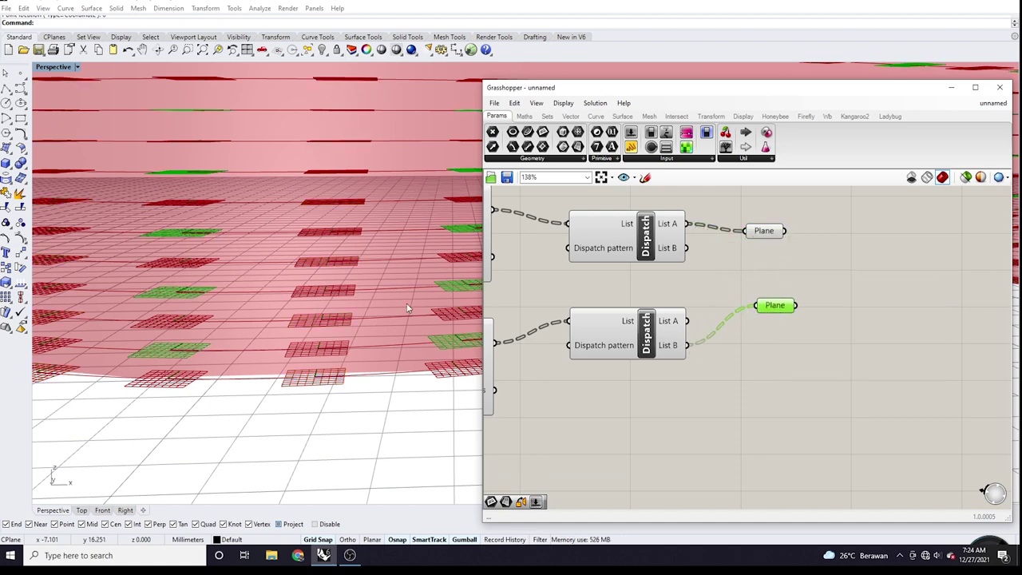
{"action": "scroll", "coordinate": [377, 279], "scroll_direction": "down", "scroll_amount": 5}
{"action": "middle_click", "coordinate": [376, 276]}
{"action": "left_click", "coordinate": [376, 277]}
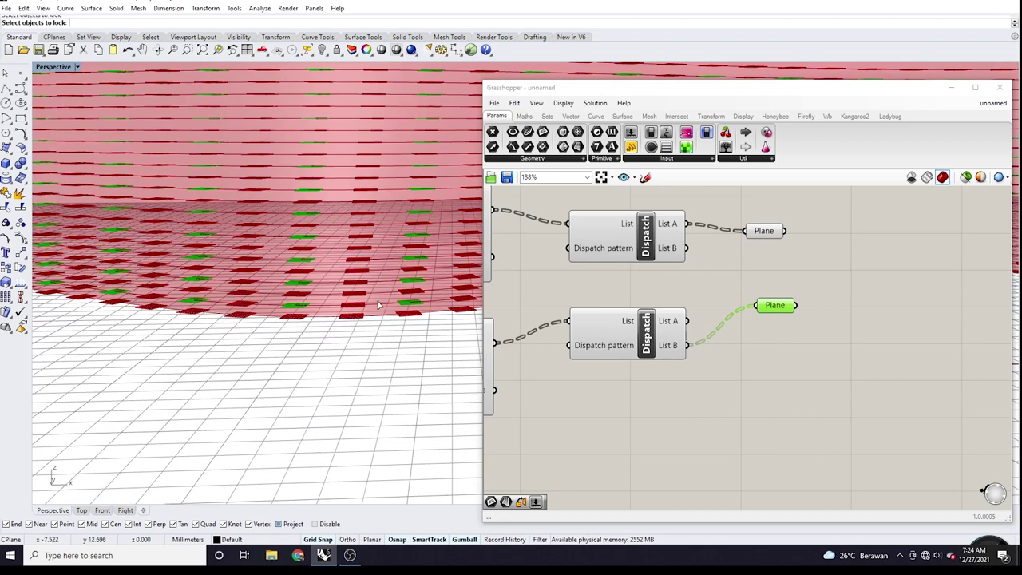
{"action": "scroll", "coordinate": [380, 304], "scroll_direction": "up", "scroll_amount": 2}
{"action": "right_click_drag", "start_coordinate": [411, 294], "coordinate": [465, 296]}
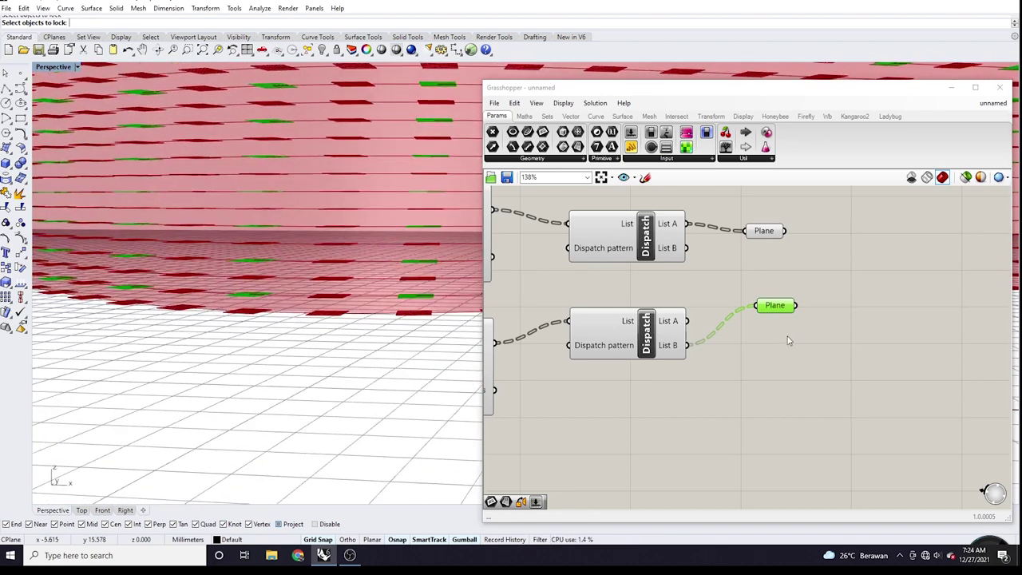
Step: Set the frame count slider to 50 and highlight the frames held by the upper Plane parameter
{"action": "scroll", "coordinate": [738, 328], "scroll_direction": "down", "scroll_amount": 3}
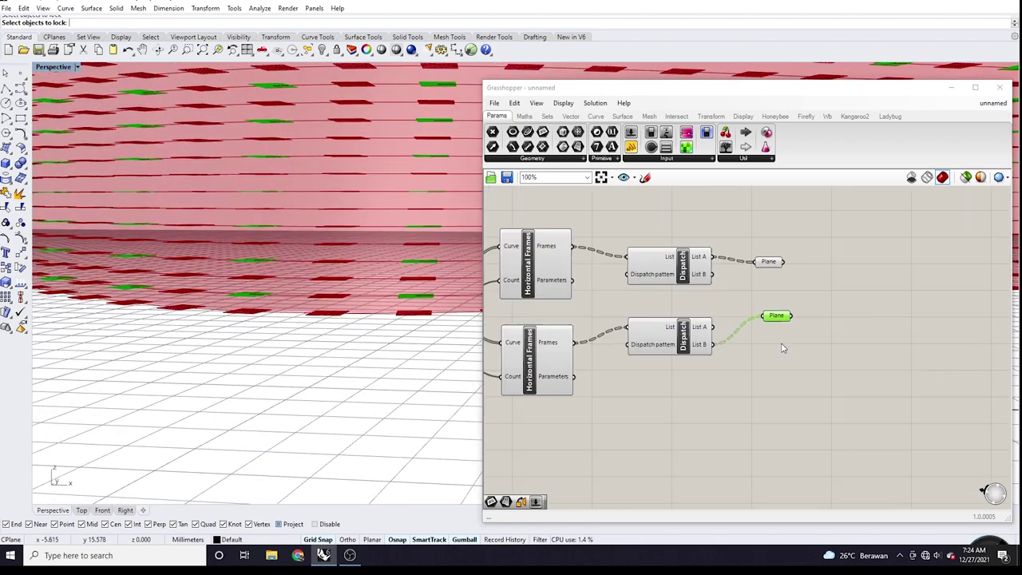
{"action": "scroll", "coordinate": [766, 335], "scroll_direction": "up", "scroll_amount": 2}
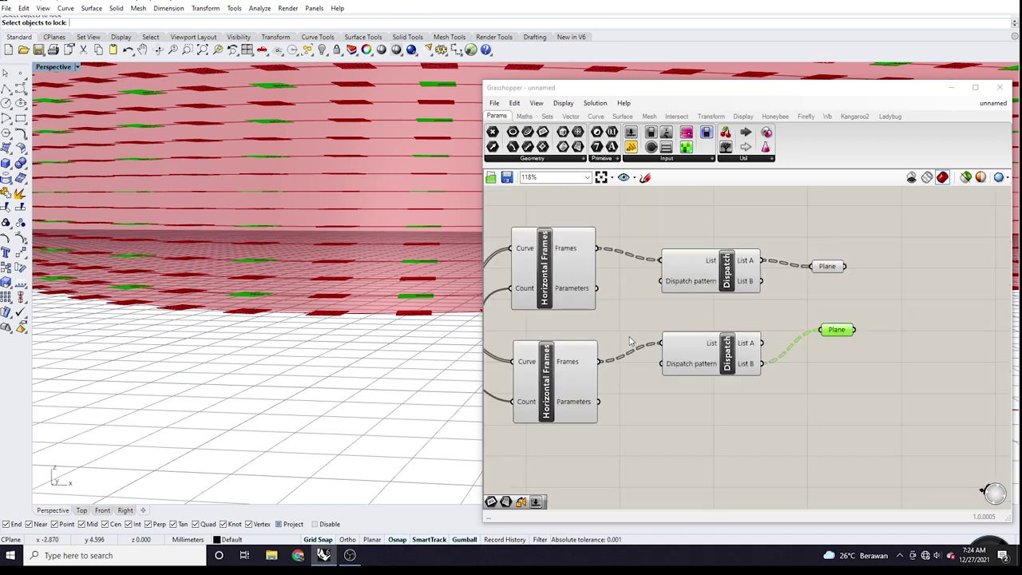
{"action": "scroll", "coordinate": [654, 343], "scroll_direction": "down", "scroll_amount": 2}
{"action": "scroll", "coordinate": [705, 342], "scroll_direction": "down", "scroll_amount": 2}
{"action": "scroll", "coordinate": [534, 359], "scroll_direction": "up", "scroll_amount": 5}
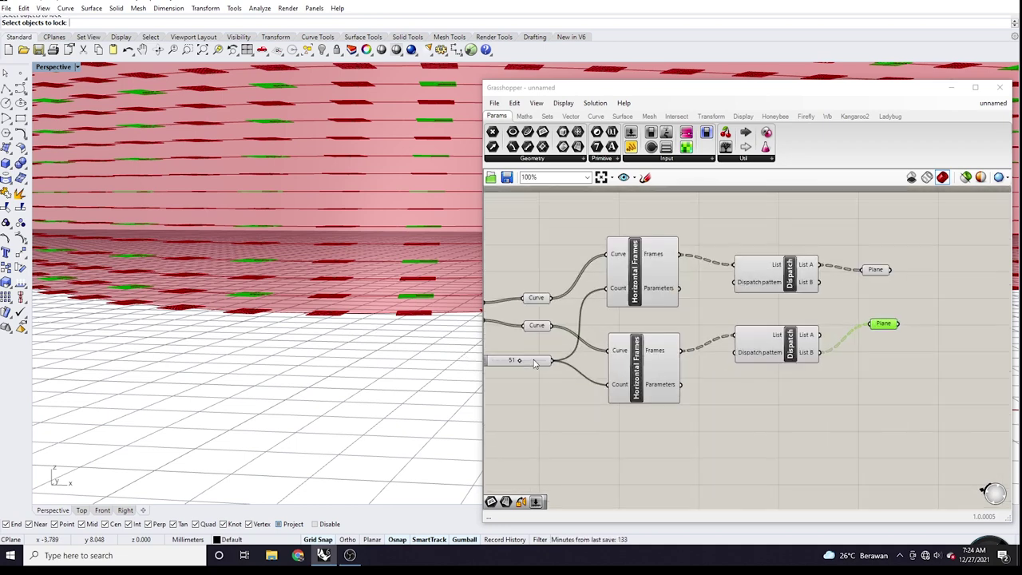
{"action": "left_click_drag", "start_coordinate": [515, 365], "coordinate": [513, 365]}
{"action": "scroll", "coordinate": [512, 364], "scroll_direction": "down", "scroll_amount": 2}
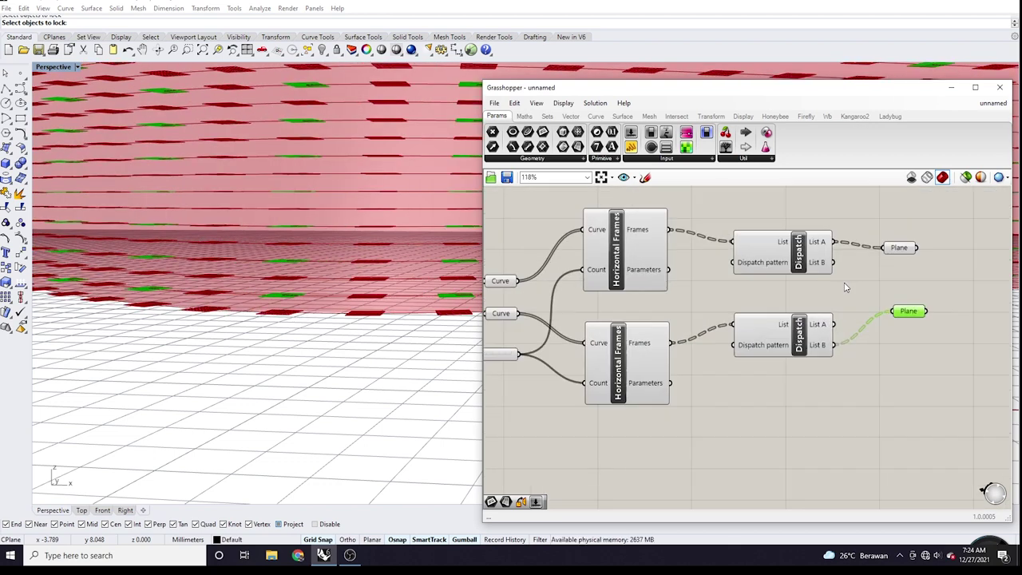
{"action": "left_click", "coordinate": [899, 247]}
{"action": "scroll", "coordinate": [872, 283], "scroll_direction": "down", "scroll_amount": 5}
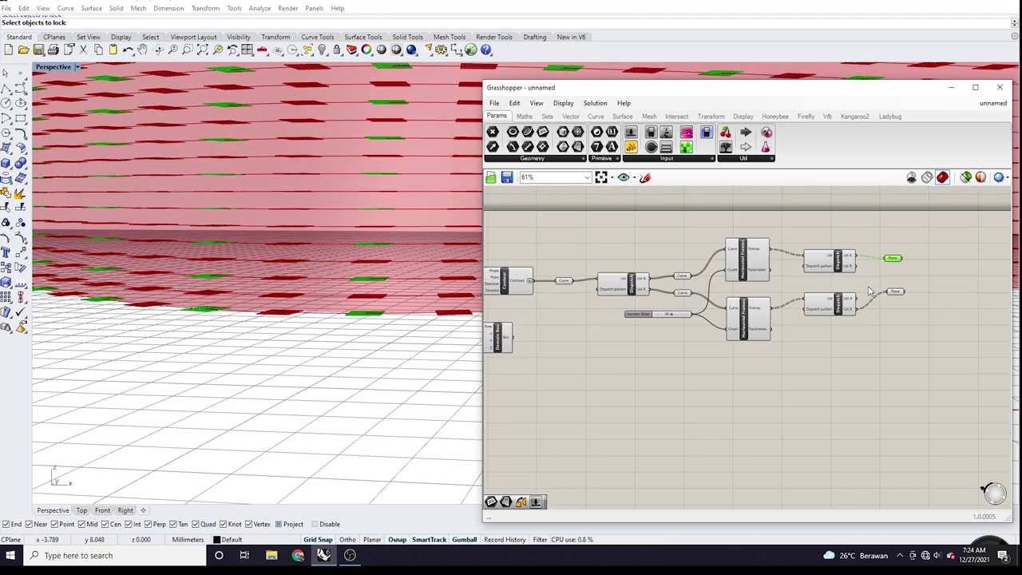
Step: Turn off the preview of every component upstream of the two Plane parameters
{"action": "left_click_drag", "start_coordinate": [861, 330], "coordinate": [597, 244]}
{"action": "scroll", "coordinate": [912, 281], "scroll_direction": "up", "scroll_amount": 3}
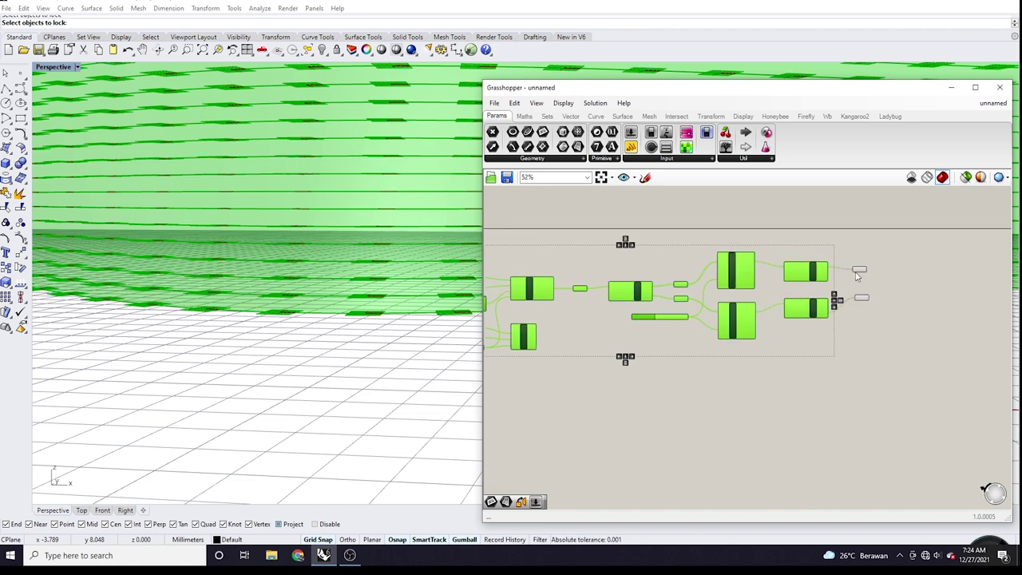
{"action": "left_click", "coordinate": [860, 273]}
{"action": "left_click_drag", "start_coordinate": [833, 368], "coordinate": [541, 249]}
{"action": "scroll", "coordinate": [798, 348], "scroll_direction": "down", "scroll_amount": 2}
{"action": "scroll", "coordinate": [771, 307], "scroll_direction": "up", "scroll_amount": 2}
{"action": "middle_click", "coordinate": [752, 289]}
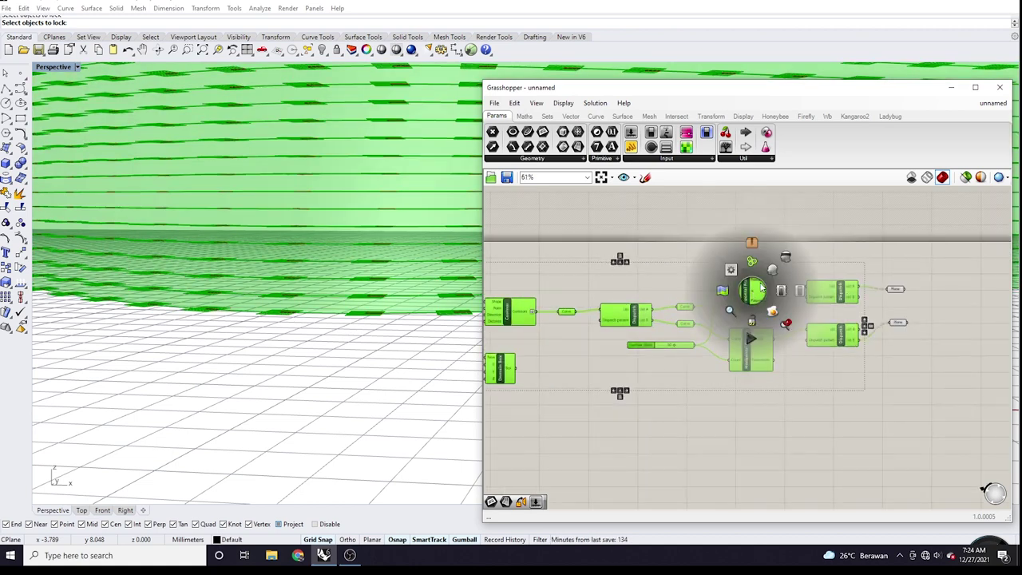
{"action": "left_click", "coordinate": [787, 259]}
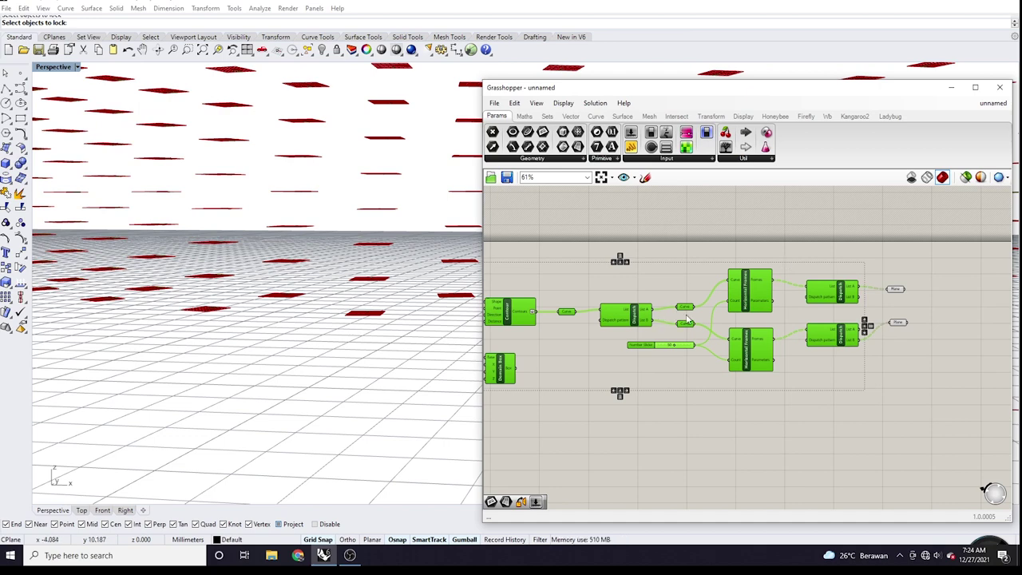
Step: Turn the preview of the Surface parameter feeding the Contour component back on
{"action": "scroll", "coordinate": [559, 322], "scroll_direction": "up", "scroll_amount": 5}
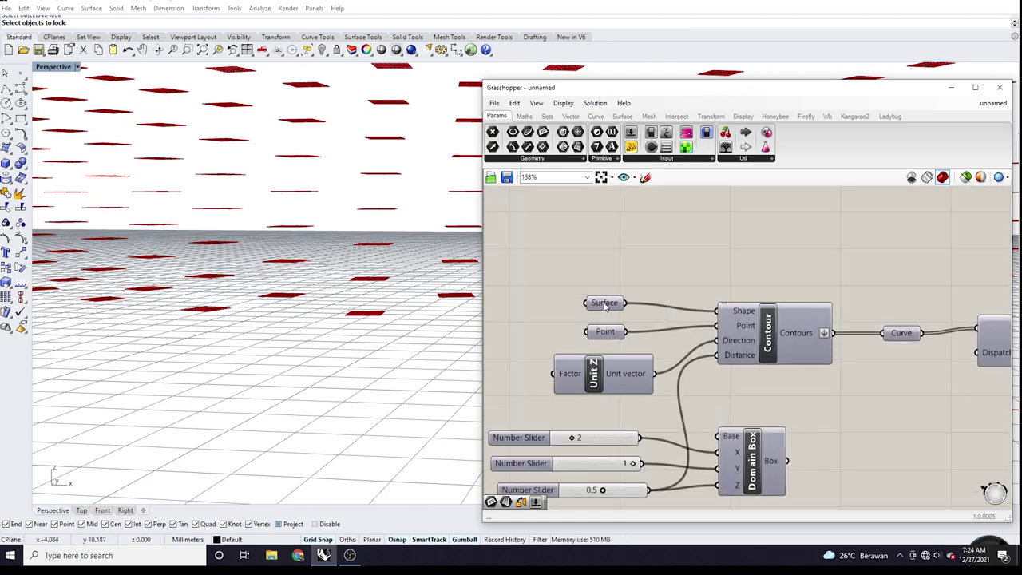
{"action": "middle_click", "coordinate": [605, 305]}
{"action": "left_click", "coordinate": [605, 304]}
{"action": "scroll", "coordinate": [615, 295], "scroll_direction": "down", "scroll_amount": 3}
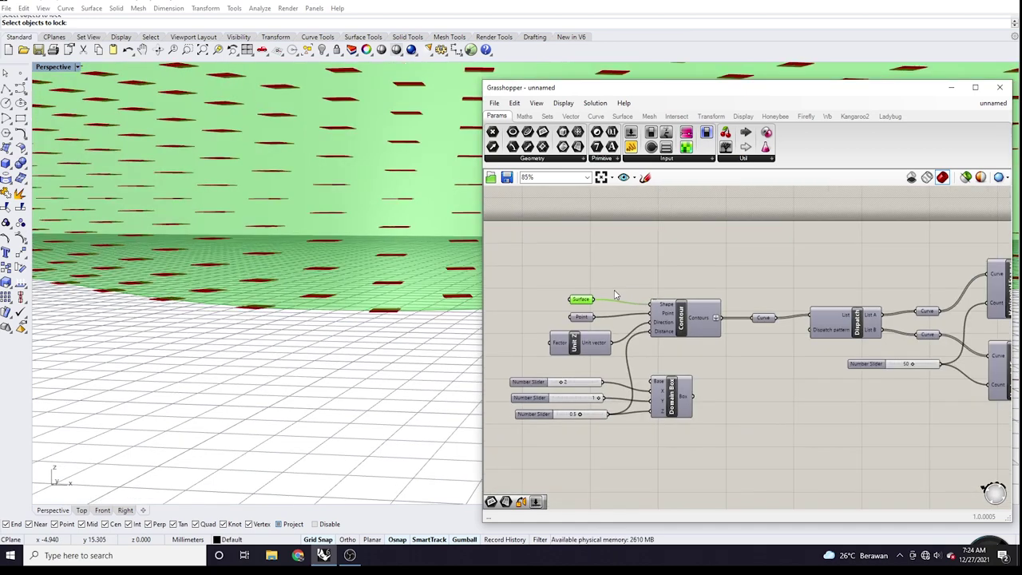
Step: Move the two Plane parameters farther apart, beside their Dispatch components, and compare the frames each one holds
{"action": "scroll", "coordinate": [616, 295], "scroll_direction": "down", "scroll_amount": 4}
{"action": "scroll", "coordinate": [969, 315], "scroll_direction": "up", "scroll_amount": 10}
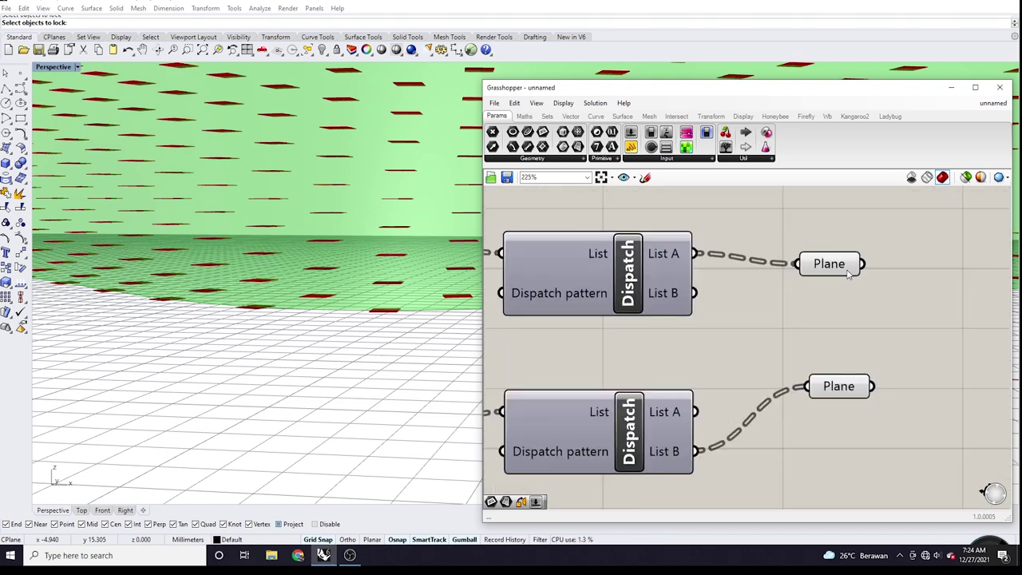
{"action": "left_click_drag", "start_coordinate": [848, 274], "coordinate": [846, 255]}
{"action": "left_click_drag", "start_coordinate": [846, 386], "coordinate": [841, 431]}
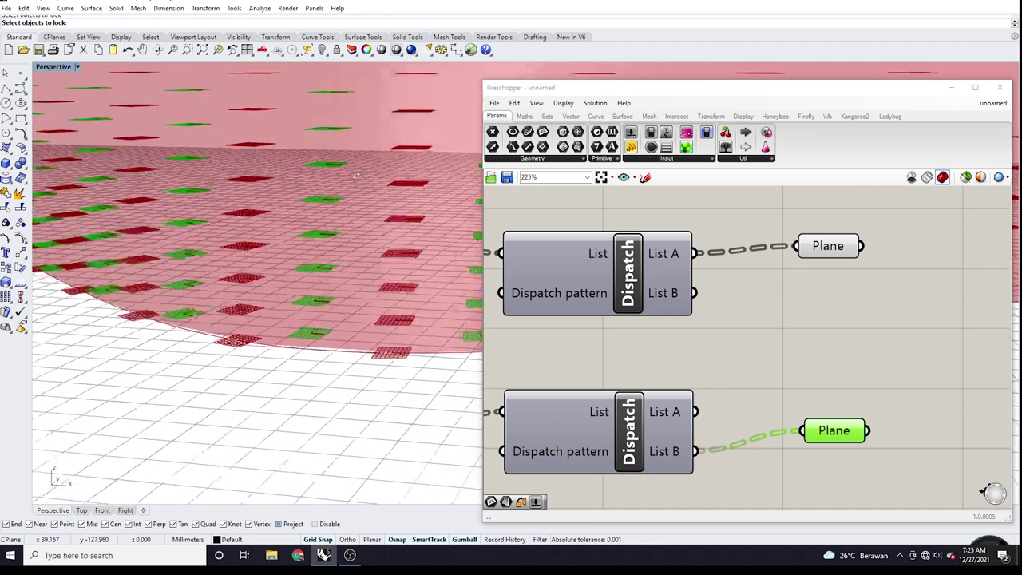
{"action": "left_click", "coordinate": [759, 305]}
{"action": "left_click", "coordinate": [845, 252]}
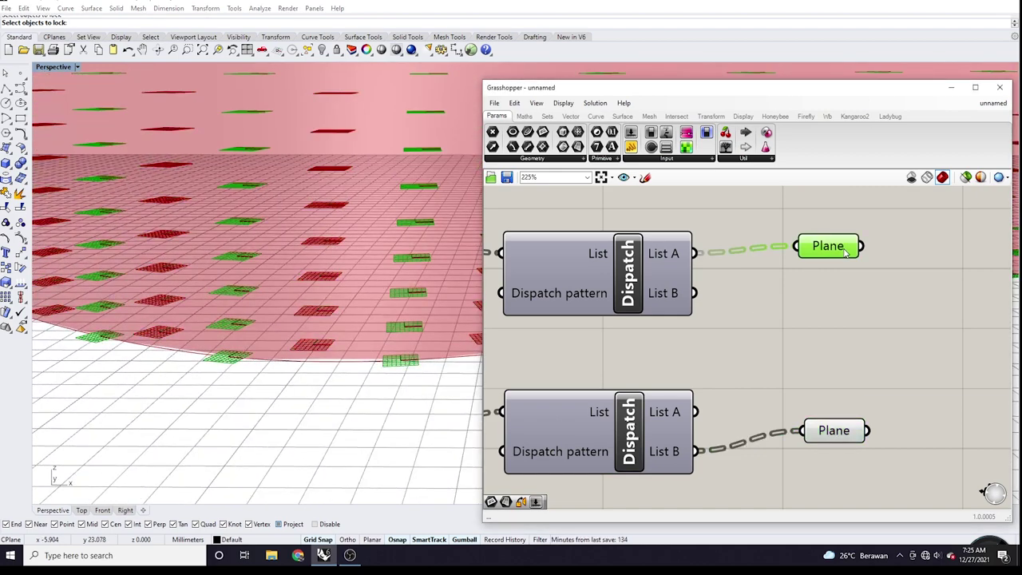
Step: Highlight the frames held by the lower Plane parameter and set the frame count slider to 92
{"action": "right_click_drag", "start_coordinate": [411, 312], "coordinate": [437, 294]}
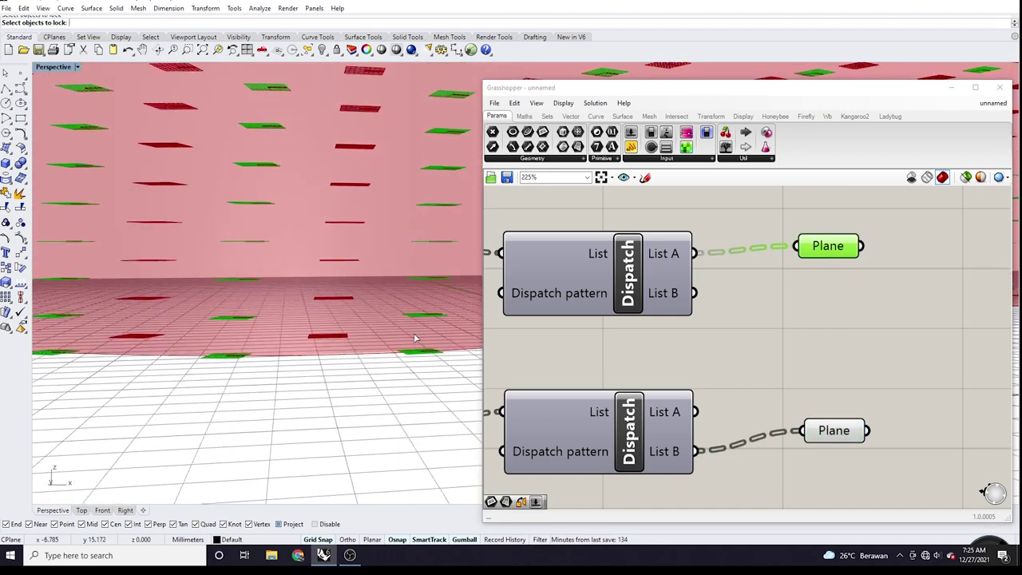
{"action": "left_click", "coordinate": [834, 430]}
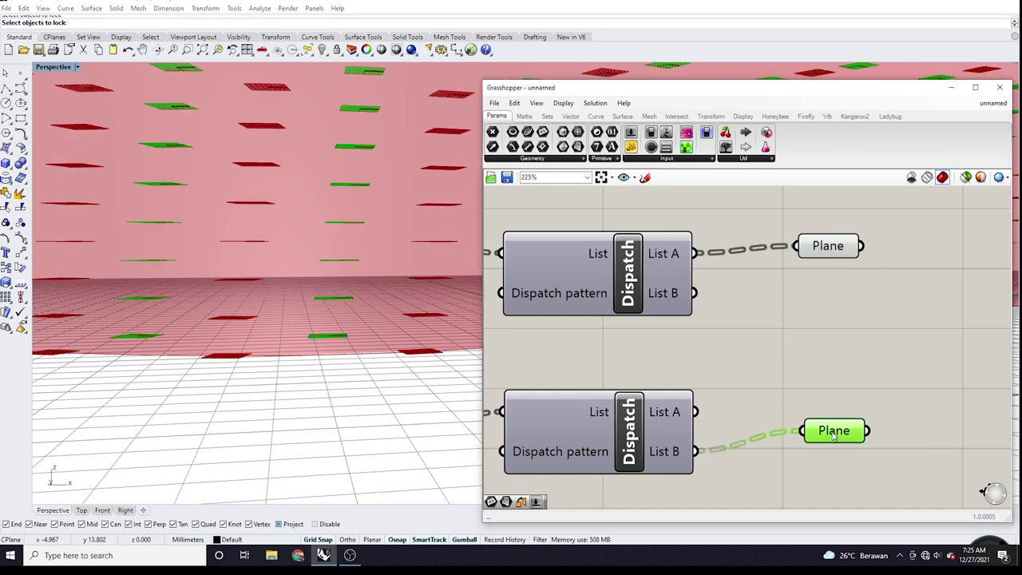
{"action": "scroll", "coordinate": [775, 349], "scroll_direction": "down", "scroll_amount": 4}
{"action": "scroll", "coordinate": [575, 362], "scroll_direction": "up", "scroll_amount": 5}
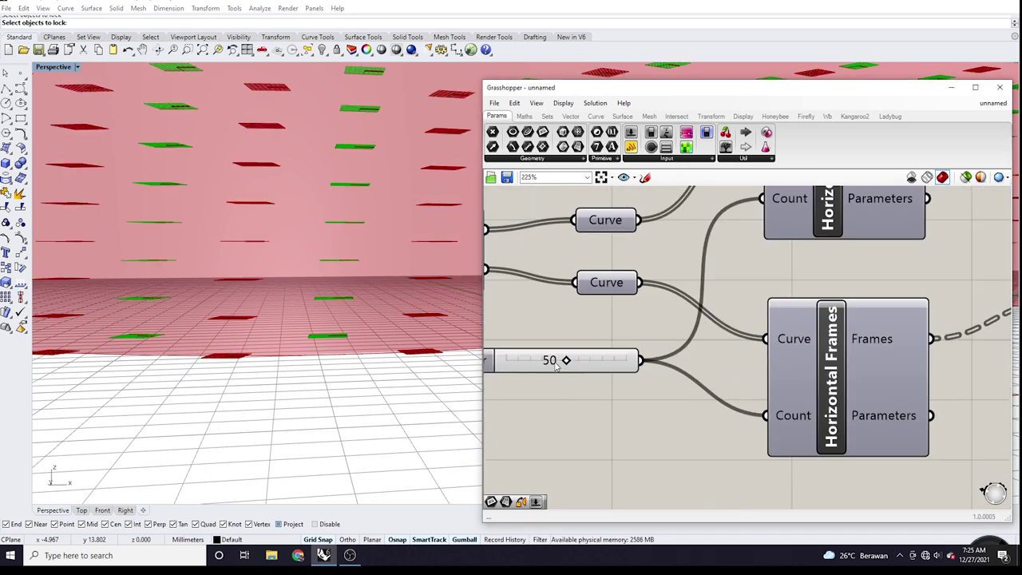
{"action": "left_click_drag", "start_coordinate": [577, 360], "coordinate": [648, 360]}
{"action": "right_click_drag", "start_coordinate": [326, 245], "coordinate": [308, 261]}
Step: Examine the denser frames of the lower Plane parameter against those of the upper one
{"action": "scroll", "coordinate": [641, 278], "scroll_direction": "down", "scroll_amount": 5}
{"action": "scroll", "coordinate": [637, 281], "scroll_direction": "down", "scroll_amount": 3}
{"action": "scroll", "coordinate": [860, 267], "scroll_direction": "up", "scroll_amount": 6}
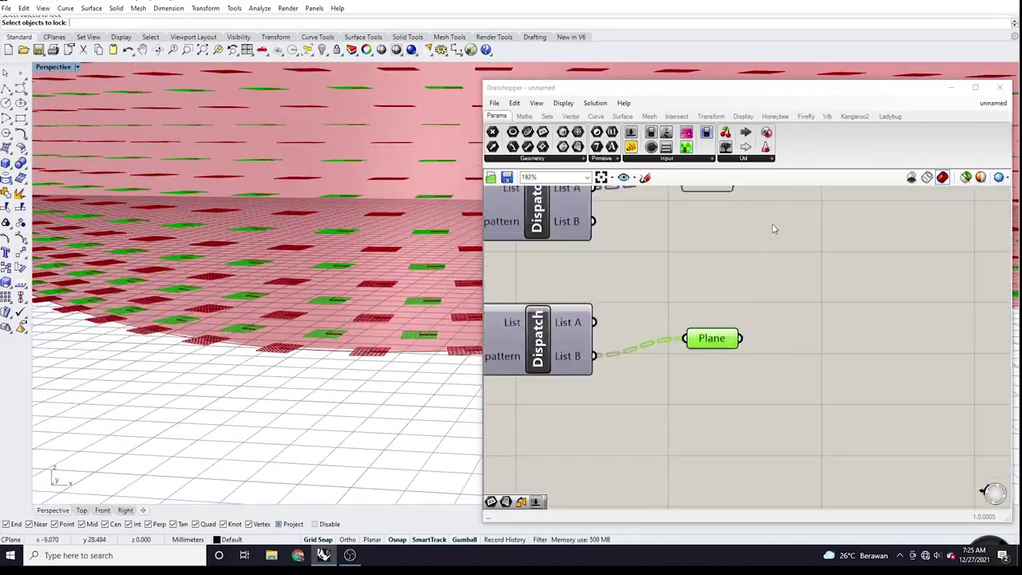
{"action": "scroll", "coordinate": [728, 190], "scroll_direction": "down", "scroll_amount": 3}
{"action": "scroll", "coordinate": [694, 255], "scroll_direction": "up", "scroll_amount": 3}
{"action": "left_click", "coordinate": [688, 234]}
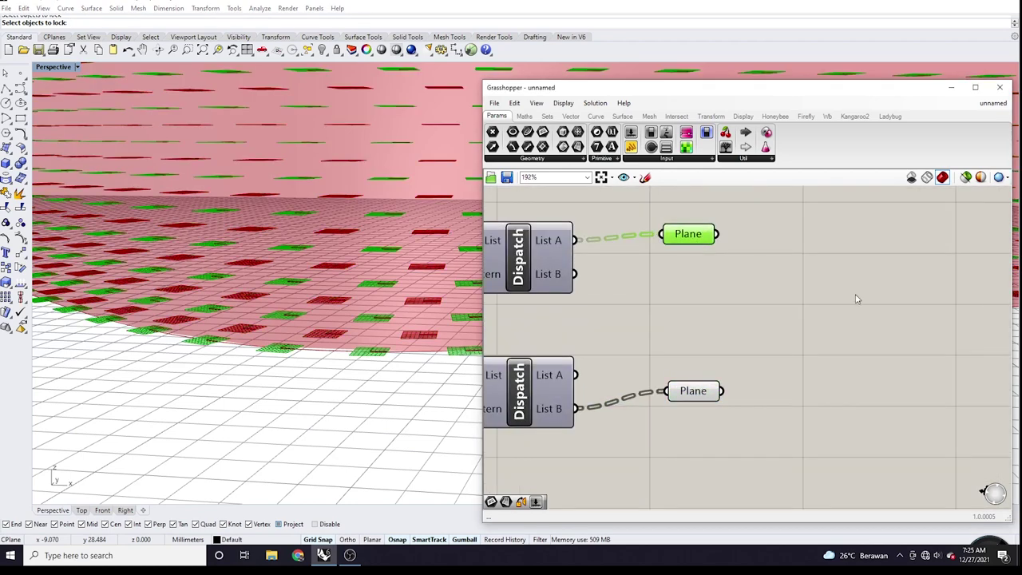
{"action": "double_click", "coordinate": [799, 302]}
{"action": "type", "text": "l"}
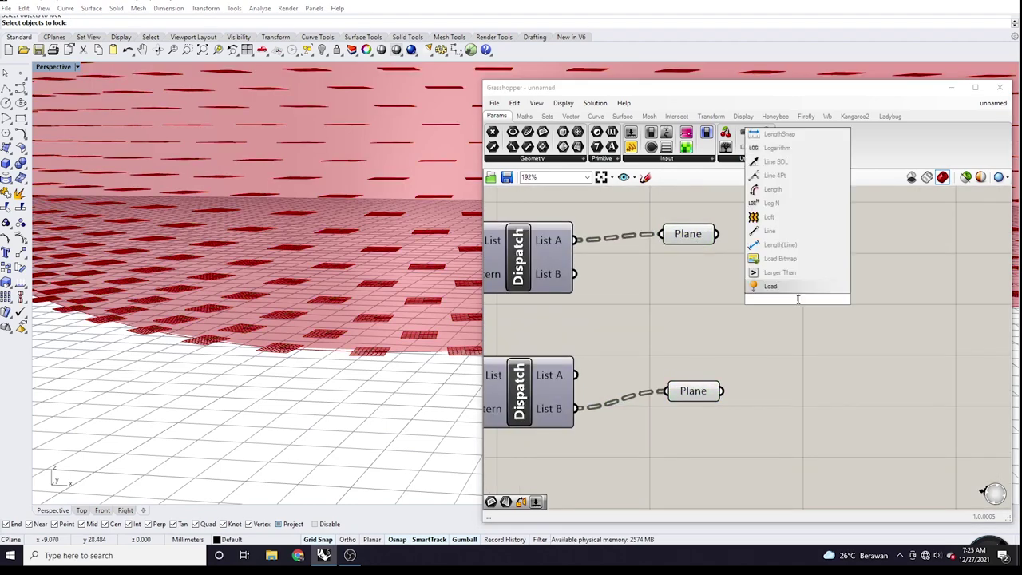
{"action": "key", "text": "Return"}
Step: Add a third Plane parameter and feed both dispatched Plane parameters into it
{"action": "double_click", "coordinate": [802, 302]}
{"action": "type", "text": "pl"}
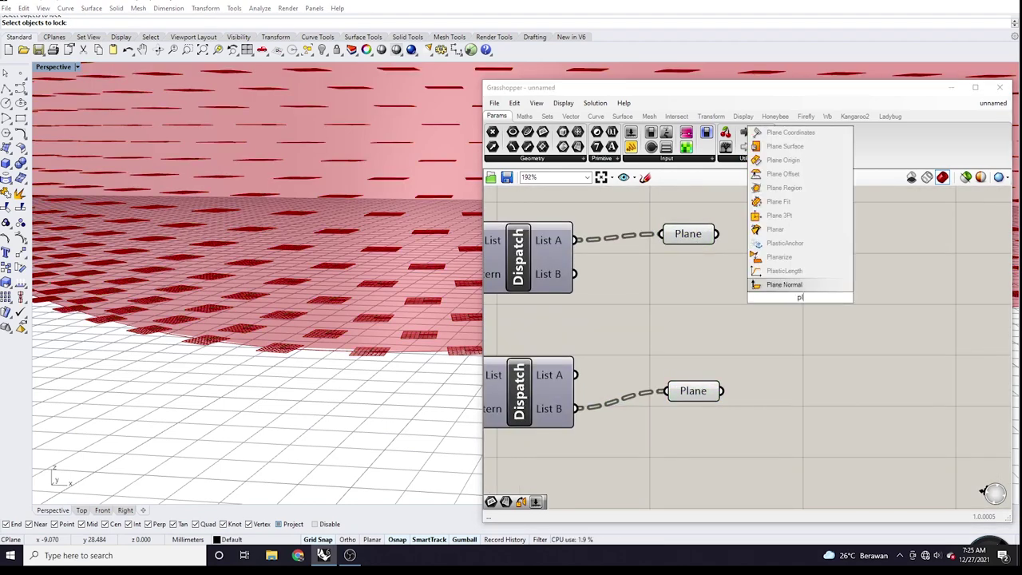
{"action": "type", "text": "a"}
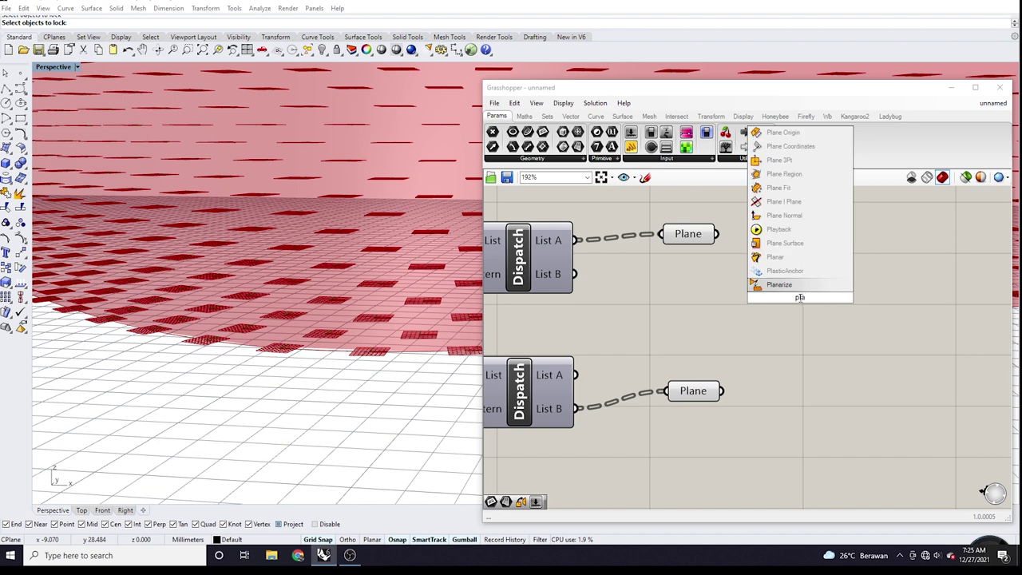
{"action": "type", "text": "n"}
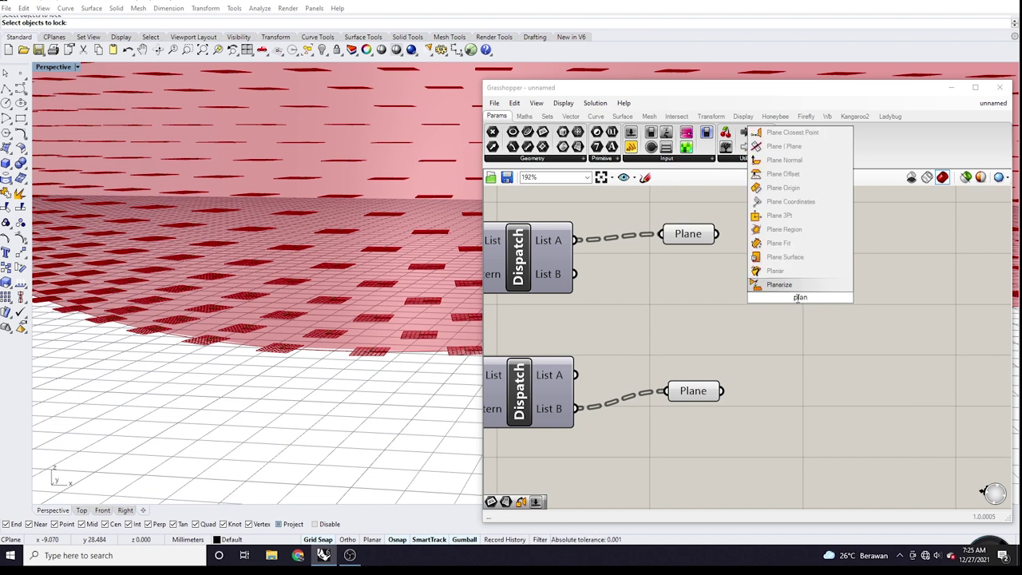
{"action": "type", "text": "e"}
{"action": "key", "text": "Return"}
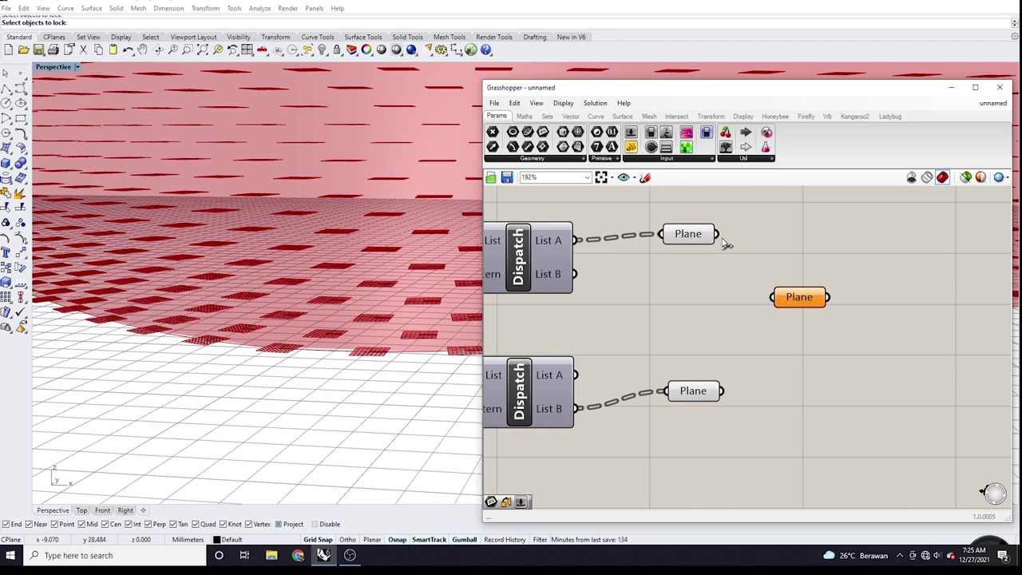
{"action": "left_click_drag", "start_coordinate": [718, 236], "coordinate": [772, 299]}
{"action": "left_click_drag", "start_coordinate": [723, 392], "coordinate": [771, 298]}
Step: Highlight the frames of the merged Plane parameter and examine their layout across the surface
{"action": "scroll", "coordinate": [623, 300], "scroll_direction": "down", "scroll_amount": 2}
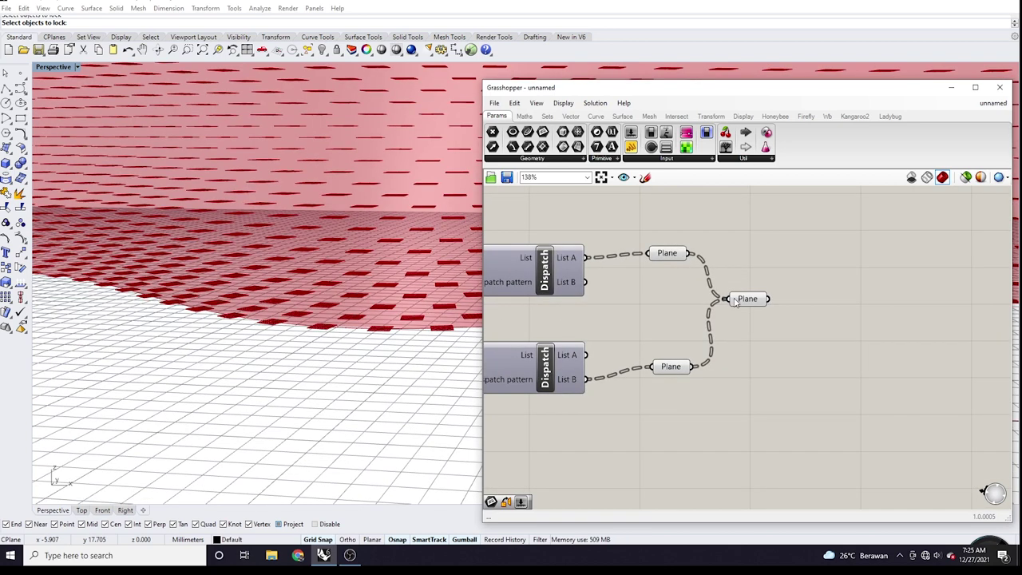
{"action": "left_click", "coordinate": [757, 300]}
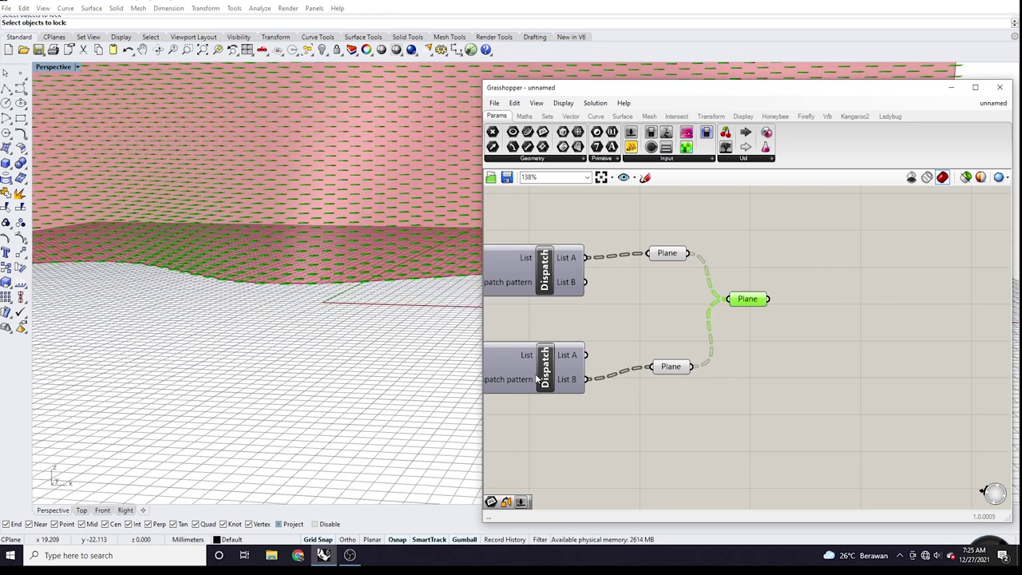
{"action": "scroll", "coordinate": [798, 317], "scroll_direction": "up", "scroll_amount": 2}
{"action": "scroll", "coordinate": [796, 317], "scroll_direction": "down", "scroll_amount": 6}
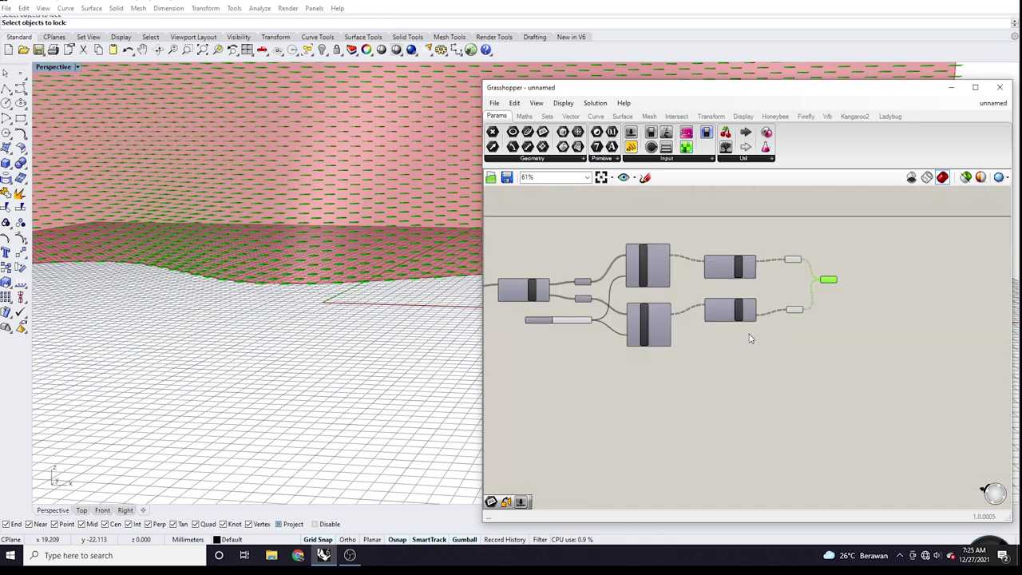
{"action": "scroll", "coordinate": [567, 343], "scroll_direction": "up", "scroll_amount": 1}
{"action": "scroll", "coordinate": [201, 276], "scroll_direction": "up", "scroll_amount": 6}
{"action": "scroll", "coordinate": [317, 282], "scroll_direction": "down", "scroll_amount": 12}
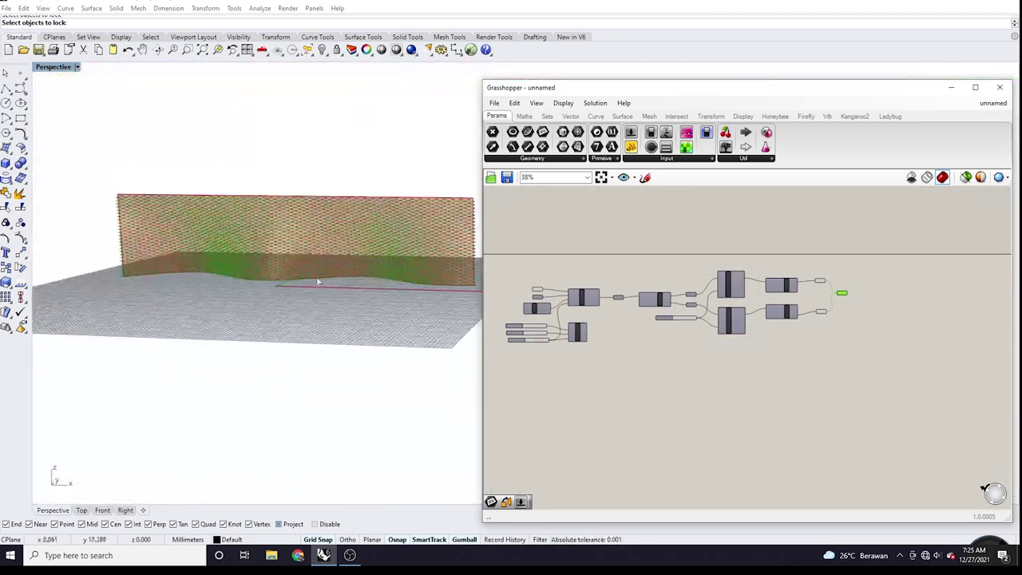
{"action": "scroll", "coordinate": [341, 271], "scroll_direction": "up", "scroll_amount": 5}
{"action": "scroll", "coordinate": [341, 271], "scroll_direction": "up", "scroll_amount": 5}
{"action": "scroll", "coordinate": [367, 306], "scroll_direction": "down", "scroll_amount": 4}
{"action": "scroll", "coordinate": [220, 313], "scroll_direction": "up", "scroll_amount": 10}
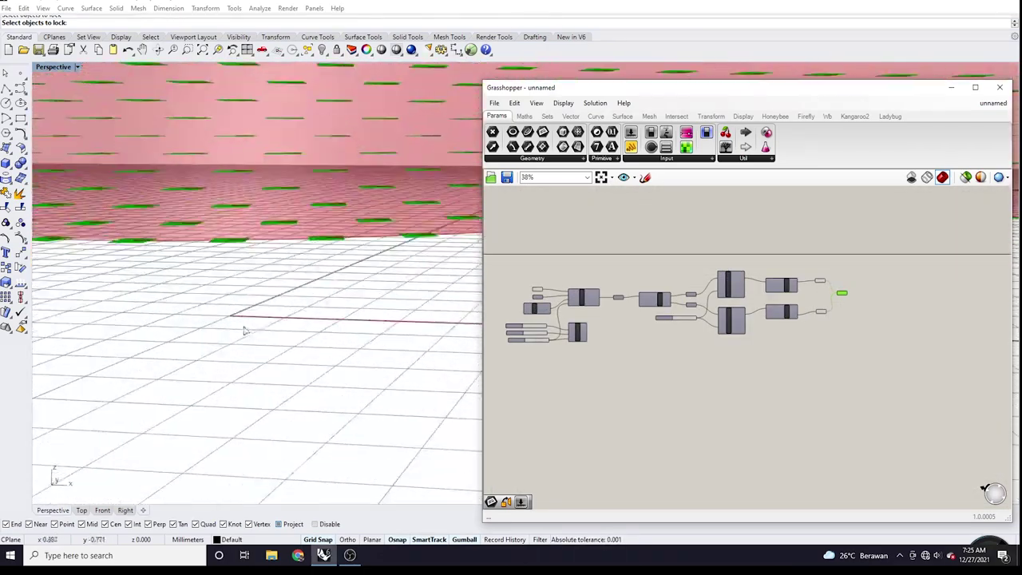
Step: Turn the preview of the Domain Box component back on
{"action": "scroll", "coordinate": [253, 312], "scroll_direction": "down", "scroll_amount": 7}
{"action": "scroll", "coordinate": [561, 329], "scroll_direction": "up", "scroll_amount": 5}
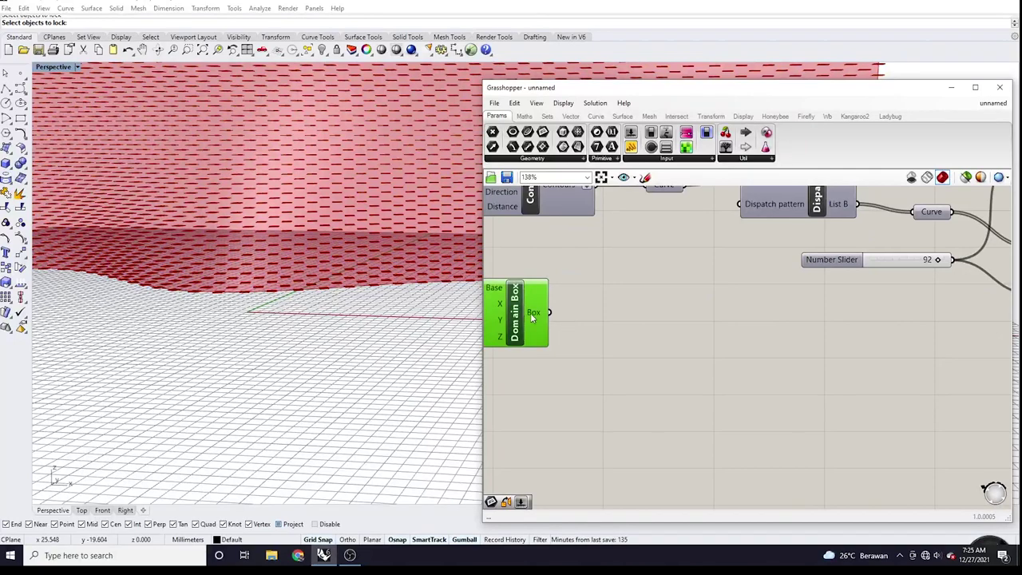
{"action": "middle_click", "coordinate": [533, 318]}
{"action": "left_click", "coordinate": [555, 300]}
{"action": "scroll", "coordinate": [311, 307], "scroll_direction": "up", "scroll_amount": 3}
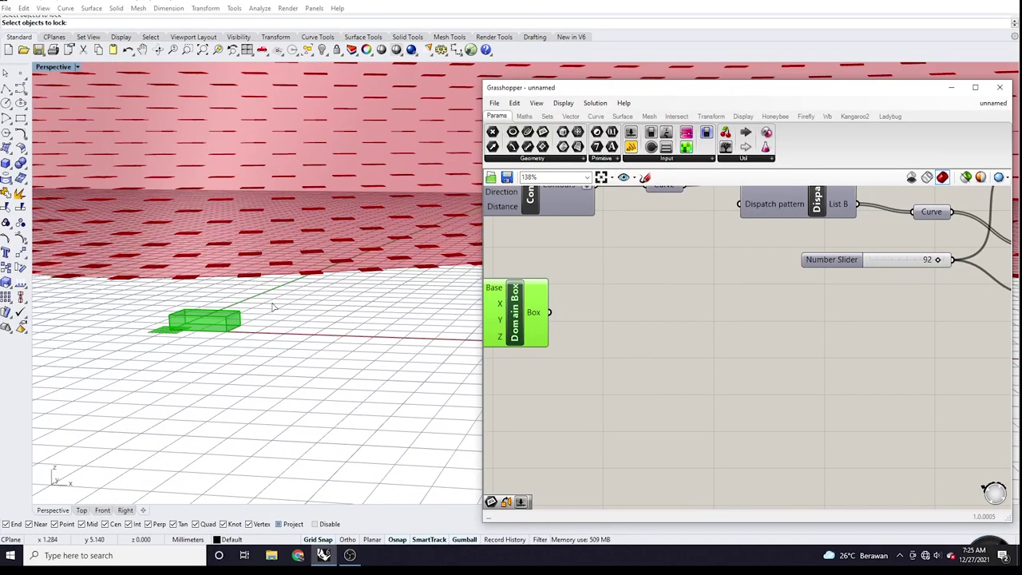
Step: Examine the Domain Box brick and its base plane in relation to the frames on the surface
{"action": "scroll", "coordinate": [197, 326], "scroll_direction": "up", "scroll_amount": 6}
{"action": "scroll", "coordinate": [280, 300], "scroll_direction": "down", "scroll_amount": 8}
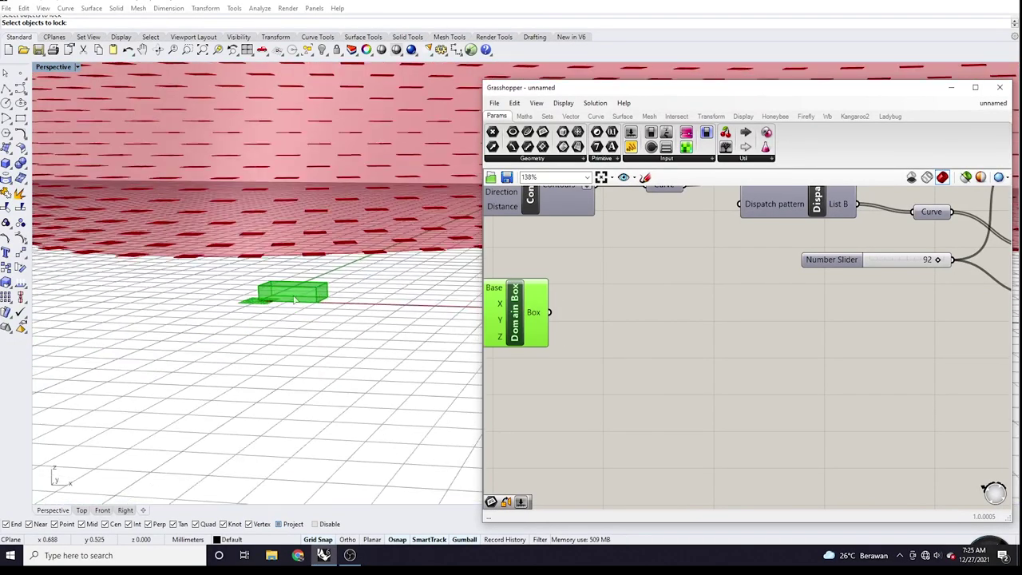
{"action": "scroll", "coordinate": [324, 266], "scroll_direction": "up", "scroll_amount": 2}
{"action": "scroll", "coordinate": [318, 295], "scroll_direction": "up", "scroll_amount": 2}
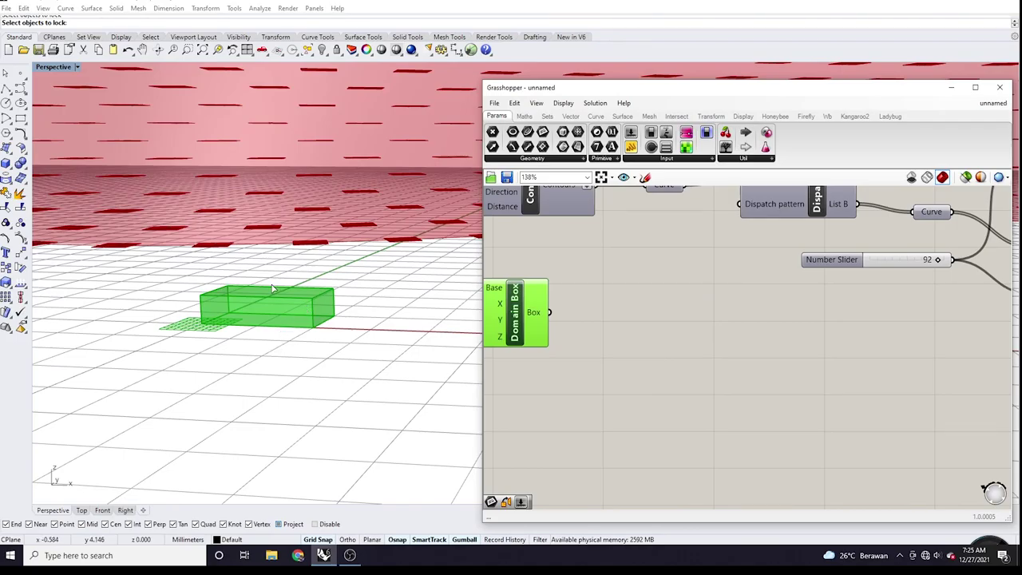
{"action": "scroll", "coordinate": [273, 289], "scroll_direction": "down", "scroll_amount": 5}
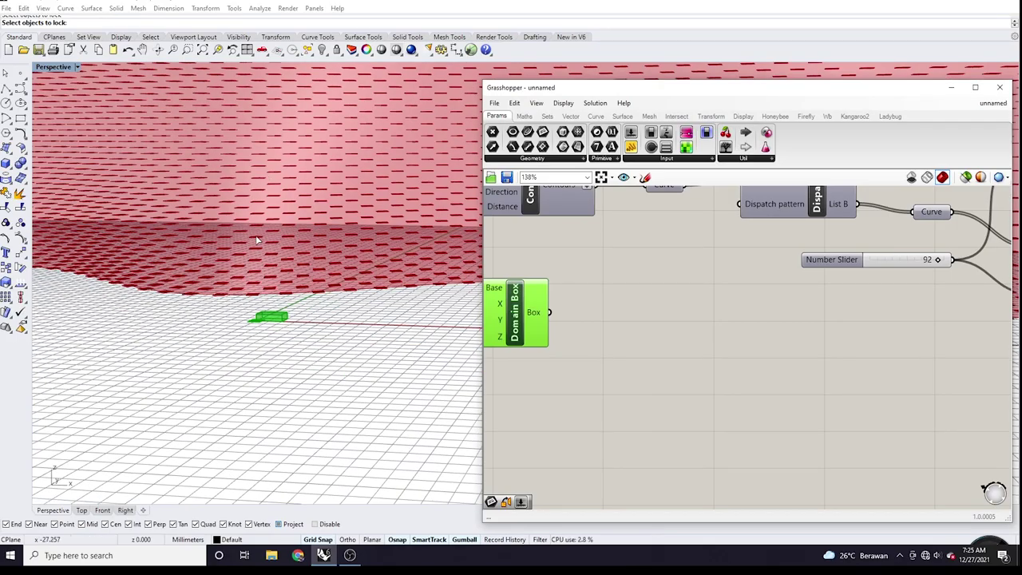
{"action": "right_click_drag", "start_coordinate": [257, 239], "coordinate": [389, 222]}
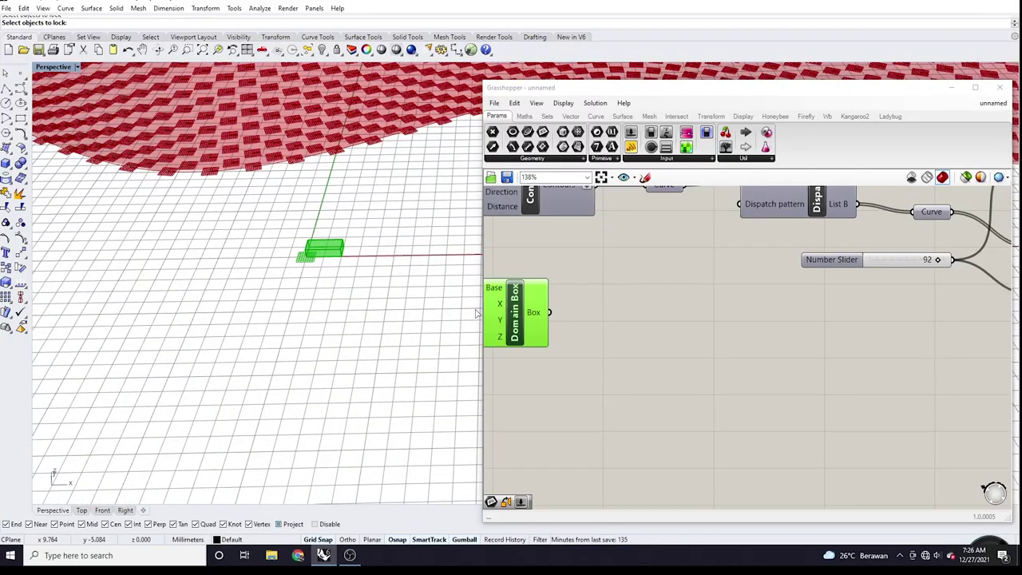
{"action": "scroll", "coordinate": [331, 251], "scroll_direction": "up", "scroll_amount": 6}
{"action": "scroll", "coordinate": [328, 255], "scroll_direction": "down", "scroll_amount": 4}
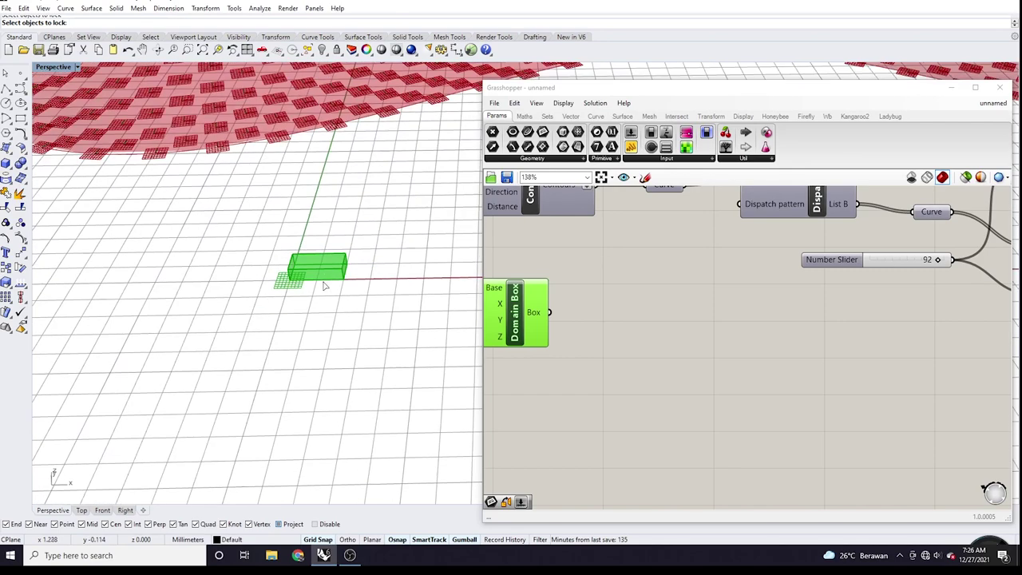
{"action": "right_click_drag", "start_coordinate": [324, 285], "coordinate": [314, 232]}
{"action": "scroll", "coordinate": [299, 266], "scroll_direction": "up", "scroll_amount": 2}
{"action": "scroll", "coordinate": [319, 263], "scroll_direction": "up", "scroll_amount": 3}
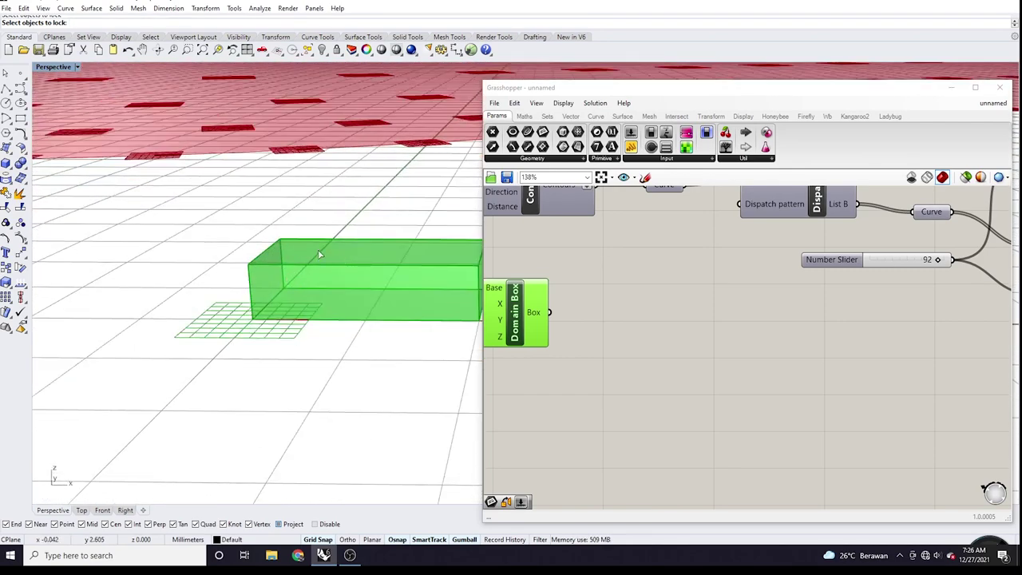
{"action": "scroll", "coordinate": [344, 256], "scroll_direction": "down", "scroll_amount": 3}
{"action": "scroll", "coordinate": [376, 276], "scroll_direction": "up", "scroll_amount": 2}
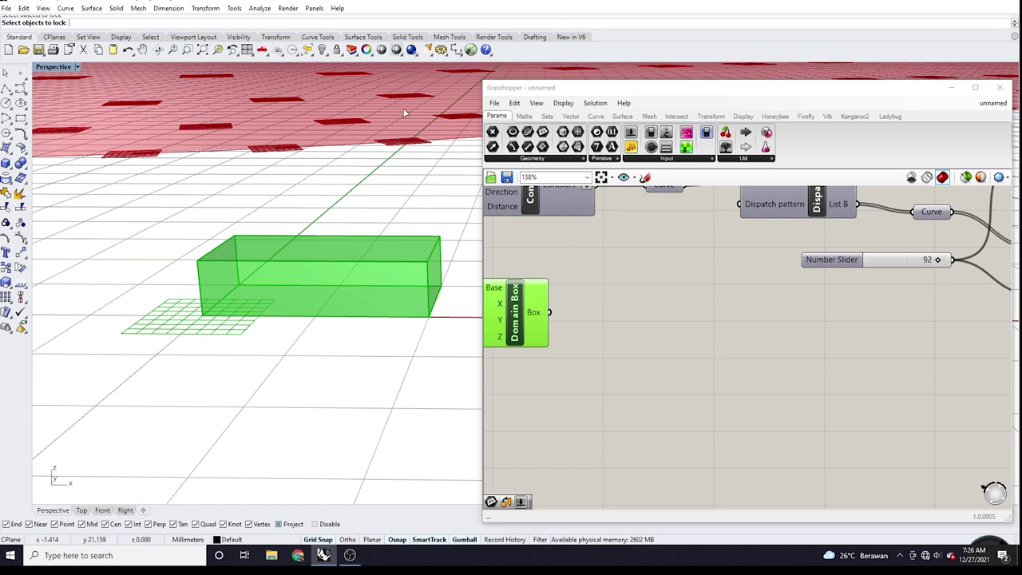
{"action": "scroll", "coordinate": [296, 276], "scroll_direction": "down", "scroll_amount": 2}
{"action": "scroll", "coordinate": [274, 299], "scroll_direction": "up", "scroll_amount": 3}
{"action": "scroll", "coordinate": [214, 275], "scroll_direction": "down", "scroll_amount": 2}
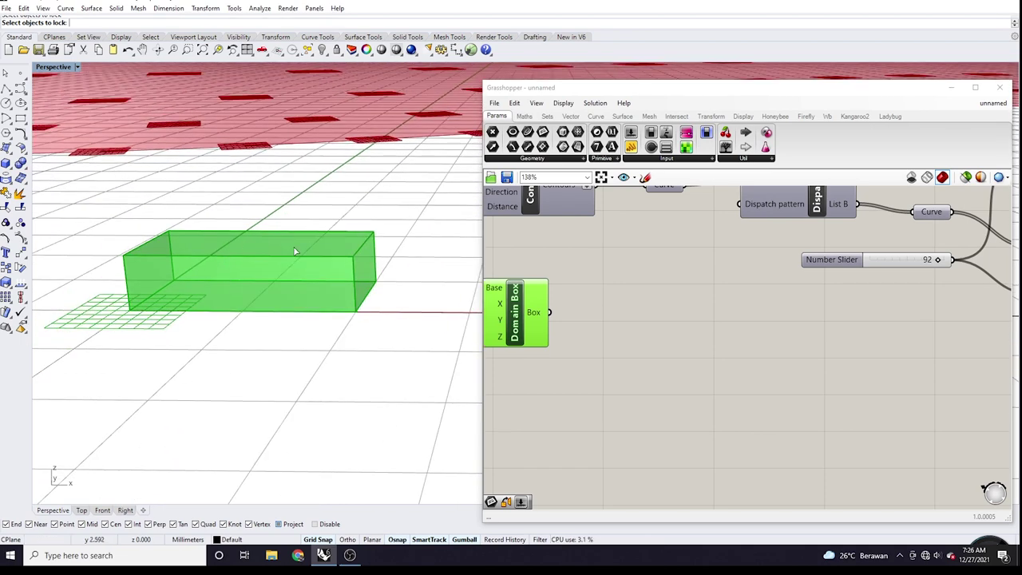
Step: Add a Deconstruct Brep component beside the Domain Box component
{"action": "scroll", "coordinate": [583, 325], "scroll_direction": "down", "scroll_amount": 2}
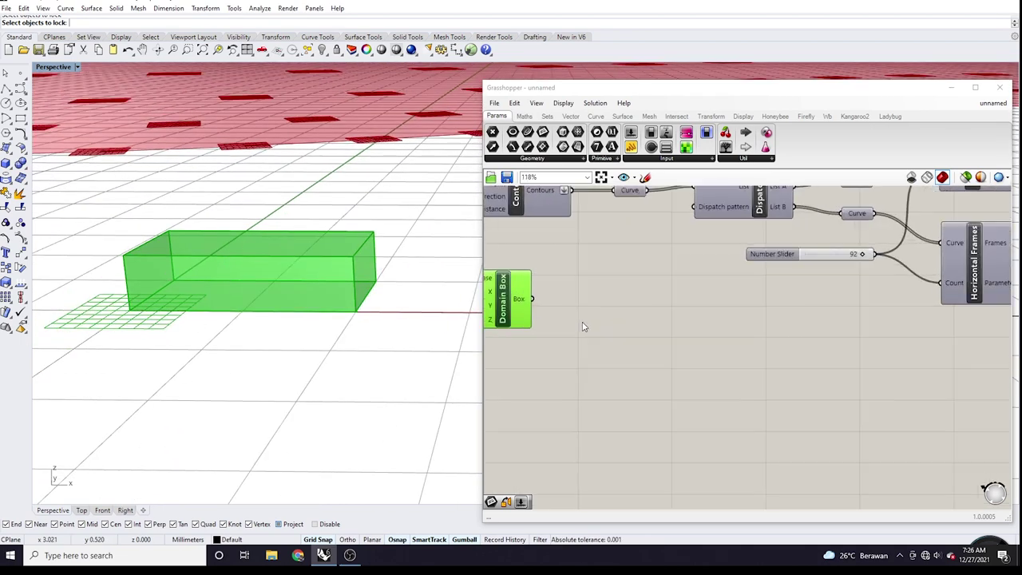
{"action": "scroll", "coordinate": [587, 324], "scroll_direction": "up", "scroll_amount": 2}
{"action": "double_click", "coordinate": [593, 323]}
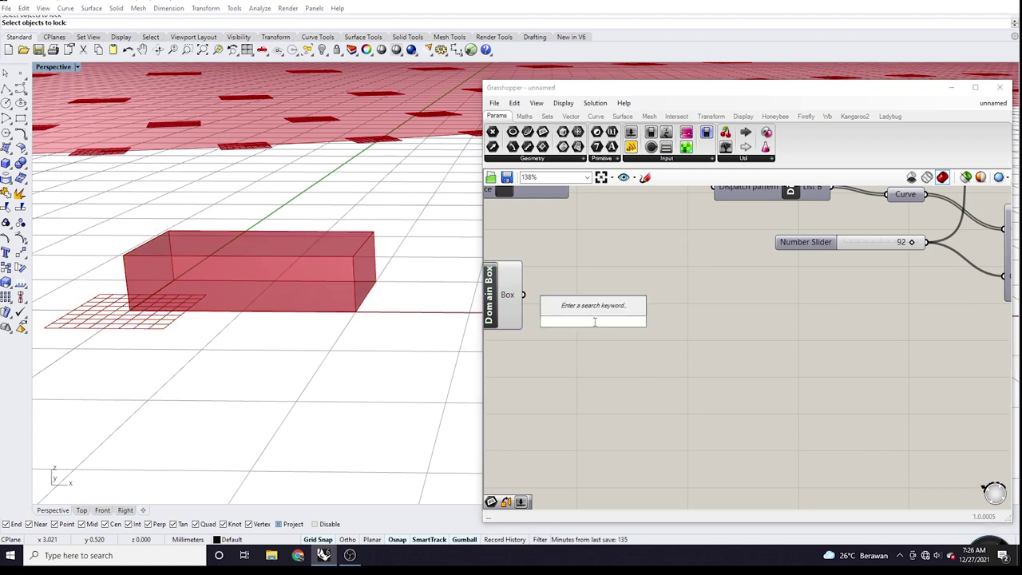
{"action": "type", "text": "dis"}
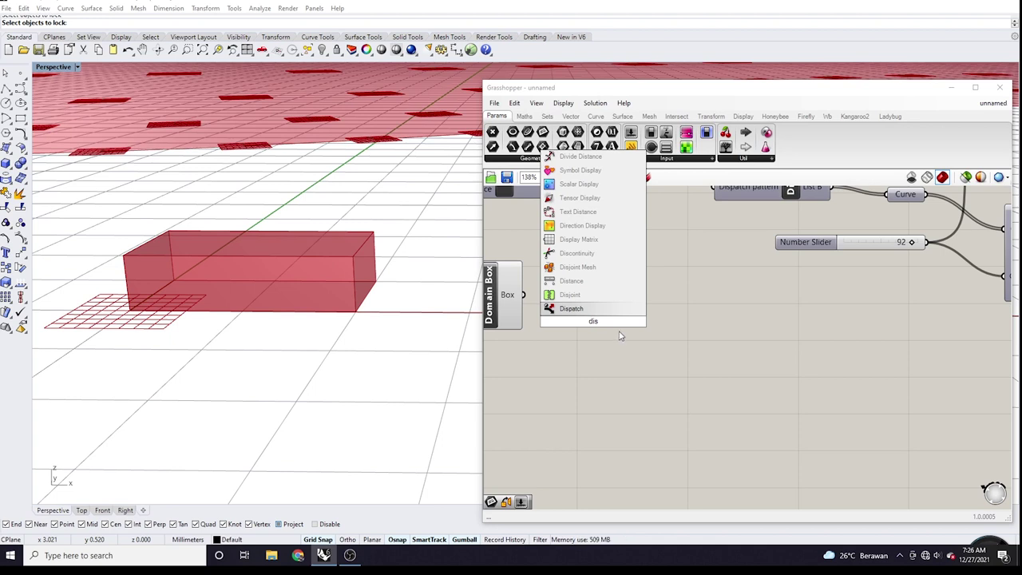
{"action": "key", "text": "BackSpace"}
{"action": "key", "text": "BackSpace"}
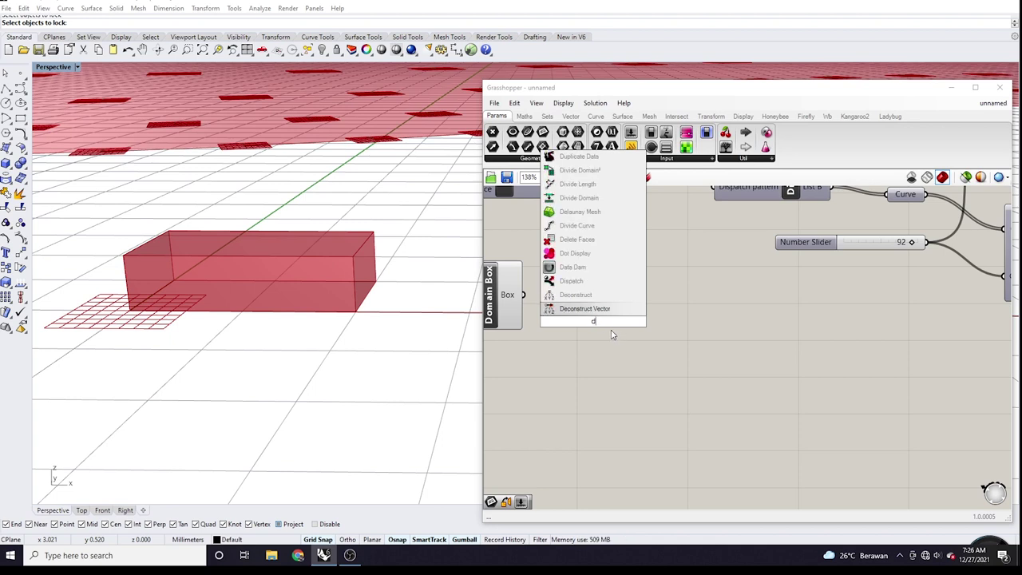
{"action": "type", "text": "ec"}
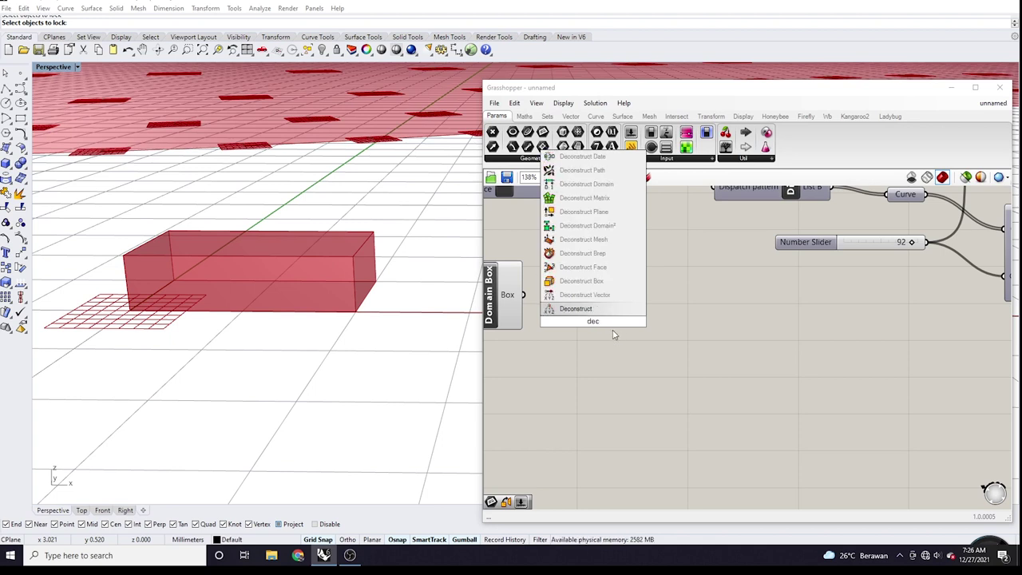
{"action": "left_click", "coordinate": [591, 253]}
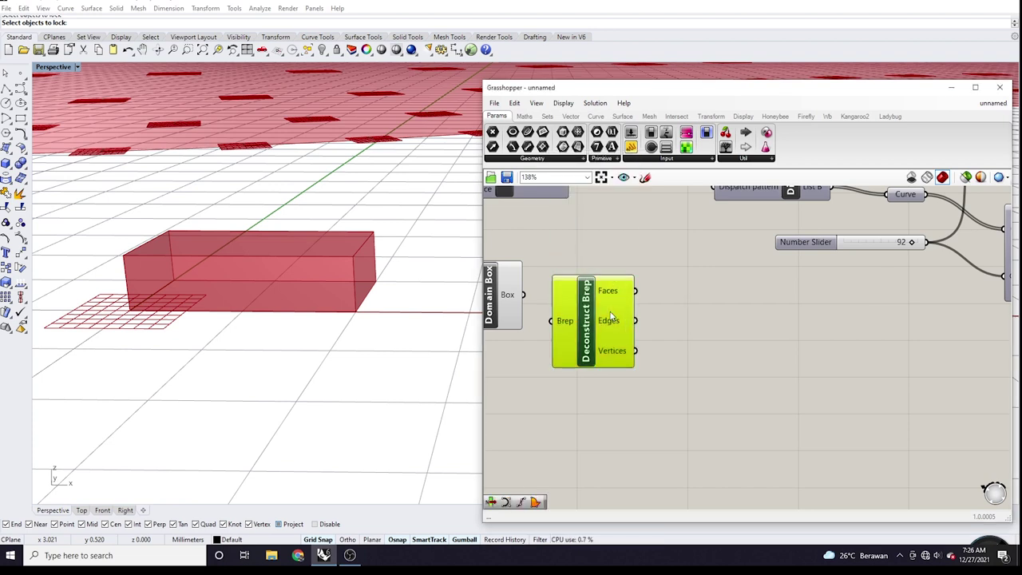
Step: Place the Deconstruct Brep closer to the Domain Box and connect the Box output to its Brep input
{"action": "left_click", "coordinate": [523, 115]}
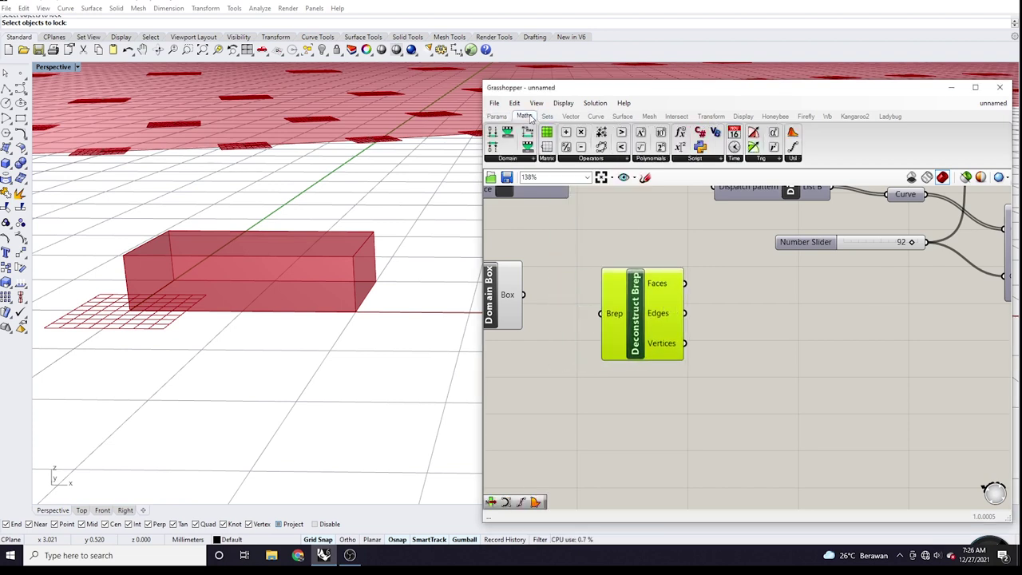
{"action": "left_click", "coordinate": [614, 117]}
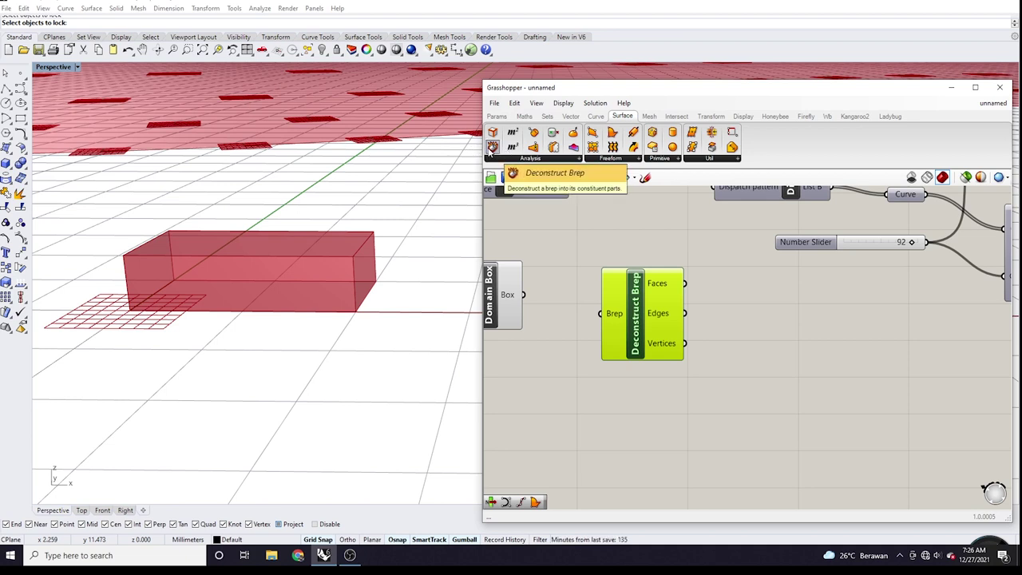
{"action": "left_click_drag", "start_coordinate": [636, 319], "coordinate": [612, 296]}
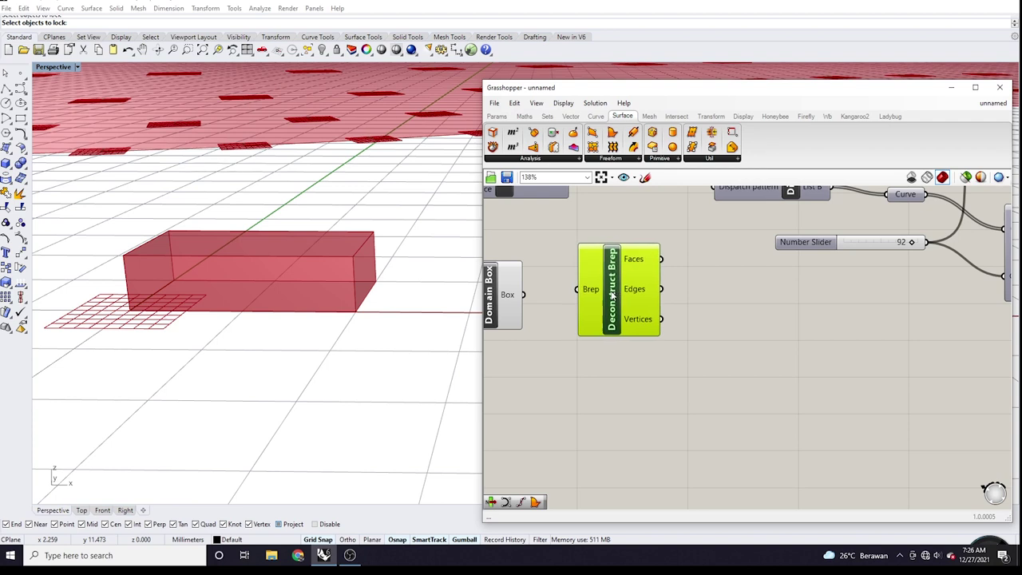
{"action": "left_click_drag", "start_coordinate": [526, 299], "coordinate": [576, 289]}
{"action": "scroll", "coordinate": [609, 294], "scroll_direction": "down", "scroll_amount": 3}
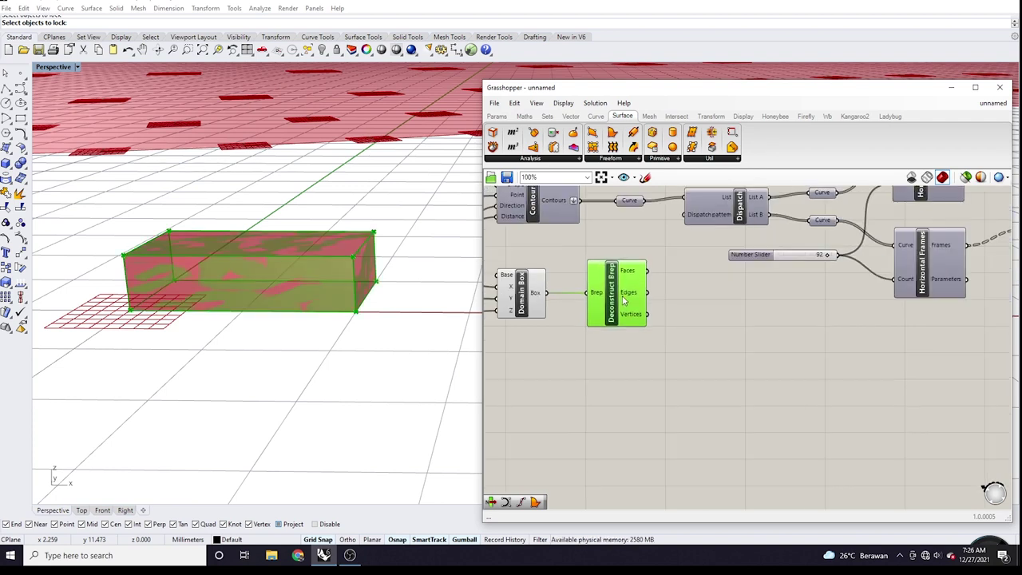
Step: Add a List Item component beside the Deconstruct Brep and connect the Faces output to its List input
{"action": "scroll", "coordinate": [317, 282], "scroll_direction": "up", "scroll_amount": 5}
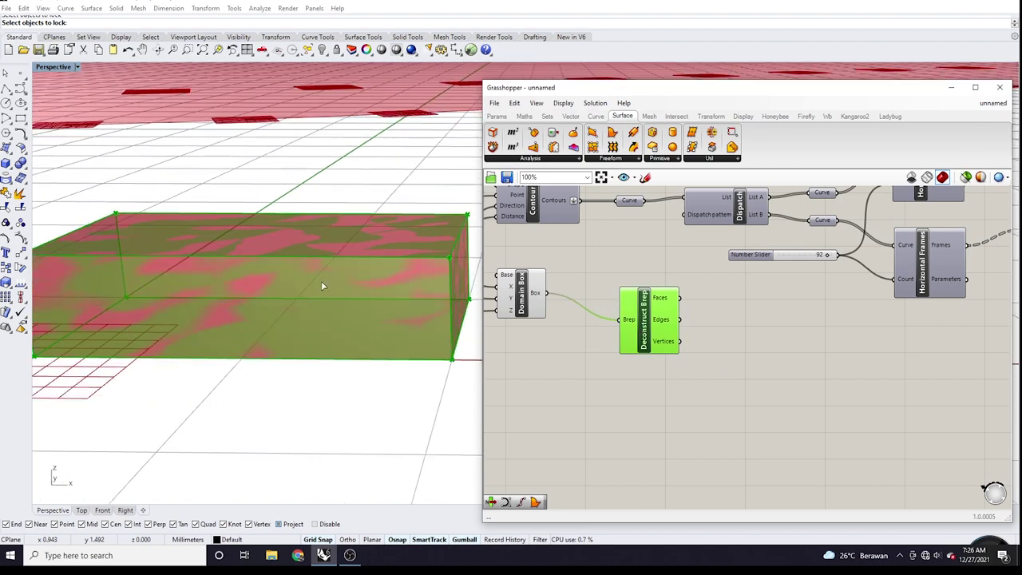
{"action": "mouse_move", "coordinate": [321, 281]}
{"action": "right_mouse_down"}
{"action": "mouse_move", "coordinate": [289, 283]}
{"action": "mouse_move", "coordinate": [332, 275]}
{"action": "right_mouse_up"}
{"action": "scroll", "coordinate": [343, 279], "scroll_direction": "down", "scroll_amount": 5}
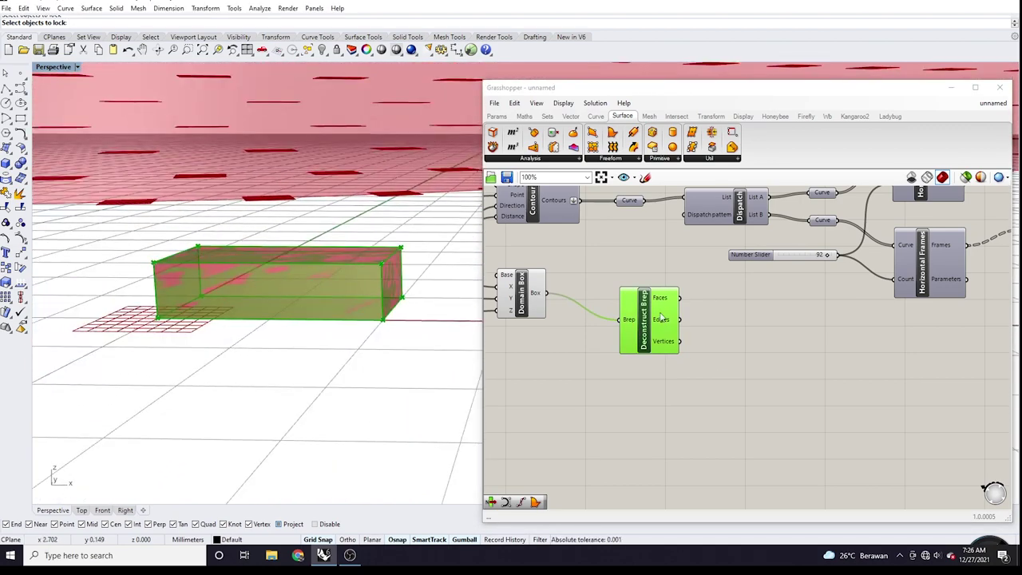
{"action": "scroll", "coordinate": [738, 336], "scroll_direction": "up", "scroll_amount": 3}
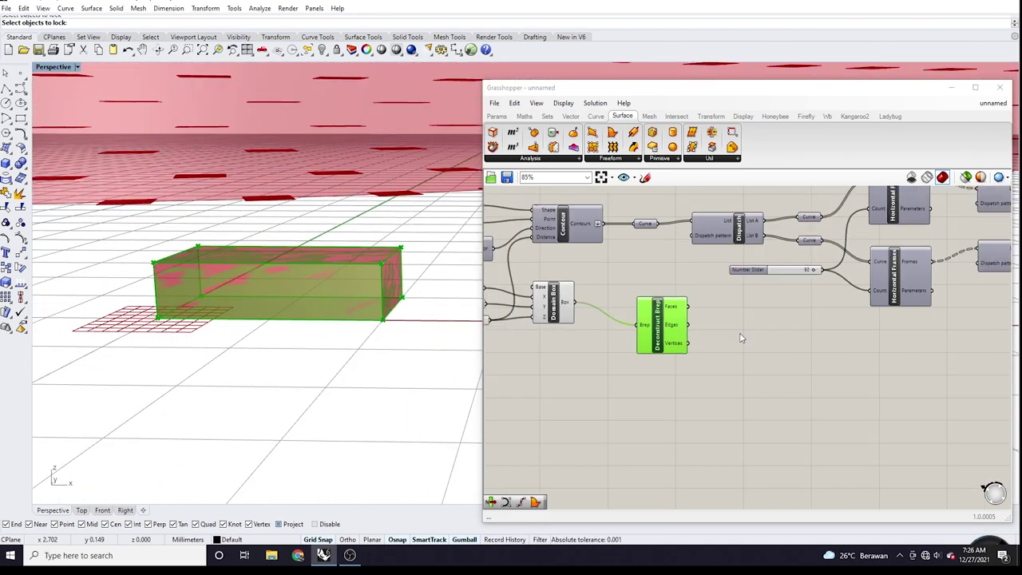
{"action": "double_click", "coordinate": [740, 336]}
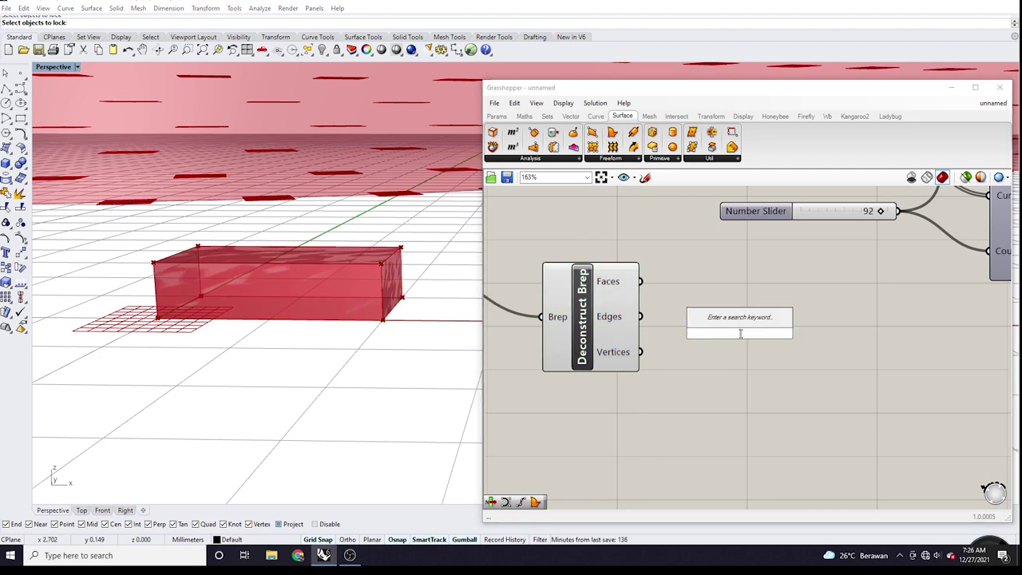
{"action": "type", "text": "list"}
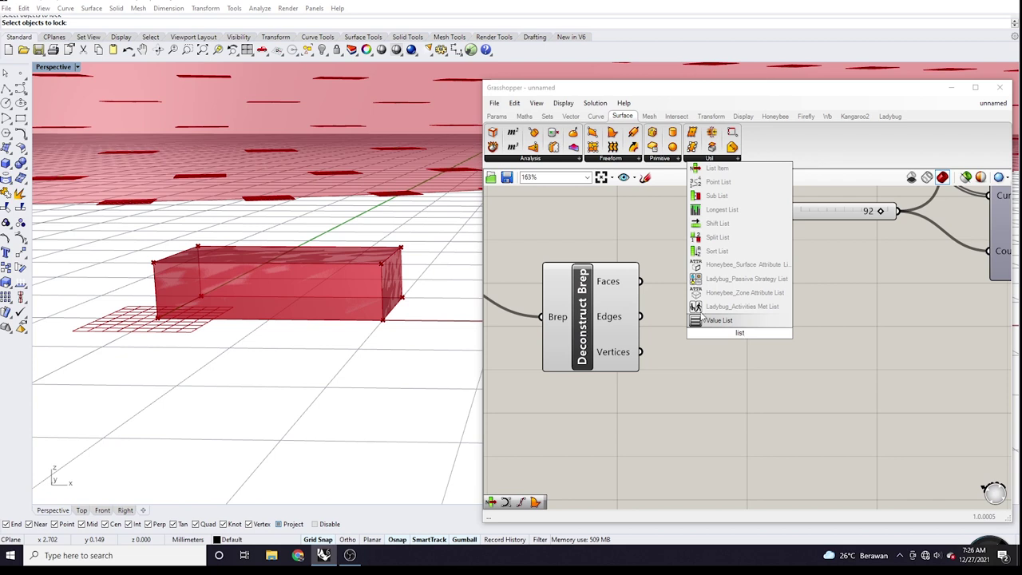
{"action": "left_click", "coordinate": [717, 168]}
{"action": "left_click_drag", "start_coordinate": [740, 329], "coordinate": [763, 311]}
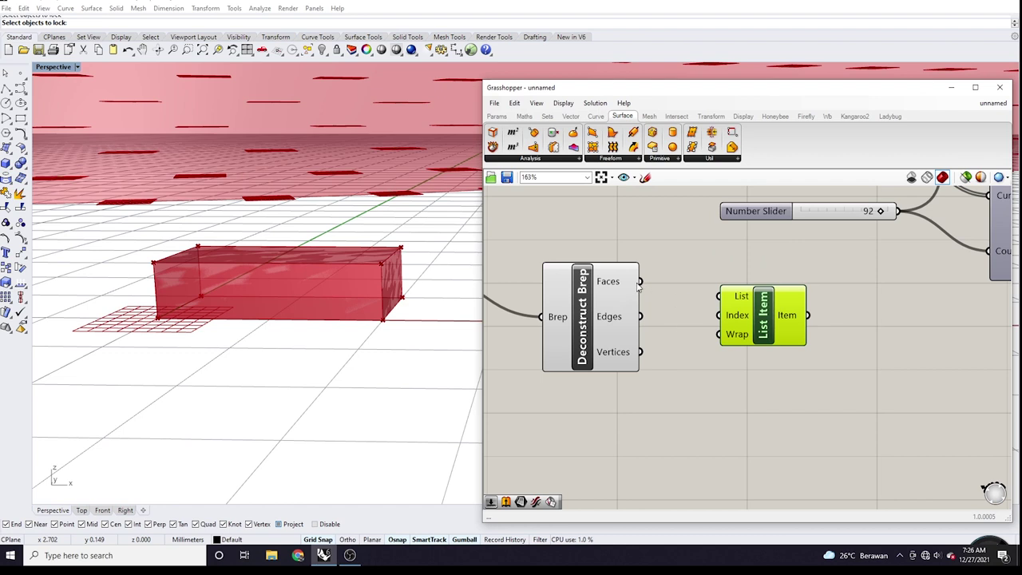
{"action": "left_click_drag", "start_coordinate": [639, 281], "coordinate": [797, 346]}
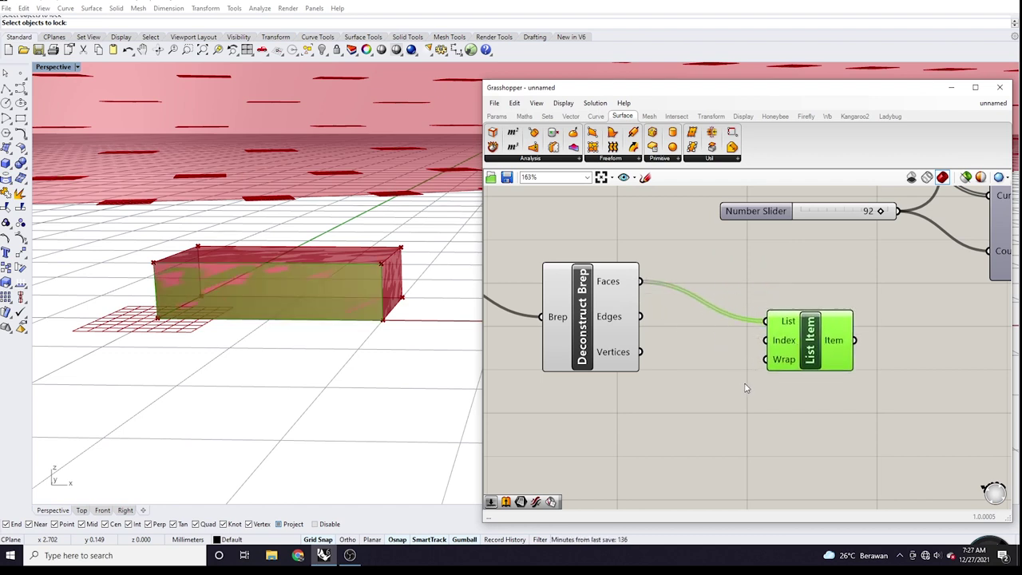
Step: Create a number slider with the value 6 and connect it to the List Item's Index input
{"action": "right_click_drag", "start_coordinate": [382, 310], "coordinate": [509, 301]}
{"action": "right_click_drag", "start_coordinate": [438, 351], "coordinate": [640, 345]}
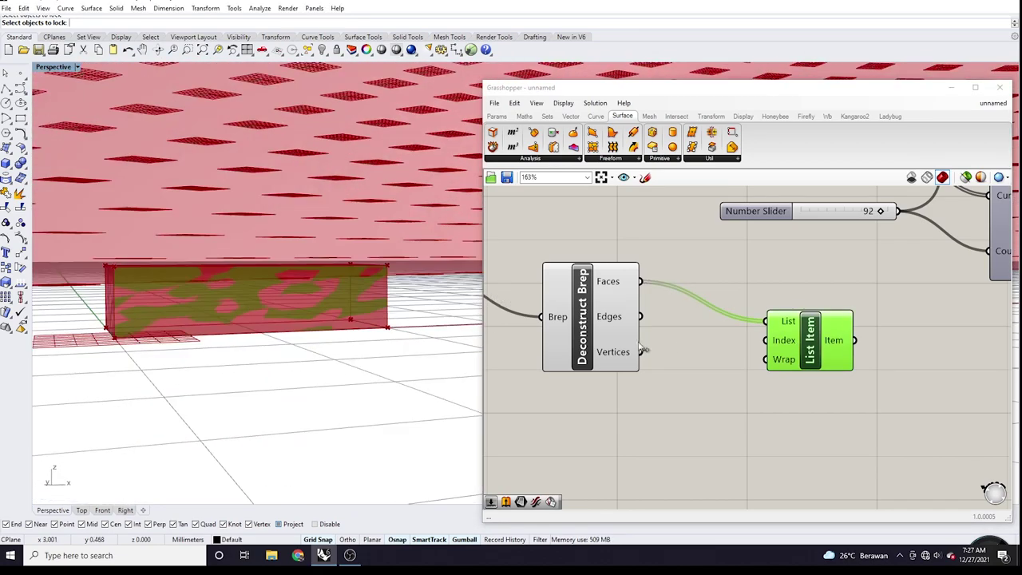
{"action": "double_click", "coordinate": [631, 403]}
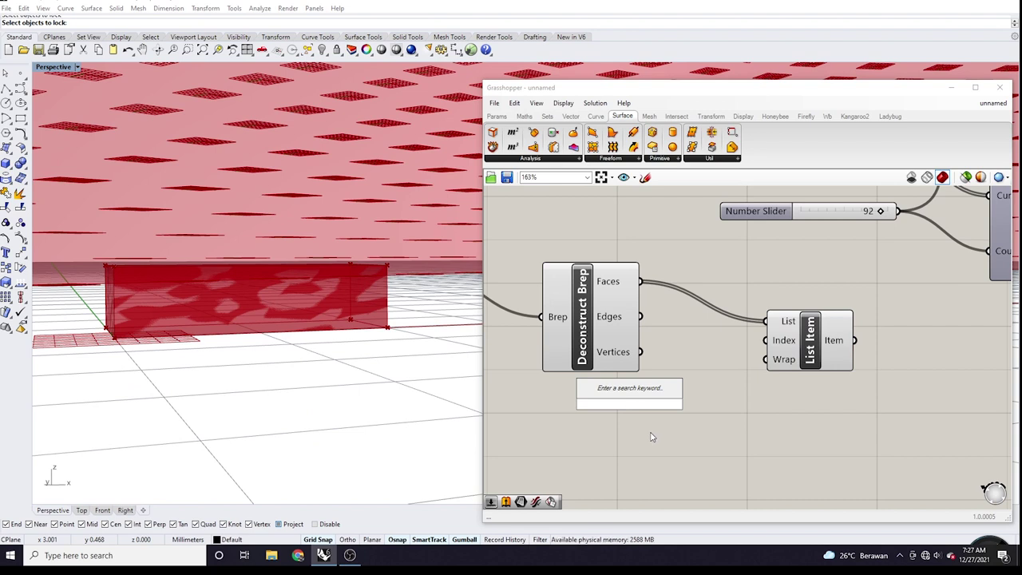
{"action": "type", "text": "6"}
{"action": "key", "text": "Return"}
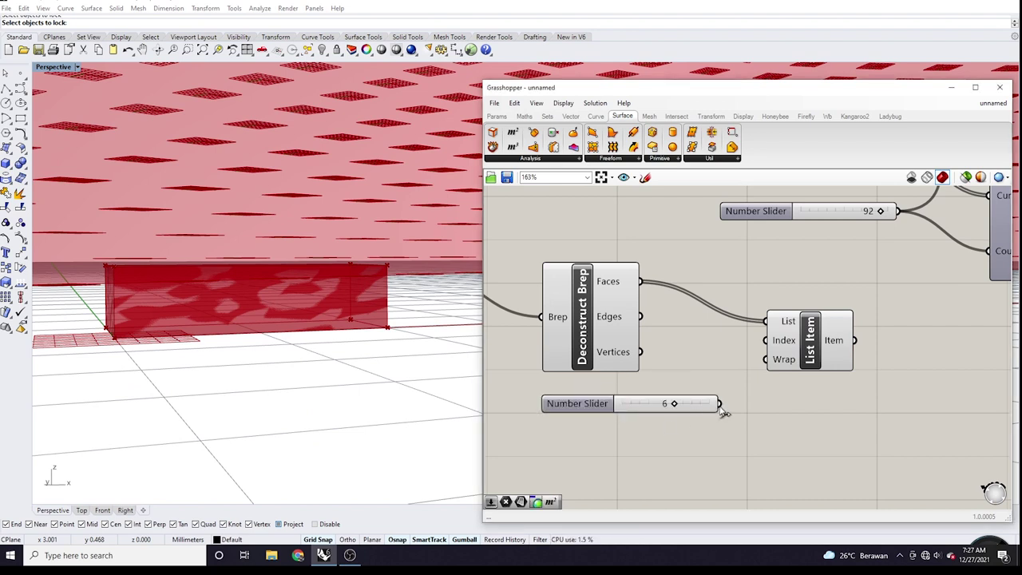
{"action": "left_click_drag", "start_coordinate": [719, 404], "coordinate": [763, 341]}
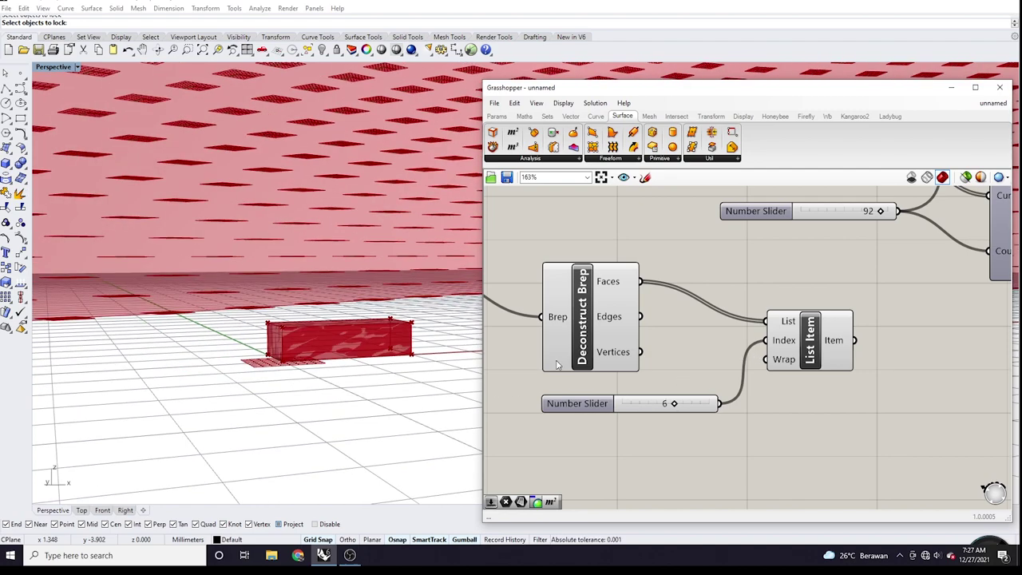
Step: Set the List Item's index slider to 4 to pick the bottom face of the brick
{"action": "right_click_drag", "start_coordinate": [557, 363], "coordinate": [548, 388]}
{"action": "right_click_drag", "start_coordinate": [403, 351], "coordinate": [307, 403]}
{"action": "scroll", "coordinate": [594, 422], "scroll_direction": "up", "scroll_amount": 2}
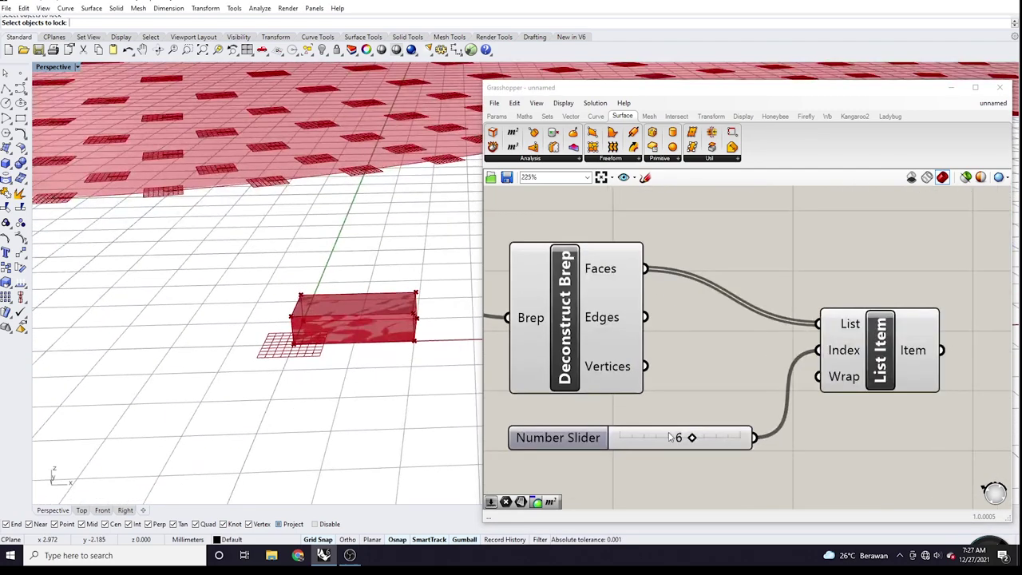
{"action": "left_click", "coordinate": [820, 376]}
{"action": "left_click", "coordinate": [885, 344]}
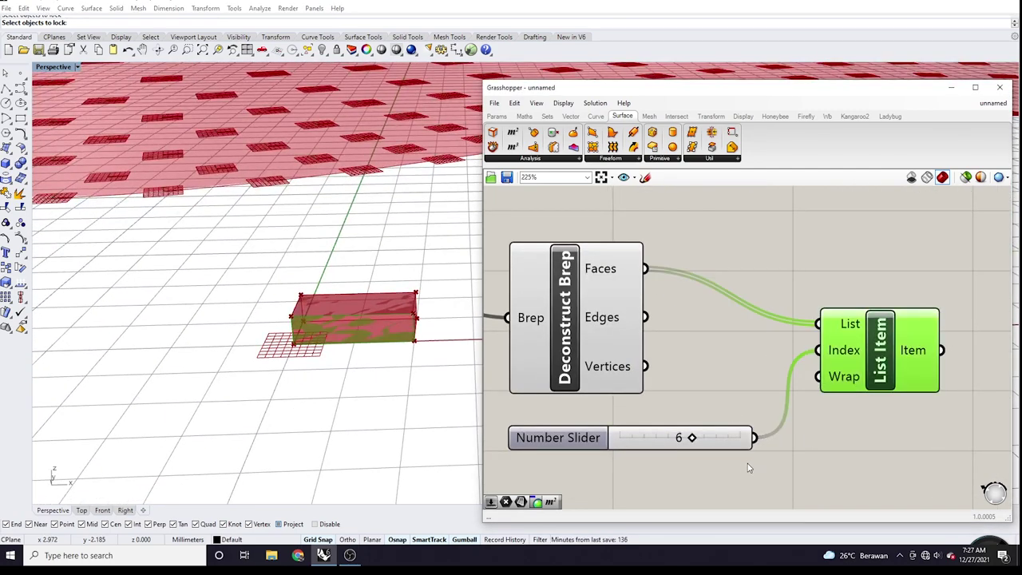
{"action": "mouse_move", "coordinate": [686, 440]}
{"action": "left_mouse_down"}
{"action": "mouse_move", "coordinate": [621, 438]}
{"action": "mouse_move", "coordinate": [696, 452]}
{"action": "mouse_move", "coordinate": [673, 452]}
{"action": "left_mouse_up"}
{"action": "scroll", "coordinate": [386, 336], "scroll_direction": "up", "scroll_amount": 3}
{"action": "scroll", "coordinate": [650, 354], "scroll_direction": "down", "scroll_amount": 5}
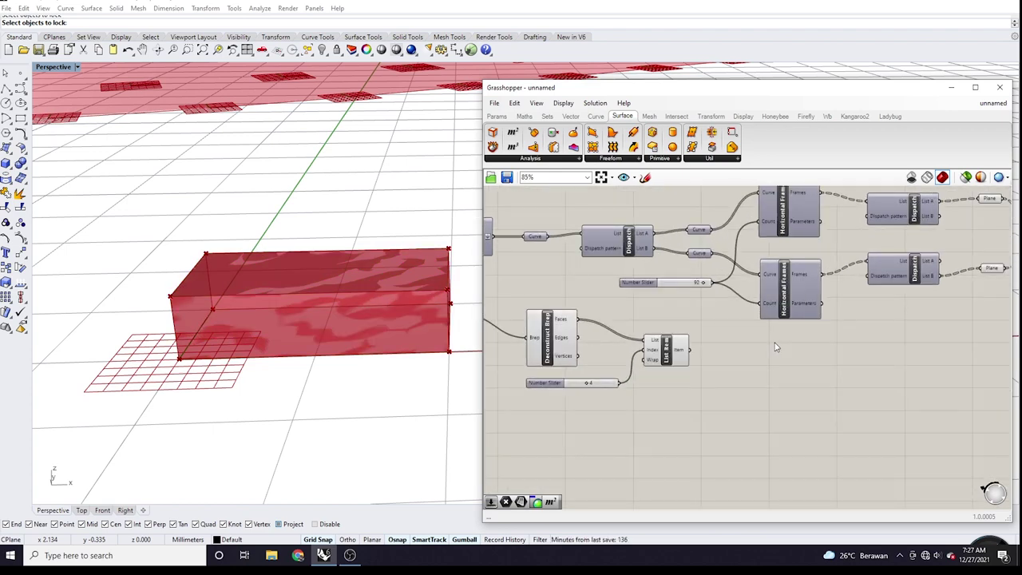
Step: Add an Area component after the List Item and connect the Item output to its Geometry input
{"action": "scroll", "coordinate": [730, 353], "scroll_direction": "up", "scroll_amount": 6}
{"action": "double_click", "coordinate": [724, 357]}
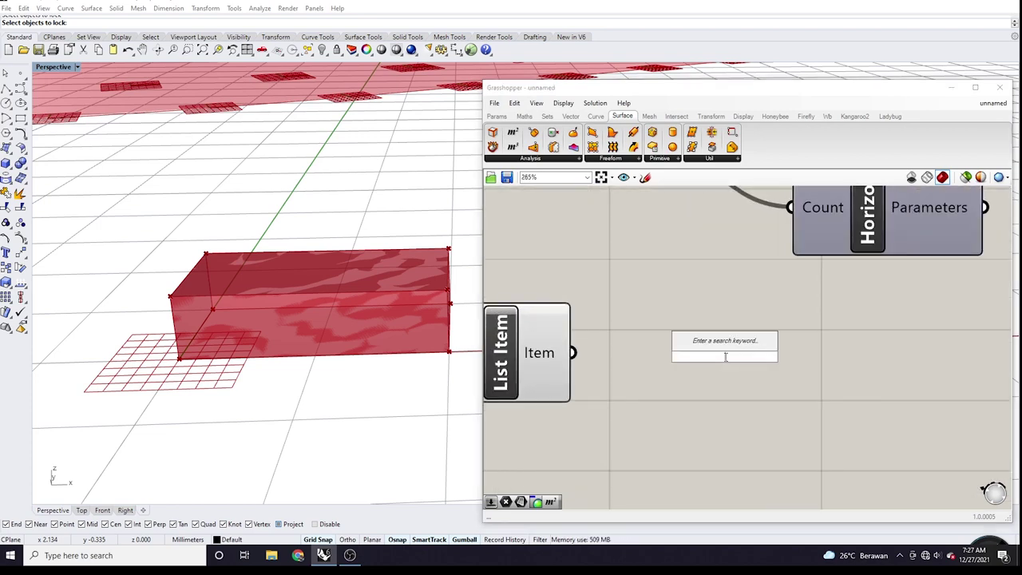
{"action": "type", "text": "are"}
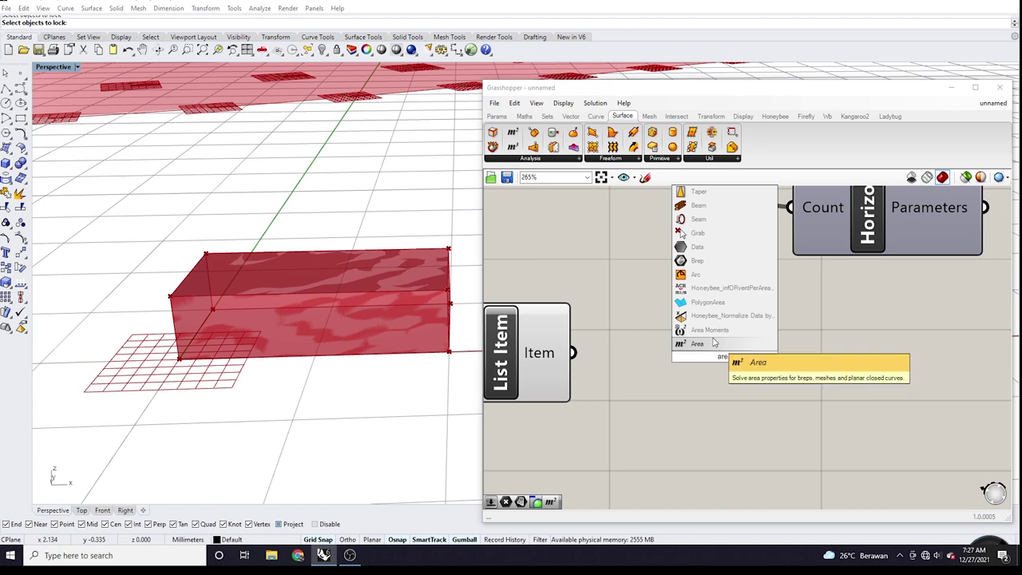
{"action": "left_click", "coordinate": [697, 343]}
{"action": "scroll", "coordinate": [288, 340], "scroll_direction": "up", "scroll_amount": 3}
{"action": "scroll", "coordinate": [288, 340], "scroll_direction": "down", "scroll_amount": 4}
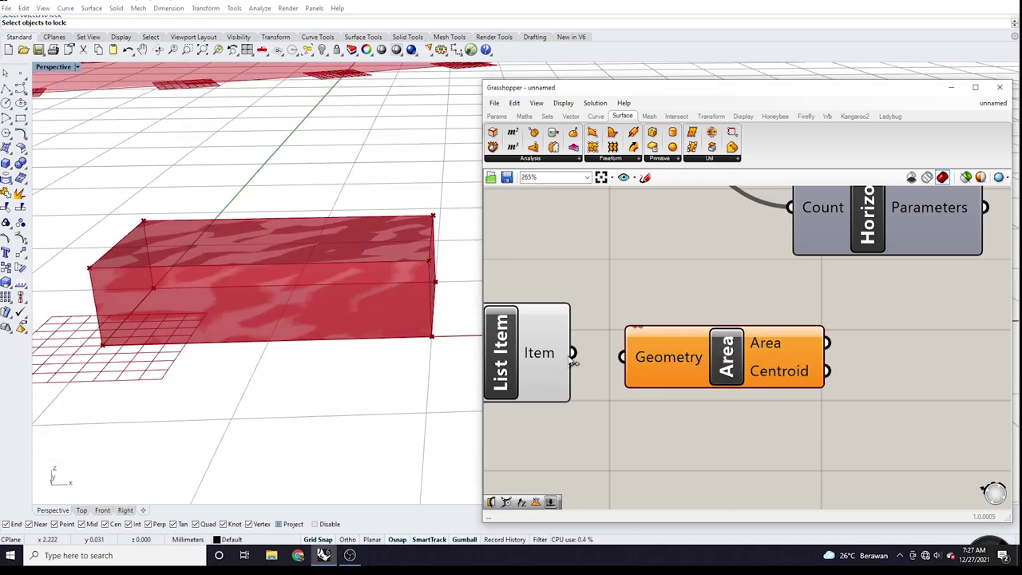
{"action": "left_click_drag", "start_coordinate": [571, 354], "coordinate": [621, 357]}
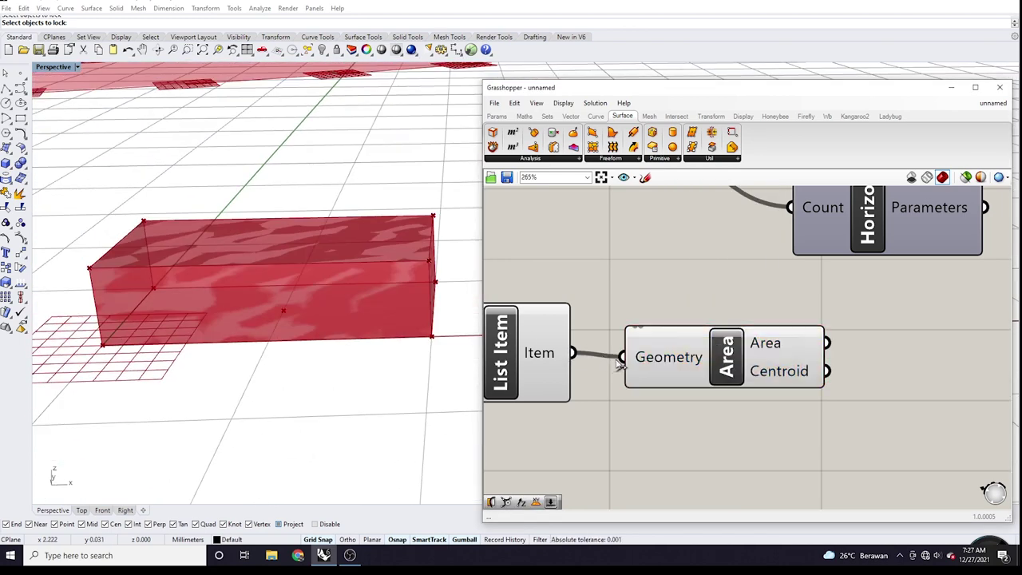
{"action": "left_click_drag", "start_coordinate": [706, 377], "coordinate": [765, 373]}
Step: Examine the position of the area centroid on the brick's bottom face
{"action": "scroll", "coordinate": [389, 299], "scroll_direction": "up", "scroll_amount": 4}
{"action": "scroll", "coordinate": [389, 299], "scroll_direction": "down", "scroll_amount": 5}
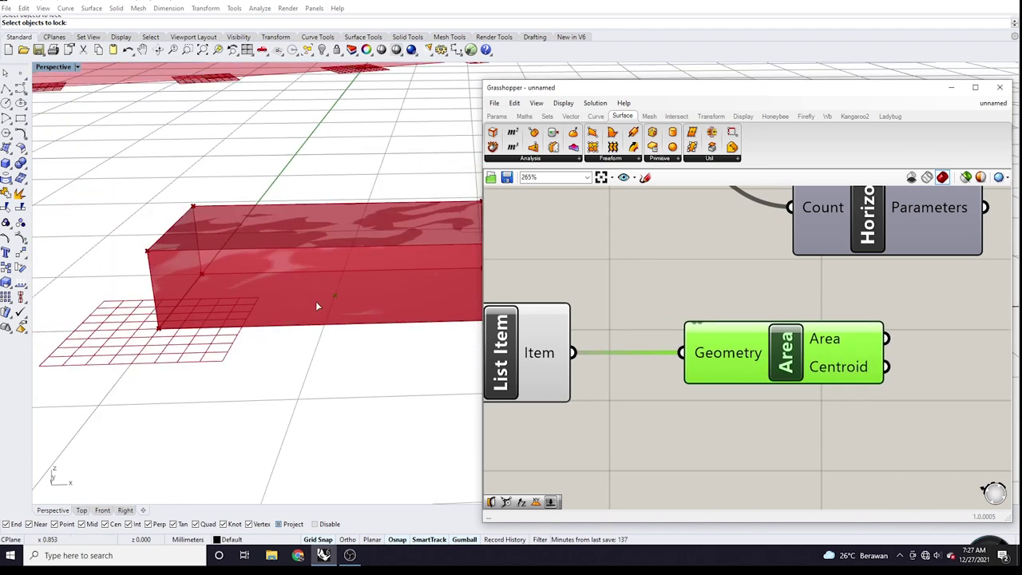
{"action": "scroll", "coordinate": [316, 302], "scroll_direction": "up", "scroll_amount": 5}
{"action": "right_click_drag", "start_coordinate": [317, 302], "coordinate": [265, 290]}
{"action": "scroll", "coordinate": [281, 319], "scroll_direction": "down", "scroll_amount": 1}
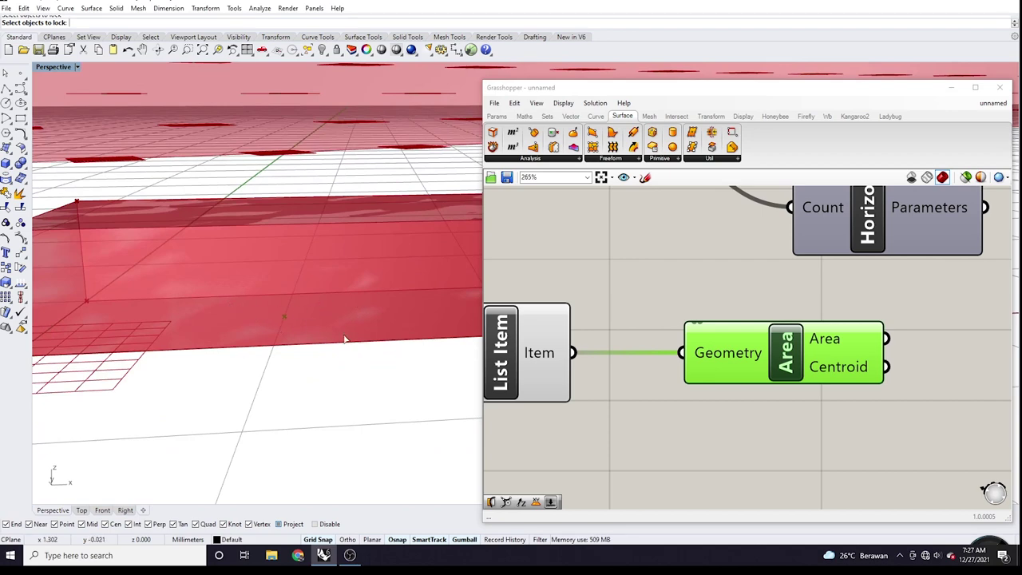
{"action": "scroll", "coordinate": [345, 340], "scroll_direction": "down", "scroll_amount": 2}
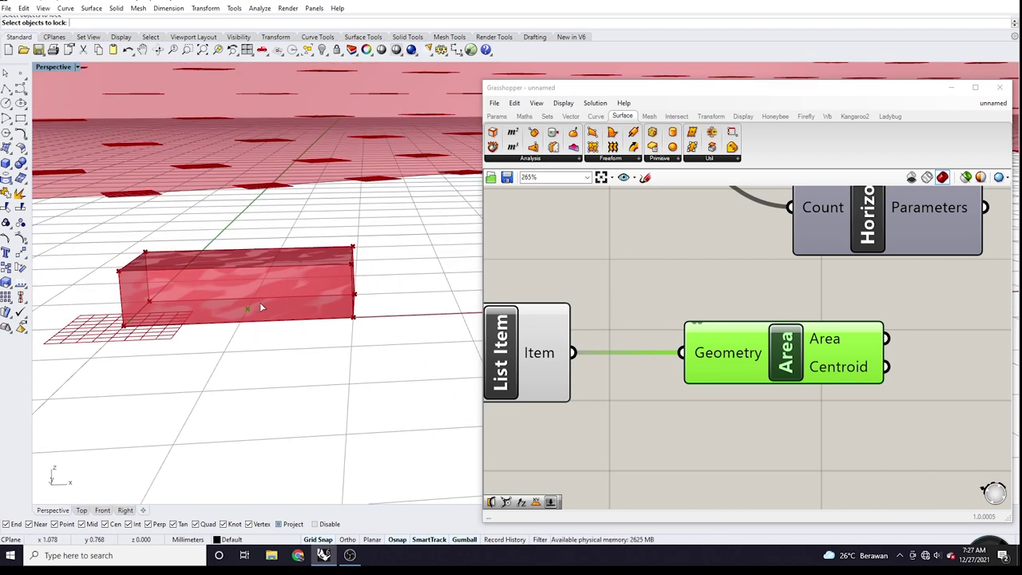
{"action": "scroll", "coordinate": [333, 295], "scroll_direction": "up", "scroll_amount": 2}
{"action": "scroll", "coordinate": [312, 307], "scroll_direction": "down", "scroll_amount": 2}
{"action": "scroll", "coordinate": [272, 317], "scroll_direction": "up", "scroll_amount": 3}
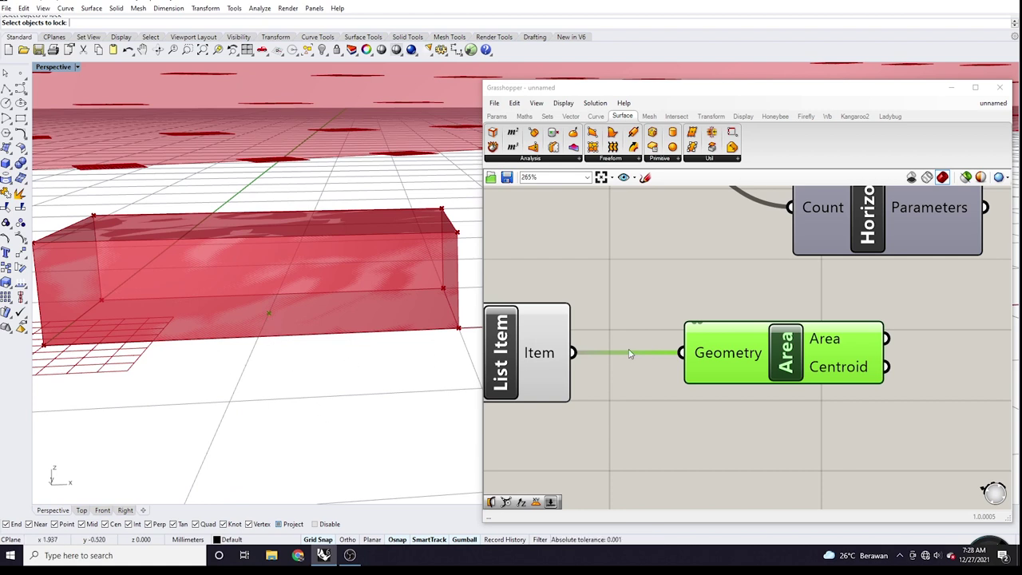
{"action": "scroll", "coordinate": [629, 354], "scroll_direction": "down", "scroll_amount": 3}
{"action": "scroll", "coordinate": [862, 366], "scroll_direction": "up", "scroll_amount": 4}
Step: Add an XY Plane component beside the Area component and connect the Centroid output to its Origin input
{"action": "double_click", "coordinate": [861, 366]}
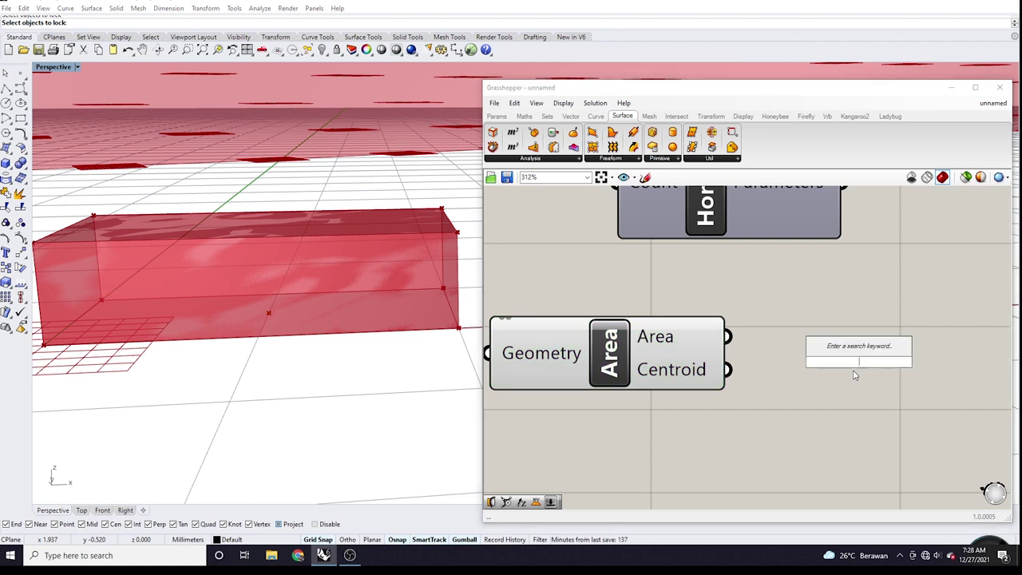
{"action": "type", "text": "xy"}
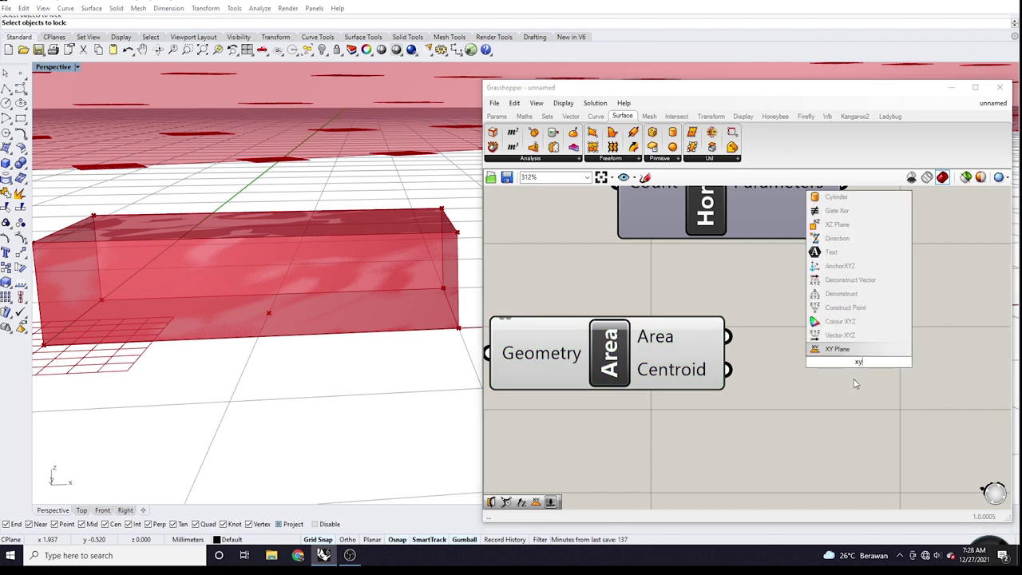
{"action": "left_click", "coordinate": [857, 352]}
{"action": "left_click_drag", "start_coordinate": [838, 375], "coordinate": [908, 369]}
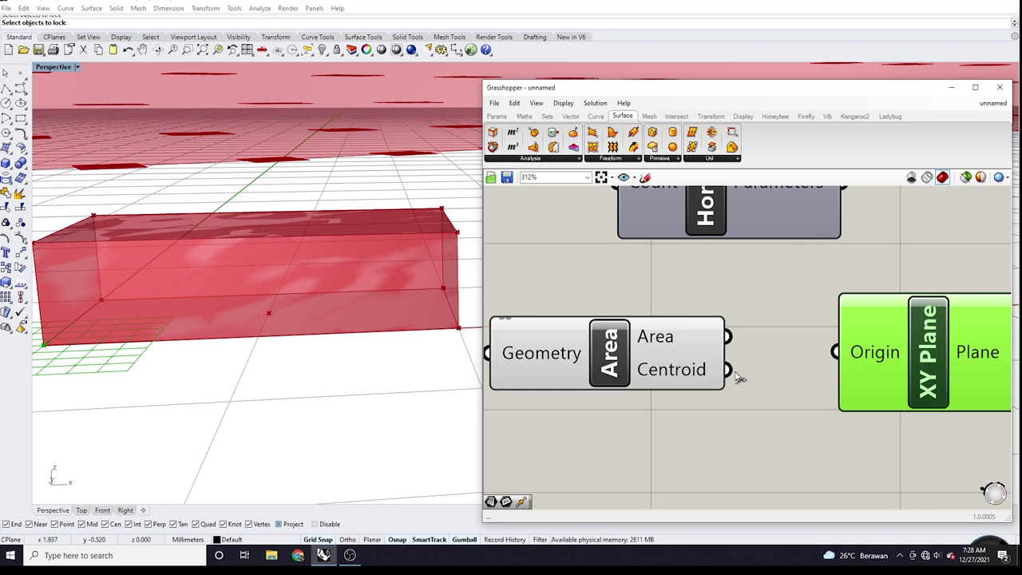
{"action": "left_click_drag", "start_coordinate": [728, 368], "coordinate": [834, 351]}
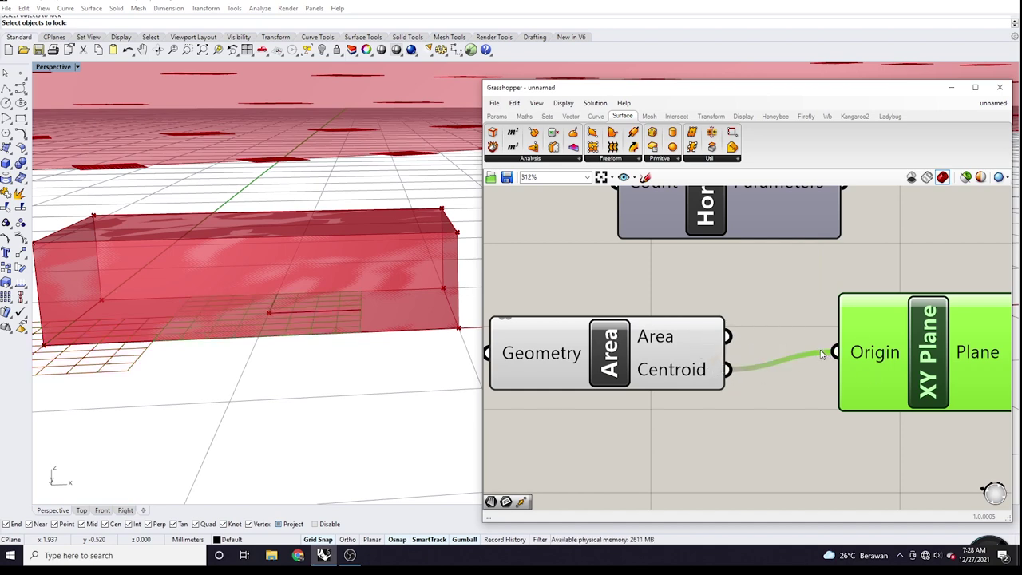
Step: Check the plane at the brick's base centre and move the XY Plane component below the Plane parameters
{"action": "right_click_drag", "start_coordinate": [376, 314], "coordinate": [378, 302]}
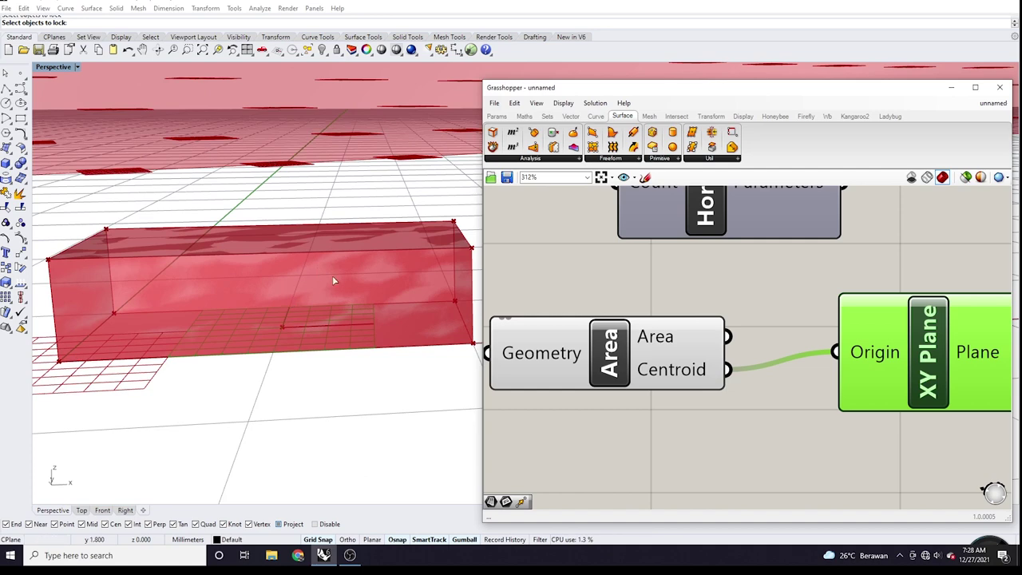
{"action": "scroll", "coordinate": [292, 261], "scroll_direction": "down", "scroll_amount": 5}
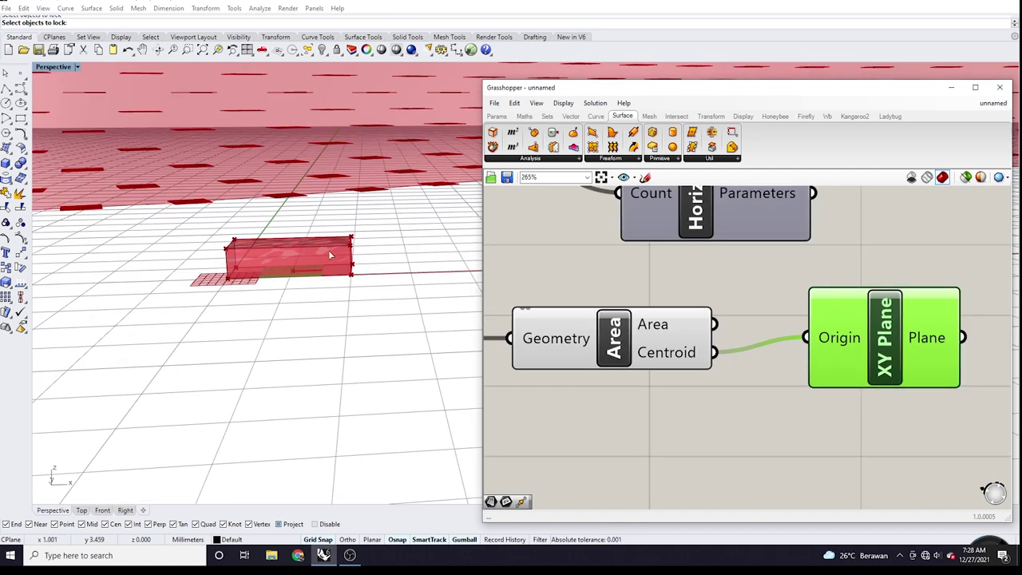
{"action": "scroll", "coordinate": [830, 272], "scroll_direction": "up", "scroll_amount": 2}
{"action": "scroll", "coordinate": [606, 329], "scroll_direction": "down", "scroll_amount": 2}
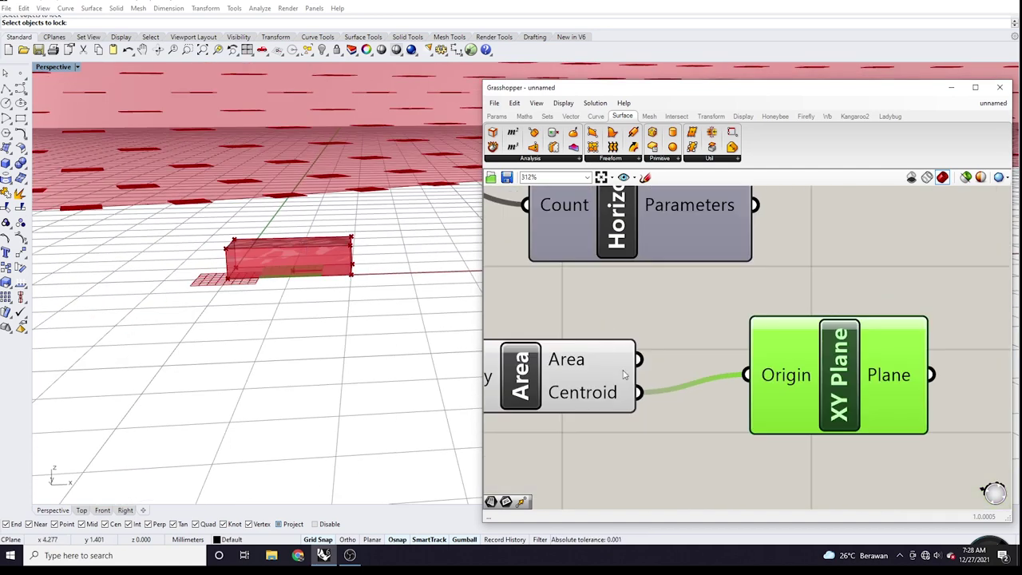
{"action": "scroll", "coordinate": [624, 374], "scroll_direction": "down", "scroll_amount": 6}
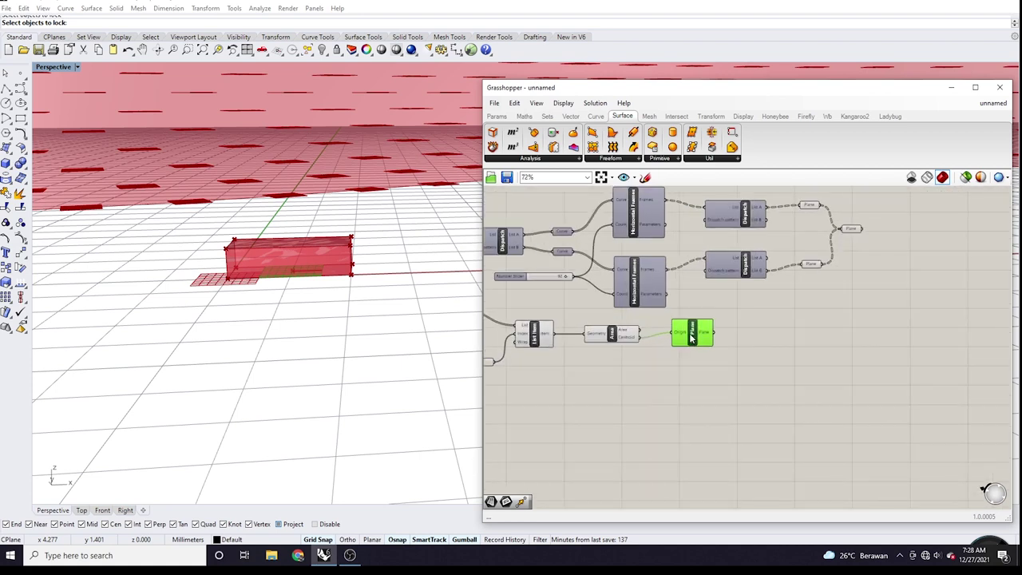
{"action": "left_click_drag", "start_coordinate": [692, 337], "coordinate": [839, 338]}
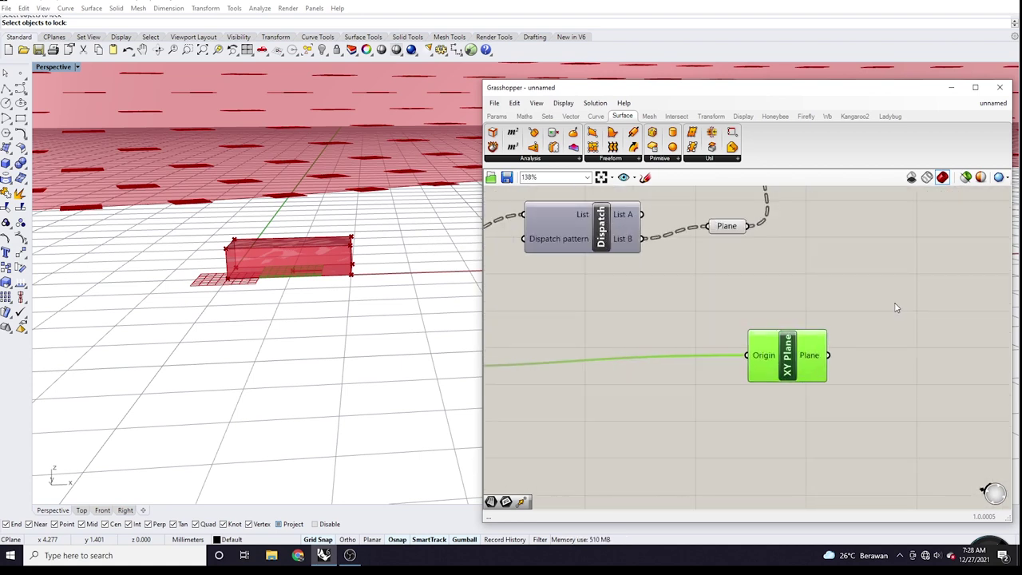
Step: Add an Orient component and place it between the merged Plane parameter and the XY Plane component
{"action": "double_click", "coordinate": [904, 269]}
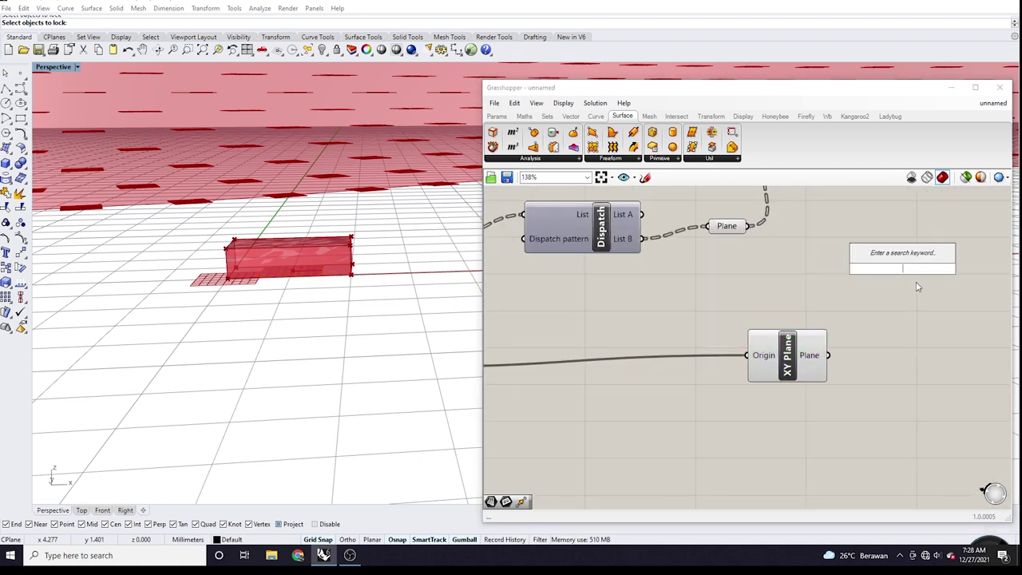
{"action": "type", "text": "orien"}
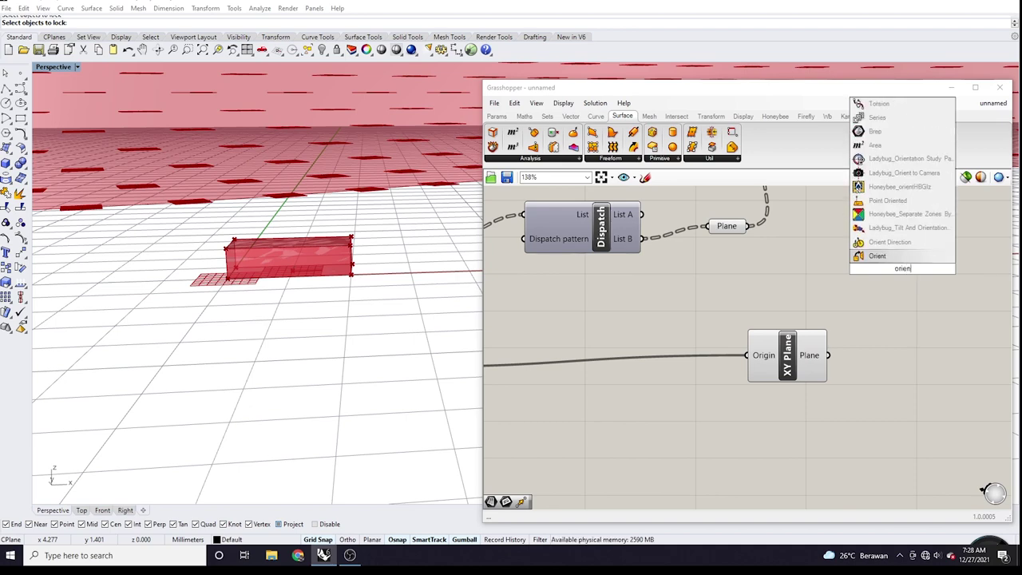
{"action": "key", "text": "Return"}
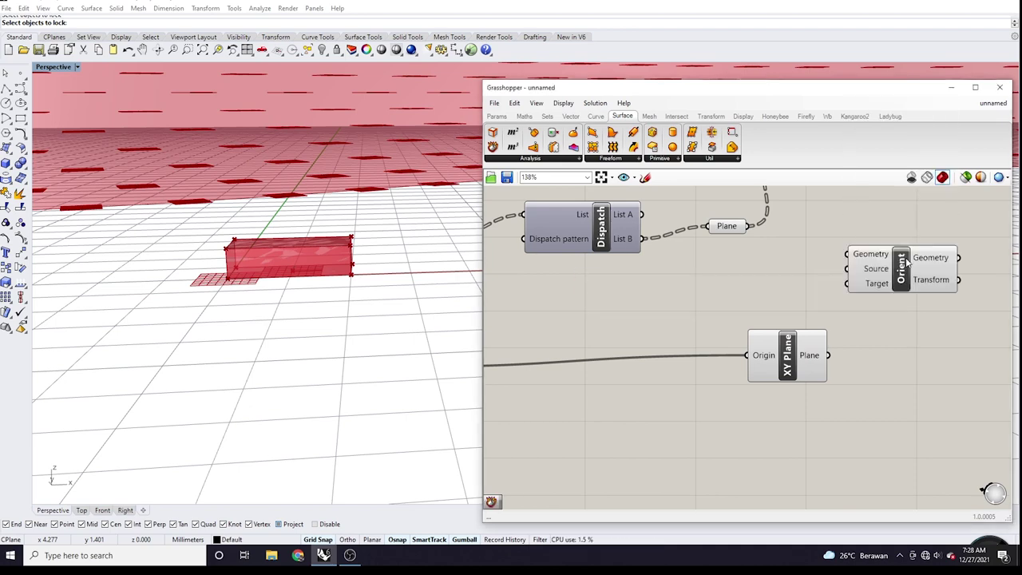
{"action": "scroll", "coordinate": [816, 311], "scroll_direction": "down", "scroll_amount": 3}
{"action": "scroll", "coordinate": [838, 264], "scroll_direction": "up", "scroll_amount": 3}
{"action": "left_click_drag", "start_coordinate": [856, 300], "coordinate": [871, 275]}
{"action": "scroll", "coordinate": [823, 297], "scroll_direction": "down", "scroll_amount": 3}
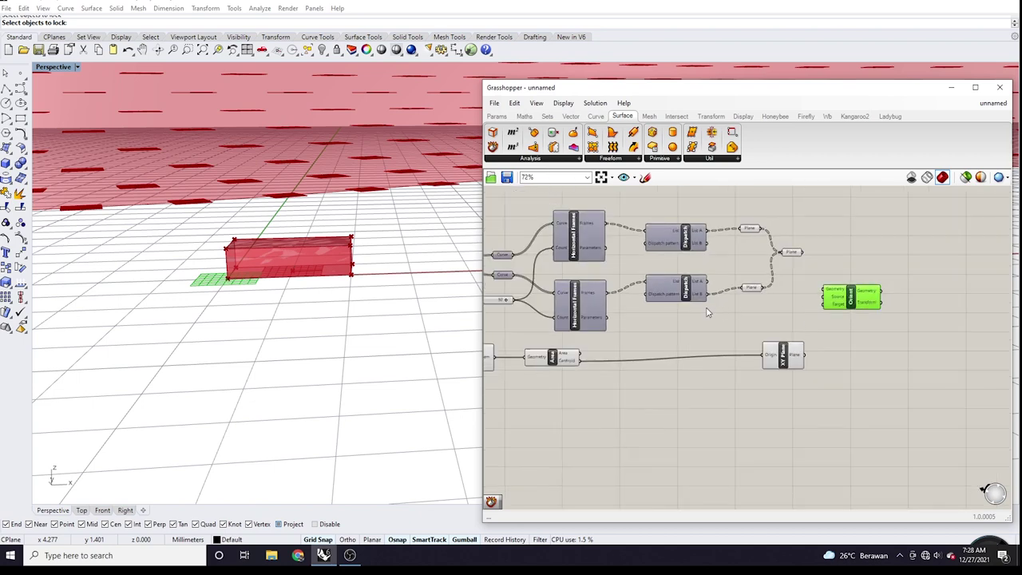
Step: Examine the List Item, Deconstruct Brep and Domain Box components to identify the brick geometry required by the Orient component
{"action": "scroll", "coordinate": [799, 299], "scroll_direction": "up", "scroll_amount": 2}
{"action": "scroll", "coordinate": [754, 339], "scroll_direction": "down", "scroll_amount": 4}
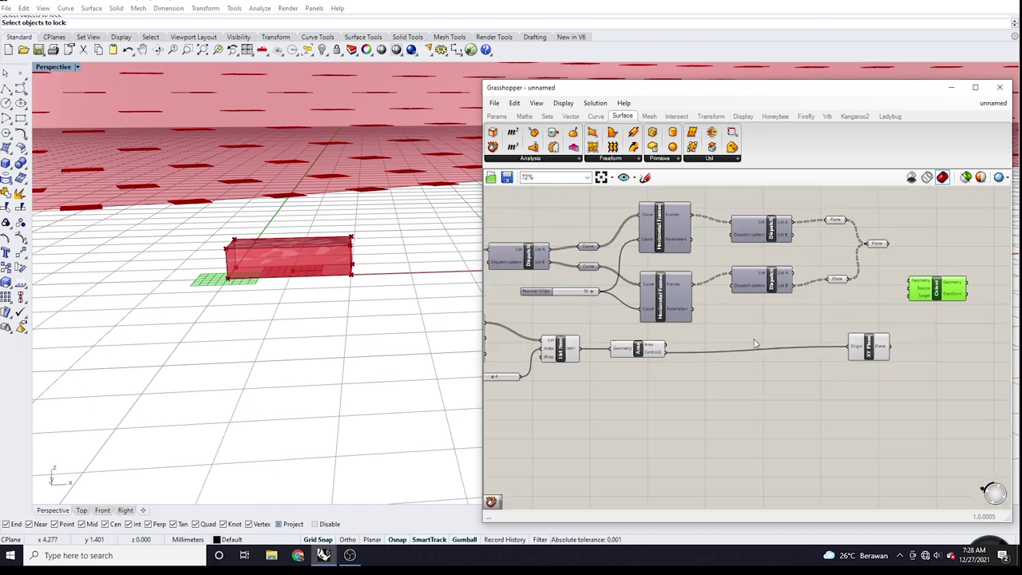
{"action": "scroll", "coordinate": [579, 343], "scroll_direction": "up", "scroll_amount": 6}
{"action": "left_click", "coordinate": [671, 355]}
{"action": "scroll", "coordinate": [567, 357], "scroll_direction": "down", "scroll_amount": 3}
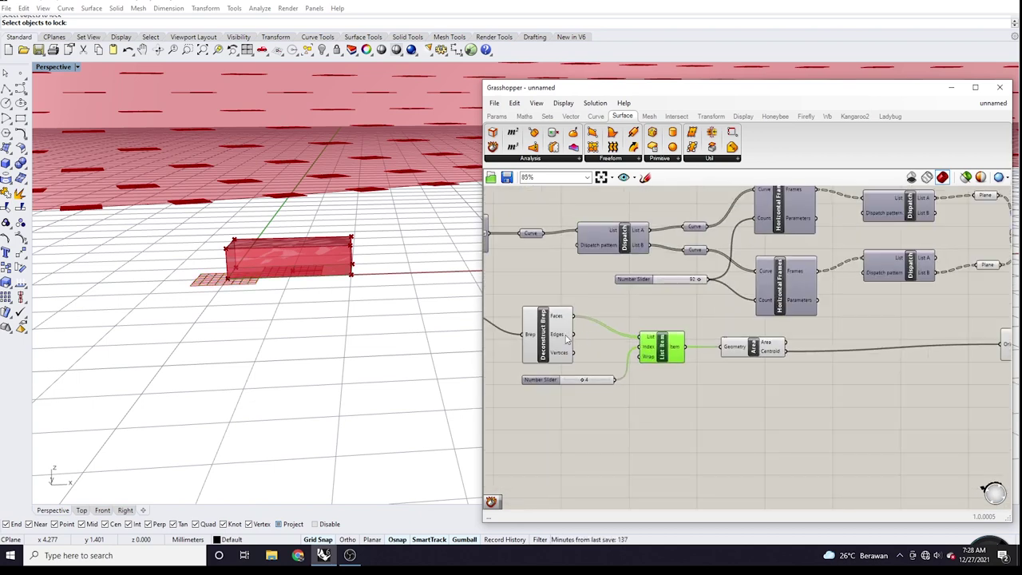
{"action": "left_click", "coordinate": [551, 339]}
{"action": "scroll", "coordinate": [552, 327], "scroll_direction": "up", "scroll_amount": 3}
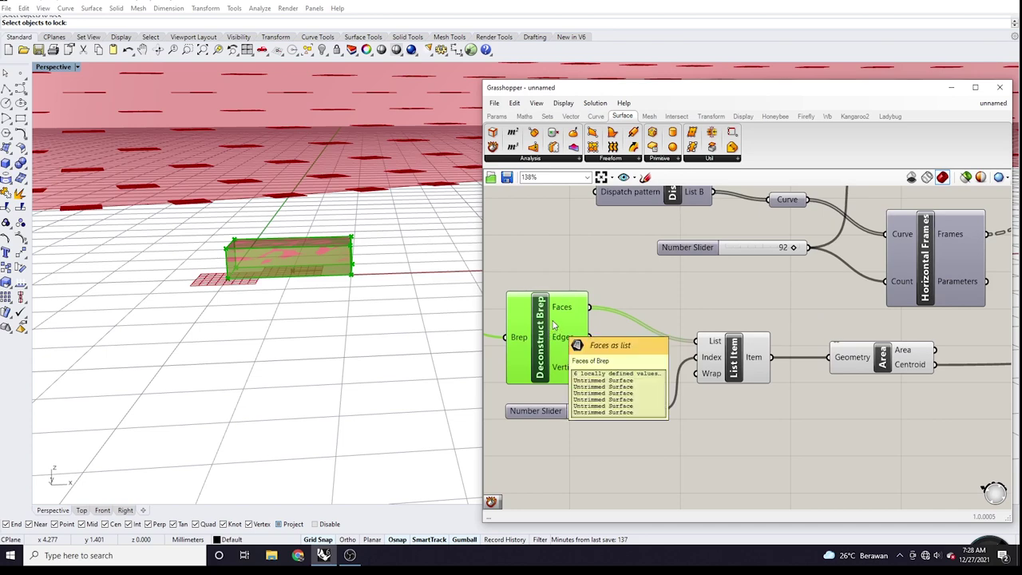
{"action": "scroll", "coordinate": [553, 324], "scroll_direction": "down", "scroll_amount": 3}
{"action": "left_click", "coordinate": [607, 329]}
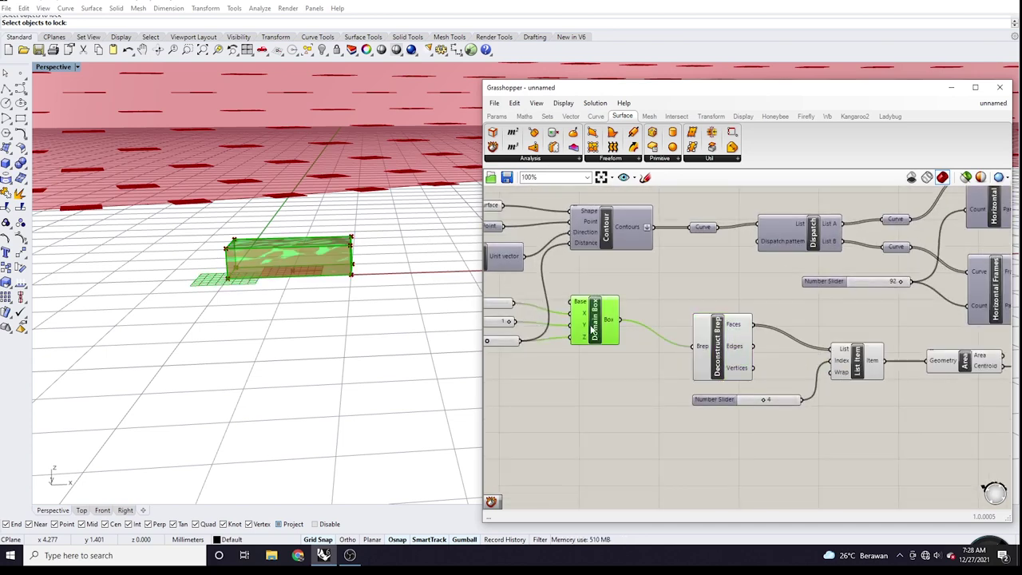
{"action": "scroll", "coordinate": [608, 332], "scroll_direction": "up", "scroll_amount": 3}
{"action": "scroll", "coordinate": [608, 332], "scroll_direction": "down", "scroll_amount": 4}
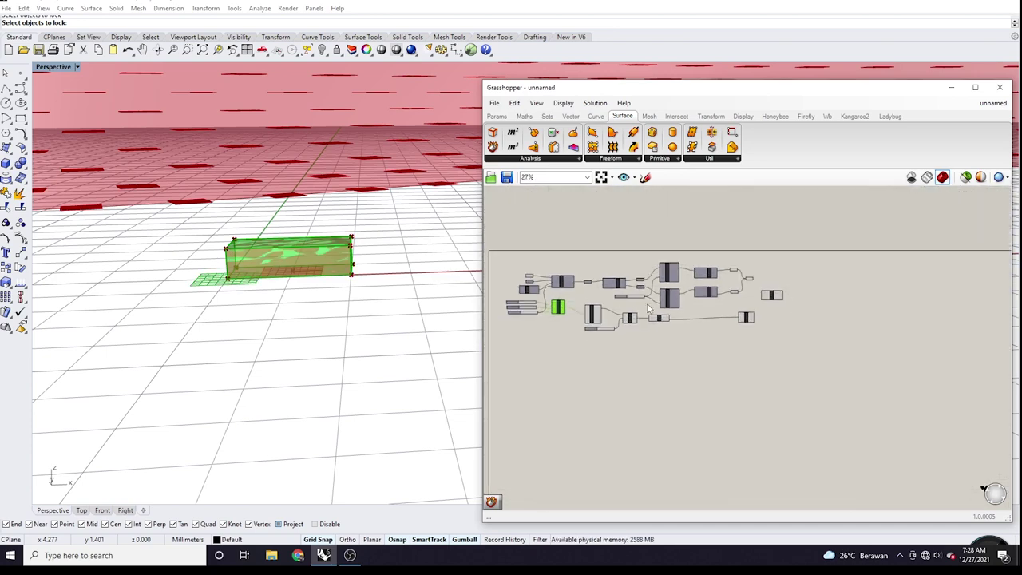
{"action": "scroll", "coordinate": [757, 304], "scroll_direction": "up", "scroll_amount": 5}
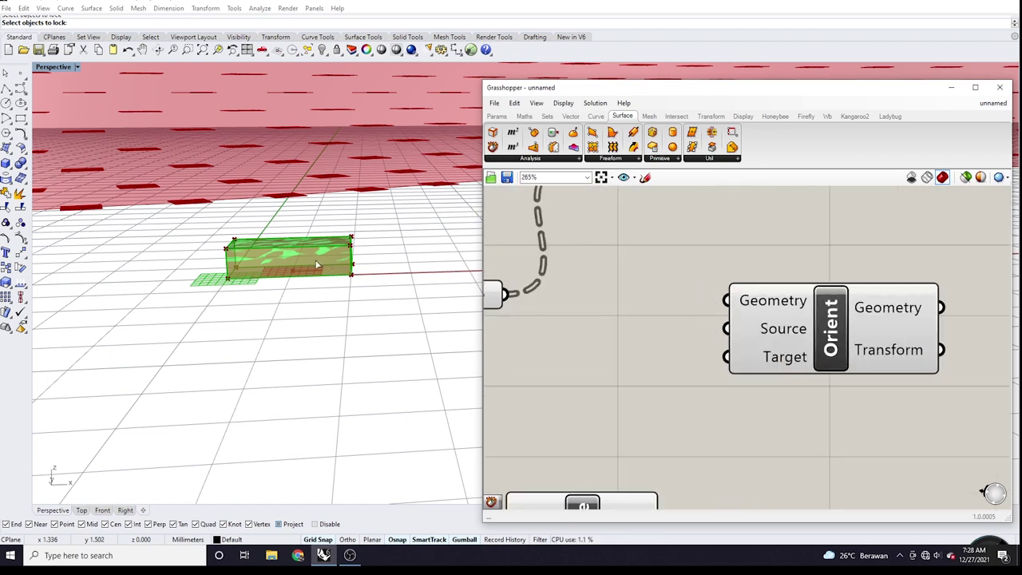
Step: Examine the merged Plane parameter's frames on the surface and compare them with the Orient component's Source and Target inputs
{"action": "scroll", "coordinate": [798, 315], "scroll_direction": "down", "scroll_amount": 4}
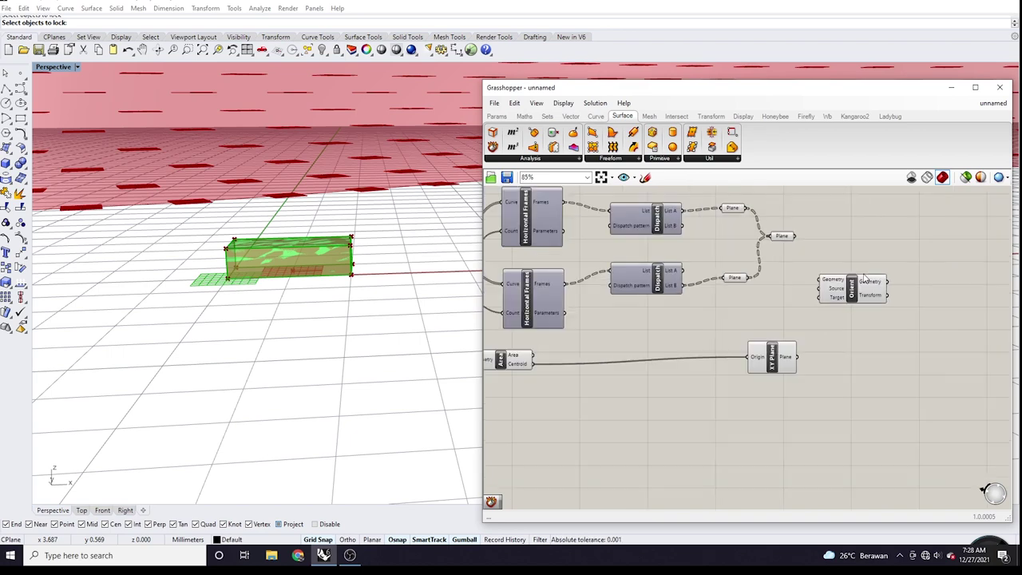
{"action": "scroll", "coordinate": [770, 360], "scroll_direction": "up", "scroll_amount": 3}
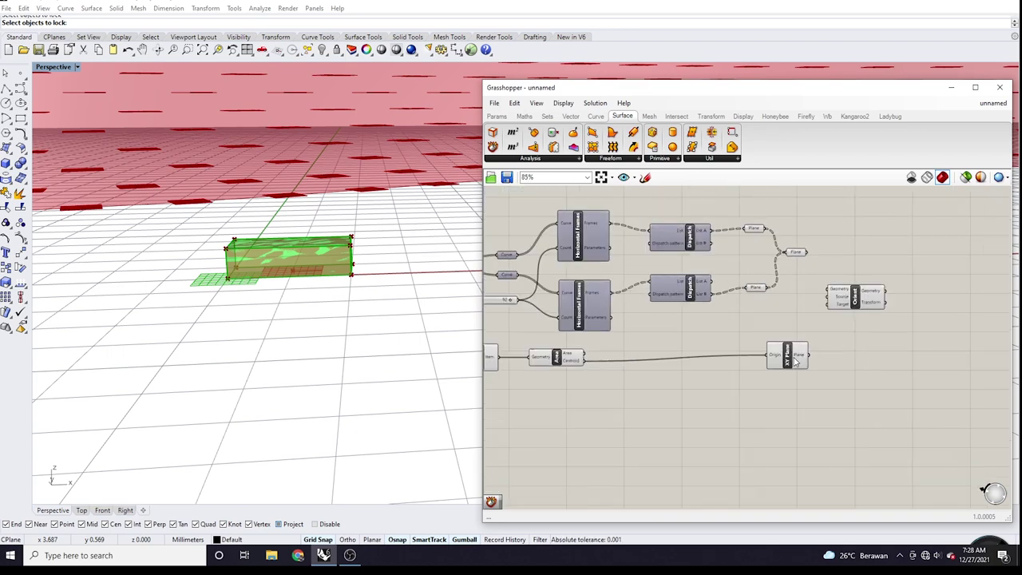
{"action": "scroll", "coordinate": [741, 349], "scroll_direction": "down", "scroll_amount": 3}
{"action": "scroll", "coordinate": [838, 266], "scroll_direction": "up", "scroll_amount": 4}
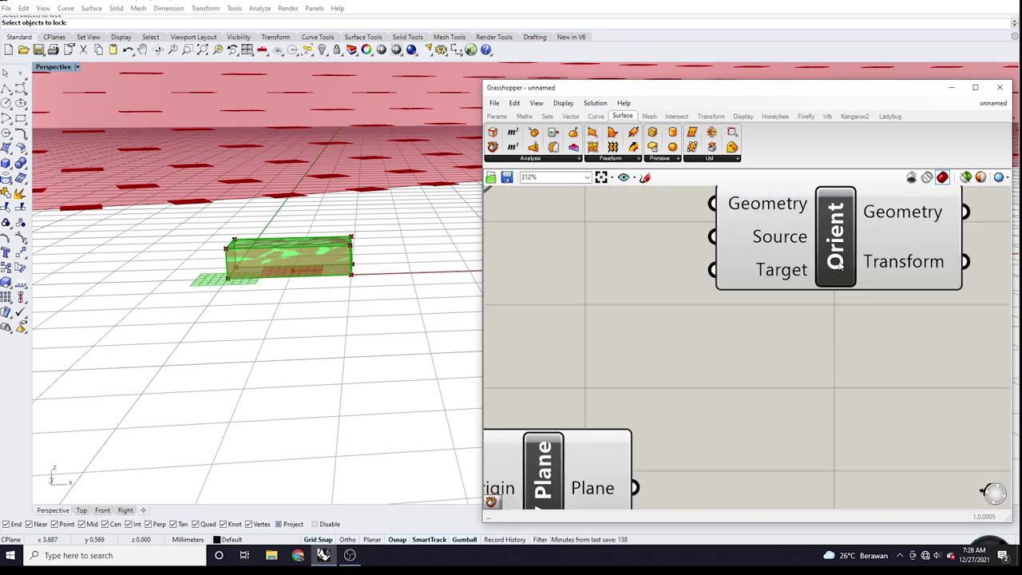
{"action": "scroll", "coordinate": [748, 250], "scroll_direction": "down", "scroll_amount": 8}
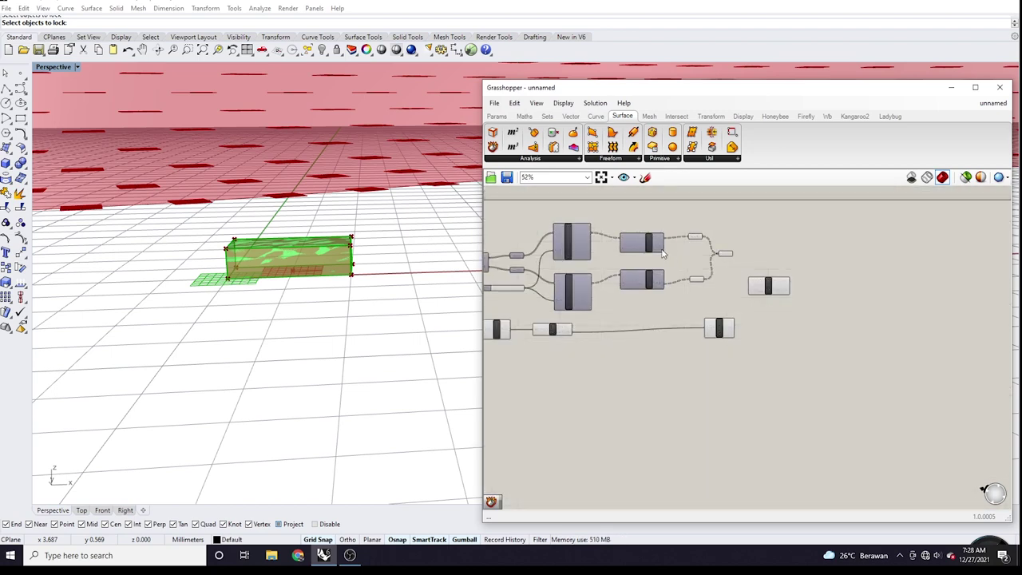
{"action": "left_click", "coordinate": [682, 251]}
{"action": "scroll", "coordinate": [709, 270], "scroll_direction": "up", "scroll_amount": 2}
{"action": "left_click", "coordinate": [749, 256]}
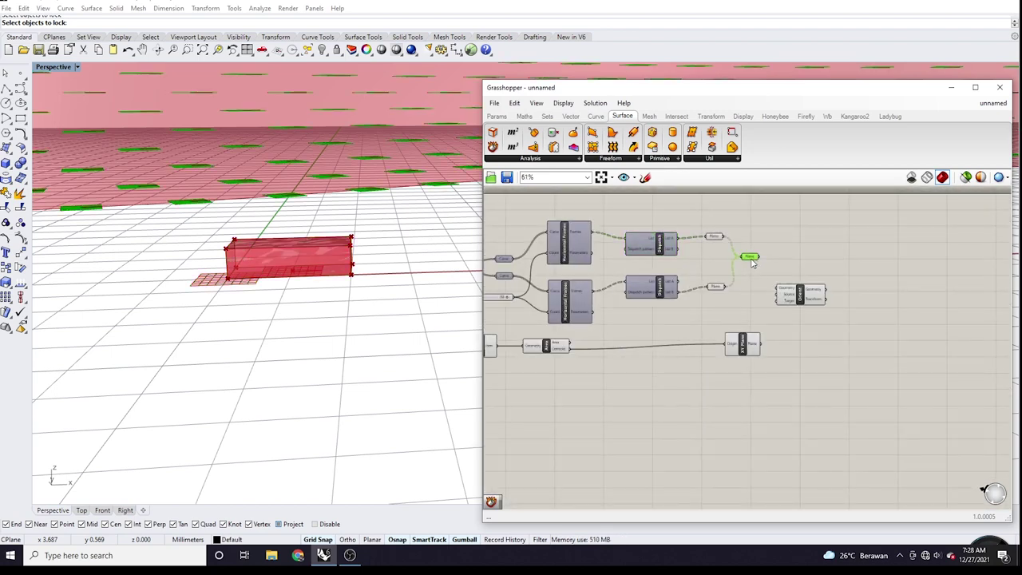
{"action": "scroll", "coordinate": [291, 214], "scroll_direction": "up", "scroll_amount": 5}
{"action": "scroll", "coordinate": [280, 183], "scroll_direction": "up", "scroll_amount": 3}
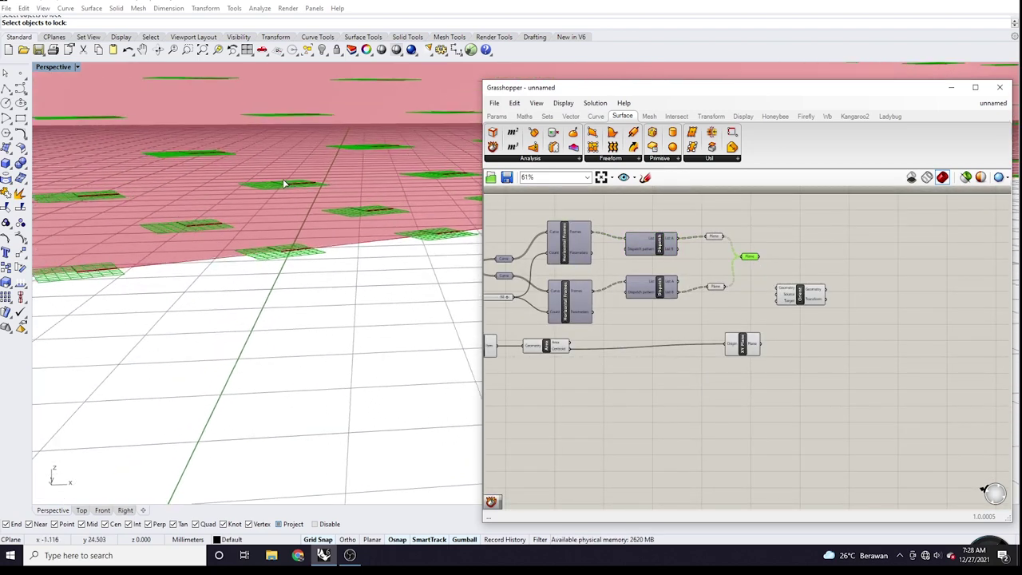
{"action": "scroll", "coordinate": [260, 203], "scroll_direction": "down", "scroll_amount": 5}
{"action": "scroll", "coordinate": [773, 276], "scroll_direction": "up", "scroll_amount": 3}
{"action": "scroll", "coordinate": [814, 345], "scroll_direction": "up", "scroll_amount": 3}
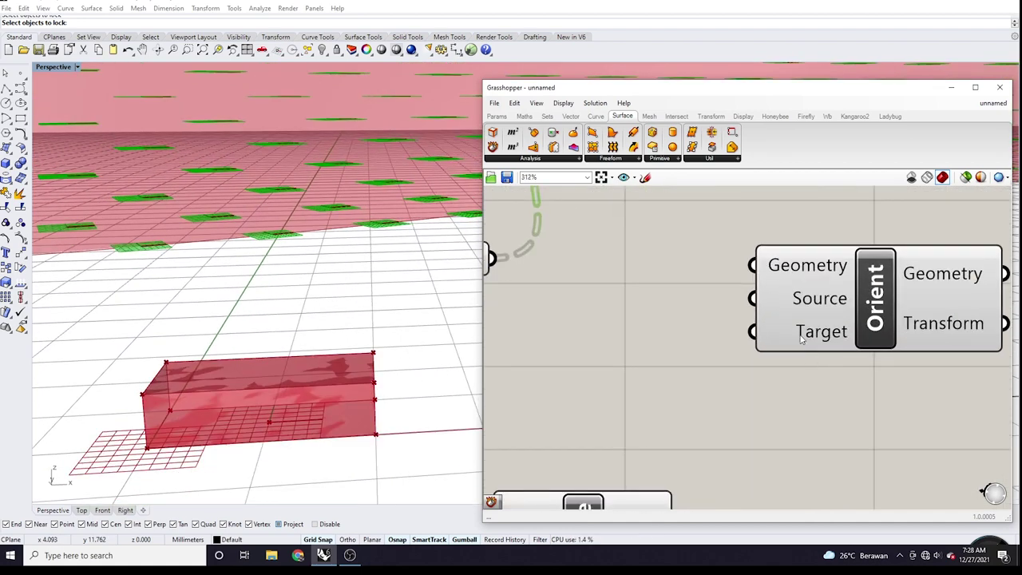
{"action": "scroll", "coordinate": [776, 343], "scroll_direction": "down", "scroll_amount": 4}
{"action": "scroll", "coordinate": [832, 315], "scroll_direction": "down", "scroll_amount": 4}
{"action": "scroll", "coordinate": [559, 351], "scroll_direction": "up", "scroll_amount": 3}
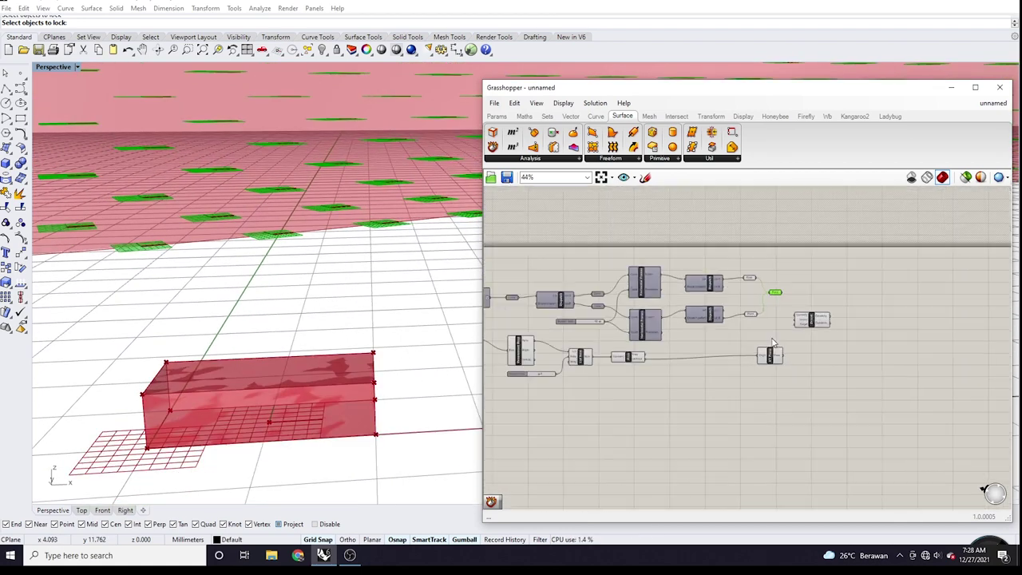
Step: Connect the Domain Box to Orient's Geometry input, the merged Plane parameter to Target, and the XY Plane output to Source
{"action": "scroll", "coordinate": [558, 352], "scroll_direction": "down", "scroll_amount": 2}
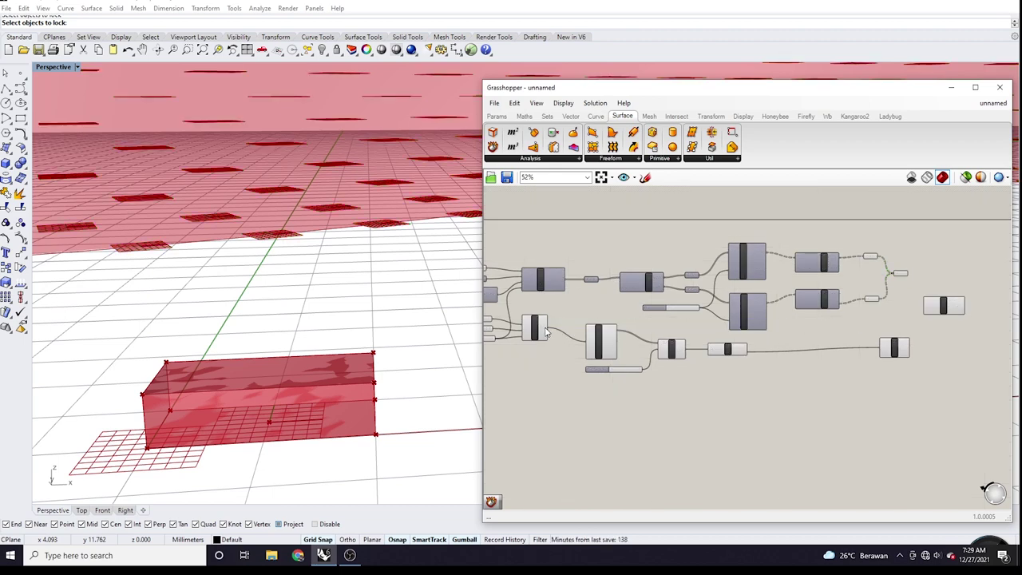
{"action": "scroll", "coordinate": [927, 307], "scroll_direction": "up", "scroll_amount": 5}
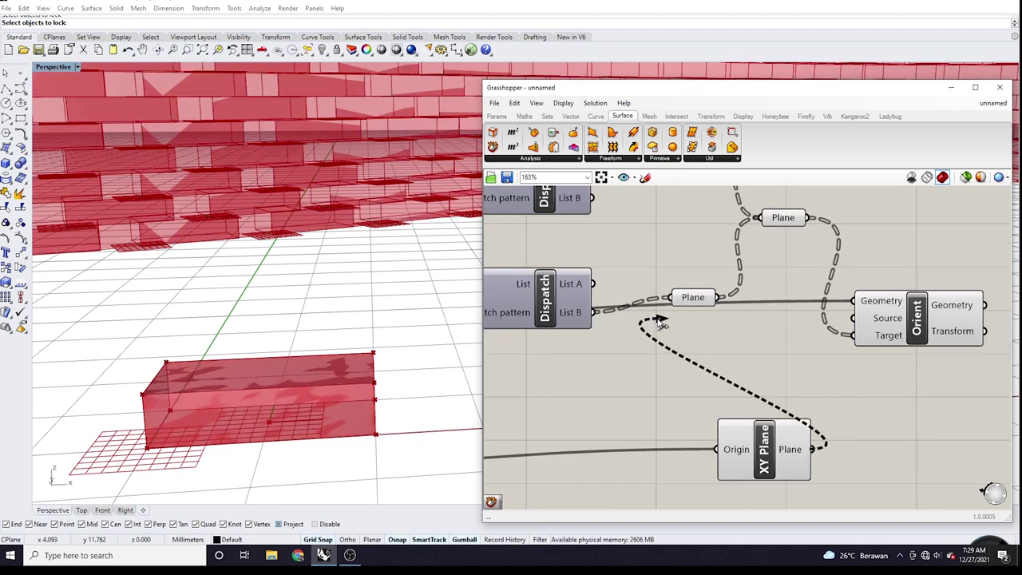
{"action": "left_click_drag", "start_coordinate": [844, 322], "coordinate": [846, 319]}
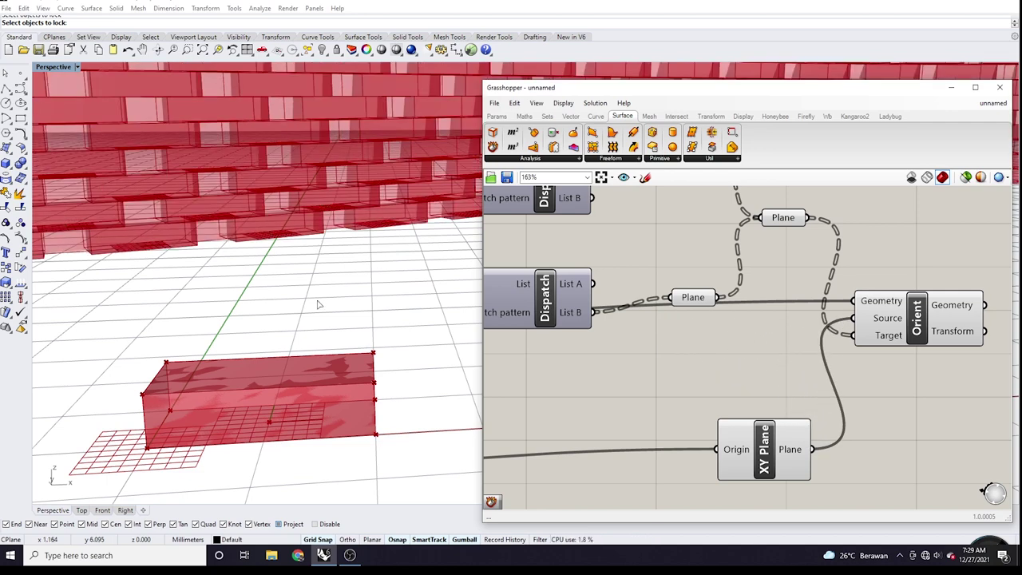
Step: Disable the preview of all components except Orient
{"action": "scroll", "coordinate": [318, 304], "scroll_direction": "down", "scroll_amount": 4}
{"action": "scroll", "coordinate": [831, 308], "scroll_direction": "down", "scroll_amount": 6}
{"action": "scroll", "coordinate": [590, 319], "scroll_direction": "up", "scroll_amount": 4}
{"action": "scroll", "coordinate": [746, 325], "scroll_direction": "down", "scroll_amount": 4}
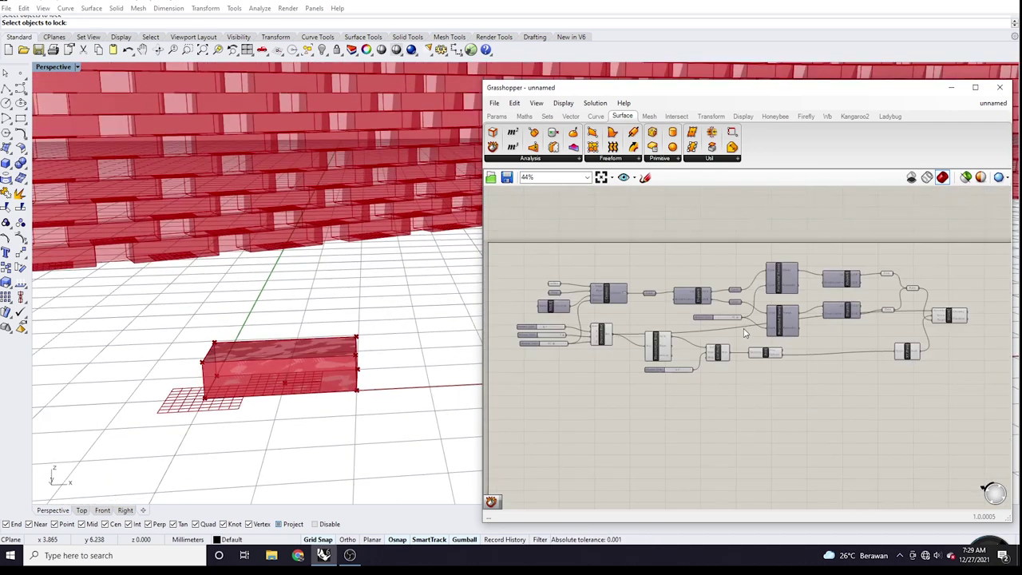
{"action": "scroll", "coordinate": [743, 332], "scroll_direction": "down", "scroll_amount": 1}
{"action": "left_click_drag", "start_coordinate": [551, 240], "coordinate": [874, 401]}
{"action": "scroll", "coordinate": [846, 375], "scroll_direction": "up", "scroll_amount": 4}
{"action": "scroll", "coordinate": [833, 369], "scroll_direction": "up", "scroll_amount": 1}
{"action": "middle_click", "coordinate": [822, 371]}
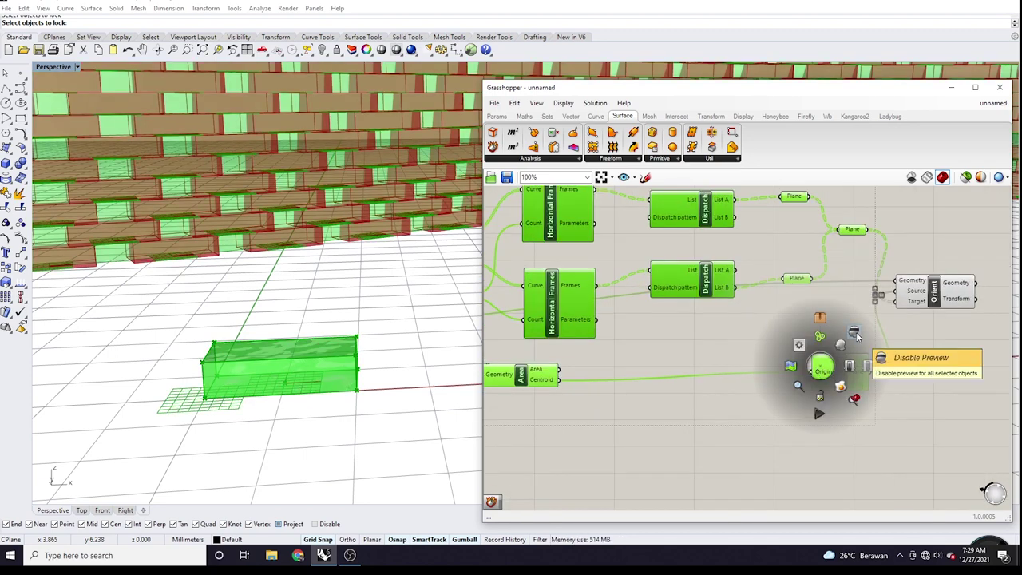
{"action": "left_click", "coordinate": [854, 333]}
{"action": "left_click", "coordinate": [789, 332]}
{"action": "scroll", "coordinate": [640, 313], "scroll_direction": "down", "scroll_amount": 2}
{"action": "scroll", "coordinate": [301, 205], "scroll_direction": "down", "scroll_amount": 3}
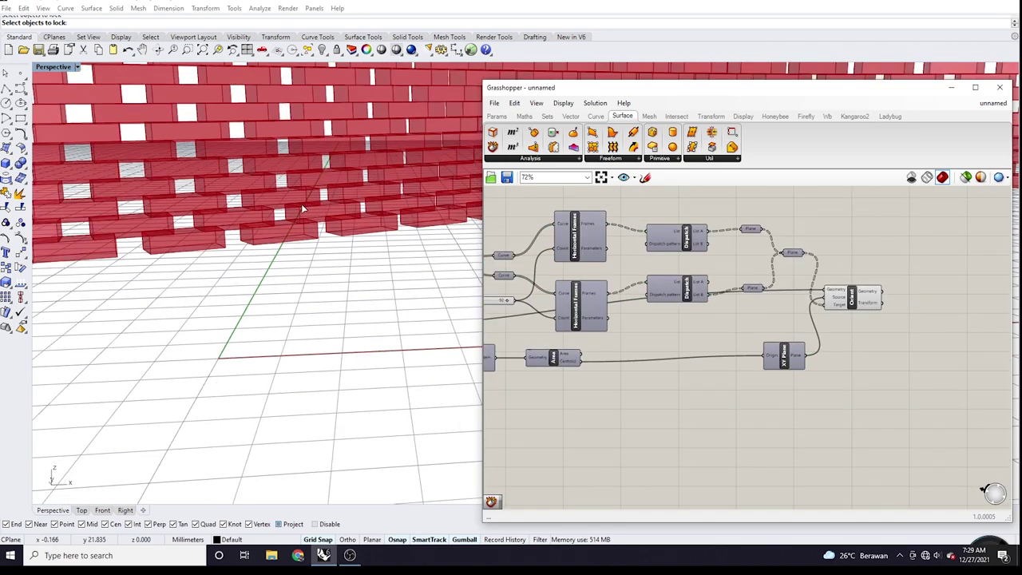
Step: Set the number slider feeding the Count inputs of both Horizontal Frames components to 77
{"action": "right_click_drag", "start_coordinate": [349, 164], "coordinate": [265, 348]}
{"action": "scroll", "coordinate": [265, 349], "scroll_direction": "down", "scroll_amount": 6}
{"action": "scroll", "coordinate": [296, 293], "scroll_direction": "up", "scroll_amount": 6}
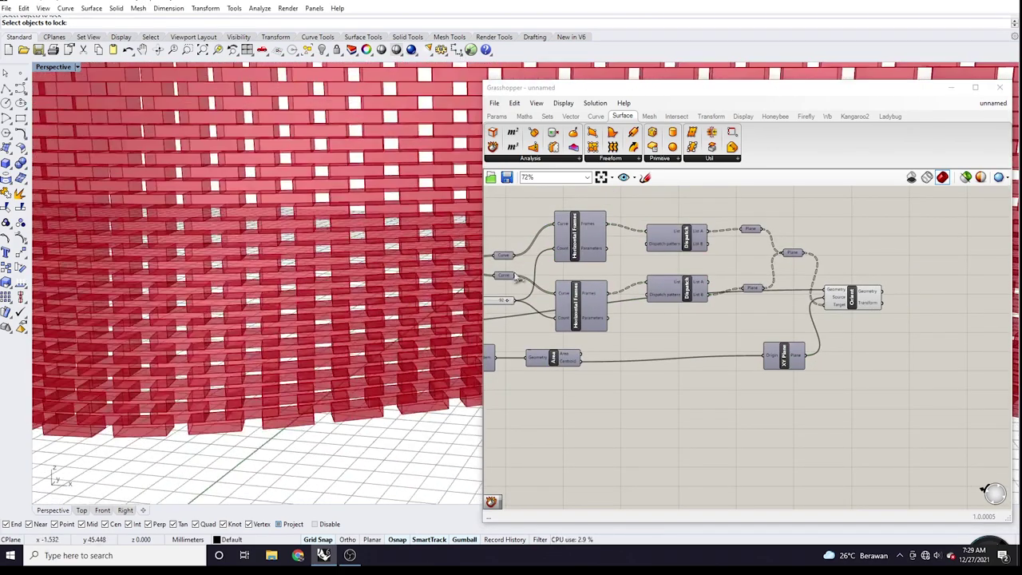
{"action": "scroll", "coordinate": [598, 277], "scroll_direction": "up", "scroll_amount": 4}
{"action": "scroll", "coordinate": [814, 288], "scroll_direction": "down", "scroll_amount": 5}
{"action": "scroll", "coordinate": [616, 300], "scroll_direction": "up", "scroll_amount": 6}
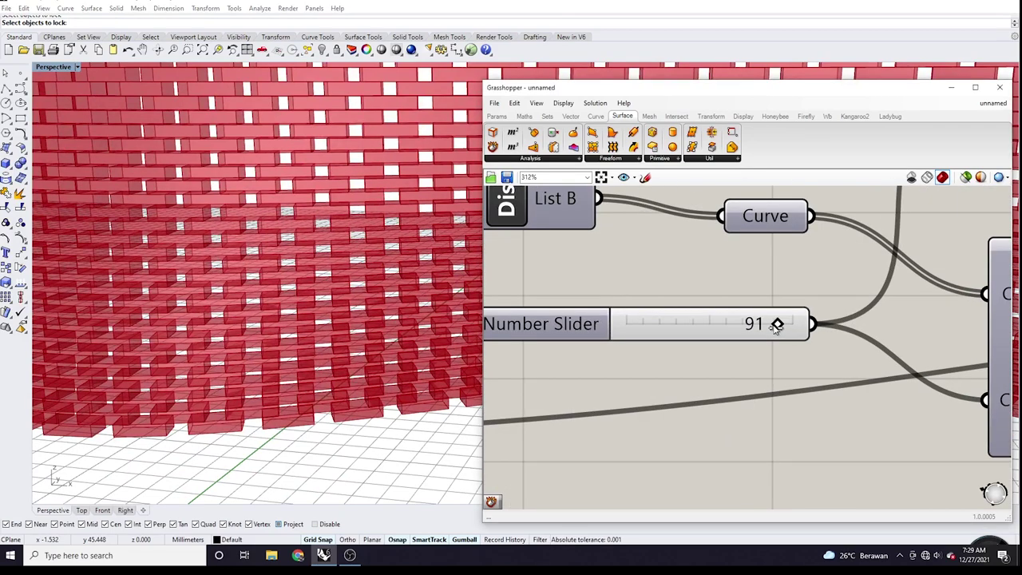
{"action": "left_click_drag", "start_coordinate": [776, 326], "coordinate": [754, 325]}
{"action": "scroll", "coordinate": [732, 364], "scroll_direction": "down", "scroll_amount": 5}
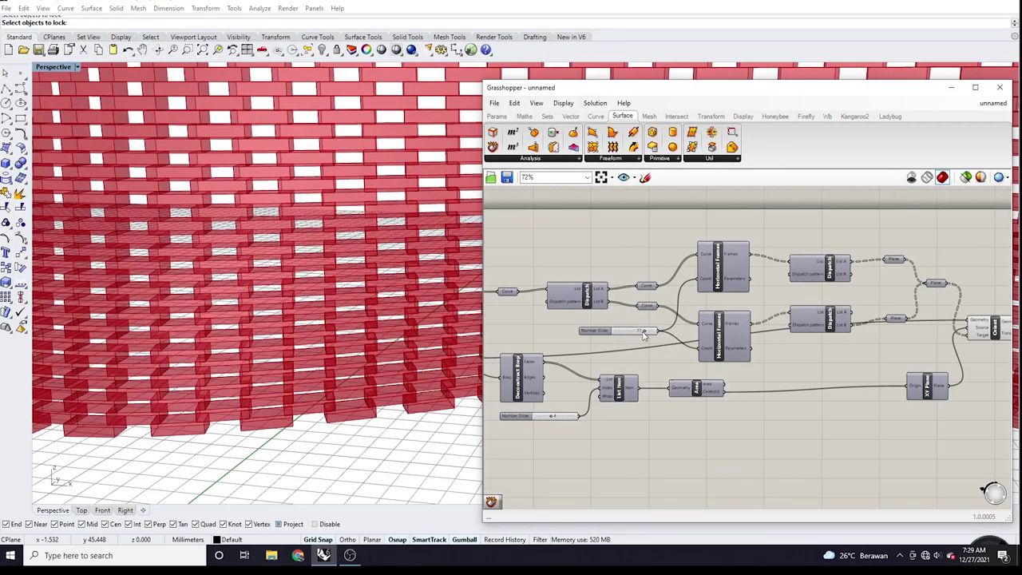
Step: Examine the oriented brick wall's curvature, ends and gaps between bricks from several angles
{"action": "scroll", "coordinate": [659, 358], "scroll_direction": "up", "scroll_amount": 6}
{"action": "scroll", "coordinate": [551, 259], "scroll_direction": "down", "scroll_amount": 10}
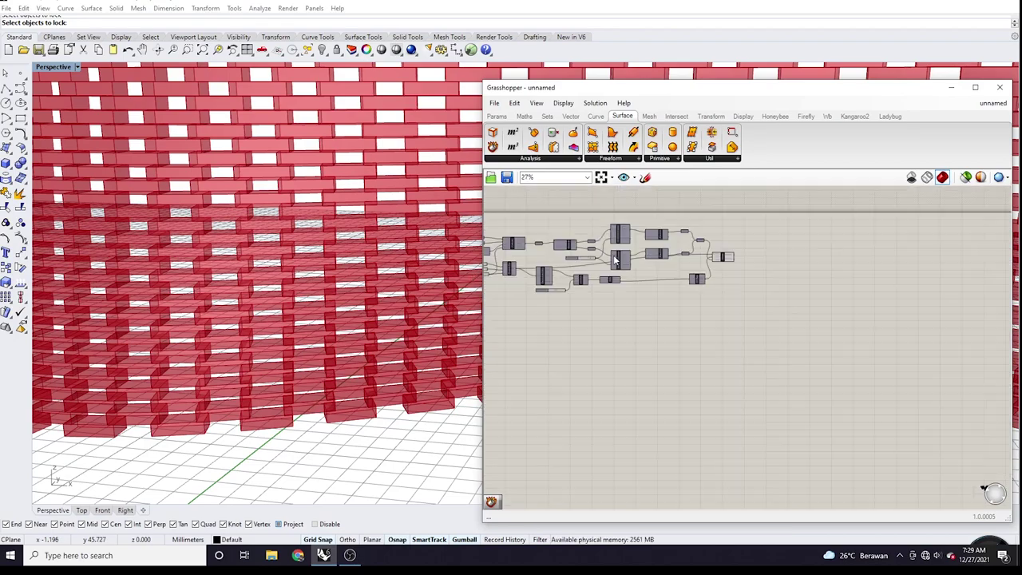
{"action": "scroll", "coordinate": [280, 231], "scroll_direction": "up", "scroll_amount": 2}
{"action": "right_click_drag", "start_coordinate": [281, 231], "coordinate": [296, 266]}
{"action": "scroll", "coordinate": [296, 267], "scroll_direction": "up", "scroll_amount": 3}
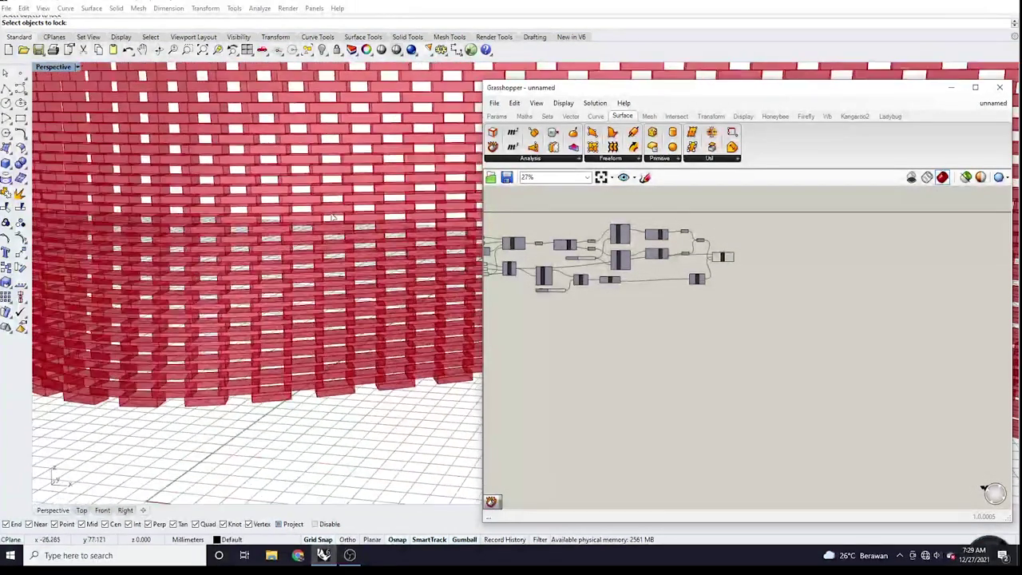
{"action": "scroll", "coordinate": [280, 271], "scroll_direction": "down", "scroll_amount": 6}
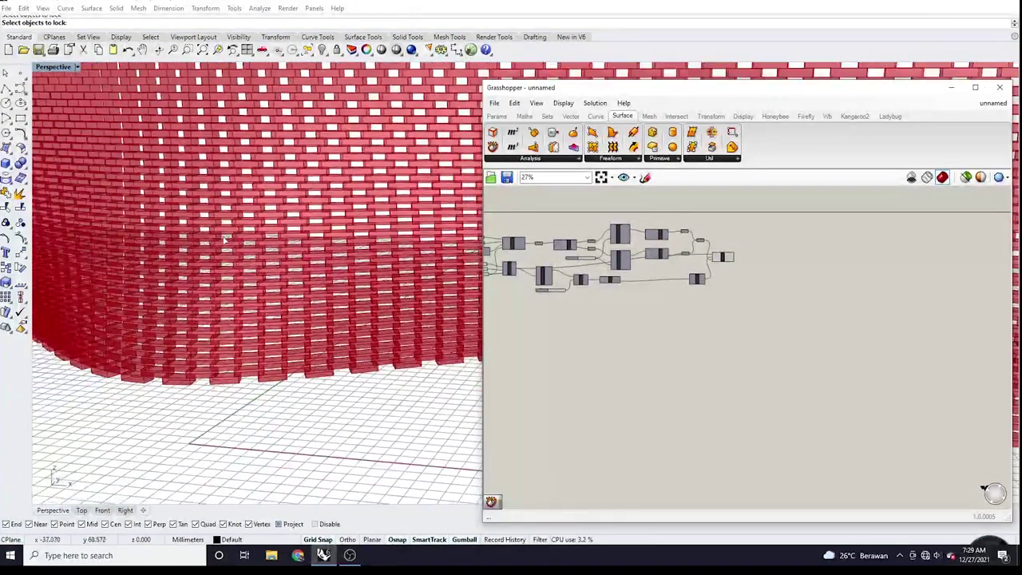
{"action": "right_click_drag", "start_coordinate": [297, 242], "coordinate": [396, 229]}
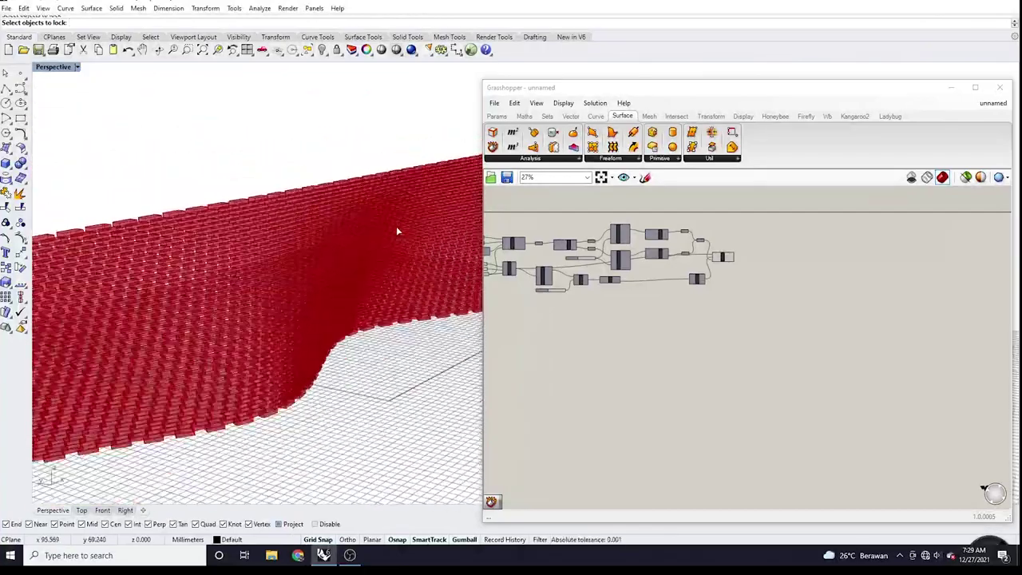
{"action": "scroll", "coordinate": [125, 346], "scroll_direction": "up", "scroll_amount": 5}
{"action": "right_click_drag", "start_coordinate": [165, 352], "coordinate": [229, 298], "text": "shift"}
{"action": "scroll", "coordinate": [284, 279], "scroll_direction": "down", "scroll_amount": 6}
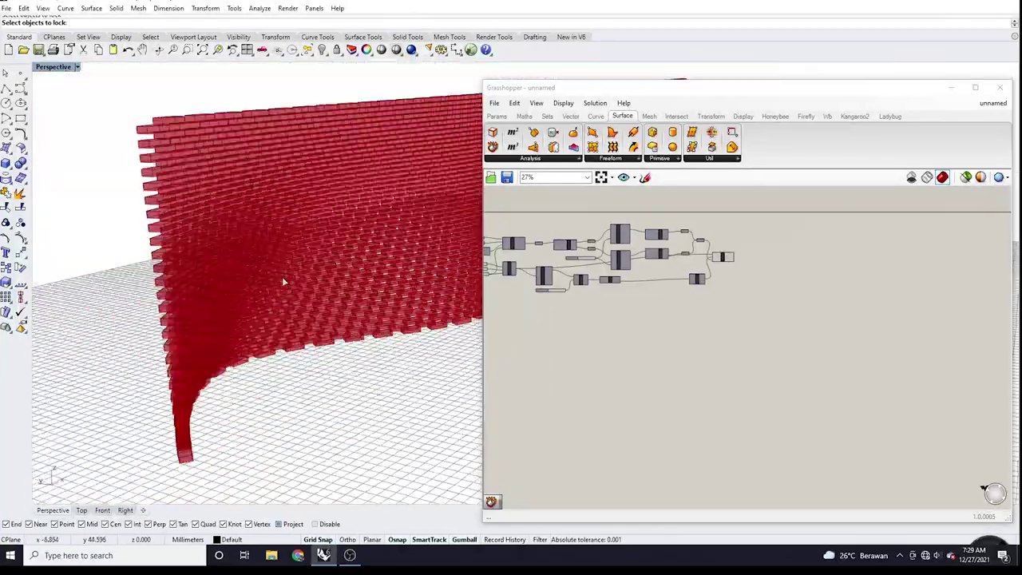
{"action": "right_click_drag", "start_coordinate": [284, 279], "coordinate": [209, 174]}
{"action": "scroll", "coordinate": [353, 242], "scroll_direction": "up", "scroll_amount": 7}
{"action": "scroll", "coordinate": [518, 266], "scroll_direction": "up", "scroll_amount": 4}
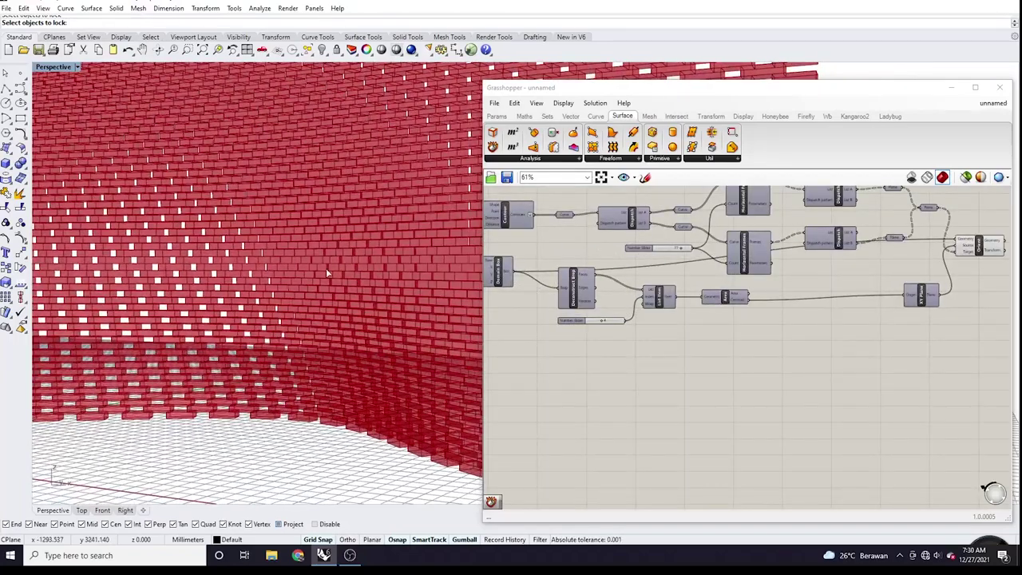
{"action": "right_click_drag", "start_coordinate": [326, 273], "coordinate": [157, 208]}
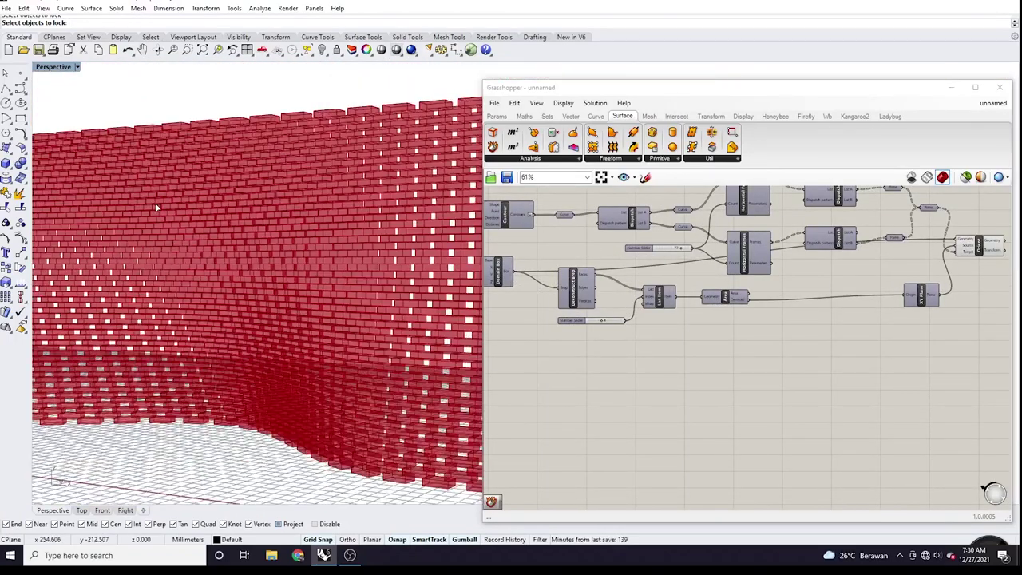
{"action": "scroll", "coordinate": [156, 208], "scroll_direction": "down", "scroll_amount": 2}
Step: Try the Rendered display mode in the Perspective viewport and return it to Shaded
{"action": "left_click", "coordinate": [77, 67]}
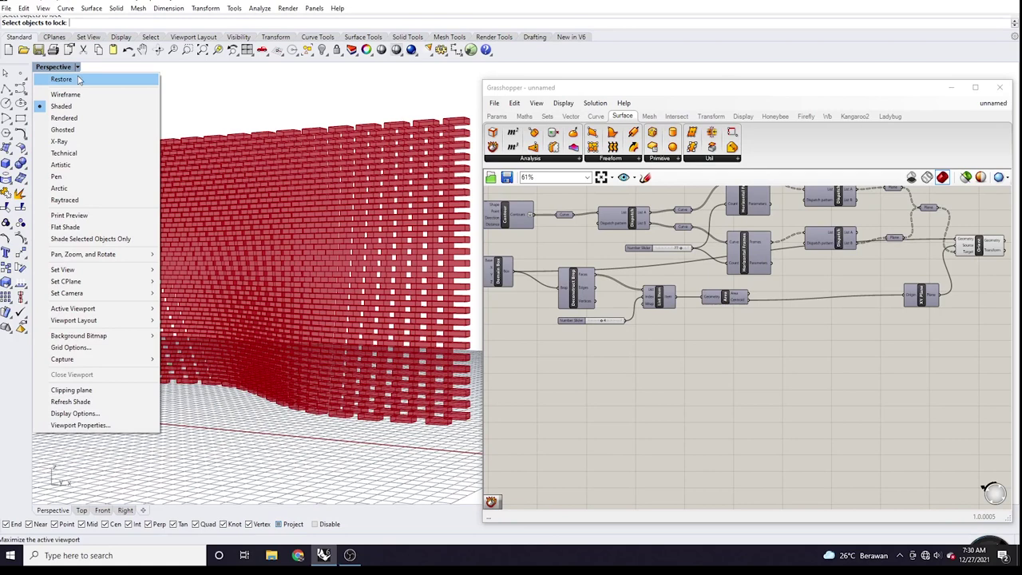
{"action": "left_click", "coordinate": [76, 118]}
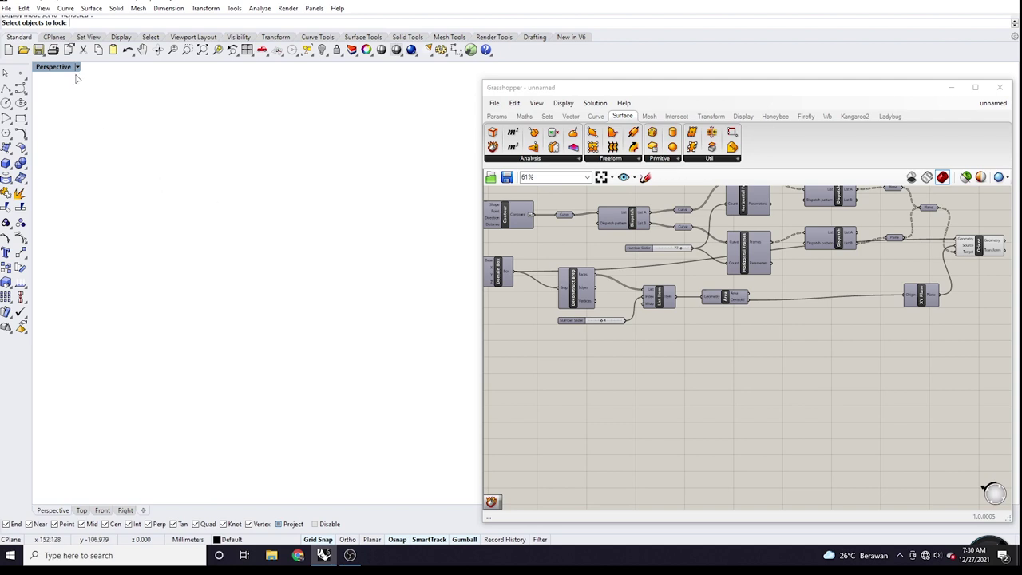
{"action": "left_click", "coordinate": [77, 68]}
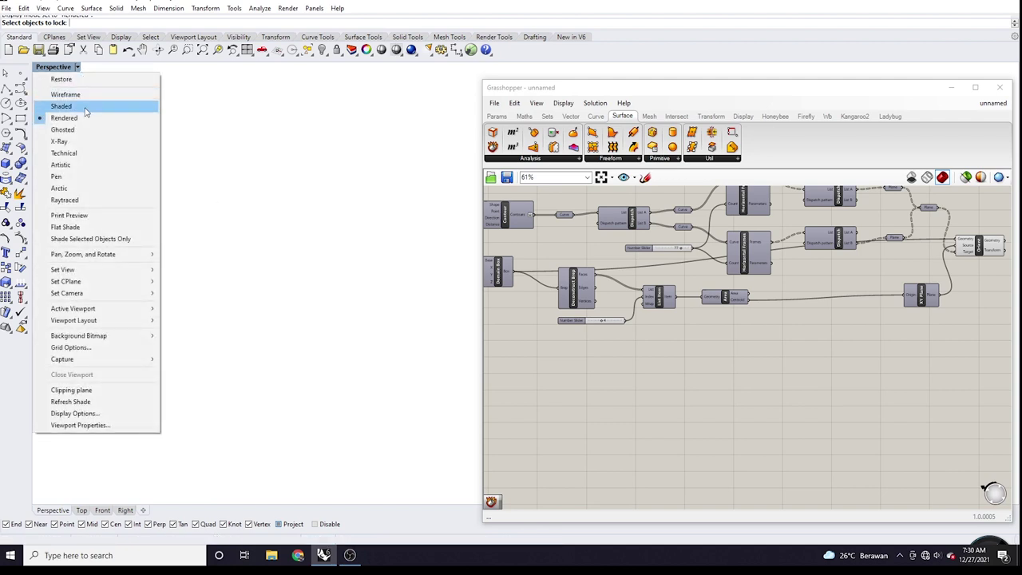
{"action": "left_click", "coordinate": [86, 108]}
Step: Bake the Orient component's brick geometry to the Default layer, coloured by layer and ungrouped
{"action": "scroll", "coordinate": [579, 321], "scroll_direction": "down", "scroll_amount": 4}
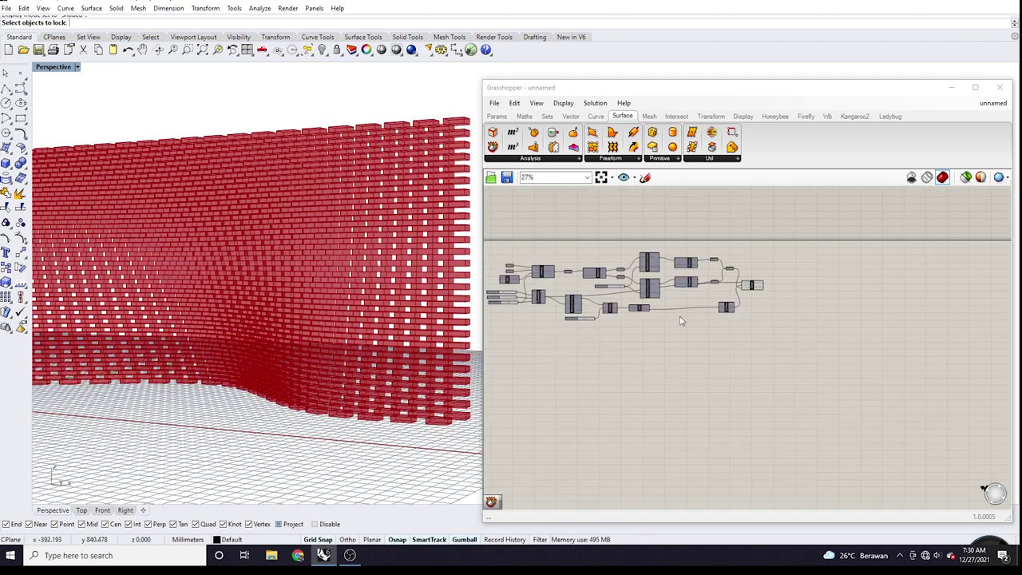
{"action": "scroll", "coordinate": [845, 299], "scroll_direction": "up", "scroll_amount": 4}
{"action": "scroll", "coordinate": [628, 272], "scroll_direction": "up", "scroll_amount": 6}
{"action": "left_click", "coordinate": [653, 266]}
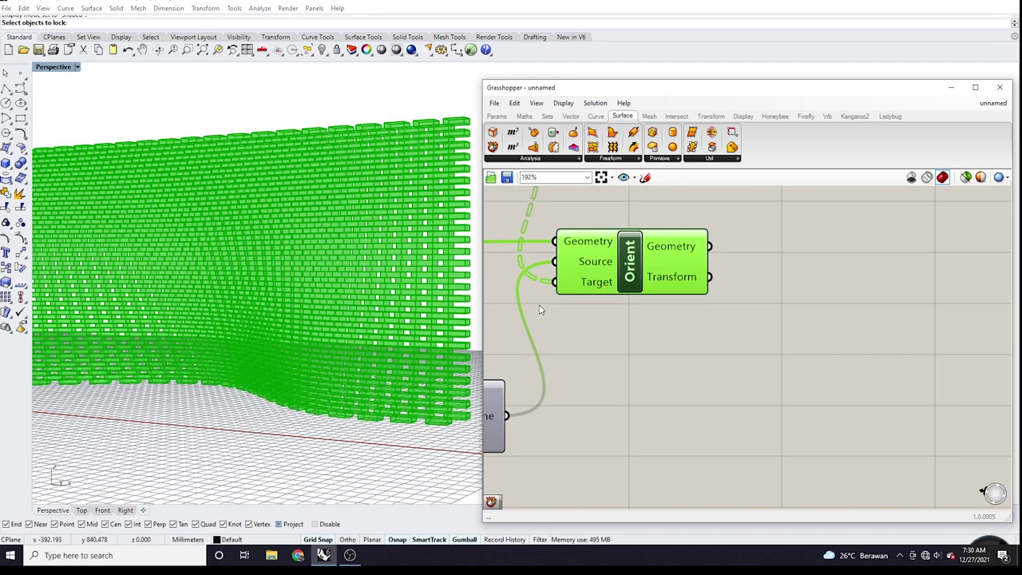
{"action": "scroll", "coordinate": [630, 268], "scroll_direction": "up", "scroll_amount": 4}
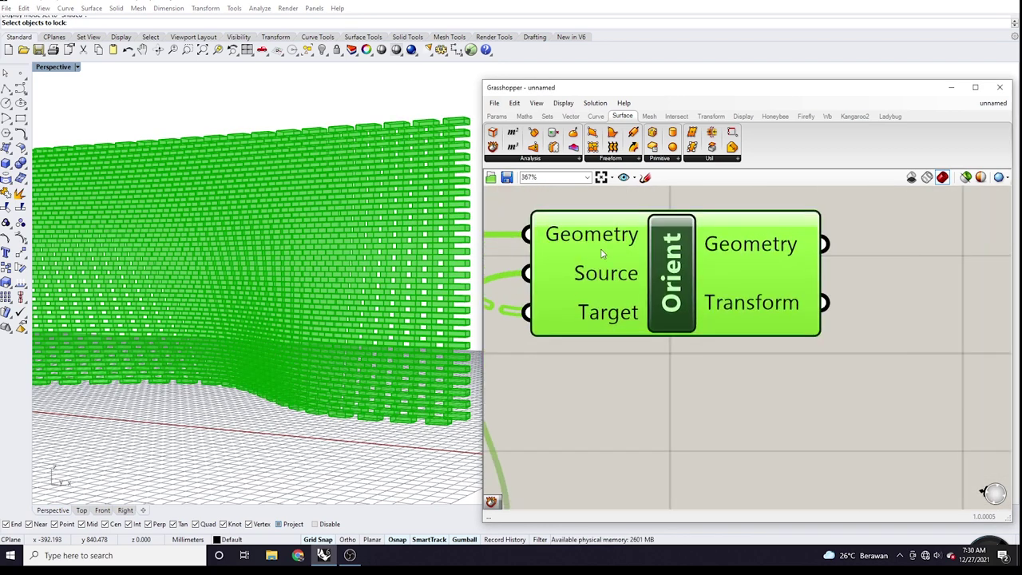
{"action": "scroll", "coordinate": [603, 253], "scroll_direction": "down", "scroll_amount": 3}
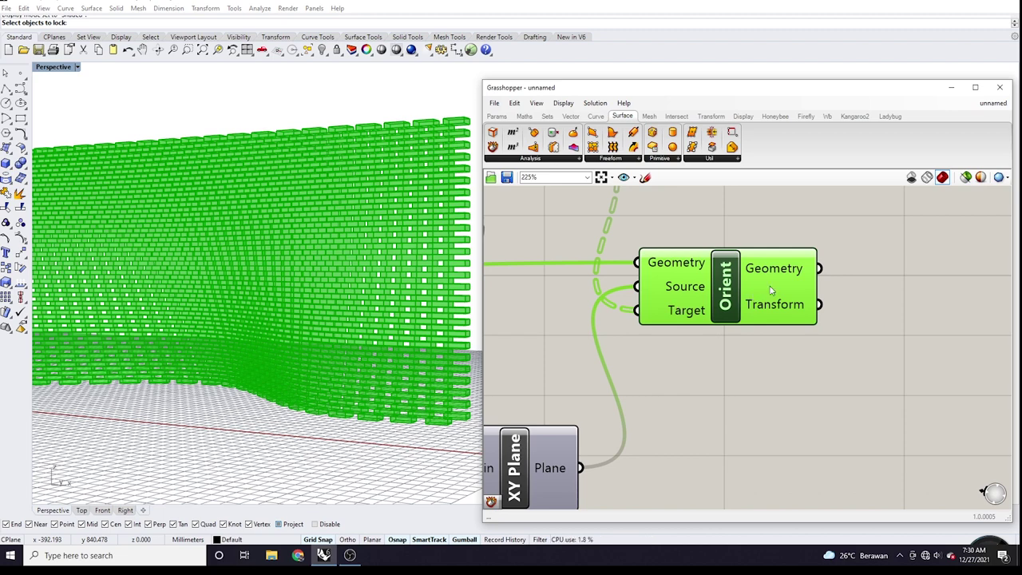
{"action": "middle_click", "coordinate": [770, 290]}
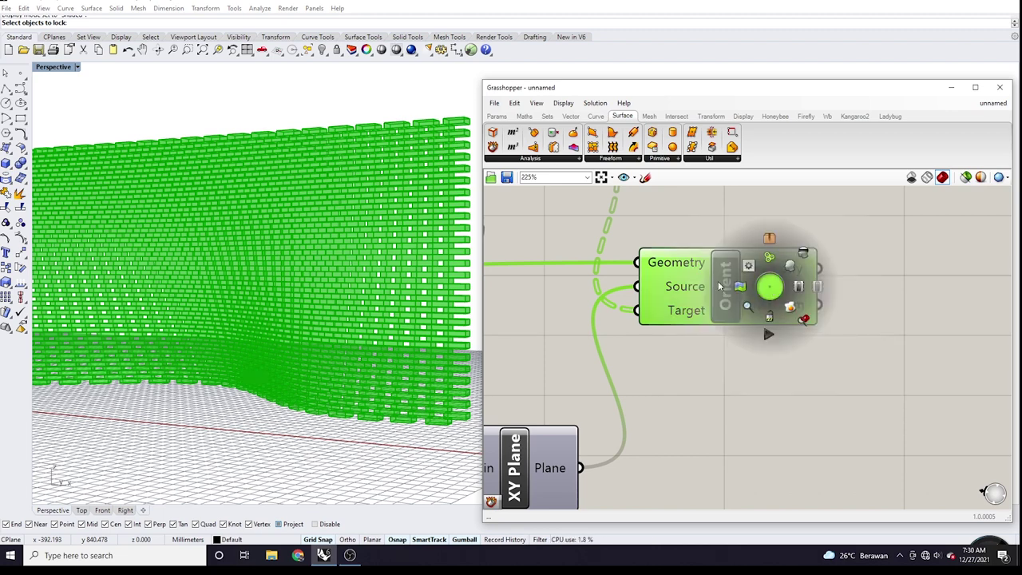
{"action": "right_click", "coordinate": [693, 282]}
{"action": "middle_click", "coordinate": [769, 269]}
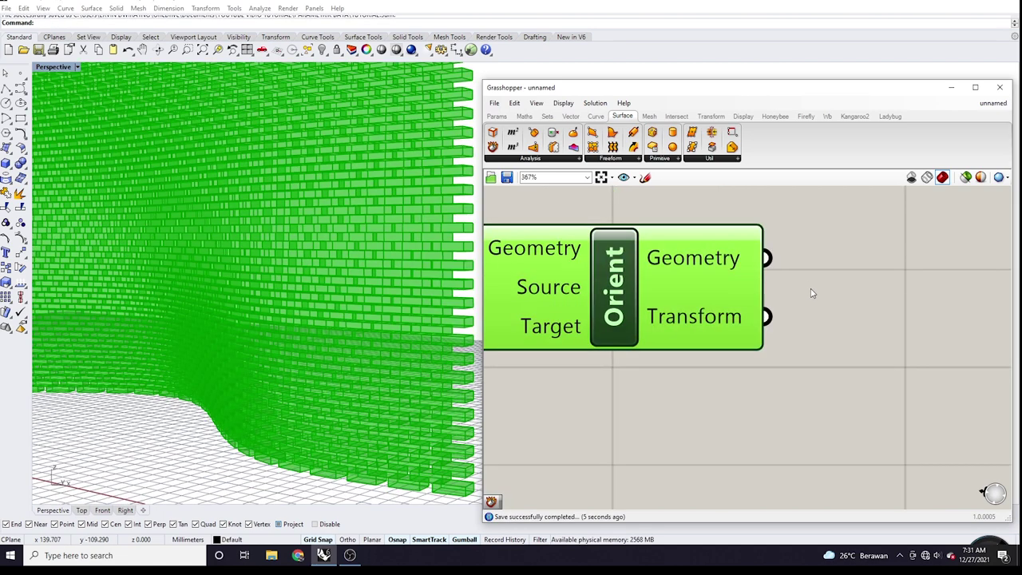
{"action": "scroll", "coordinate": [753, 295], "scroll_direction": "down", "scroll_amount": 2}
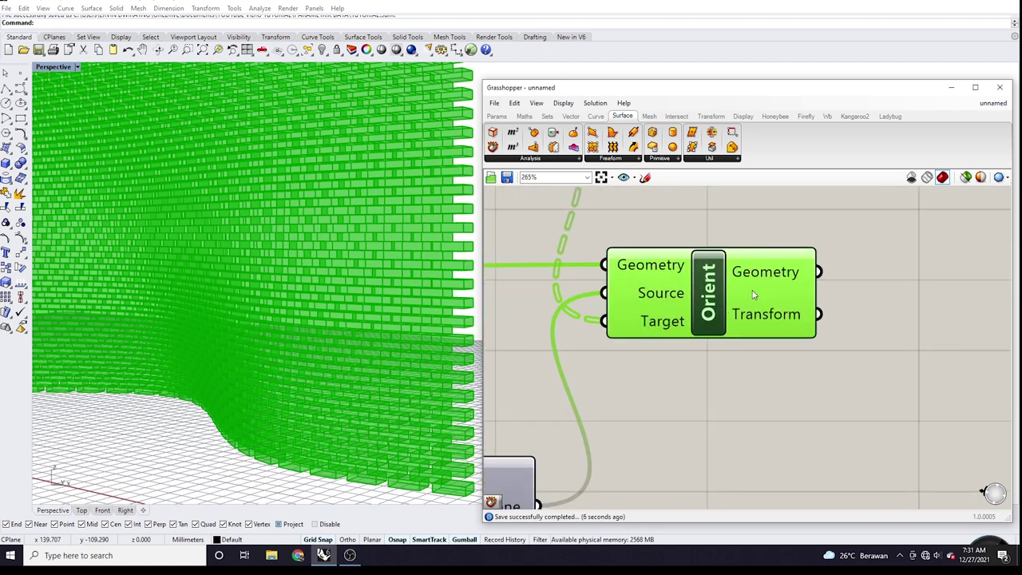
{"action": "right_click", "coordinate": [753, 295]}
{"action": "left_click", "coordinate": [764, 310]}
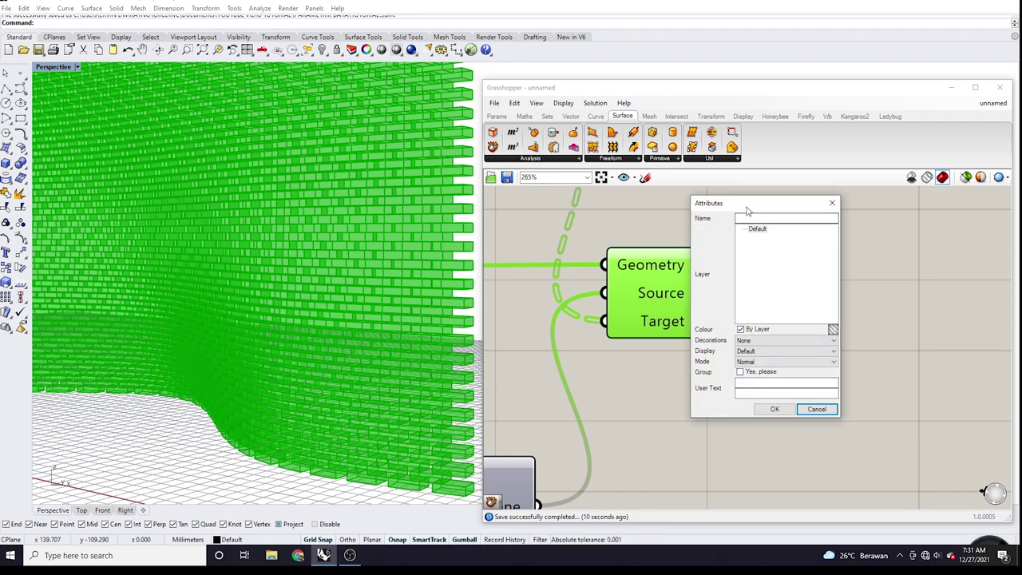
{"action": "left_click_drag", "start_coordinate": [747, 210], "coordinate": [713, 183]}
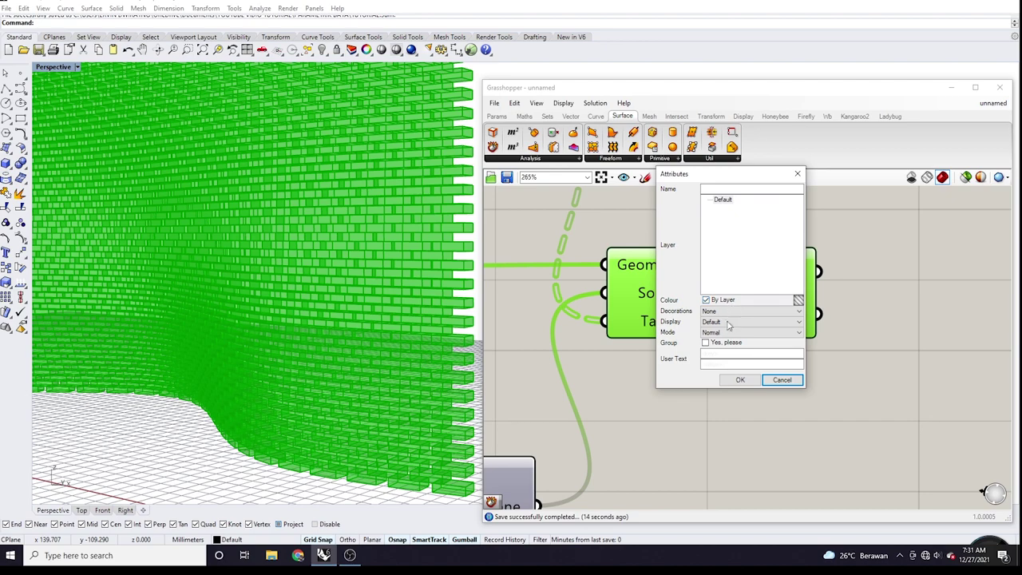
{"action": "left_click", "coordinate": [740, 380]}
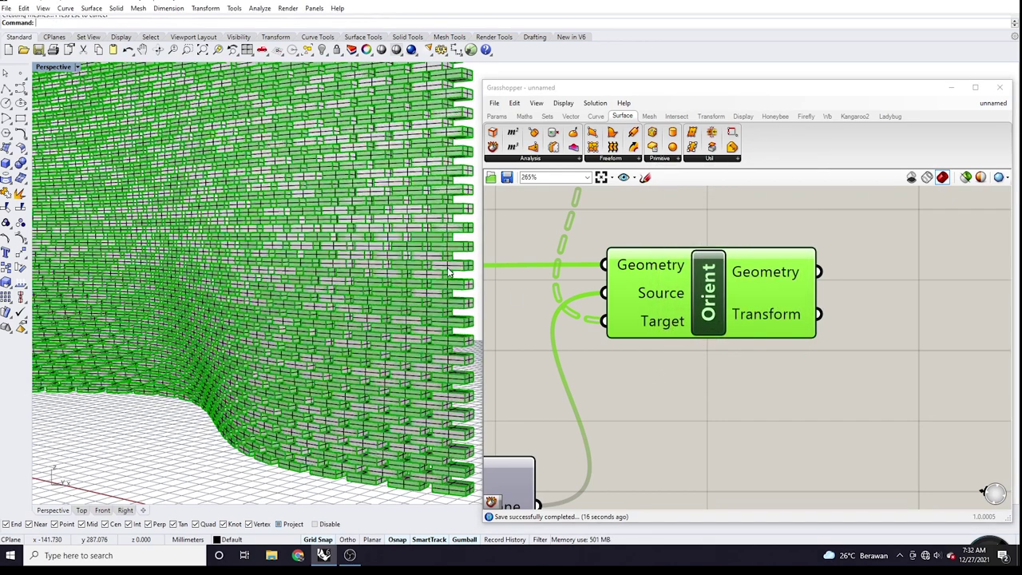
Step: Select individual baked bricks in the Perspective viewport to check that they are separate polysurfaces
{"action": "scroll", "coordinate": [447, 267], "scroll_direction": "down", "scroll_amount": 5}
{"action": "scroll", "coordinate": [196, 201], "scroll_direction": "up", "scroll_amount": 3}
{"action": "right_click_drag", "start_coordinate": [196, 200], "coordinate": [407, 226]}
{"action": "scroll", "coordinate": [408, 213], "scroll_direction": "up", "scroll_amount": 5}
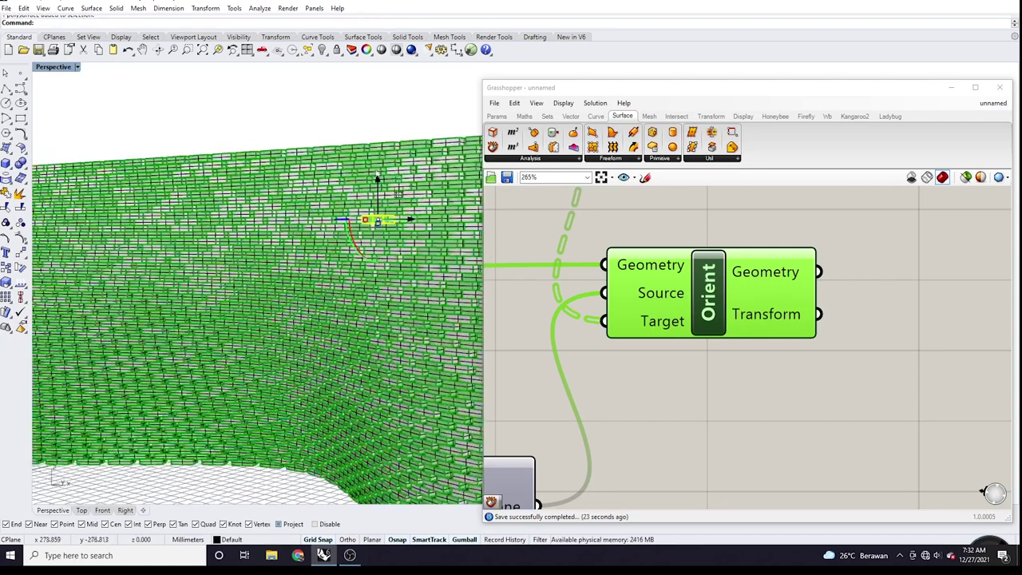
{"action": "left_click", "coordinate": [313, 229]}
{"action": "left_click", "coordinate": [323, 231]}
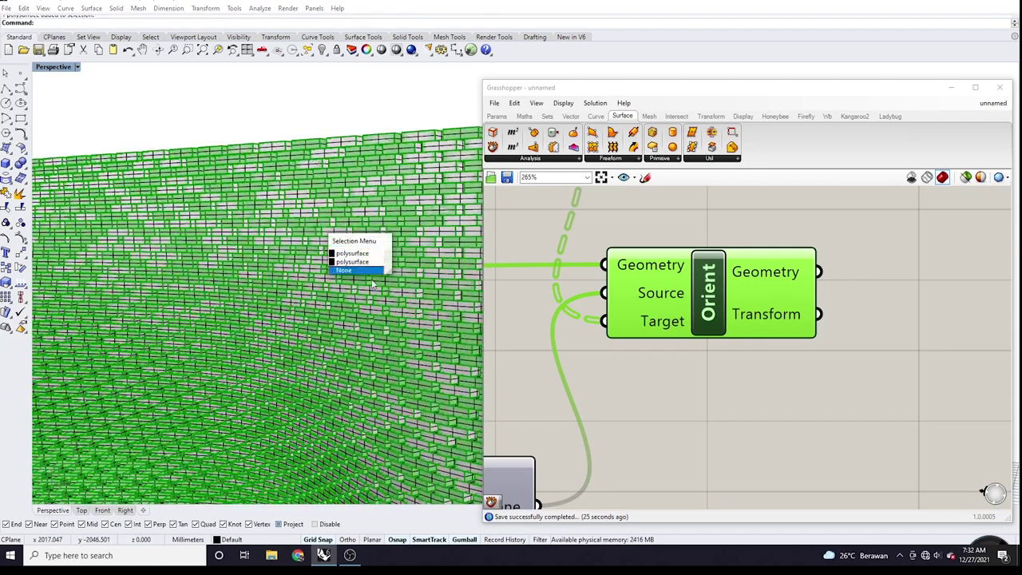
{"action": "left_click", "coordinate": [418, 301]}
Step: Disable the preview of the Orient component so only the baked bricks are displayed
{"action": "scroll", "coordinate": [754, 281], "scroll_direction": "down", "scroll_amount": 6}
{"action": "left_click_drag", "start_coordinate": [716, 255], "coordinate": [828, 364]}
{"action": "middle_click", "coordinate": [759, 298]}
{"action": "left_click", "coordinate": [789, 277]}
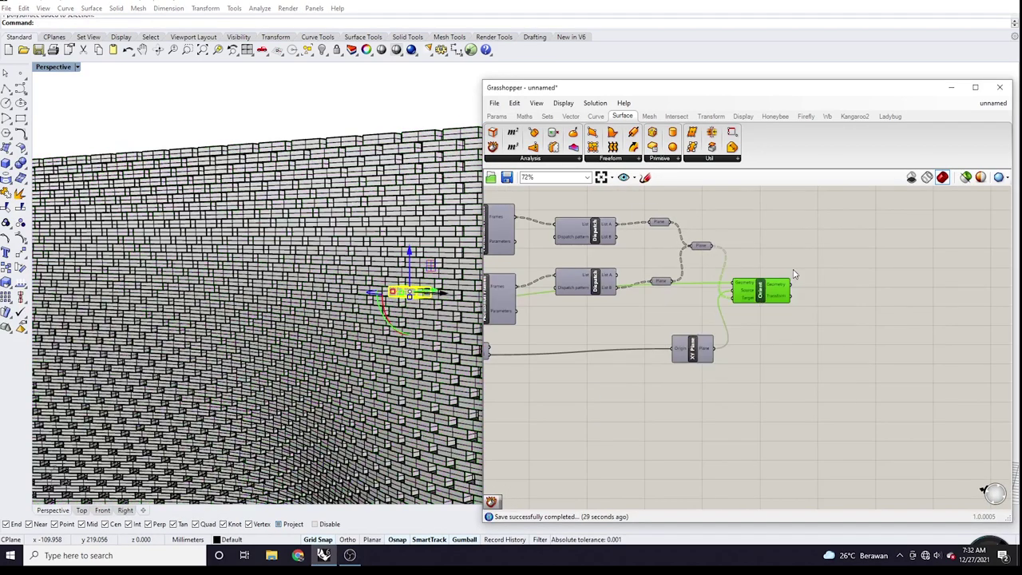
Step: Move the Grasshopper window aside and examine the baked brick wall from several angles and distances
{"action": "scroll", "coordinate": [308, 297], "scroll_direction": "down", "scroll_amount": 5}
{"action": "right_click_drag", "start_coordinate": [309, 296], "coordinate": [408, 287]}
{"action": "left_click_drag", "start_coordinate": [717, 81], "coordinate": [803, 69]}
{"action": "scroll", "coordinate": [468, 280], "scroll_direction": "up", "scroll_amount": 3}
{"action": "scroll", "coordinate": [468, 280], "scroll_direction": "down", "scroll_amount": 8}
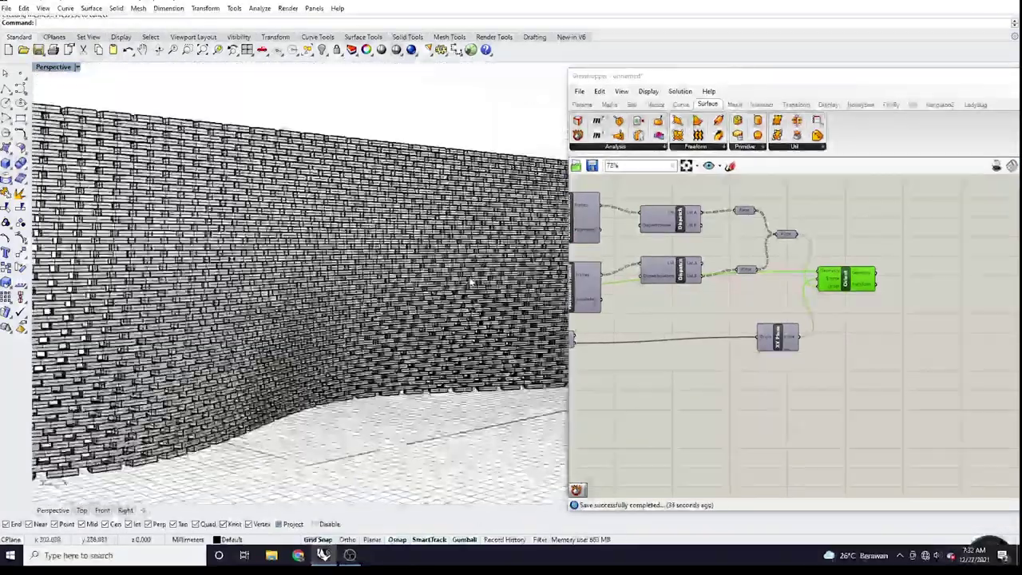
{"action": "right_click_drag", "start_coordinate": [407, 319], "coordinate": [351, 295]}
{"action": "scroll", "coordinate": [456, 333], "scroll_direction": "up", "scroll_amount": 4}
{"action": "scroll", "coordinate": [455, 335], "scroll_direction": "up", "scroll_amount": 2}
Step: Set the Perspective viewport to the Rendered display mode and inspect the baked wall up close and as a whole
{"action": "left_click", "coordinate": [77, 67]}
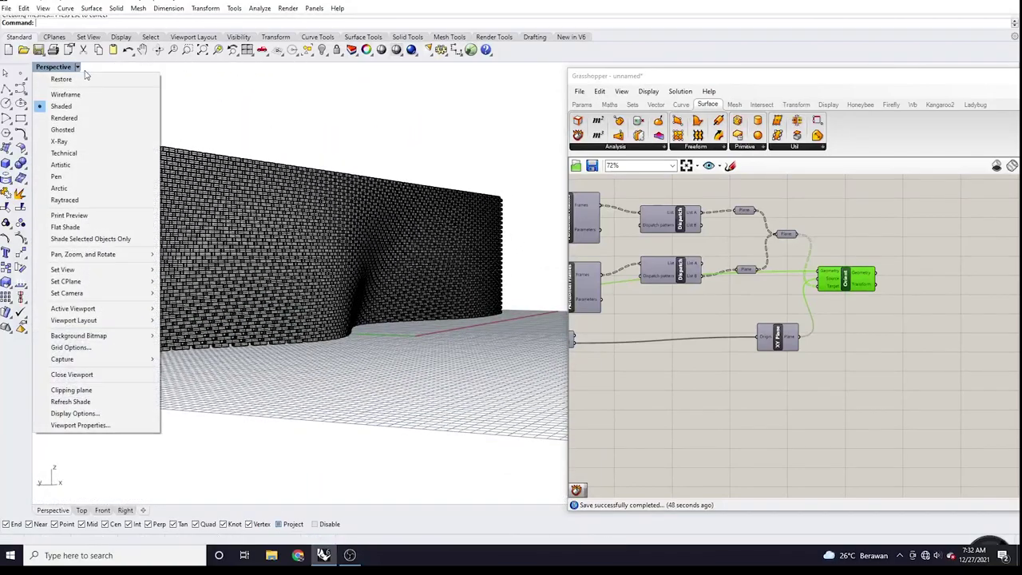
{"action": "left_click", "coordinate": [63, 117]}
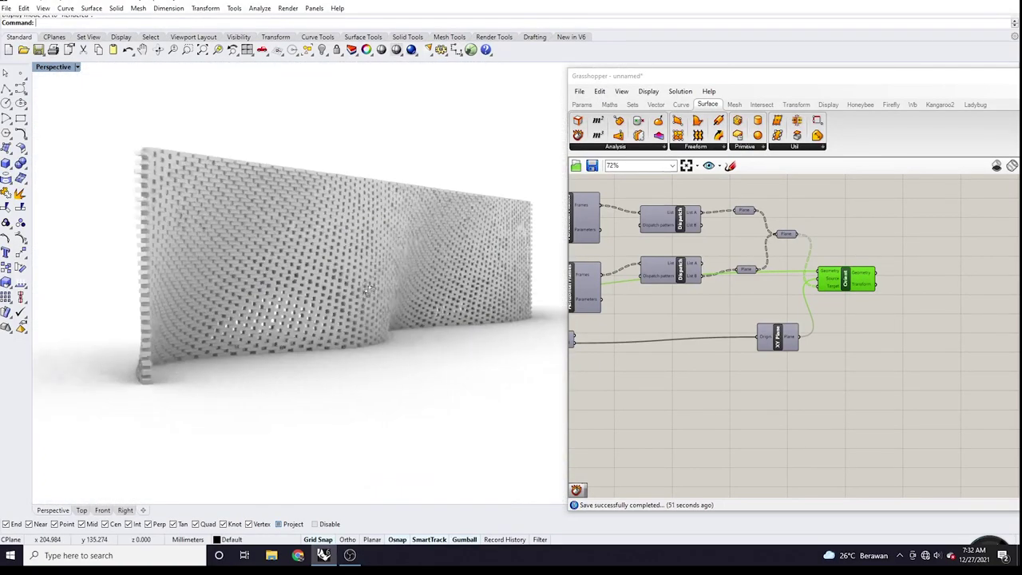
{"action": "right_click_drag", "start_coordinate": [368, 290], "coordinate": [336, 266]}
{"action": "scroll", "coordinate": [232, 270], "scroll_direction": "up", "scroll_amount": 10}
{"action": "scroll", "coordinate": [251, 266], "scroll_direction": "down", "scroll_amount": 8}
{"action": "scroll", "coordinate": [366, 269], "scroll_direction": "down", "scroll_amount": 4}
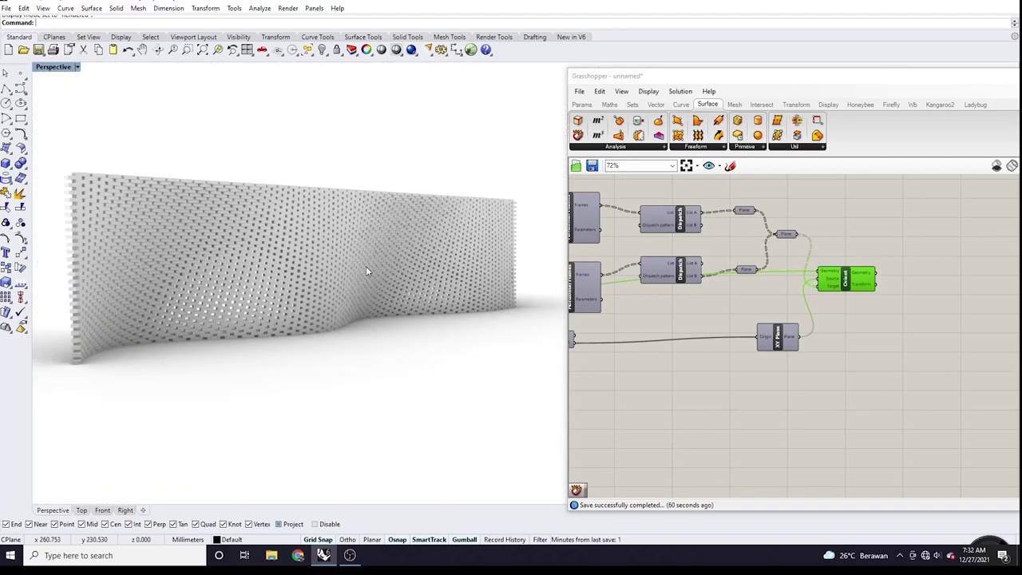